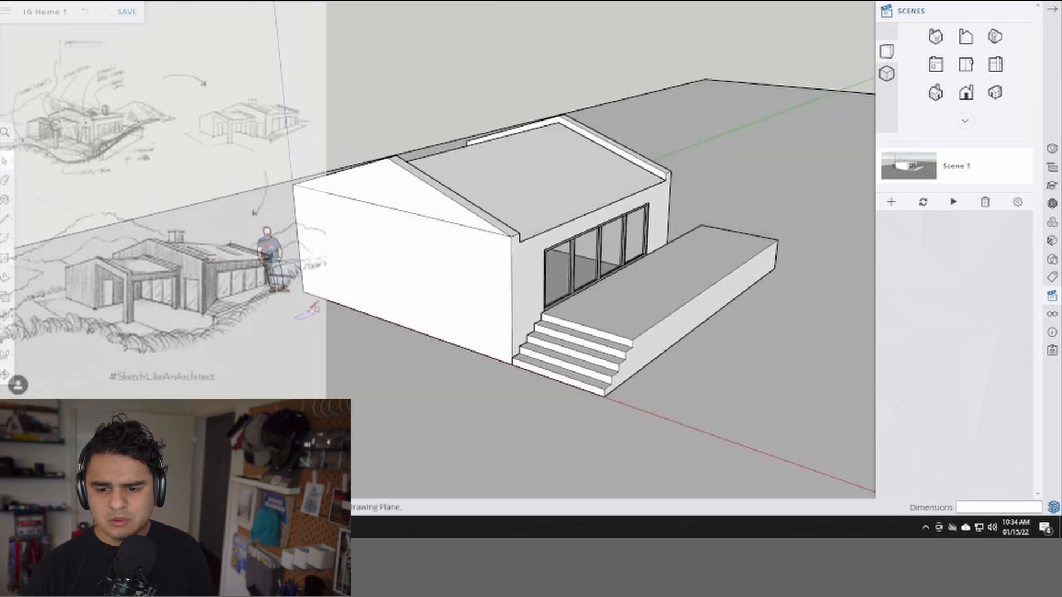
- Draw a 10' by 10' rectangle on the ground against the base of the house's gable wall
click(313, 271)
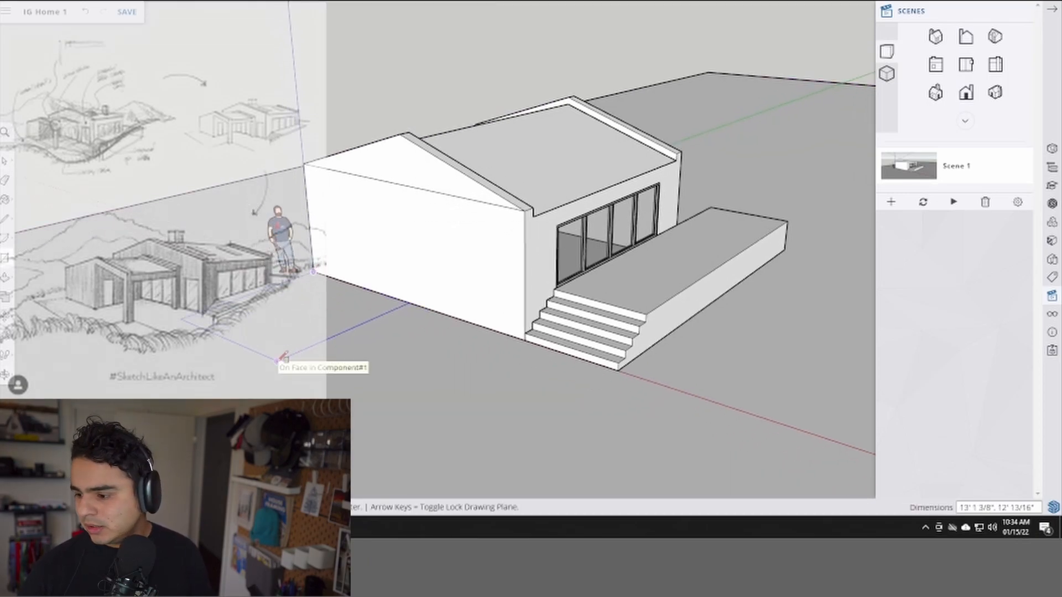
text(10',10)
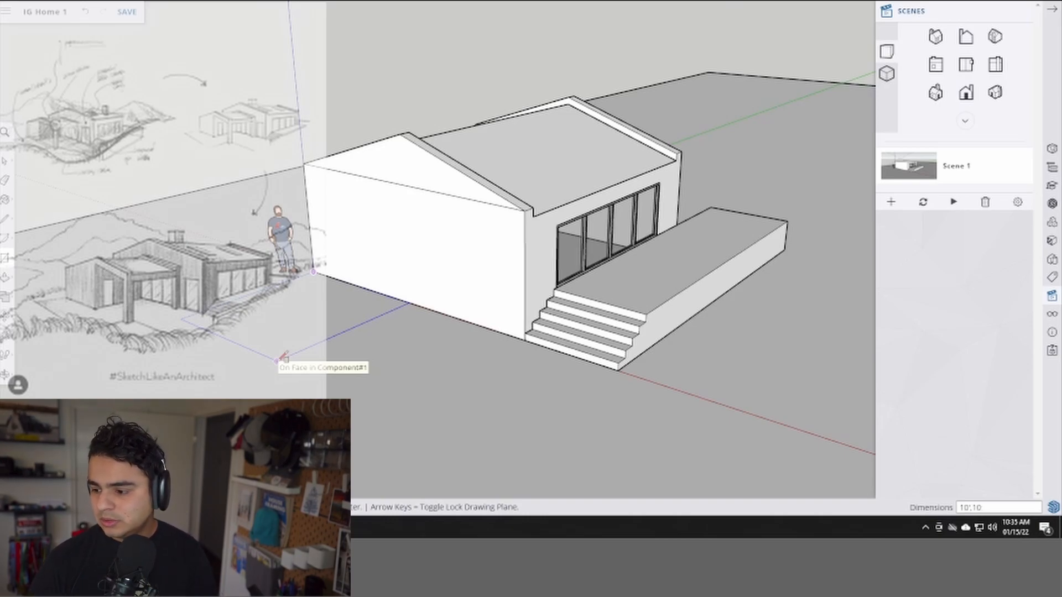
text(')
key(Return)
key(space)
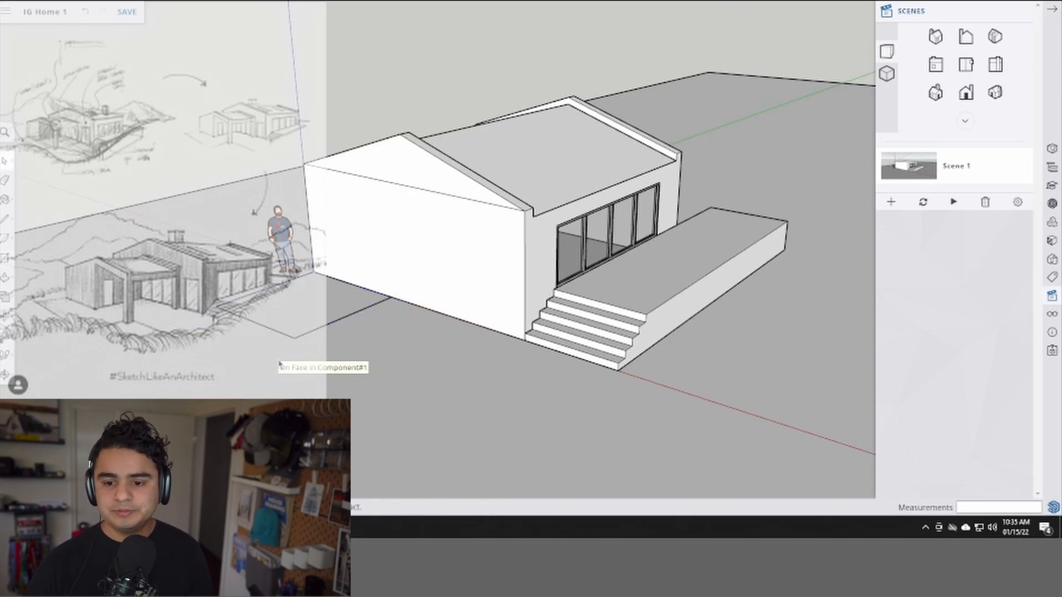
- Move the ground rectangle's outer edge by 2' to resize the footprint
scroll(277, 348, up, 3)
middle_drag(300, 306, 323, 314)
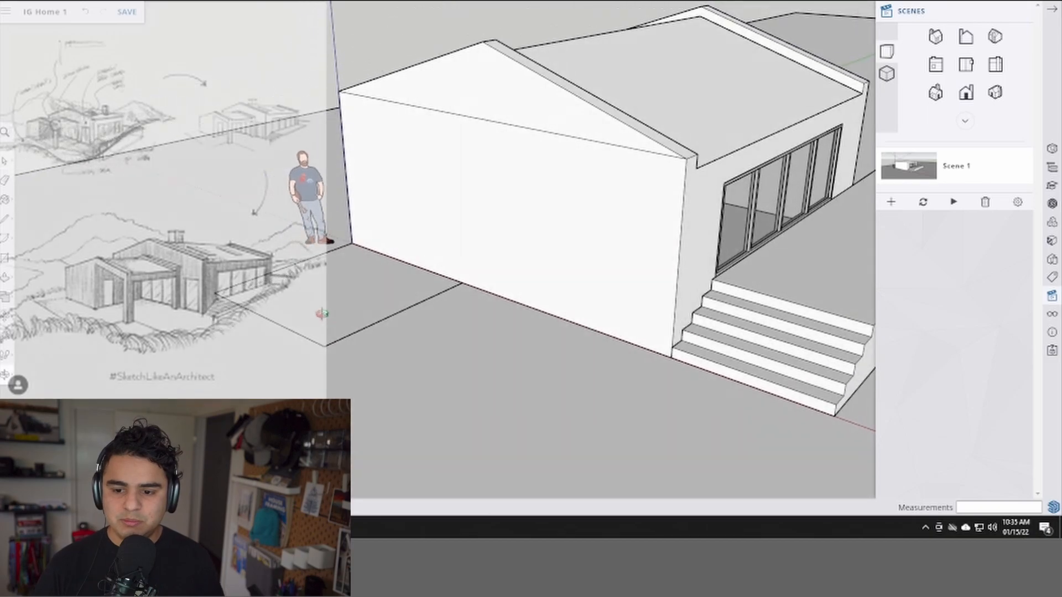
key(m)
click(323, 347)
text(2')
key(Return)
key(space)
middle_drag(367, 351, 361, 266)
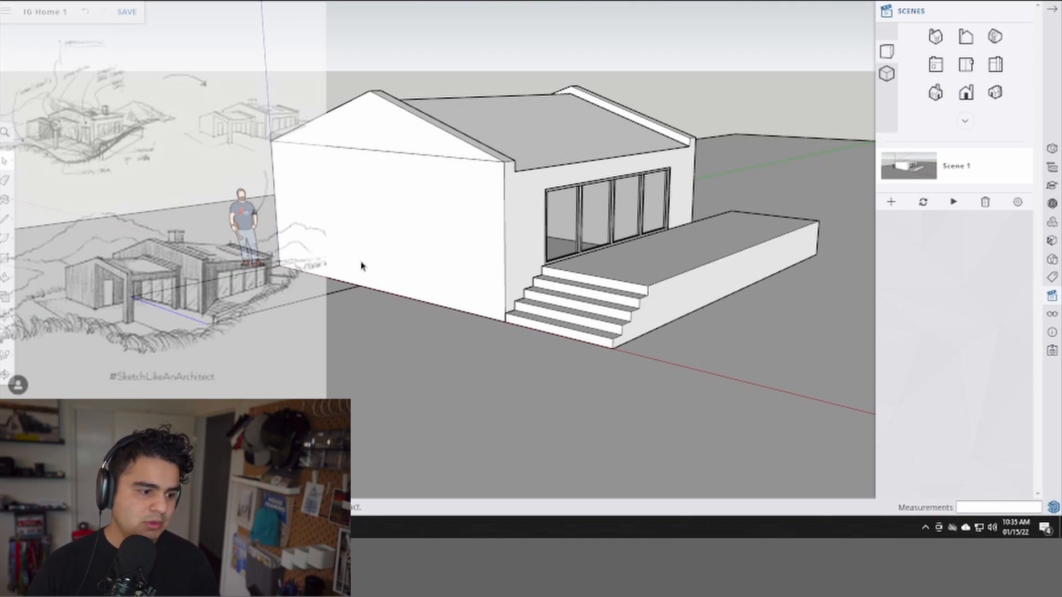
- Measure the width of the front gable wall from edge to edge
key(t)
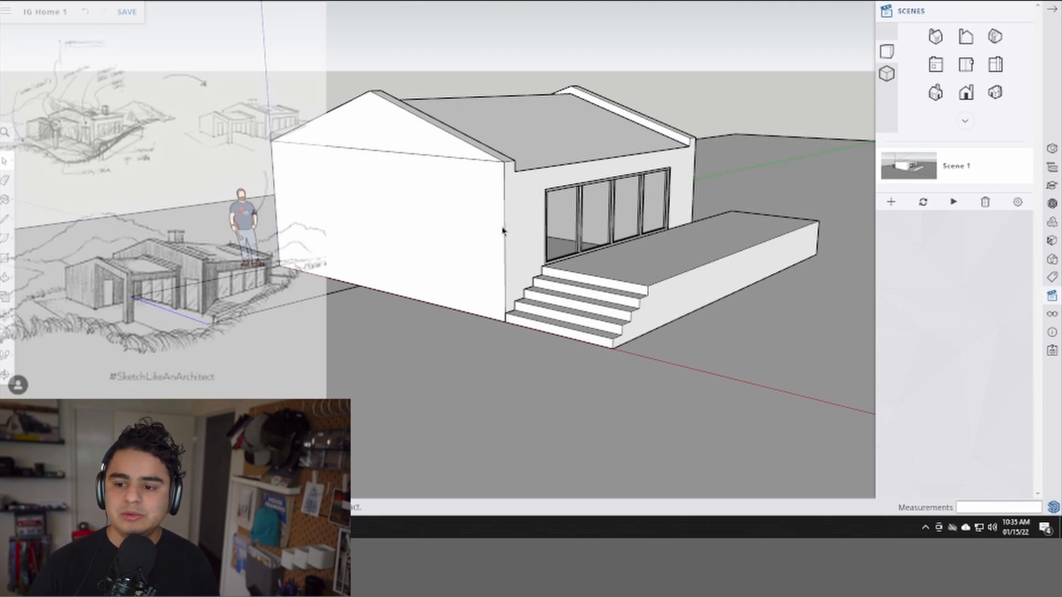
click(505, 226)
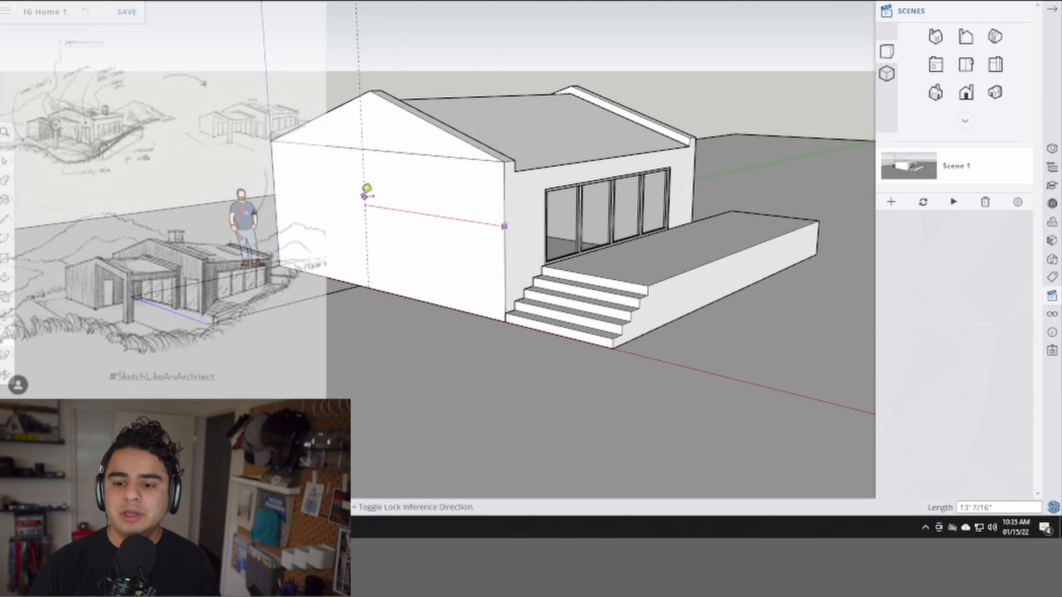
click(283, 189)
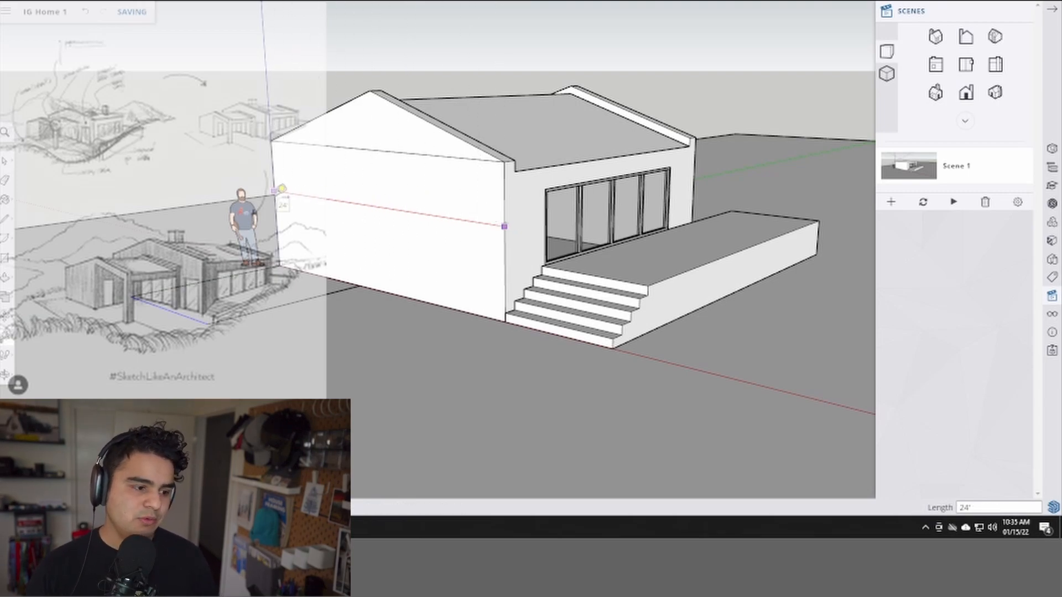
key(space)
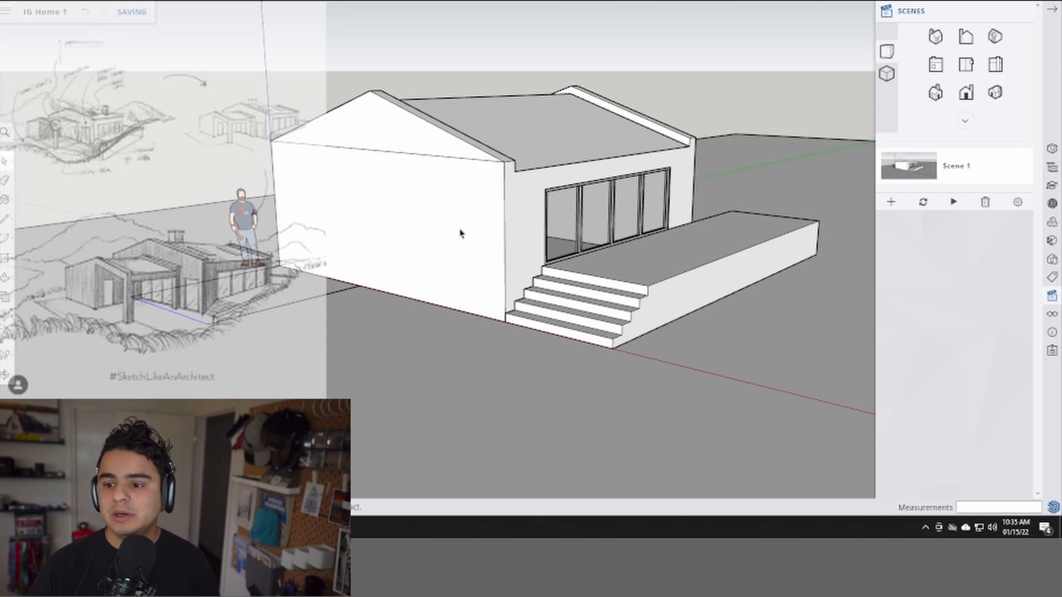
- Widen the house by moving its windowed side wall outward over the steps along the red axis
middle_drag(458, 230, 495, 238)
scroll(495, 238, down, 2)
shift+middle_drag(581, 269, 425, 250)
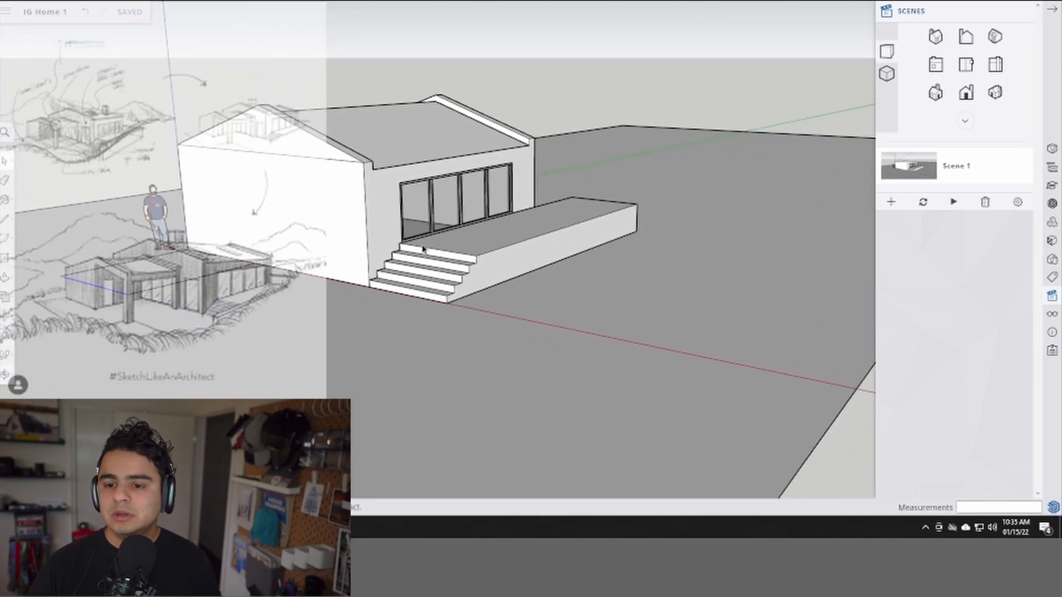
click(370, 225)
middle_drag(365, 223, 531, 230)
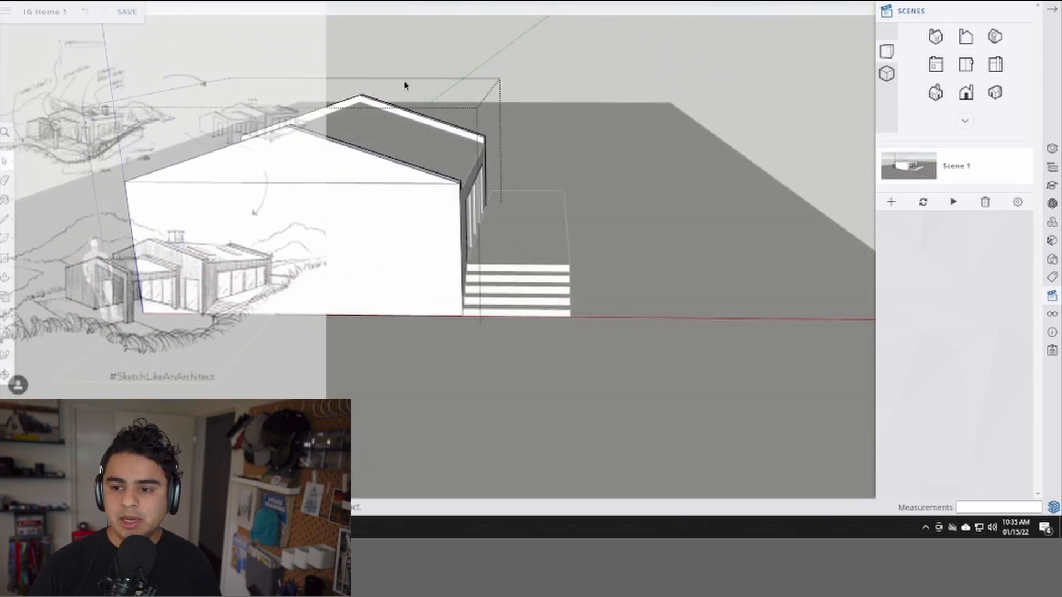
key(m)
click(570, 255)
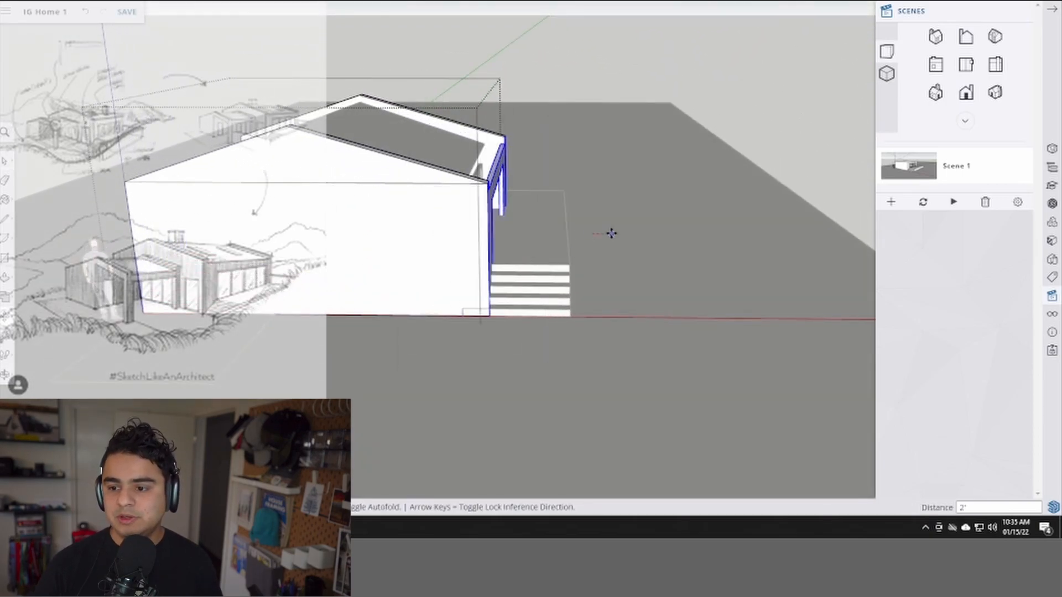
click(611, 232)
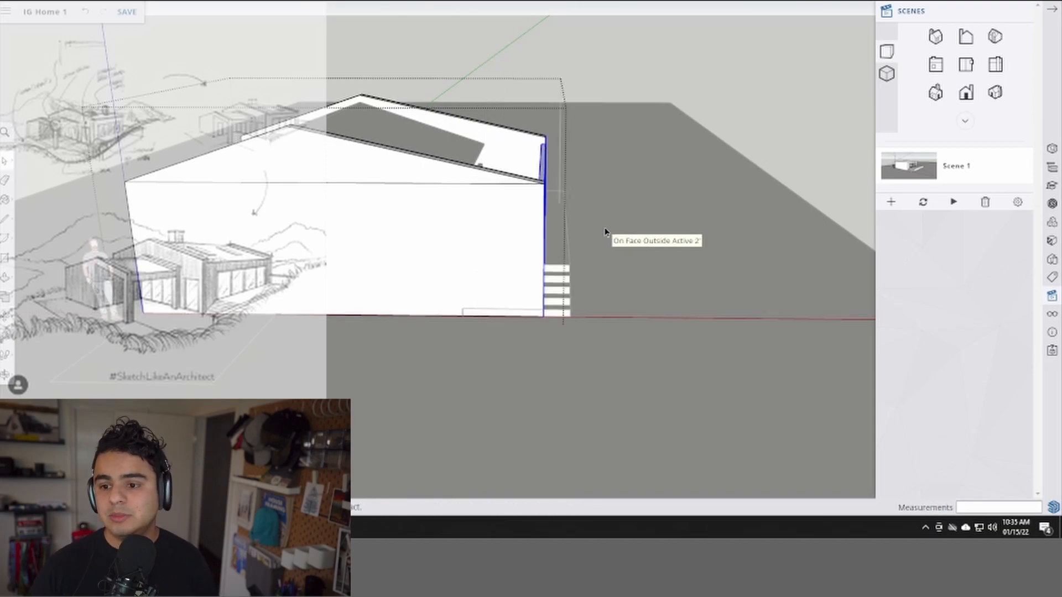
- Shift the roof ridge sideways along the red axis so it sits centred over the widened gable wall
middle_drag(288, 137, 376, 108)
drag(287, 80, 335, 146)
key(m)
middle_drag(322, 134, 314, 137)
click(326, 92)
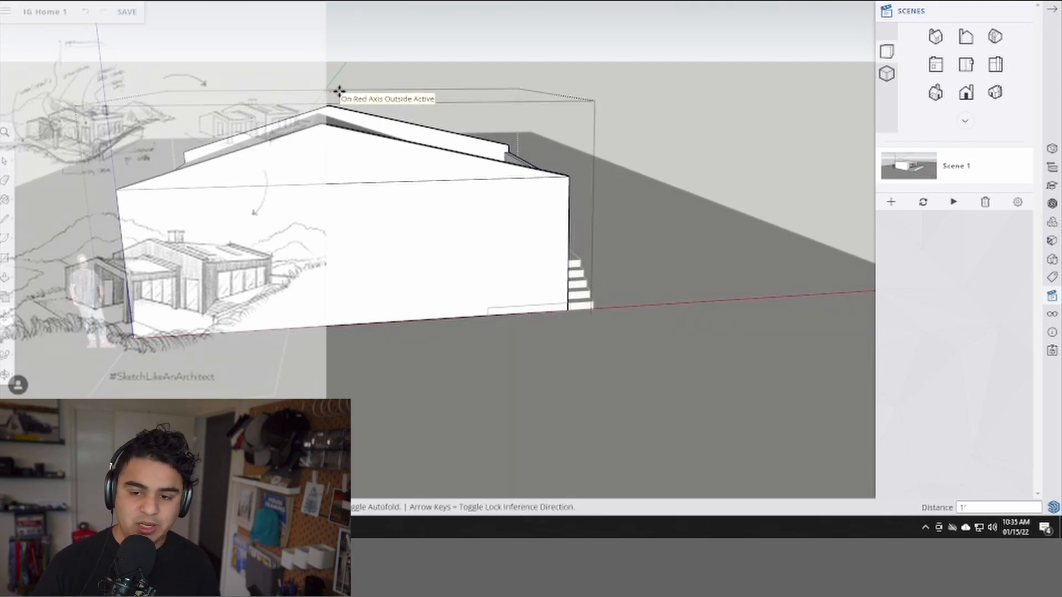
key(Return)
- Move the deck, steps and window frames together 6' outward along the red axis to the relocated side wall
middle_drag(340, 91, 274, 161)
middle_drag(536, 216, 384, 181)
click(543, 220)
ctrl+click(565, 251)
ctrl+click(521, 167)
middle_drag(562, 233, 597, 268)
key(m)
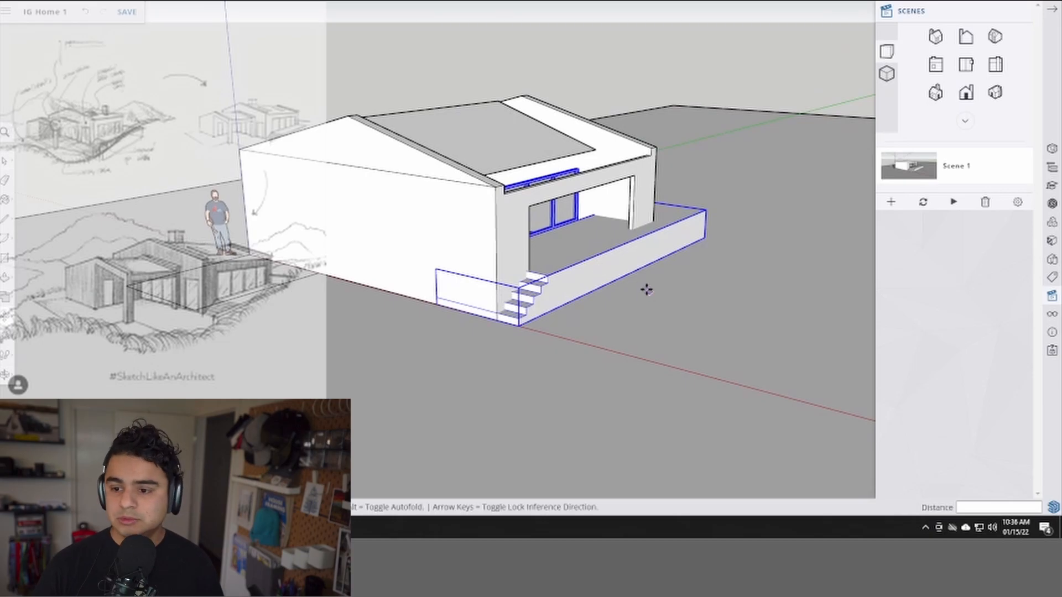
click(646, 290)
text(3')
key(Return)
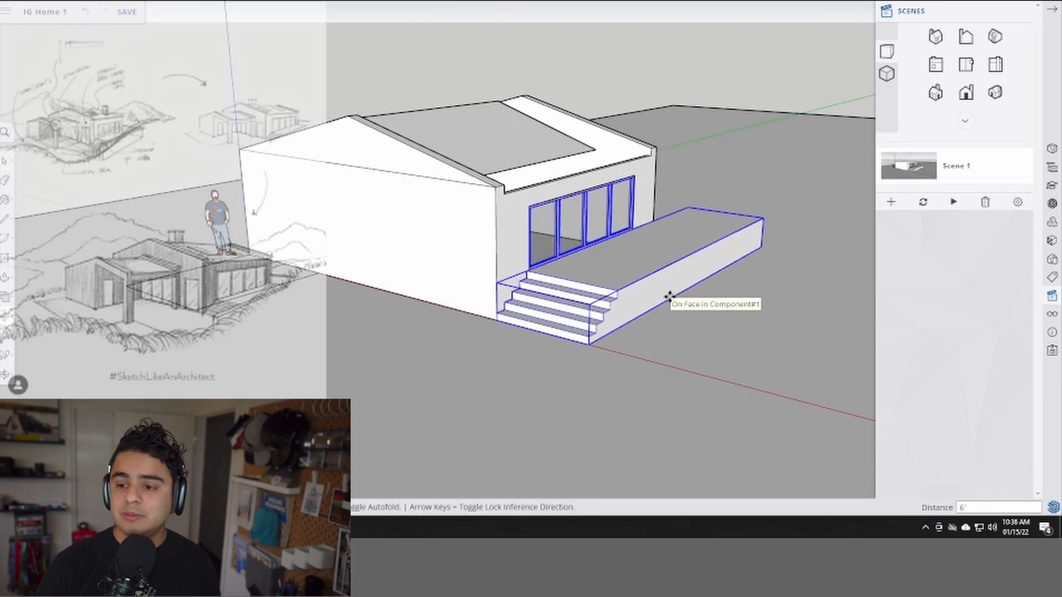
key(space)
- Move the roof panel 3' along the red axis so its ridge lines up with the gable peaks
click(705, 193)
mouse_move(474, 157)
middle_down()
mouse_move(645, 201)
mouse_move(453, 156)
middle_up()
click(453, 157)
key(m)
click(421, 54)
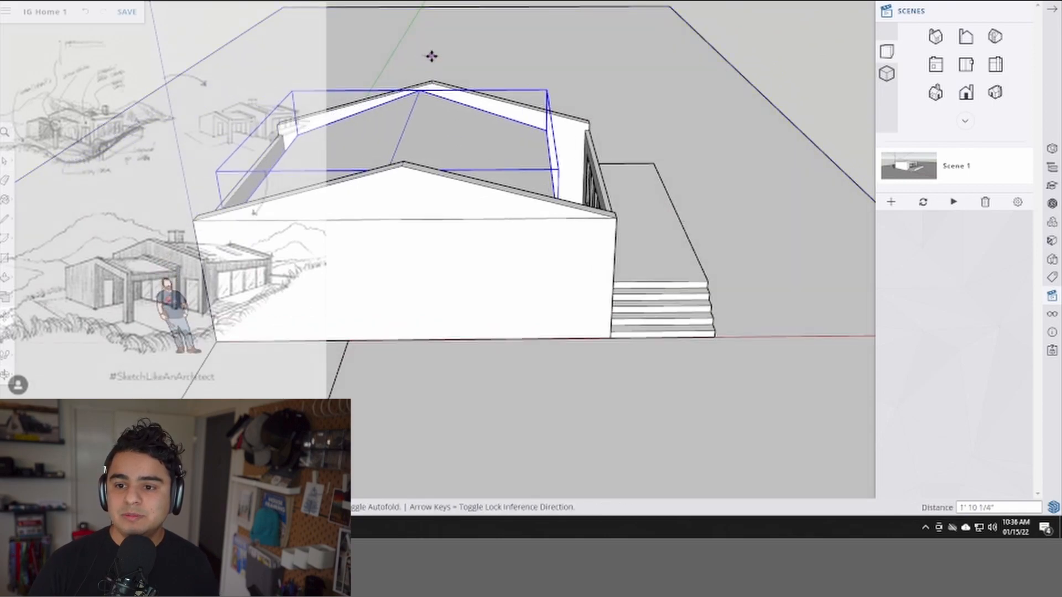
text(3)
key(ctrl+z)
click(433, 56)
text(3)
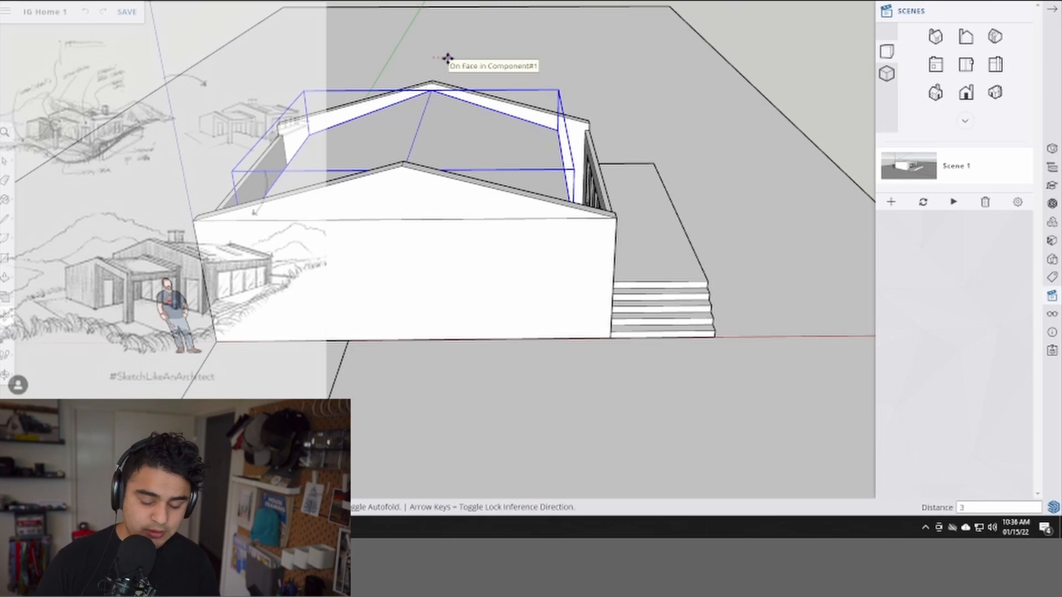
key(Return)
key(space)
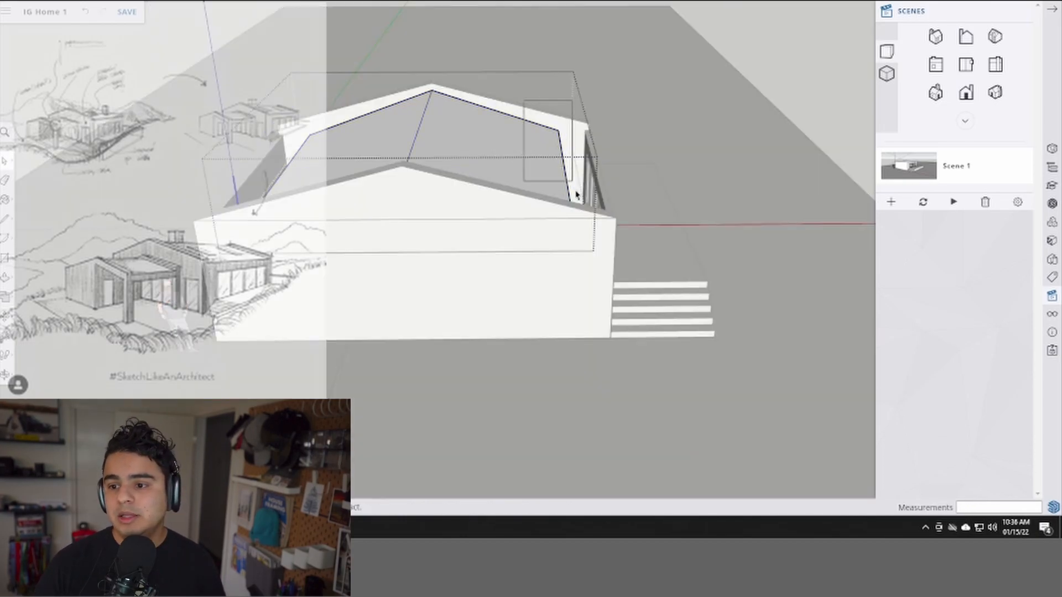
- Stretch the roof panel's eave edge on the deck side 3' outward to meet the side wall
key(m)
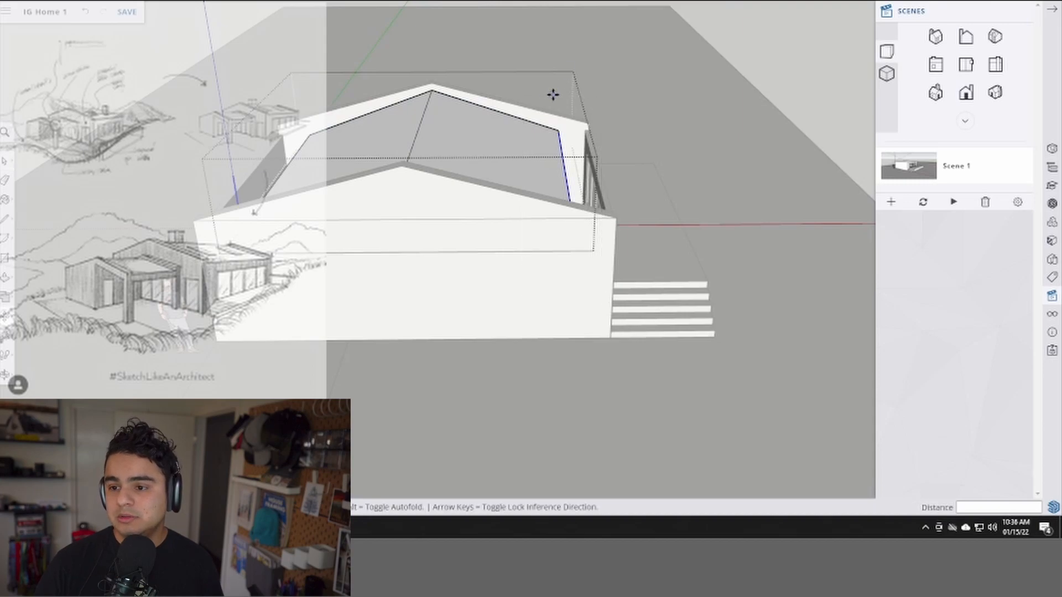
click(553, 95)
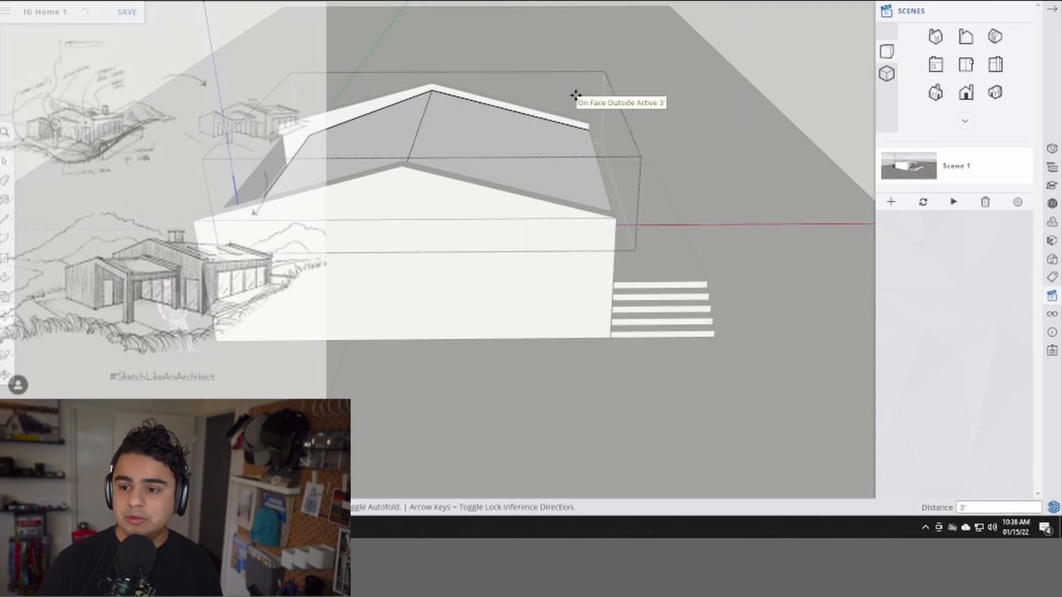
click(575, 95)
key(space)
- Stretch the roof panel's eave edge on the opposite side outward to meet the other side wall
drag(239, 96, 334, 303)
key(m)
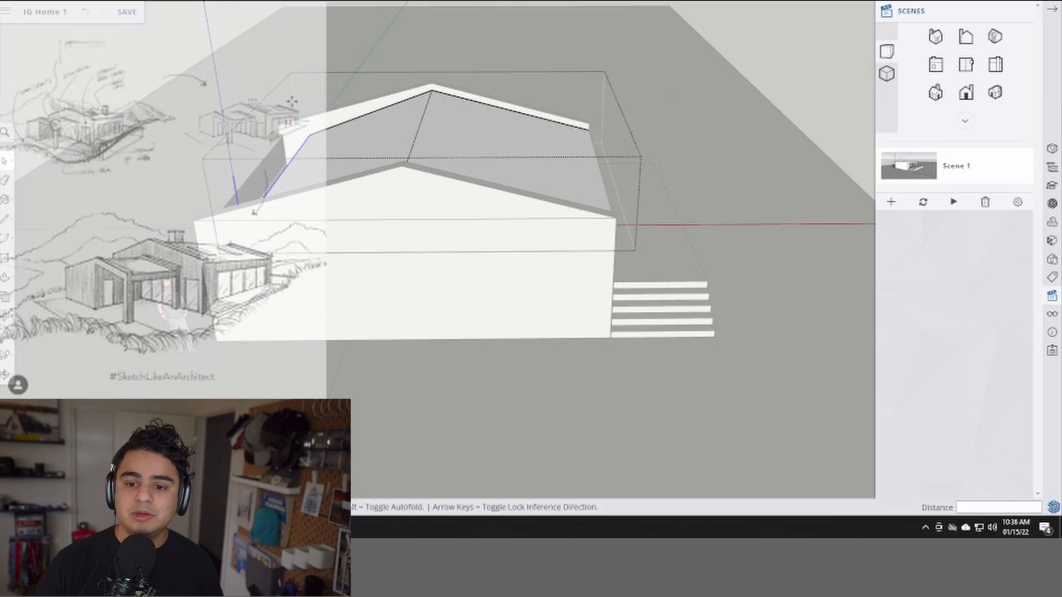
click(316, 91)
click(271, 90)
- Remove the horizontal line crossing the front gable wall inside the house group
middle_drag(274, 94, 383, 131)
scroll(473, 199, up, 2)
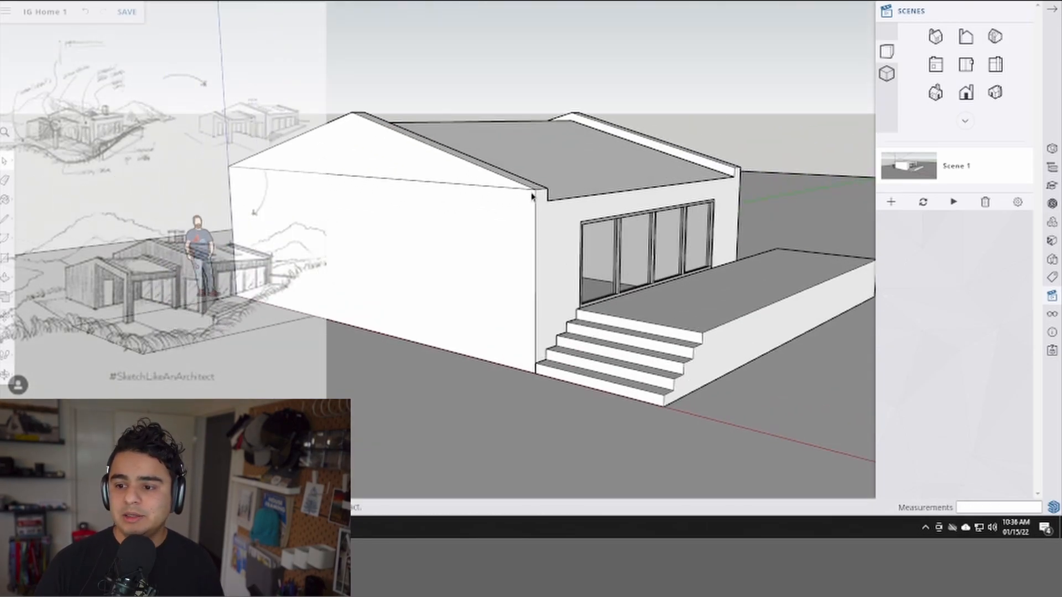
double_click(433, 185)
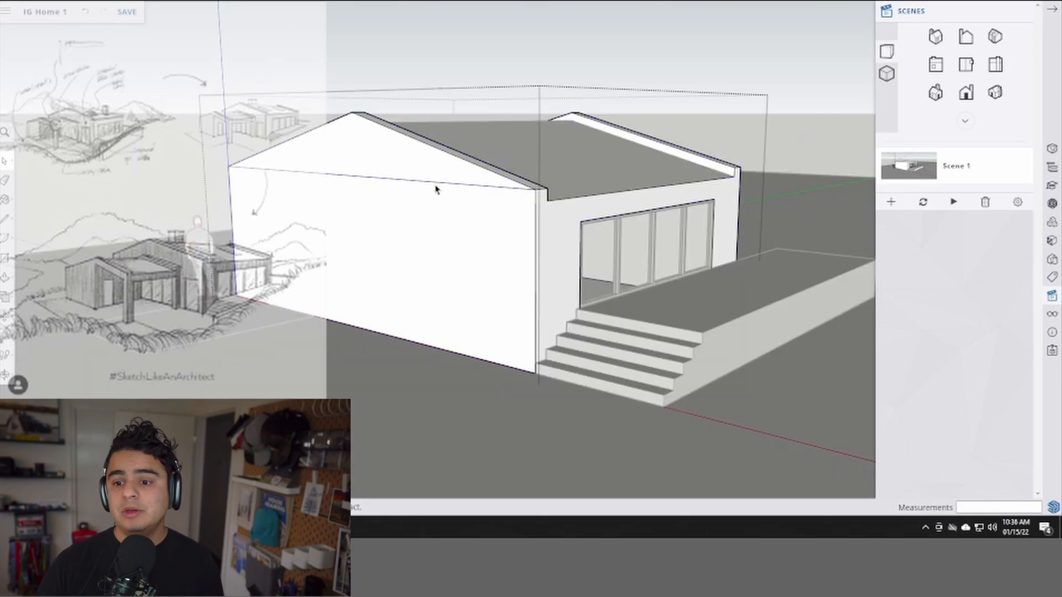
key(Escape)
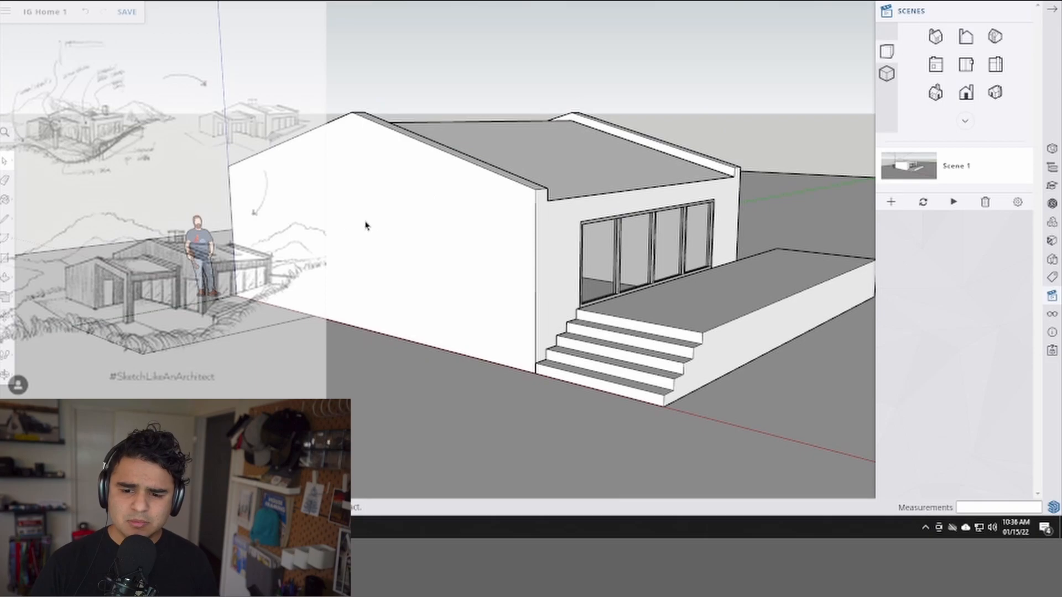
- Extrude the ground rectangle beside the gable wall 8' upward into a box
key(p)
click(193, 320)
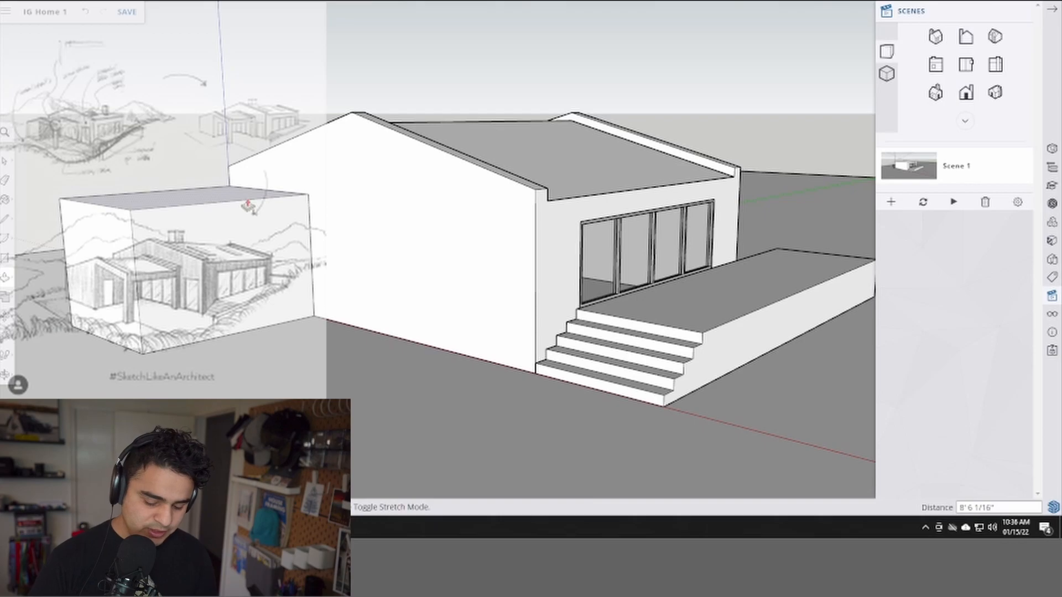
text(8')
key(Return)
key(space)
- Select the whole box beside the gable wall and turn it into a component
shift+middle_drag(213, 244, 286, 259)
click(183, 252)
triple_click(183, 253)
key(g)
key(Return)
click(280, 185)
- Paste the copied gable face in front of the house and move it by its lower corner to the box
mouse_move(225, 225)
middle_down()
mouse_move(635, 251)
mouse_move(393, 354)
mouse_move(434, 281)
mouse_move(407, 288)
mouse_move(415, 283)
middle_up()
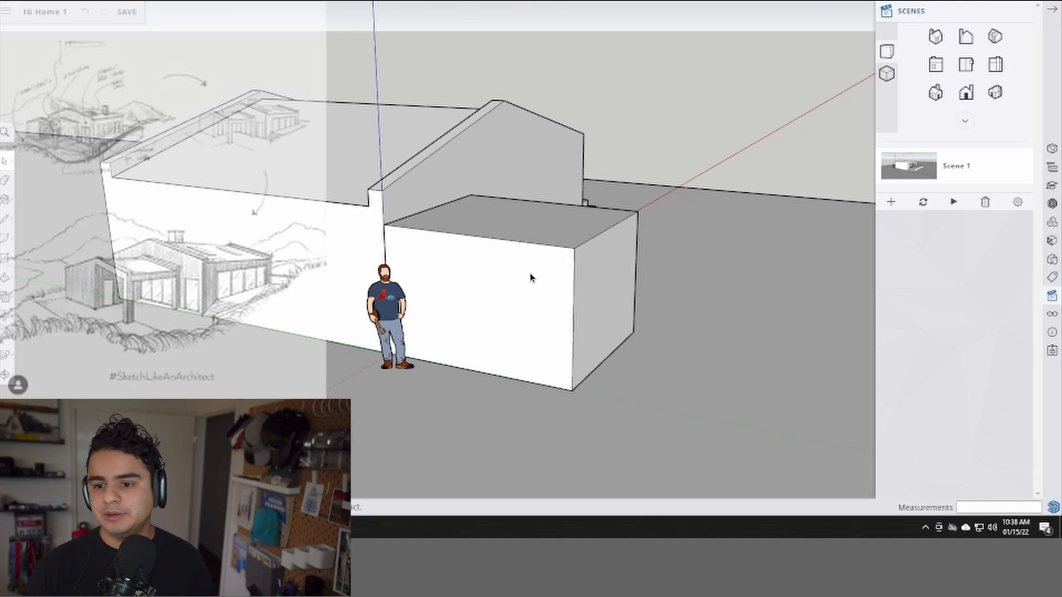
middle_drag(628, 257, 415, 277)
key(ctrl+v)
click(340, 240)
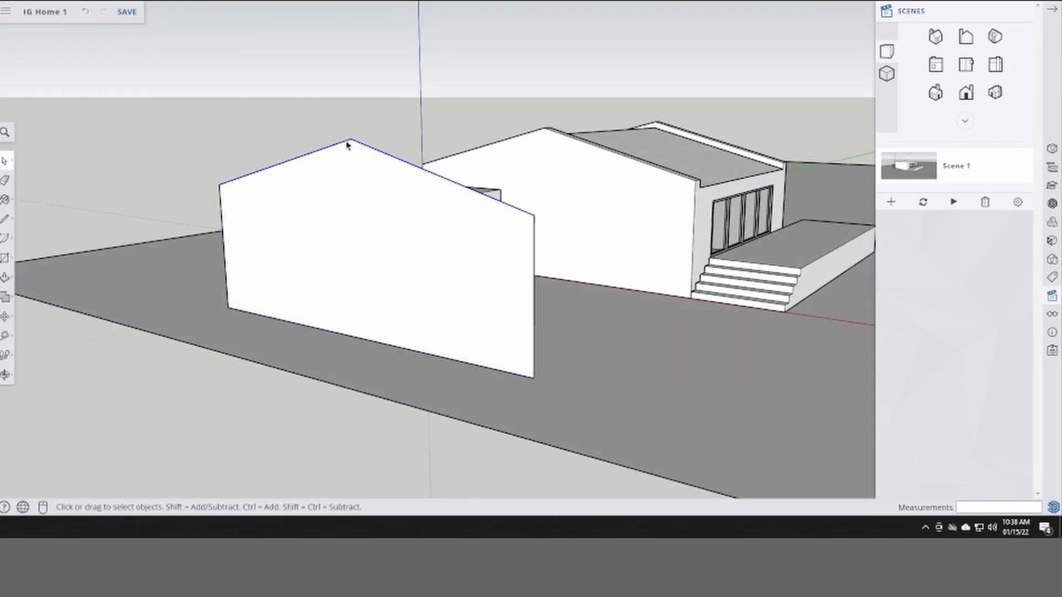
key(m)
click(229, 308)
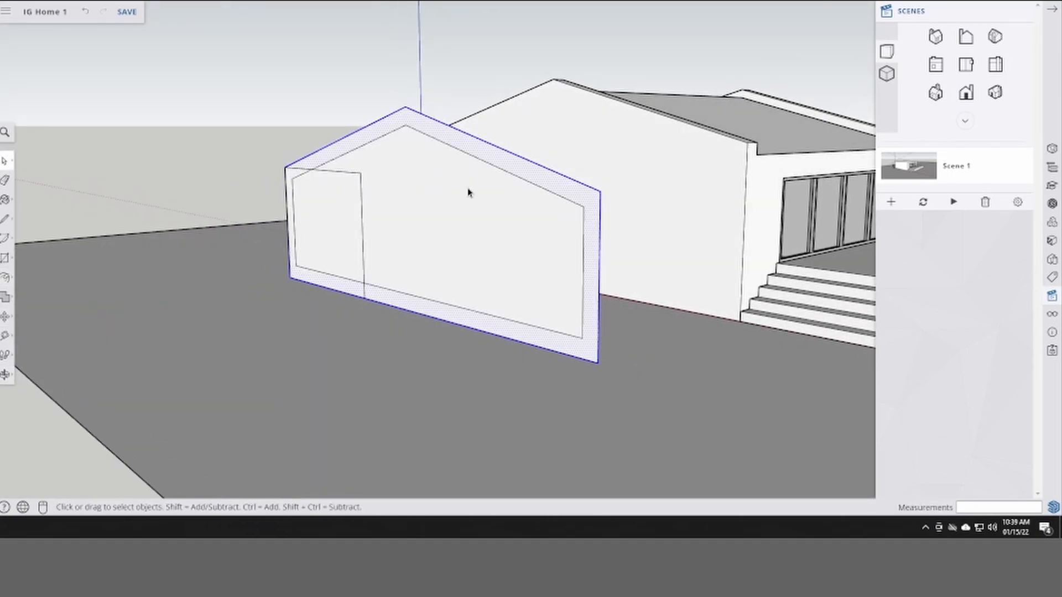
- Extrude the gable outline into a thick frame and place a second, parallel frame beside it
middle_drag(427, 303, 492, 255)
click(363, 288)
middle_drag(325, 351, 443, 360)
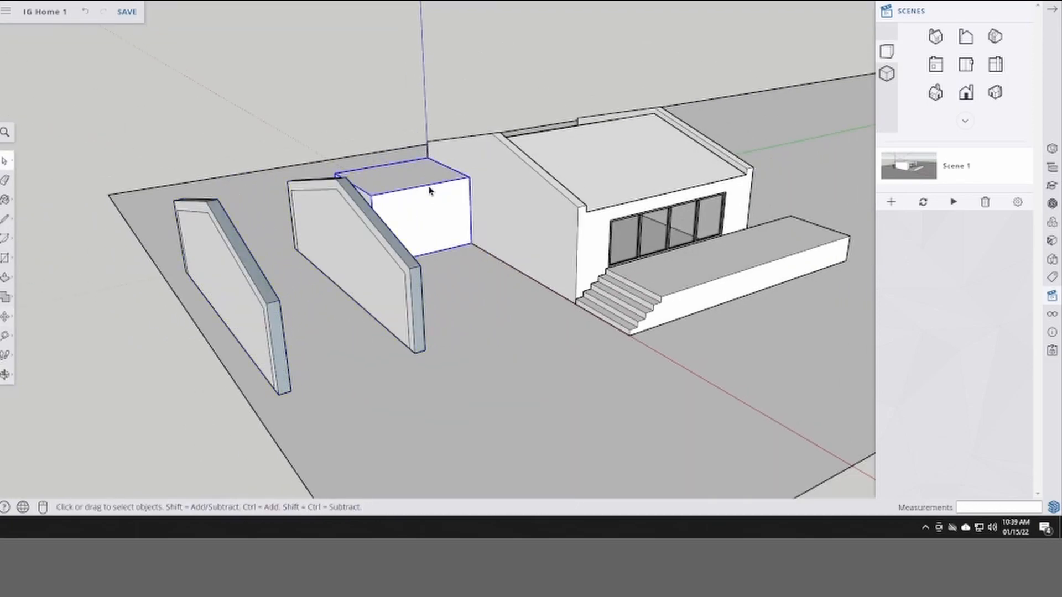
middle_drag(264, 314, 271, 336)
- Open the front part of the gable frames by removing the infill faces between the posts
key(p)
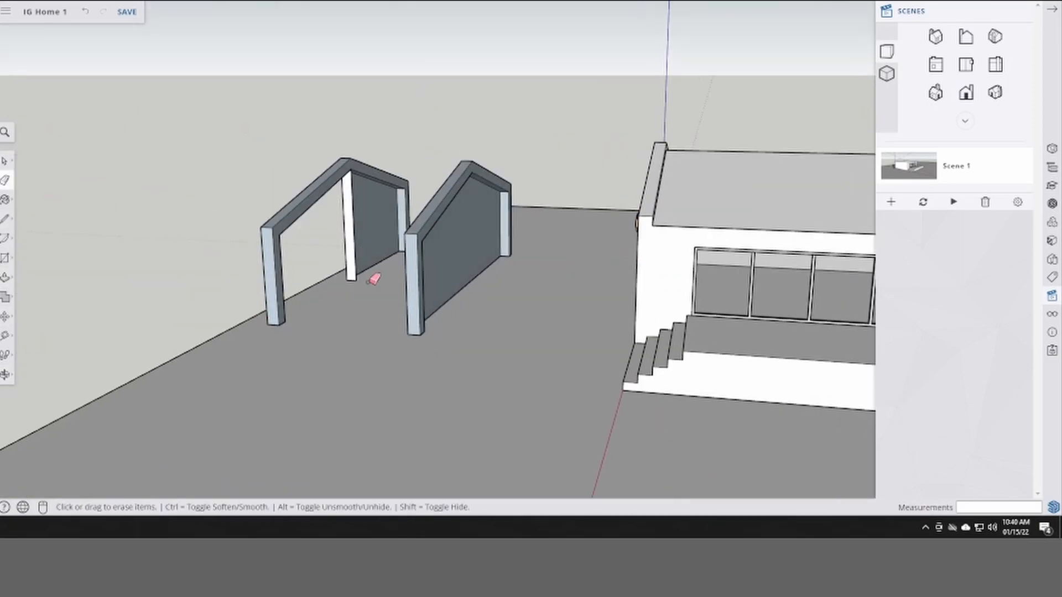
middle_drag(372, 273, 382, 261)
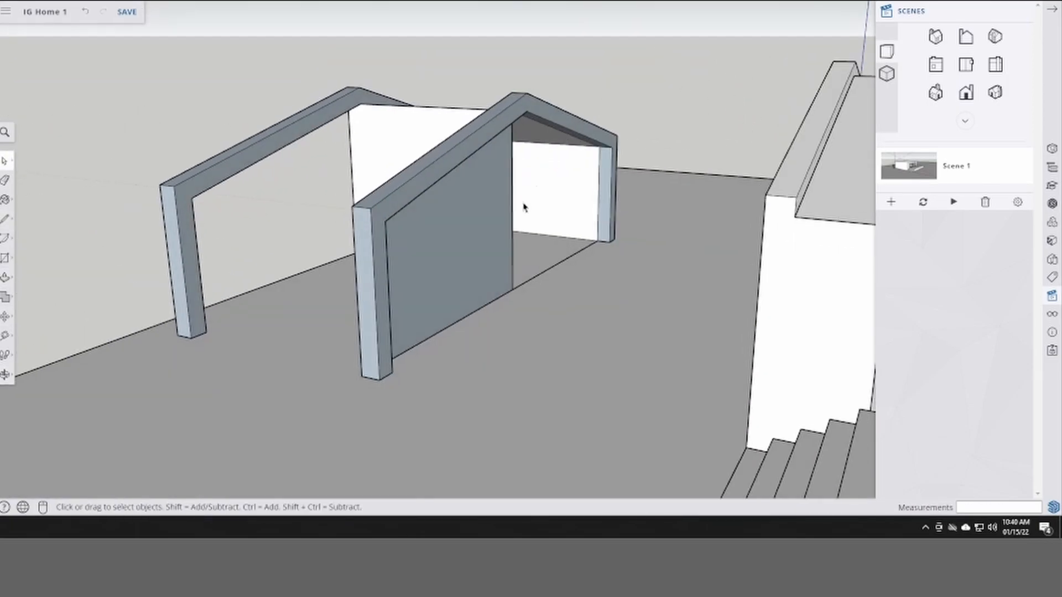
click(464, 244)
key(Delete)
- Draw a 14' vertical line from the gable frame's underside to the ground along the enclosed volume's corner
mouse_move(464, 243)
middle_down()
mouse_move(446, 293)
mouse_move(578, 189)
middle_up()
key(l)
click(535, 192)
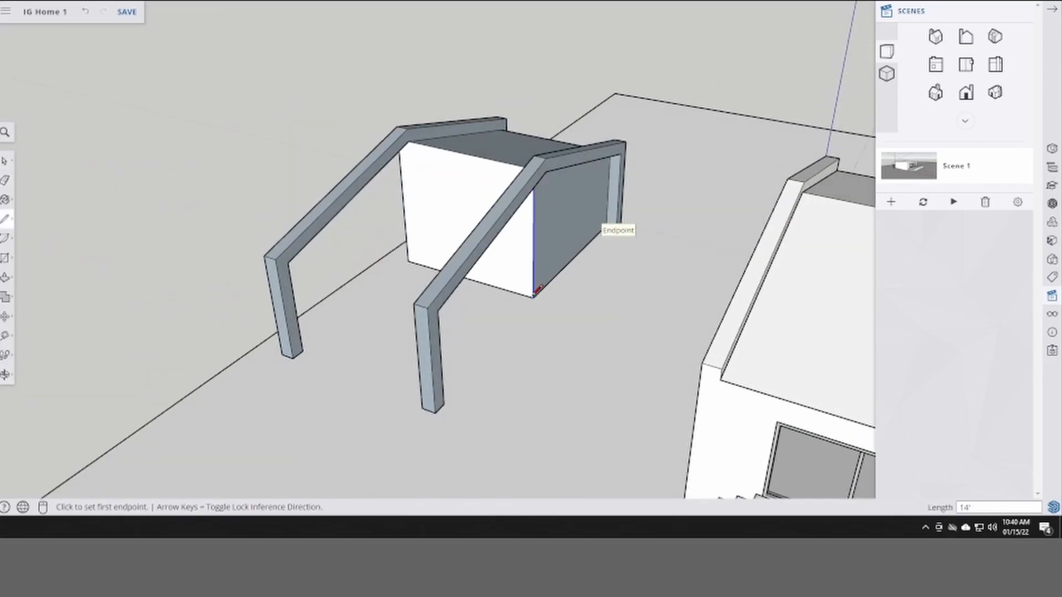
click(535, 295)
- Group the gable-framed volume and move it up against the main house's gable wall
middle_drag(536, 296, 455, 175)
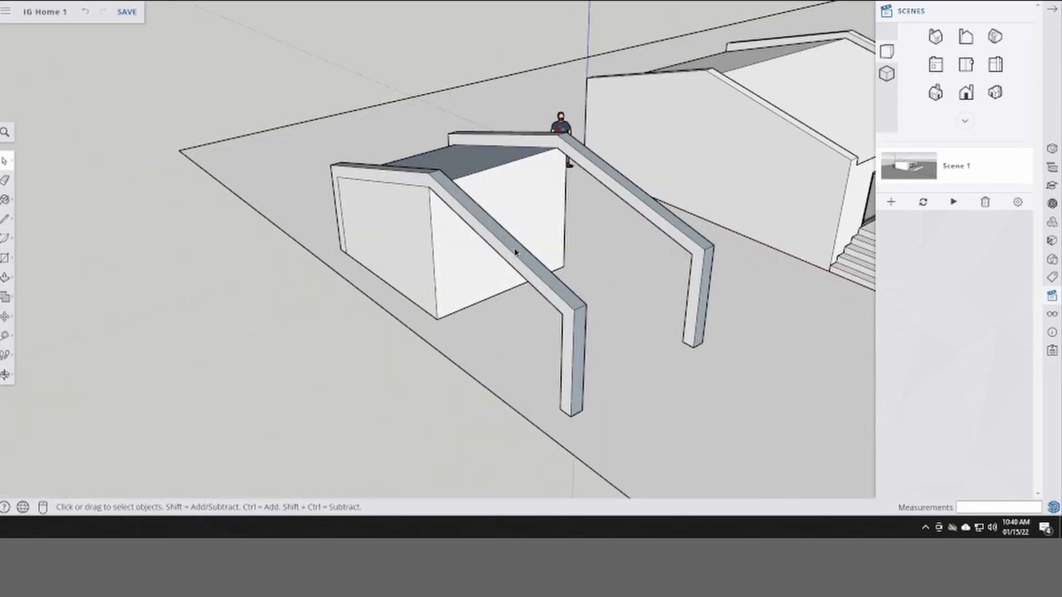
click(434, 230)
right_click(420, 178)
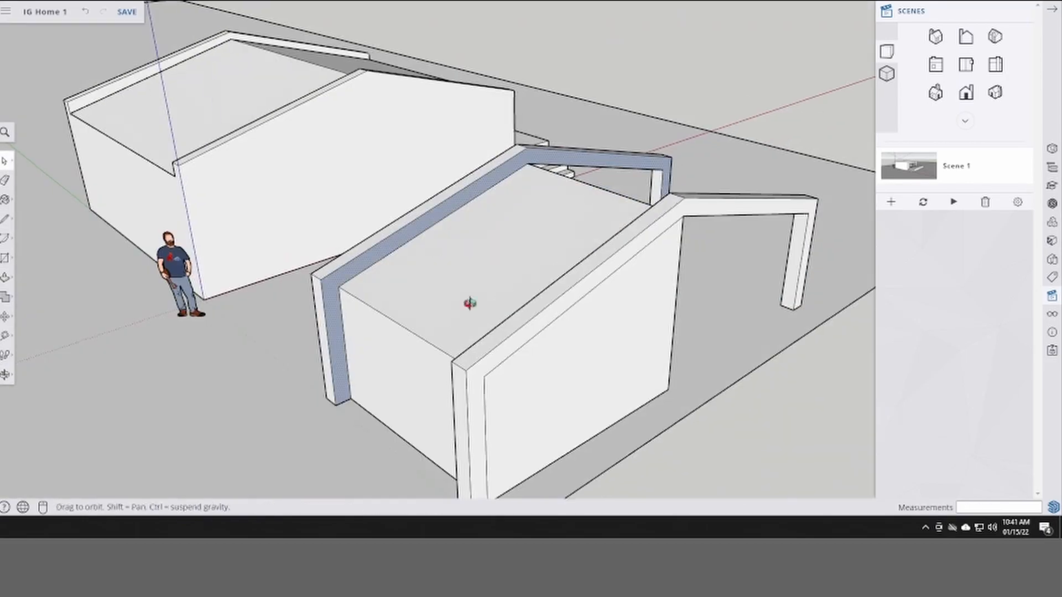
drag(470, 303, 564, 304)
key(m)
click(584, 277)
click(693, 220)
- Inside the framed volume, place a vertical guide about 4' in from the outer edge of the front post
middle_drag(515, 260, 573, 242)
click(656, 300)
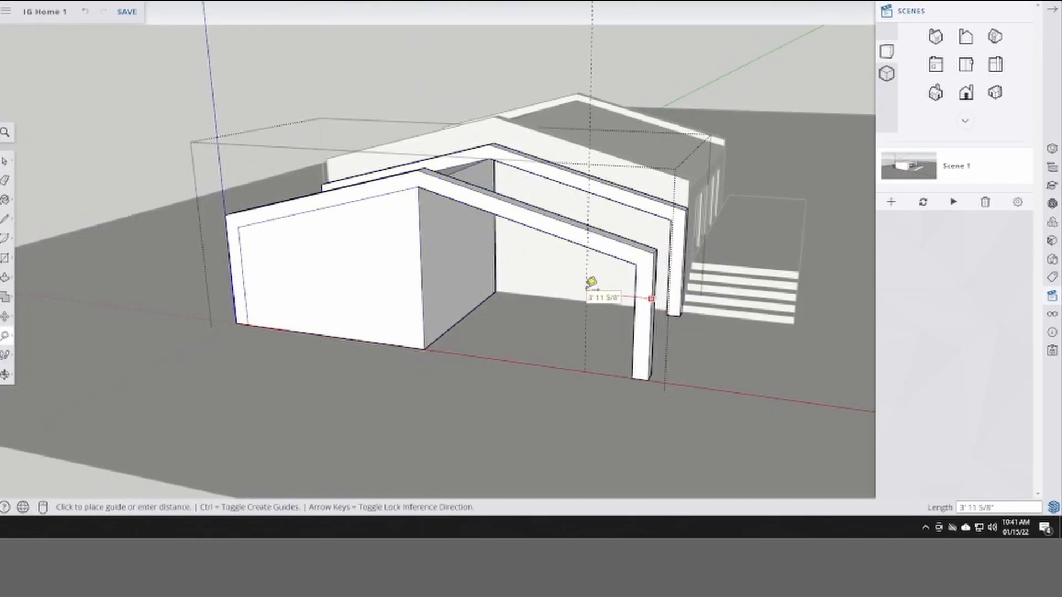
click(588, 288)
key(space)
middle_drag(670, 293, 591, 297)
key(t)
double_click(576, 227)
- Select the outer posts of both gable frames and move them inward to the guide to shorten the open bay
key(space)
drag(550, 182, 723, 433)
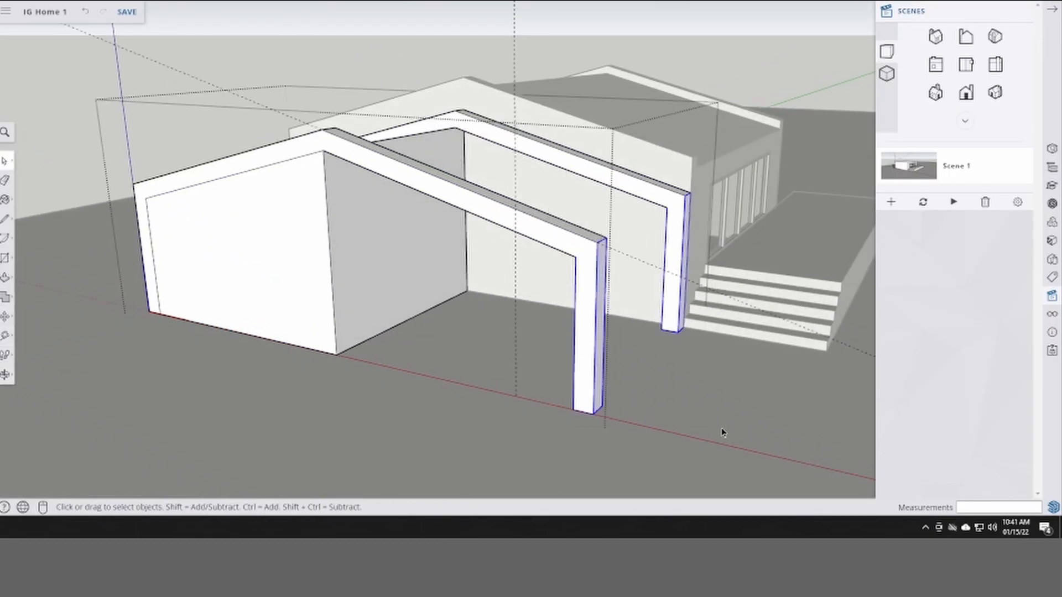
scroll(570, 255, up, 2)
key(m)
drag(615, 250, 492, 200)
scroll(581, 242, down, 5)
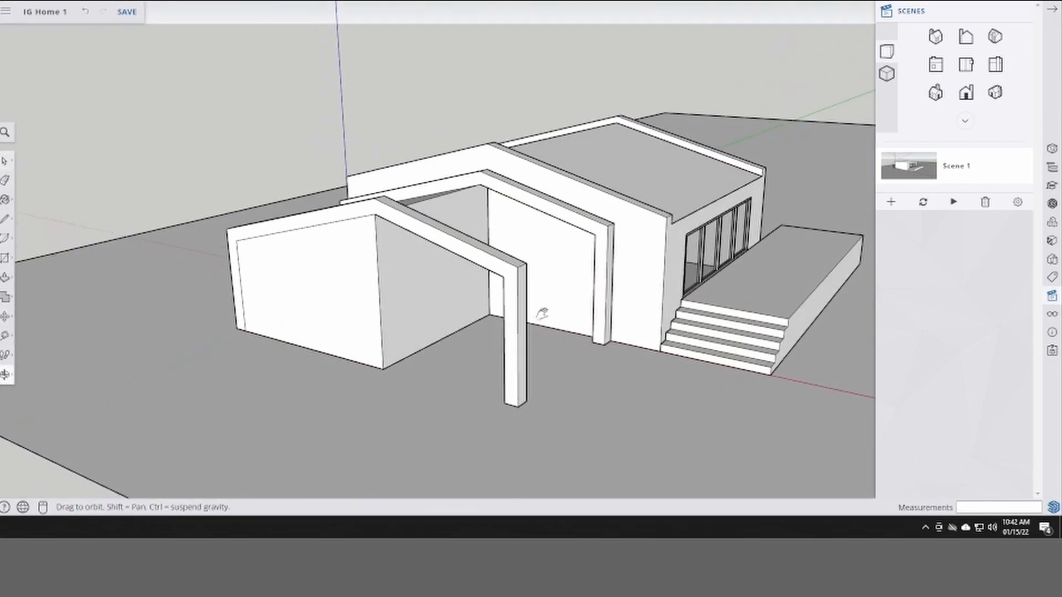
- Span a sloping roof face between the two gable frames over the open bay
middle_drag(541, 308, 558, 303)
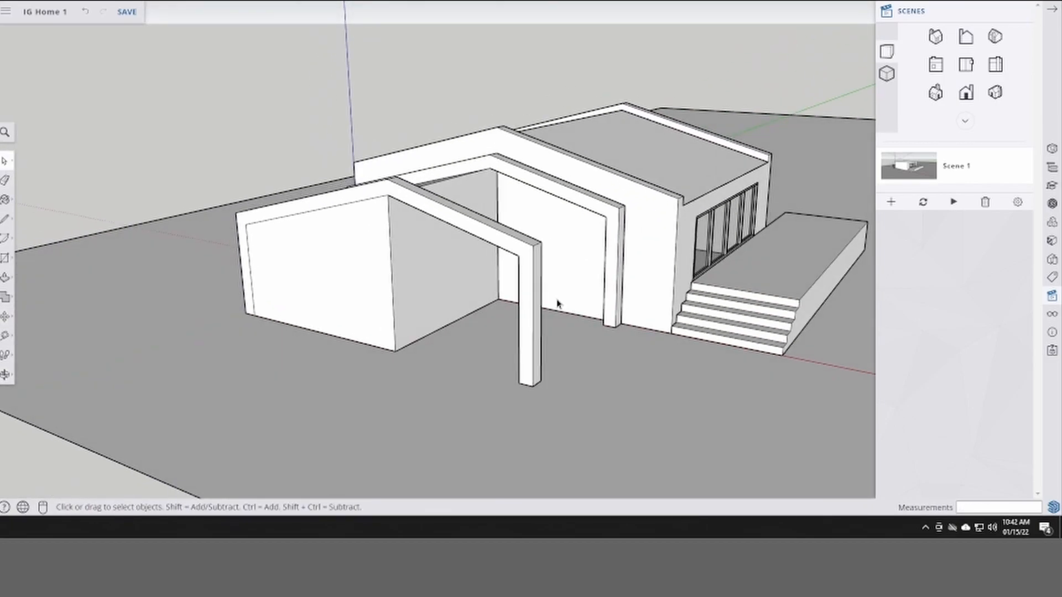
middle_drag(604, 227, 628, 216)
double_click(486, 237)
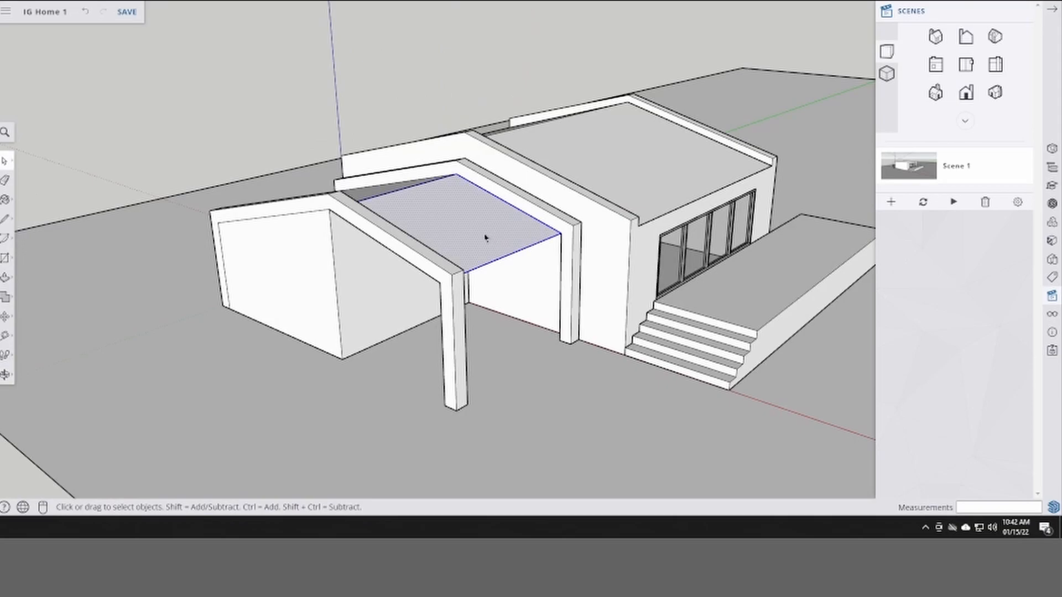
scroll(442, 161, up, 3)
right_click(438, 147)
click(481, 175)
double_click(543, 233)
- Mark the fascia depth with a short vertical edge below the roof corner at the rear frame's post
middle_drag(477, 246, 523, 271)
scroll(548, 227, up, 3)
click(547, 225)
scroll(566, 220, up, 3)
key(t)
click(277, 311)
scroll(539, 237, up, 3)
key(space)
click(506, 266)
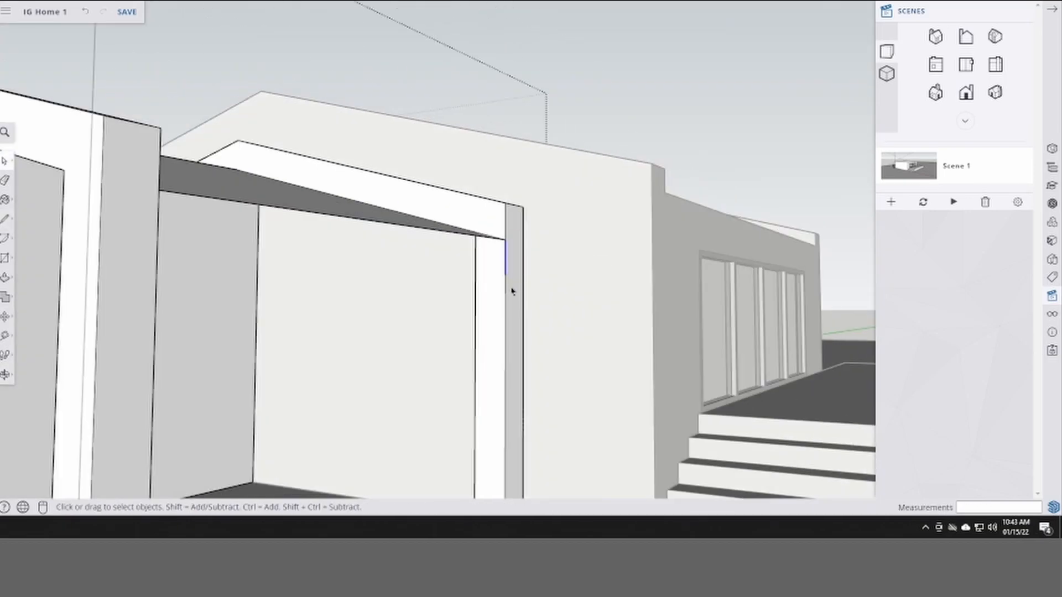
- Draw the fascia's lower edge across between the two posts to close the fascia under the carport roof
scroll(501, 268, down, 3)
key(l)
click(500, 270)
middle_drag(337, 256, 493, 312)
key(space)
scroll(410, 282, down, 5)
key(Escape)
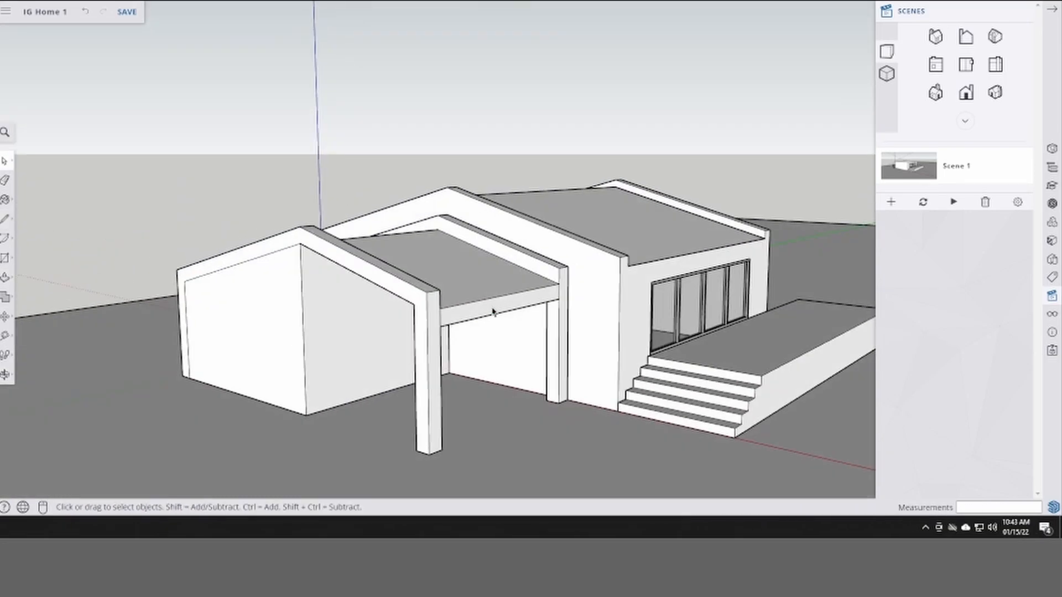
- Return to Scene 1 and measure the width of the main gable wall between its upper corners
click(902, 170)
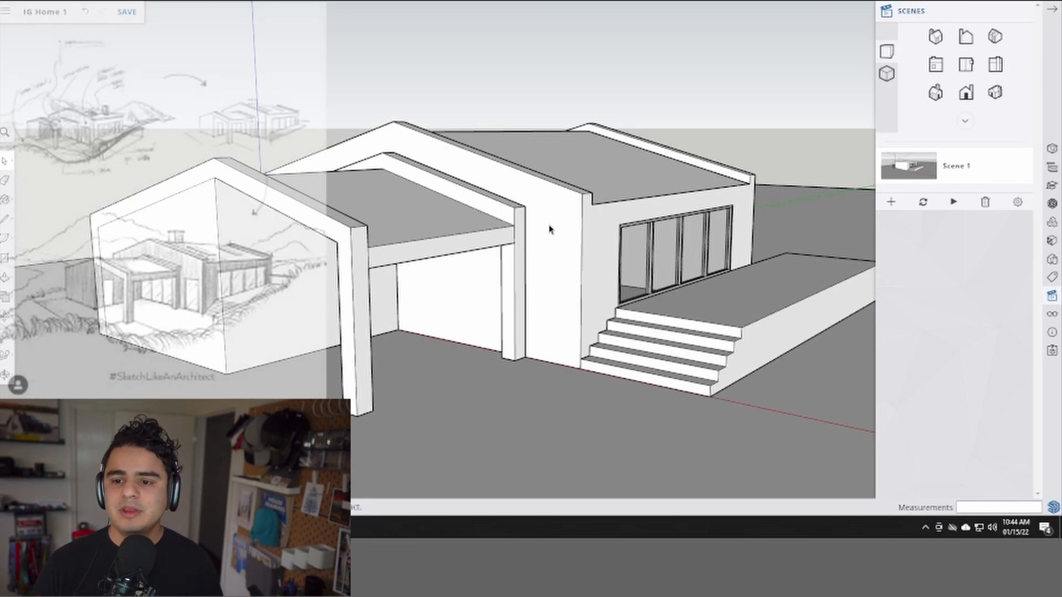
middle_drag(557, 232, 628, 238)
key(t)
click(616, 225)
scroll(472, 203, down, 2)
middle_drag(515, 206, 588, 265)
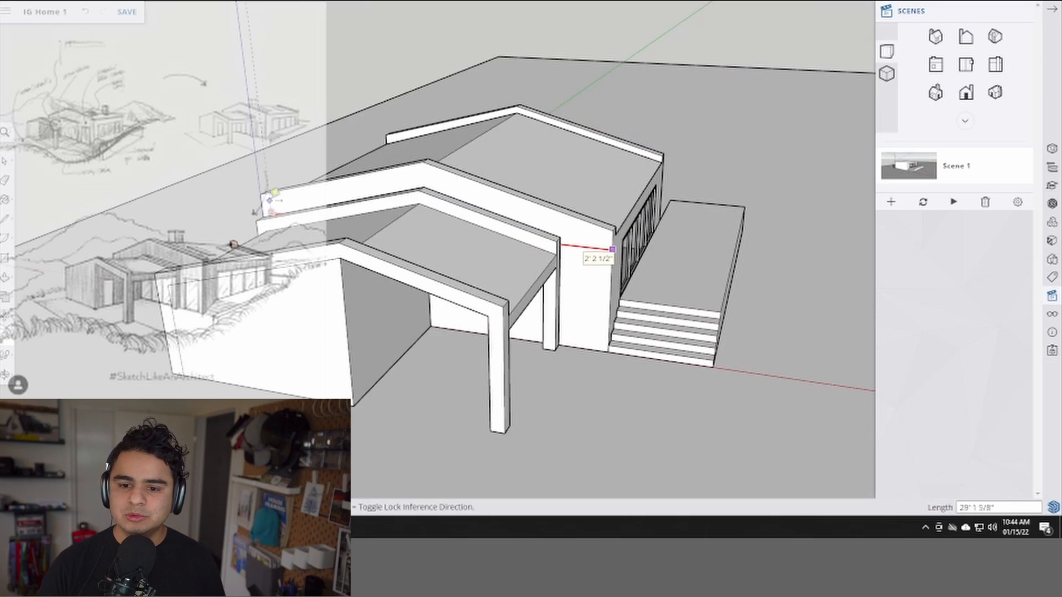
click(264, 193)
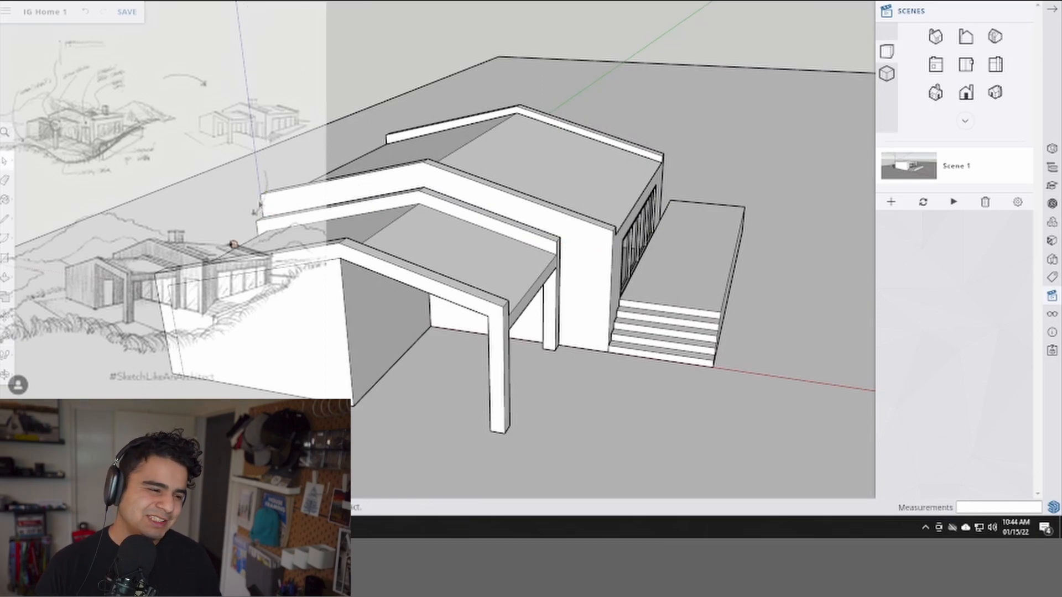
click(449, 256)
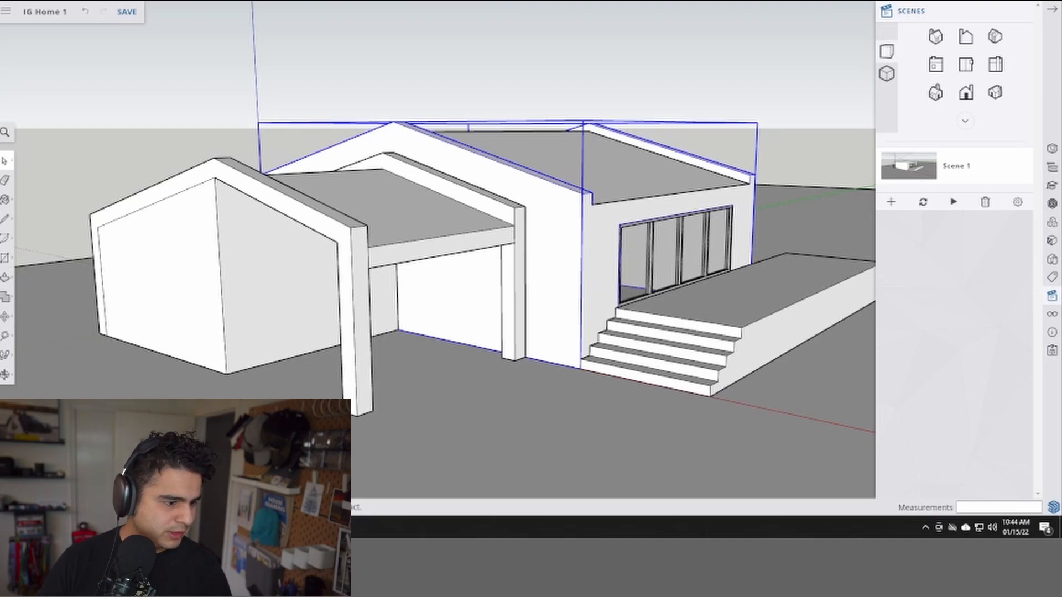
click(483, 149)
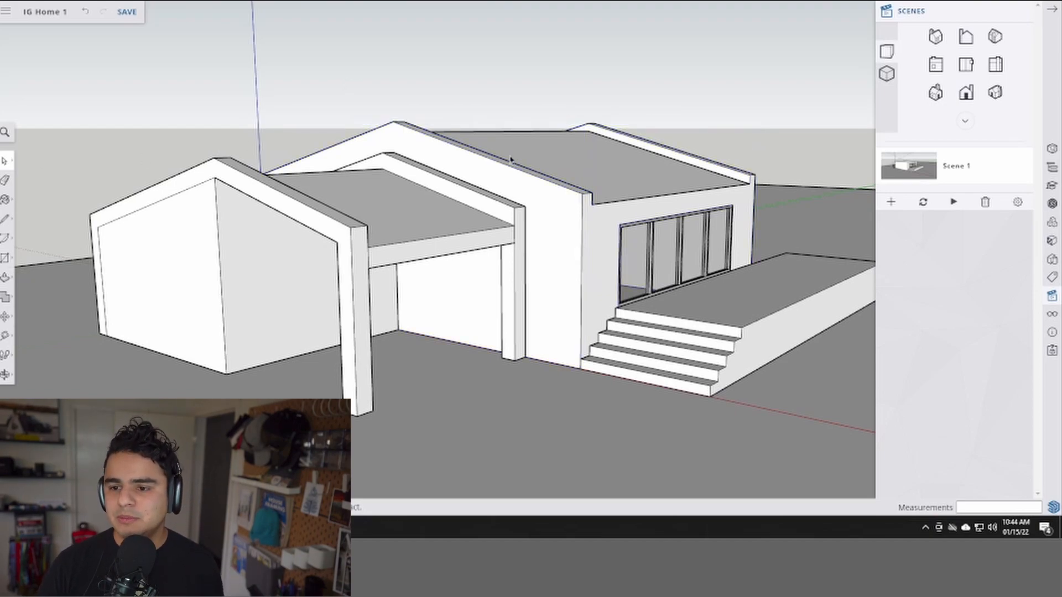
middle_drag(602, 193, 546, 180)
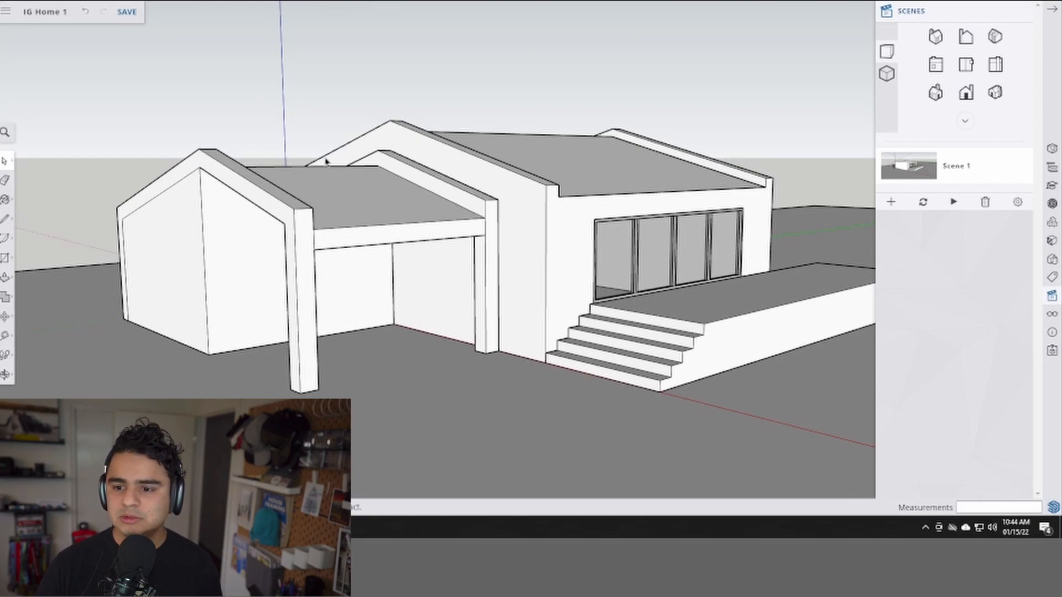
middle_drag(508, 295, 527, 275)
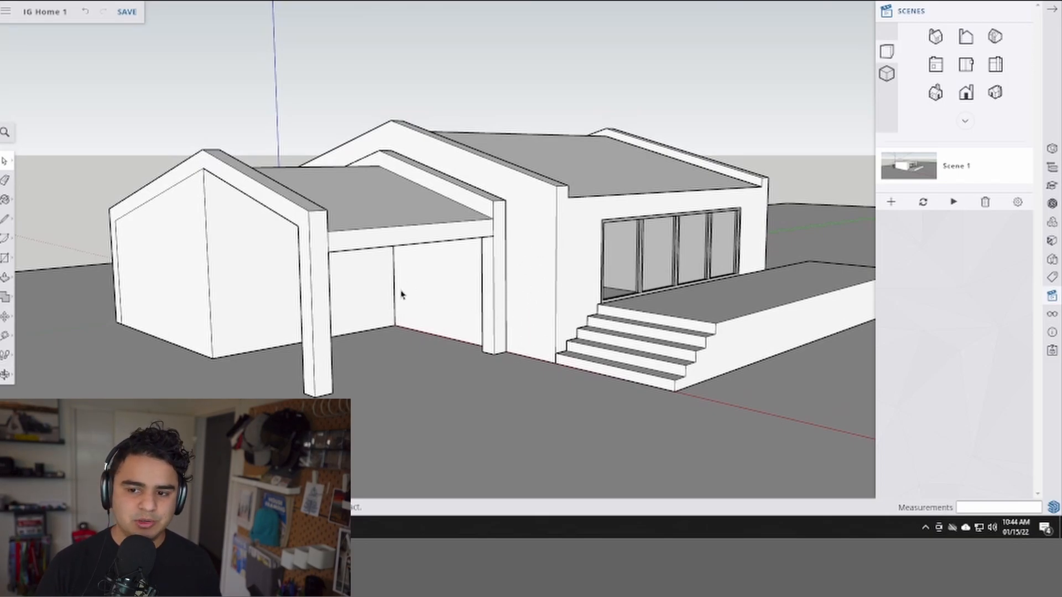
- Widen the main gabled volume by moving its terrace-side wall outward 4'
mouse_move(482, 274)
middle_down()
mouse_move(590, 299)
mouse_move(607, 273)
mouse_move(645, 270)
mouse_move(619, 262)
mouse_move(649, 228)
mouse_move(583, 221)
mouse_move(609, 213)
mouse_move(704, 346)
middle_up()
key(m)
click(755, 351)
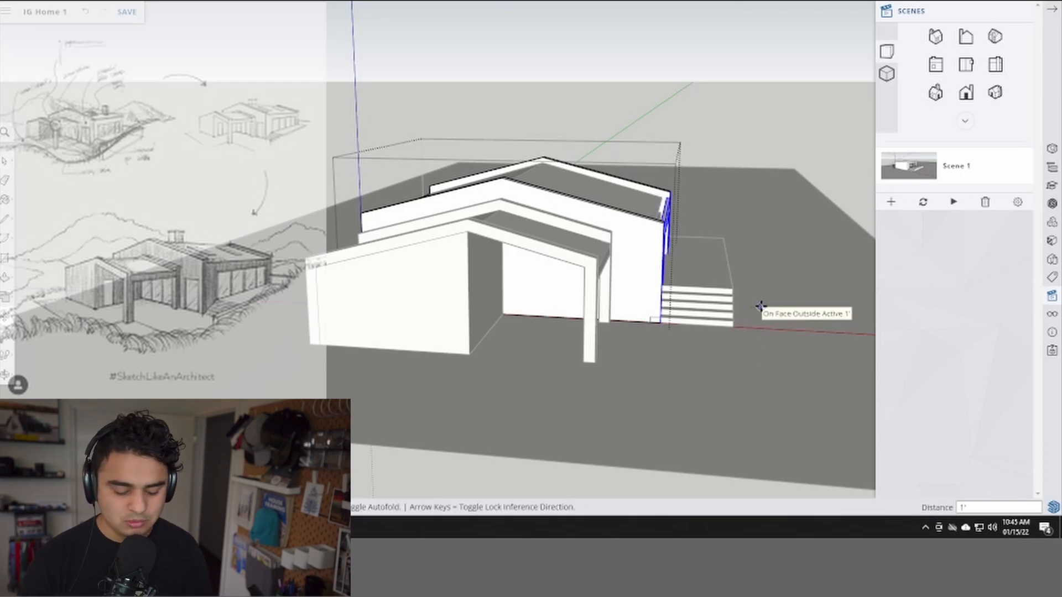
text(4')
key(Return)
key(space)
- Shift the main gable's ridge 3' toward the widened side
middle_drag(739, 310, 560, 187)
click(529, 202)
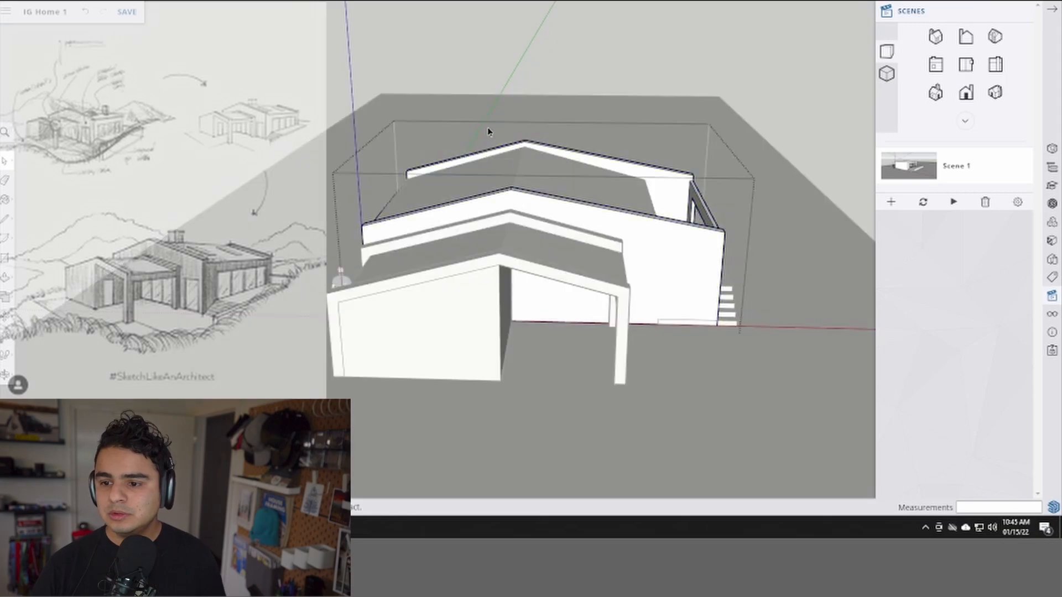
key(m)
click(536, 125)
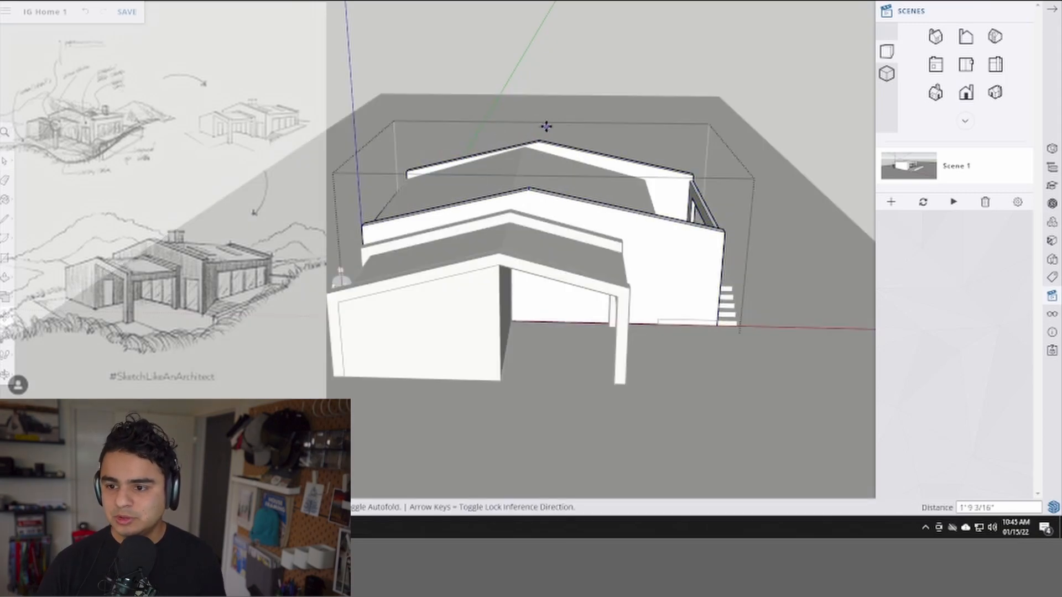
text(3)
key(Return)
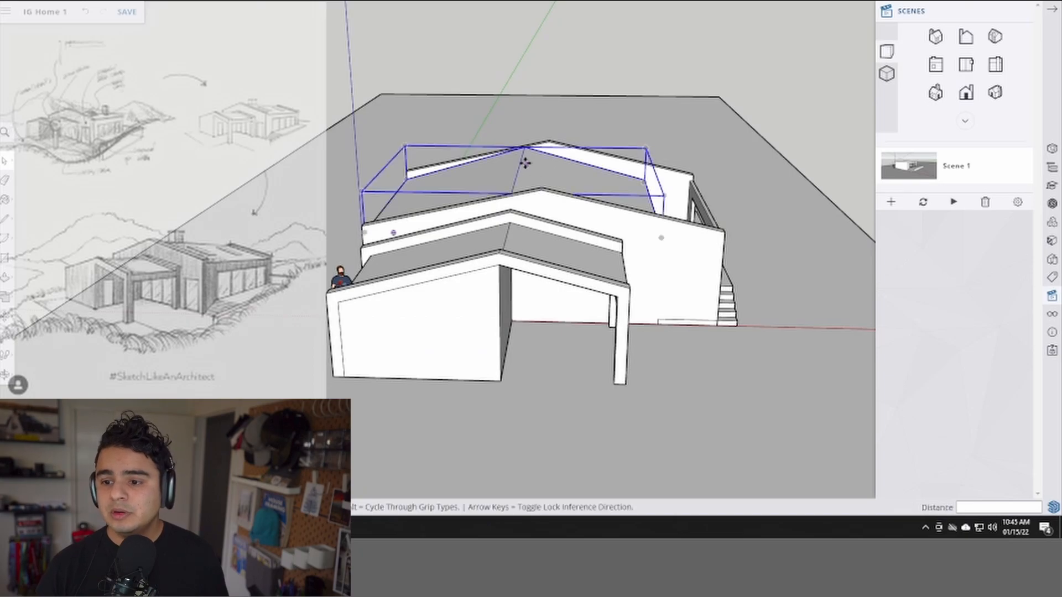
- Shift the inset roof 3' to the new ridge and stretch both its outer sides 3' to the walls
click(524, 128)
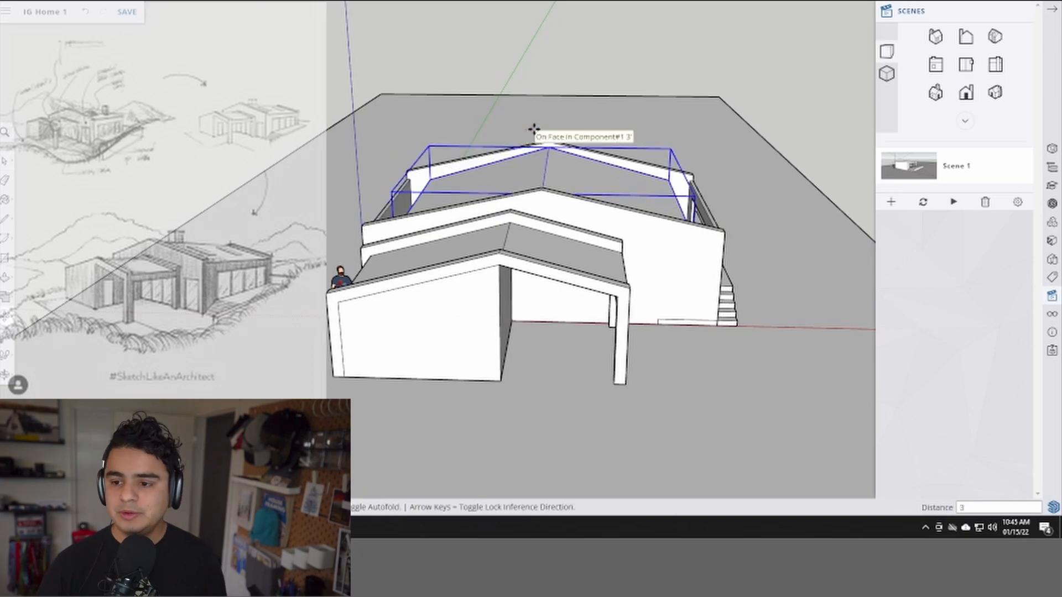
key(Escape)
middle_drag(581, 177, 634, 195)
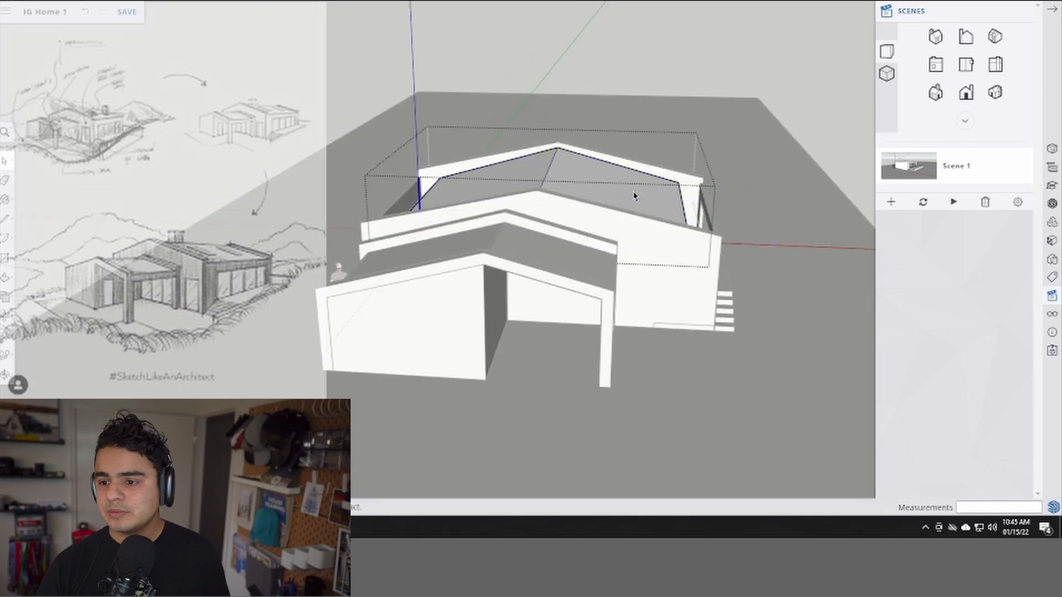
click(688, 192)
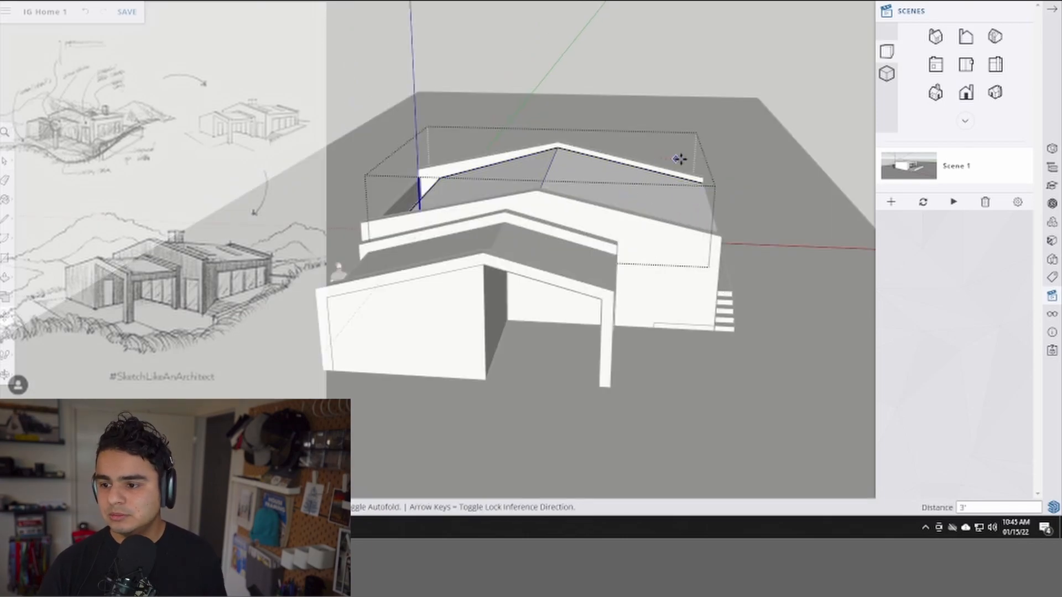
key(Escape)
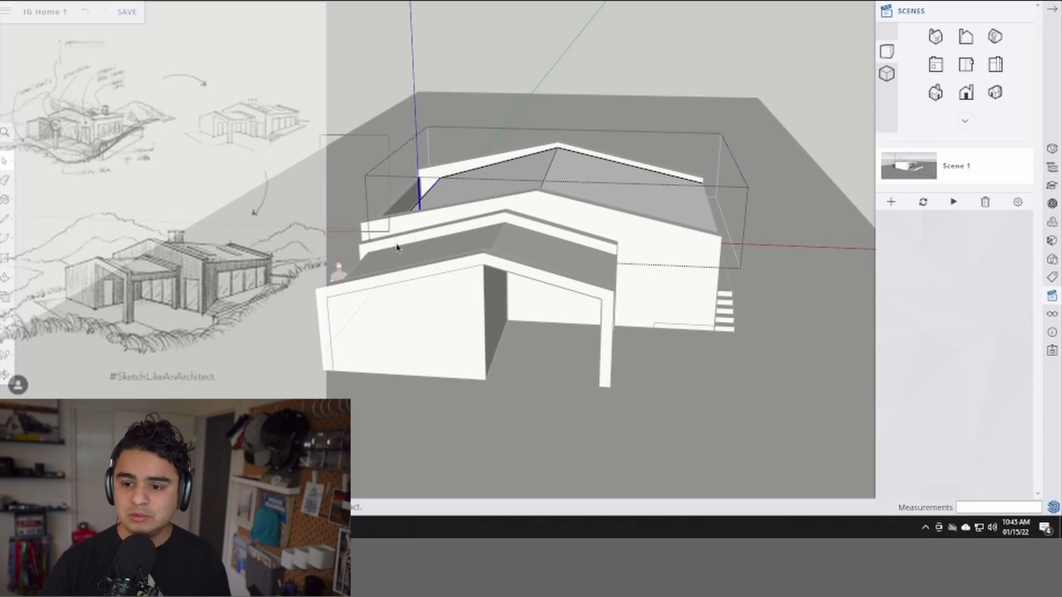
click(418, 147)
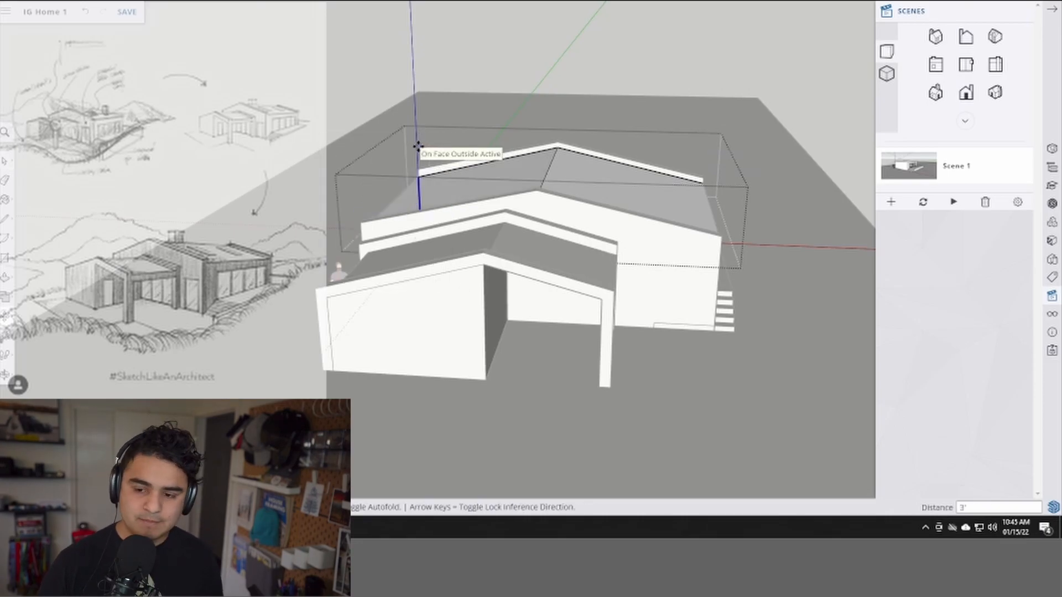
key(Escape)
key(Escape)
- Select the steps, terrace and window frame together and move them 3' outward from the main house
middle_drag(618, 307, 516, 220)
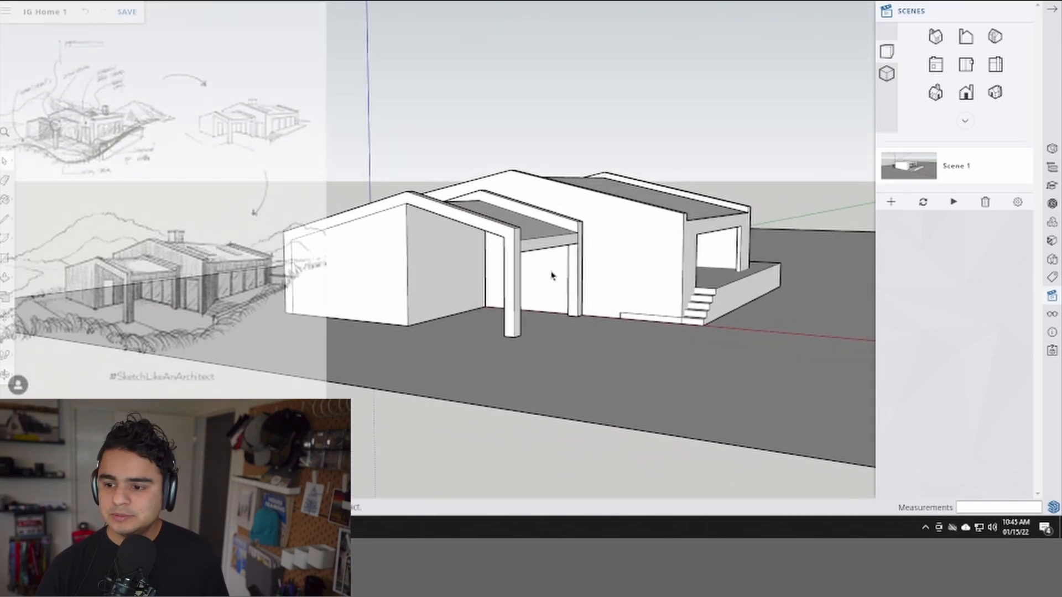
scroll(625, 298, up, 2)
middle_drag(644, 304, 650, 313)
click(705, 330)
middle_drag(763, 326, 705, 386)
shift+click(656, 277)
key(m)
click(705, 386)
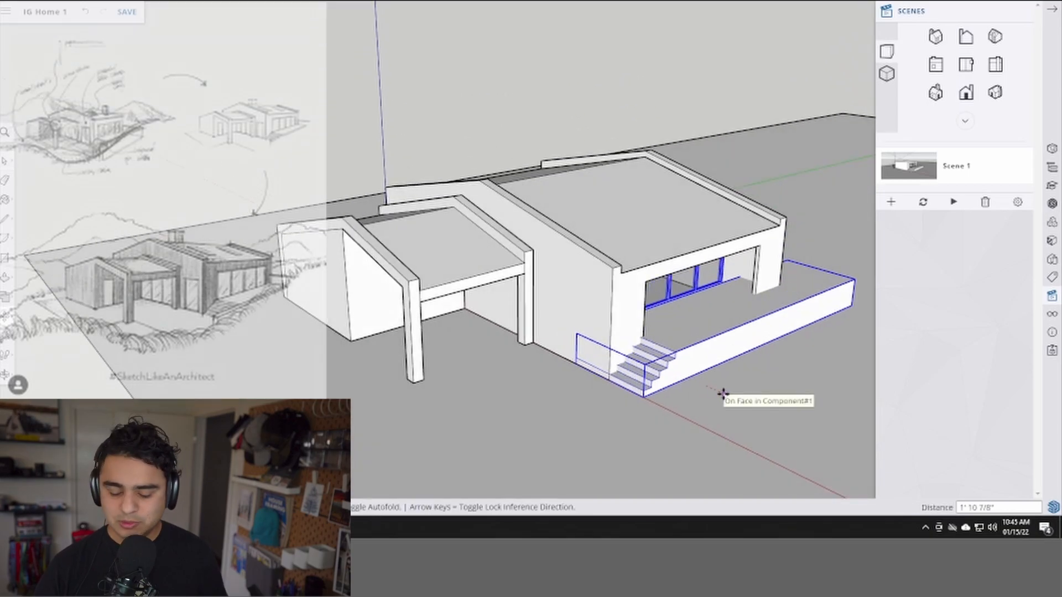
text(3')
key(Return)
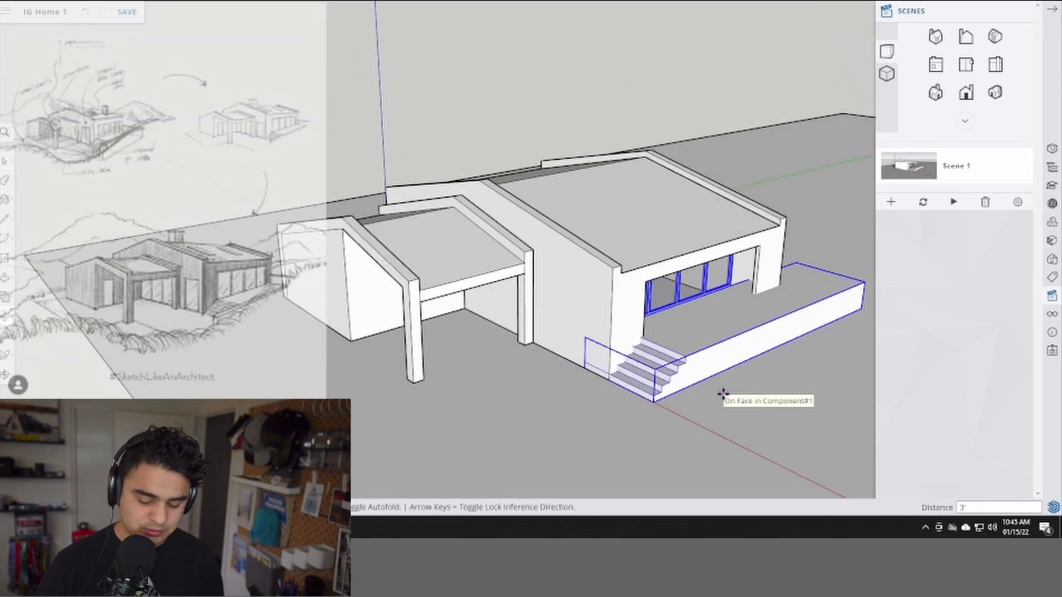
- Move the steps, terrace and window frame farther outward until the windows sit in the widened wall
click(743, 403)
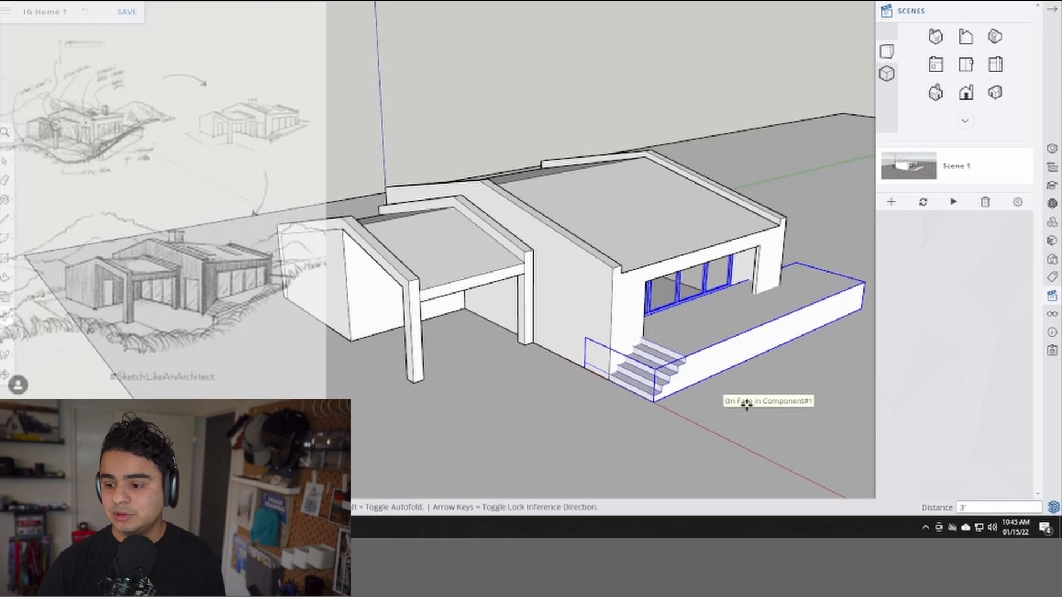
key(space)
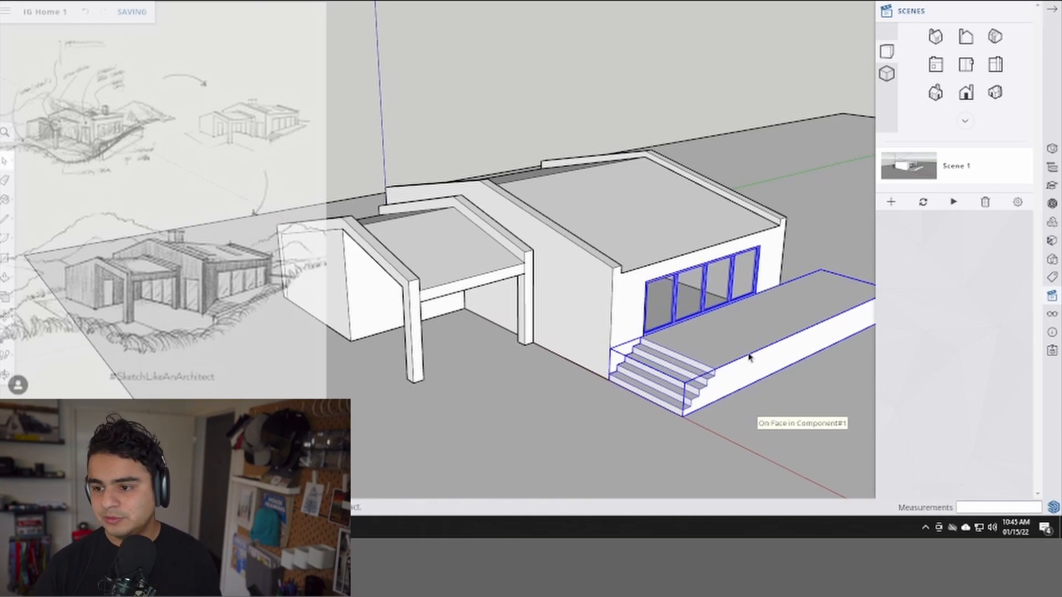
click(641, 108)
middle_drag(540, 280, 597, 275)
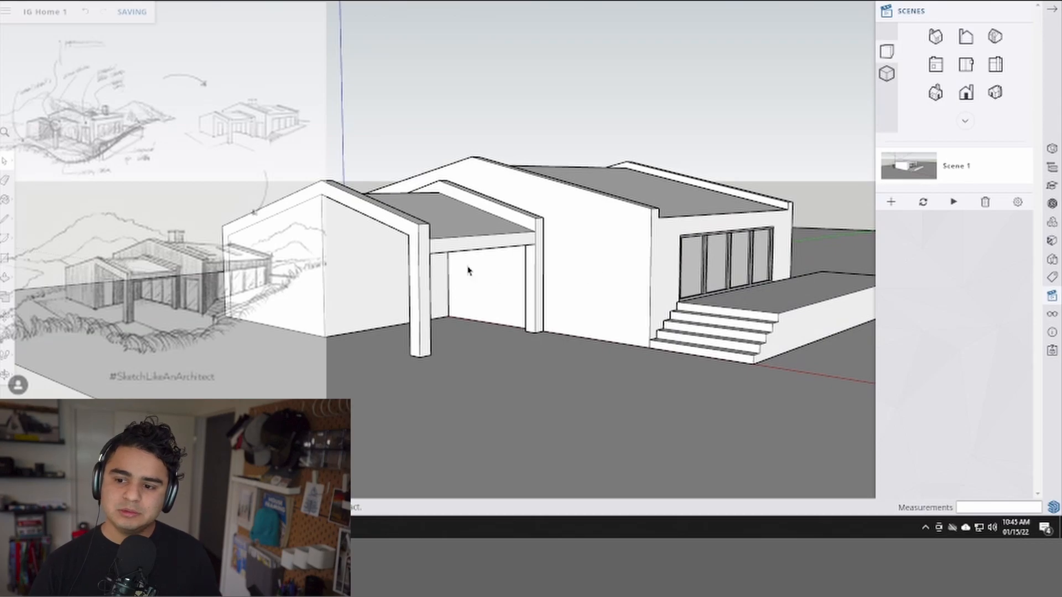
- Slide the gable-framed volume sideways along the main house wall to bring its ridge in line with the main gable's
middle_drag(468, 271, 505, 242)
click(468, 234)
key(m)
click(517, 289)
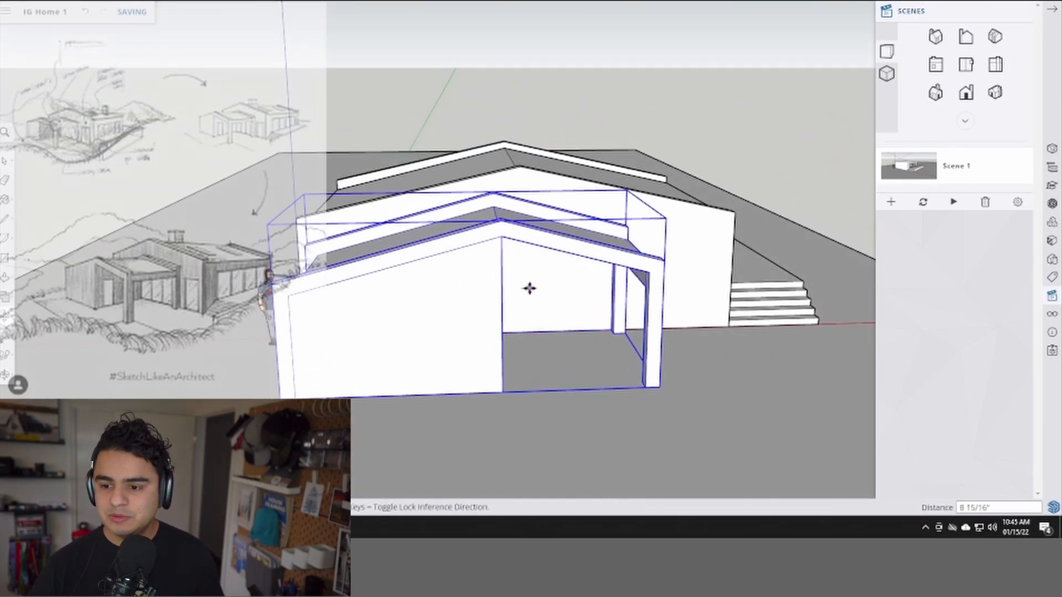
click(529, 288)
middle_drag(531, 280, 514, 178)
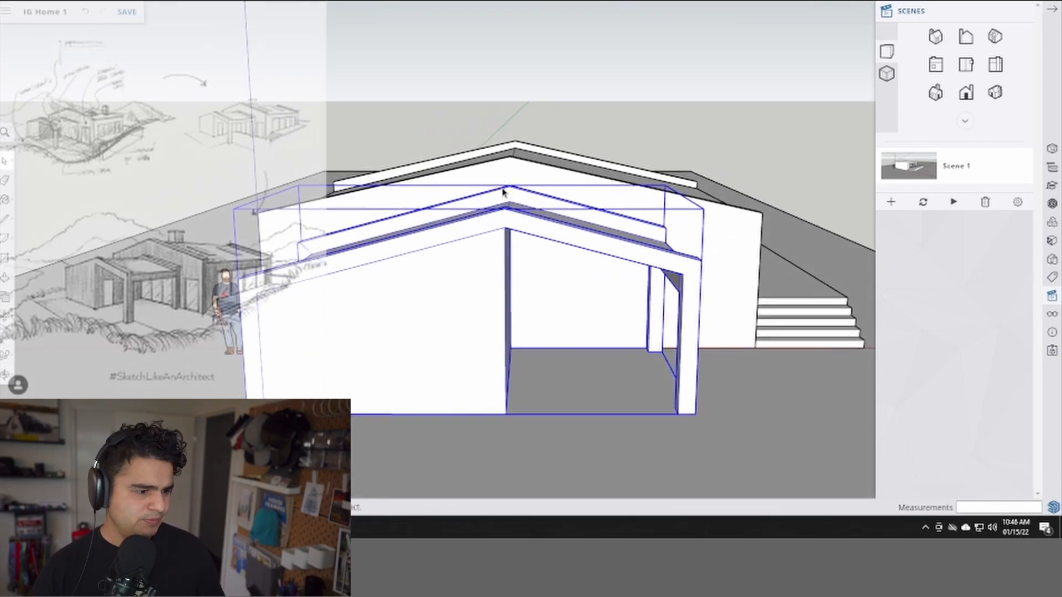
mouse_move(532, 217)
middle_down()
mouse_move(412, 213)
mouse_move(516, 226)
middle_up()
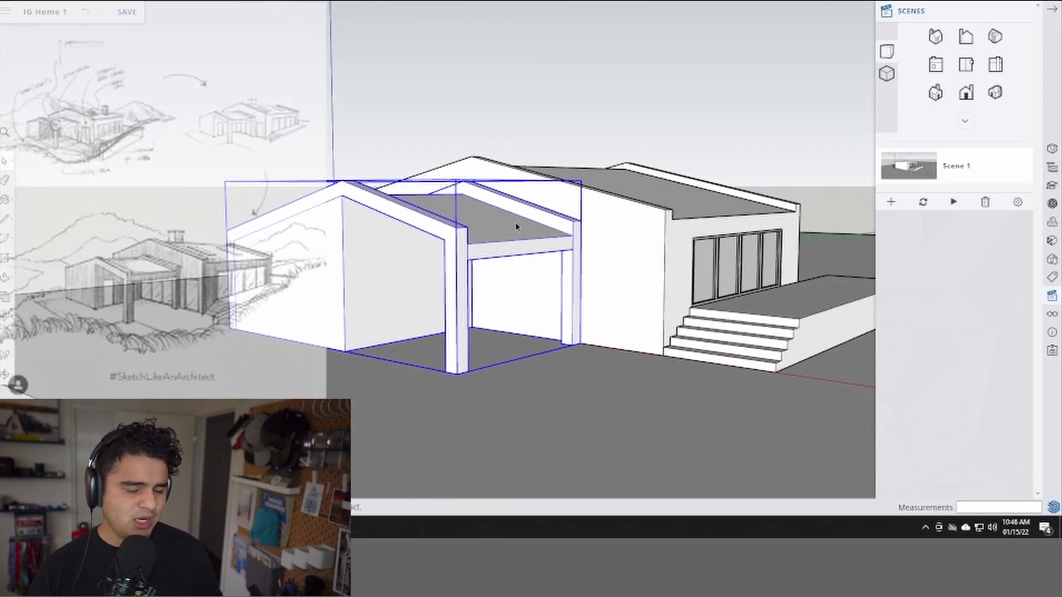
click(460, 108)
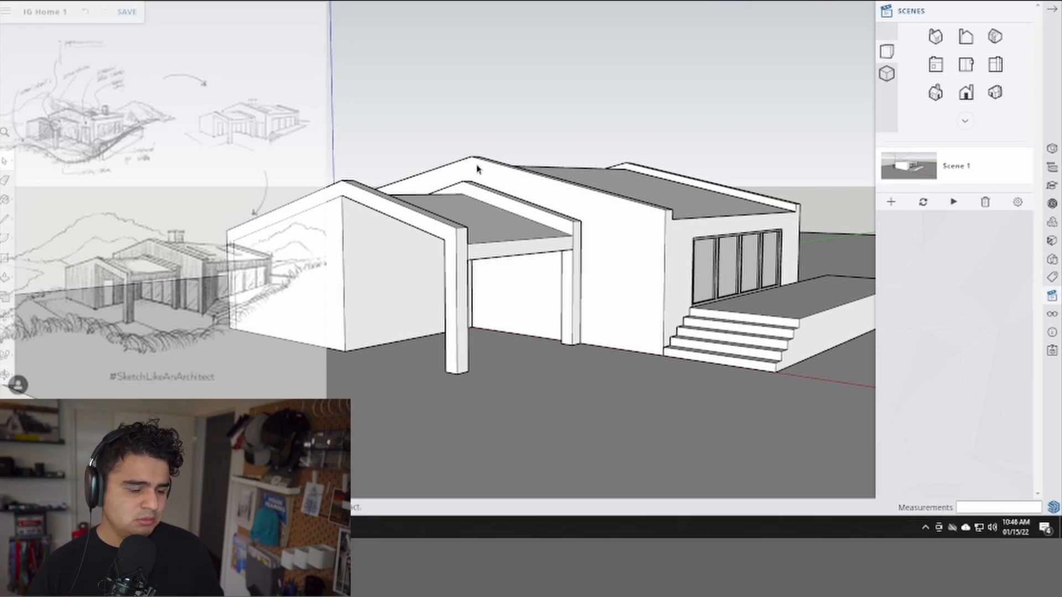
- Check the gable-framed volume's wall heights with the Line tool and examine its far side
key(l)
click(233, 242)
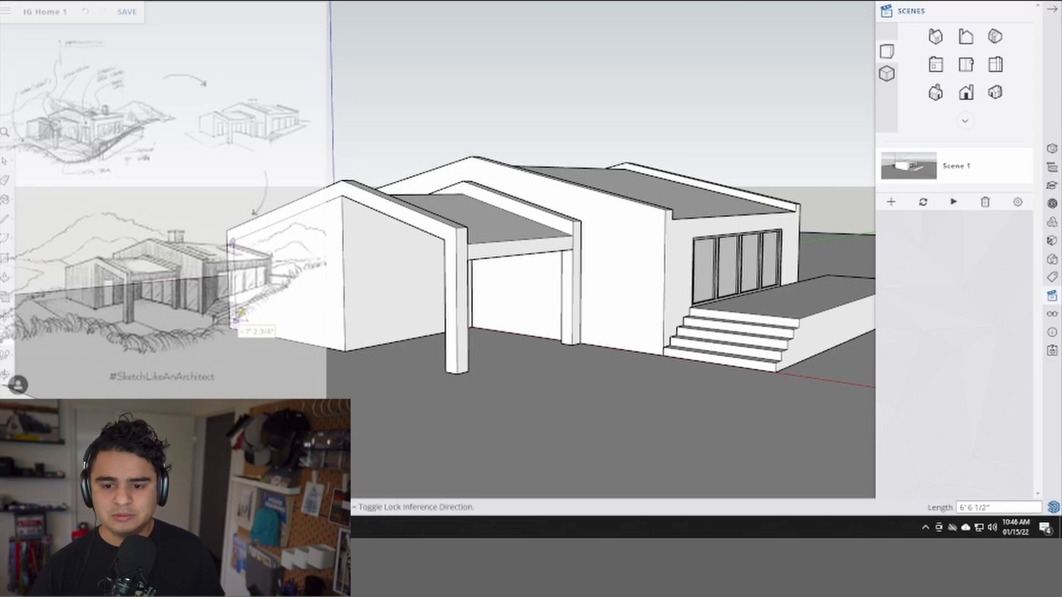
click(296, 342)
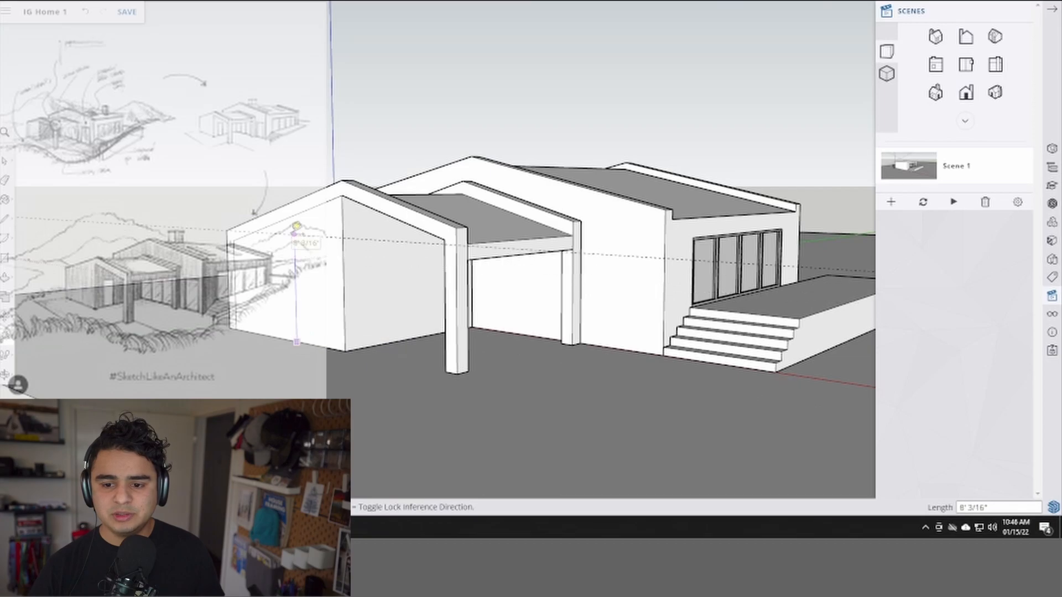
key(space)
middle_drag(284, 247, 490, 273)
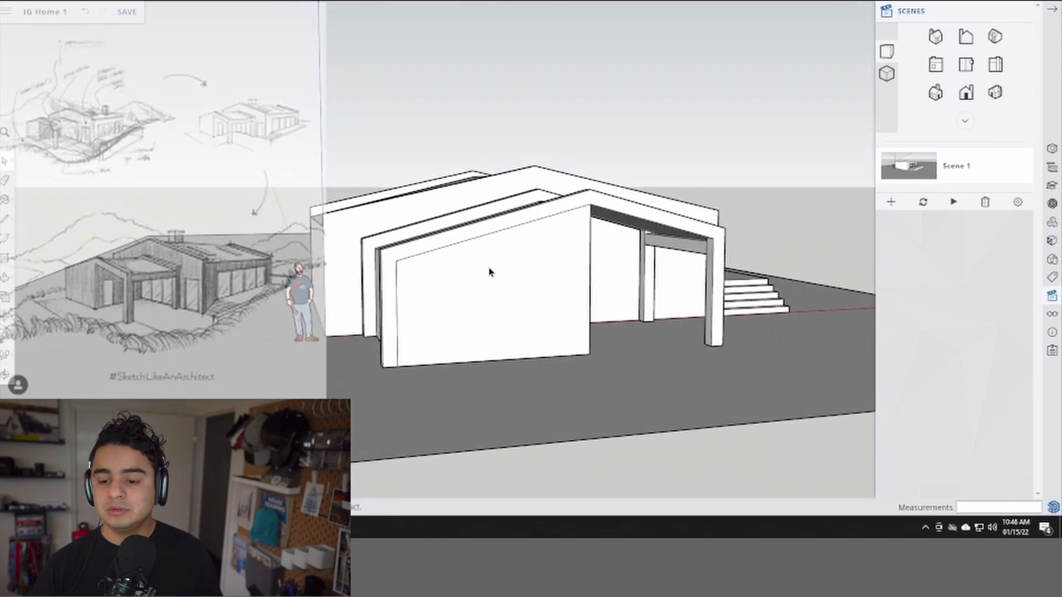
middle_drag(427, 268, 384, 273)
drag(330, 222, 391, 403)
middle_drag(391, 403, 549, 327)
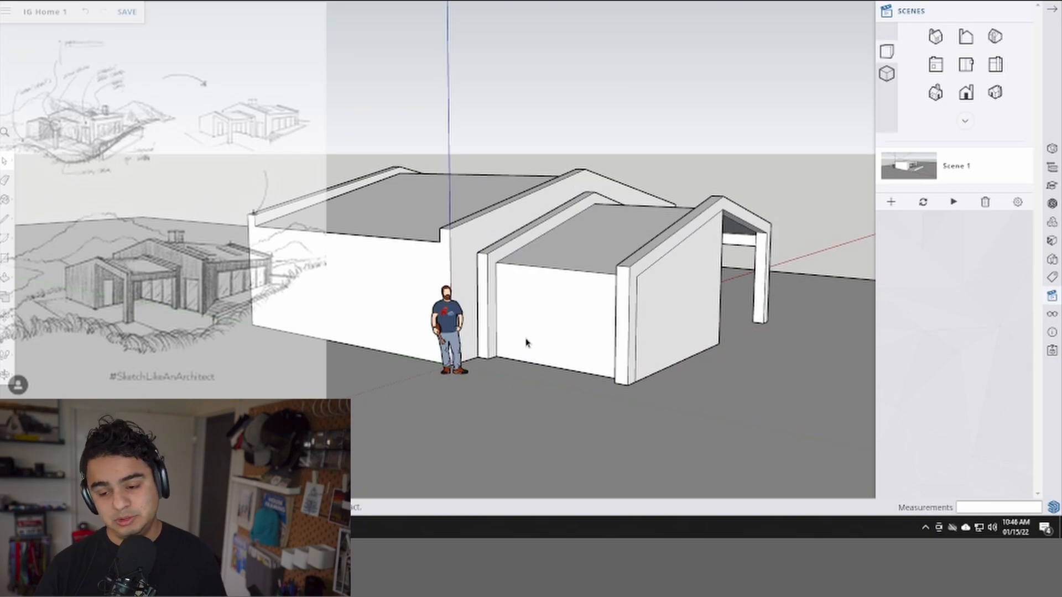
mouse_move(656, 234)
middle_down()
mouse_move(427, 239)
mouse_move(505, 244)
mouse_move(457, 279)
mouse_move(441, 270)
mouse_move(448, 251)
mouse_move(470, 332)
middle_up()
key(l)
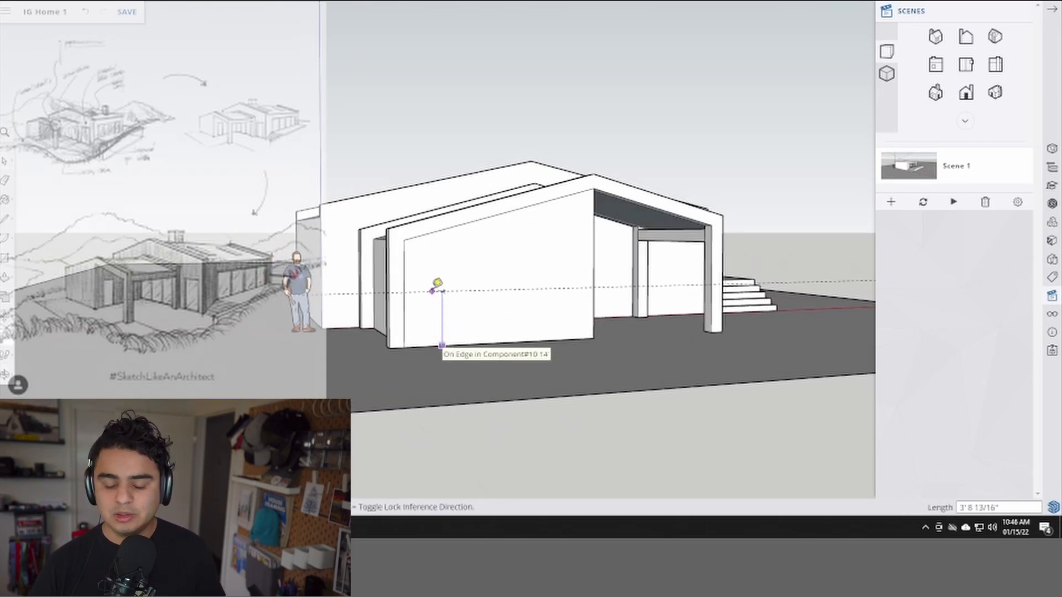
key(space)
- Inside the gable-framed volume, select the roof and upper frame geometry and raise it slightly along the blue axis
middle_drag(436, 287, 474, 261)
double_click(527, 289)
triple_click(683, 237)
key(m)
scroll(462, 244, up, 1)
click(462, 244)
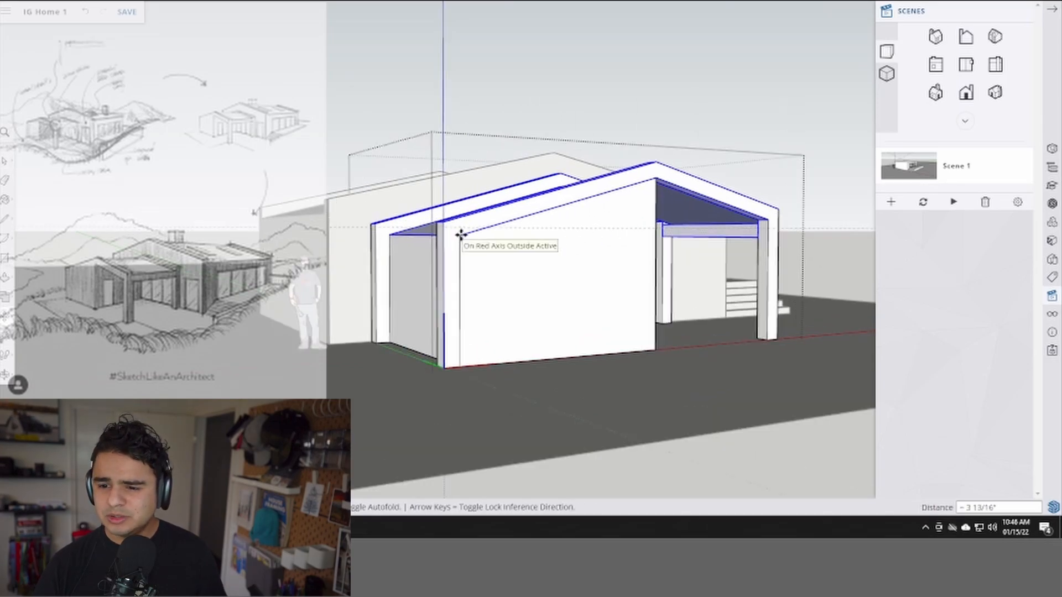
click(462, 233)
key(space)
key(e)
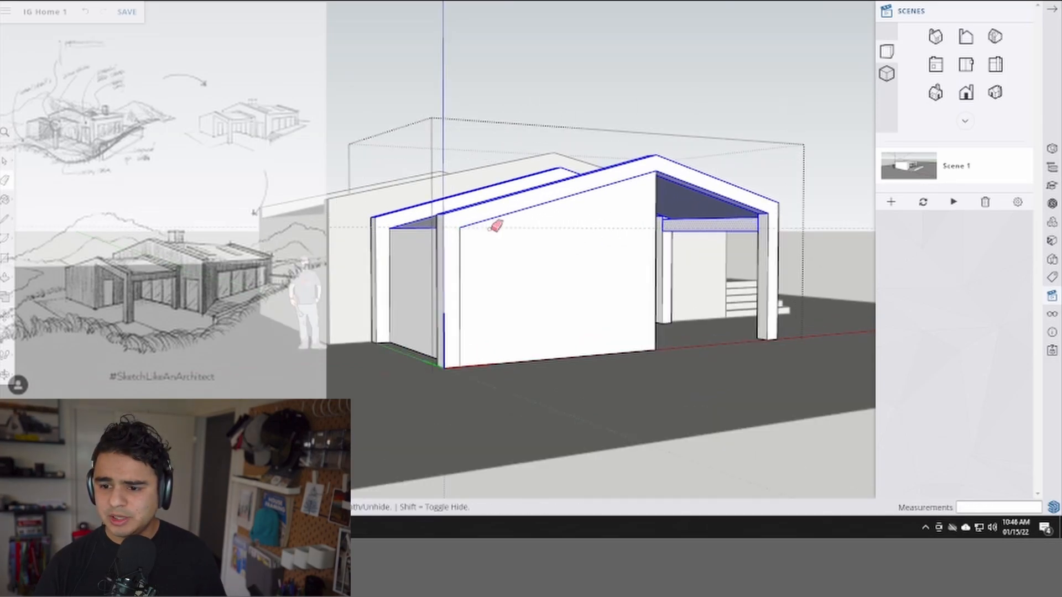
key(space)
key(Escape)
key(e)
key(space)
- Select the main volume's upper geometry, including the gable tops and window opening head, and raise it about 2'
mouse_move(603, 258)
middle_down()
mouse_move(636, 239)
mouse_move(422, 244)
mouse_move(597, 255)
middle_up()
double_click(607, 234)
middle_drag(591, 231, 682, 227)
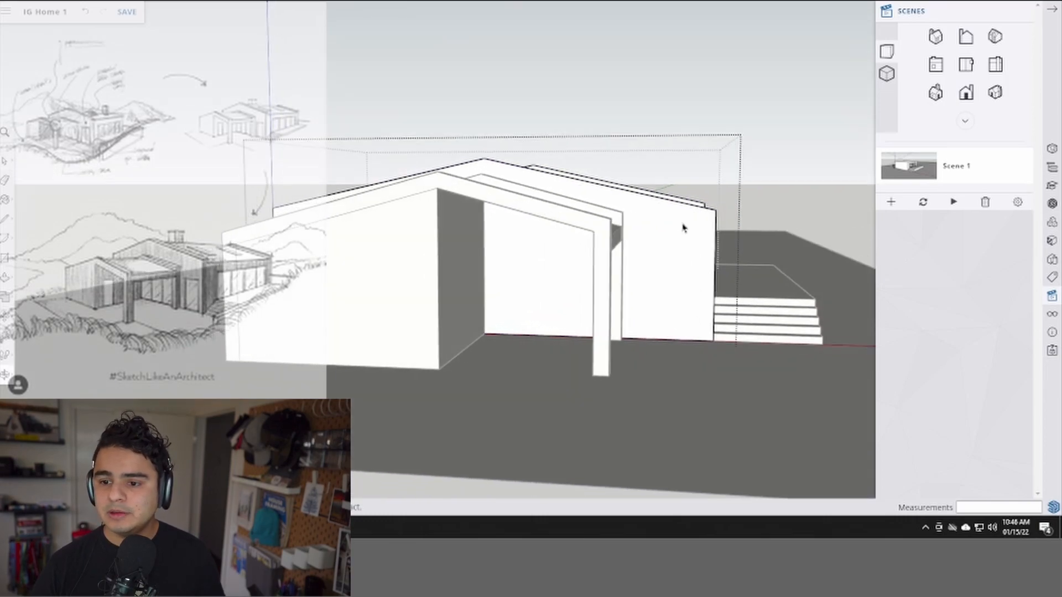
scroll(682, 227, down, 2)
middle_drag(422, 200, 470, 194)
drag(275, 126, 765, 240)
middle_drag(764, 239, 564, 220)
key(m)
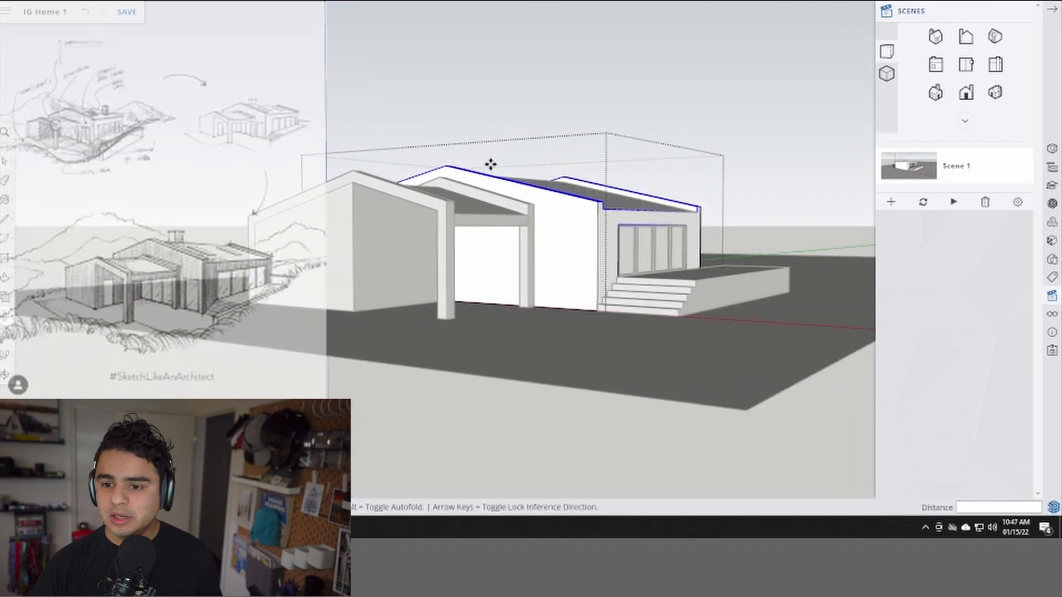
scroll(492, 165, up, 2)
click(458, 158)
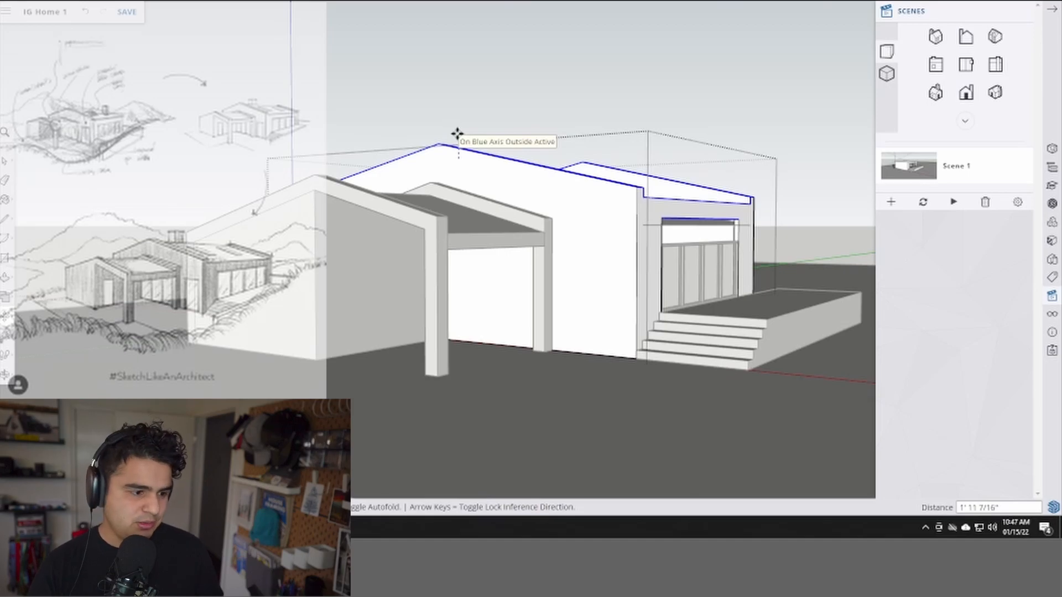
click(457, 134)
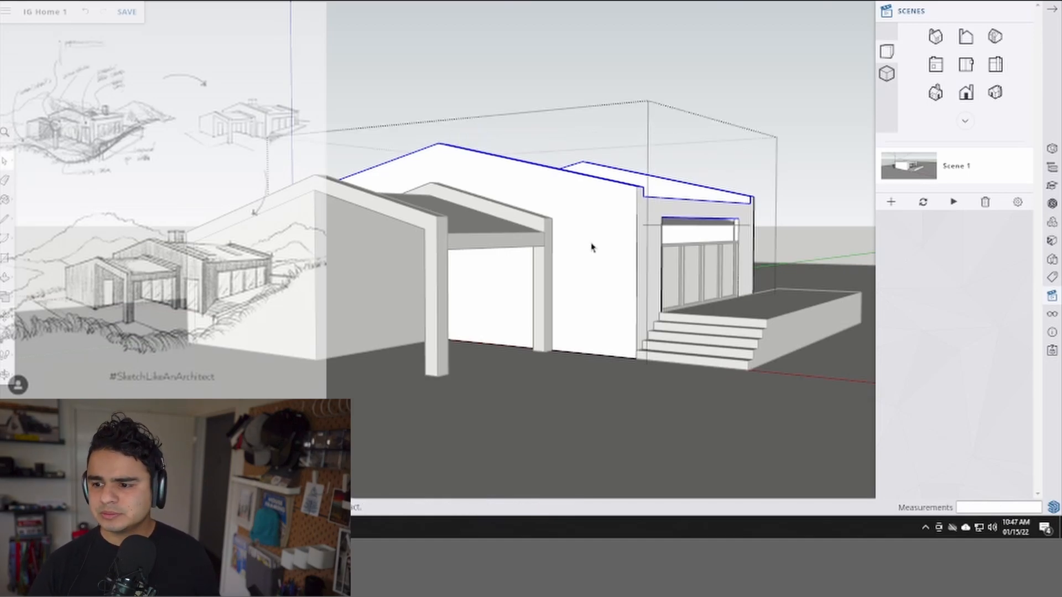
key(Escape)
- Raise the main volume's inset roof up between the raised gable walls and recall Scene 1
middle_drag(702, 249, 620, 261)
click(623, 194)
key(m)
click(598, 143)
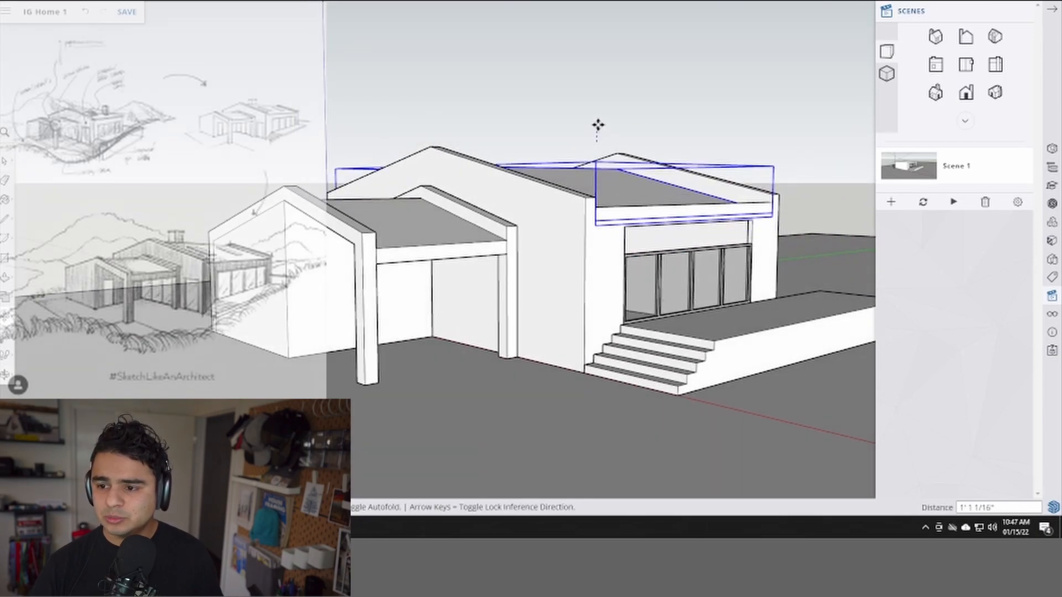
key(space)
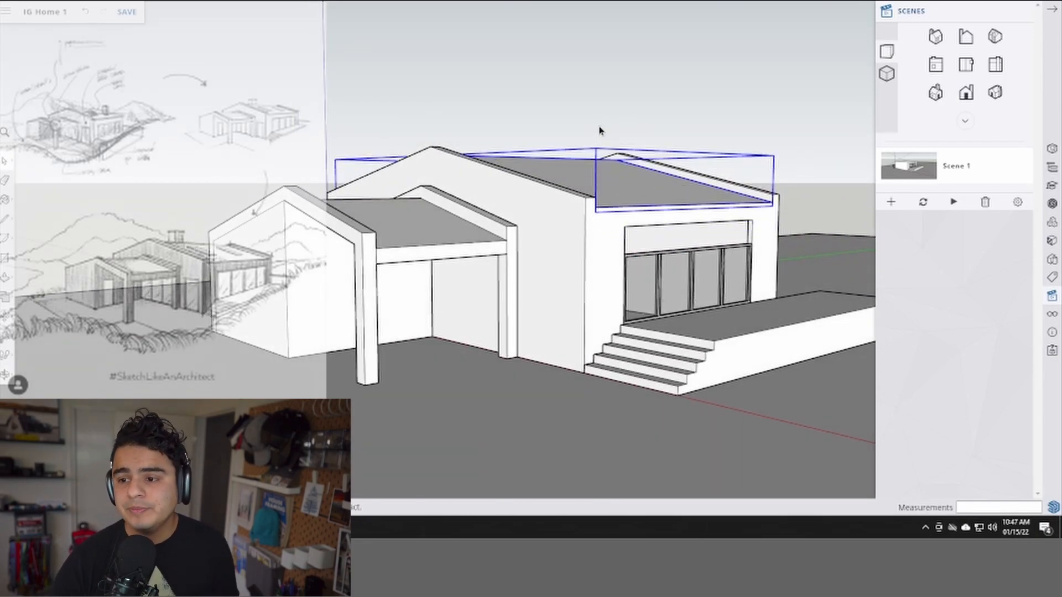
click(600, 129)
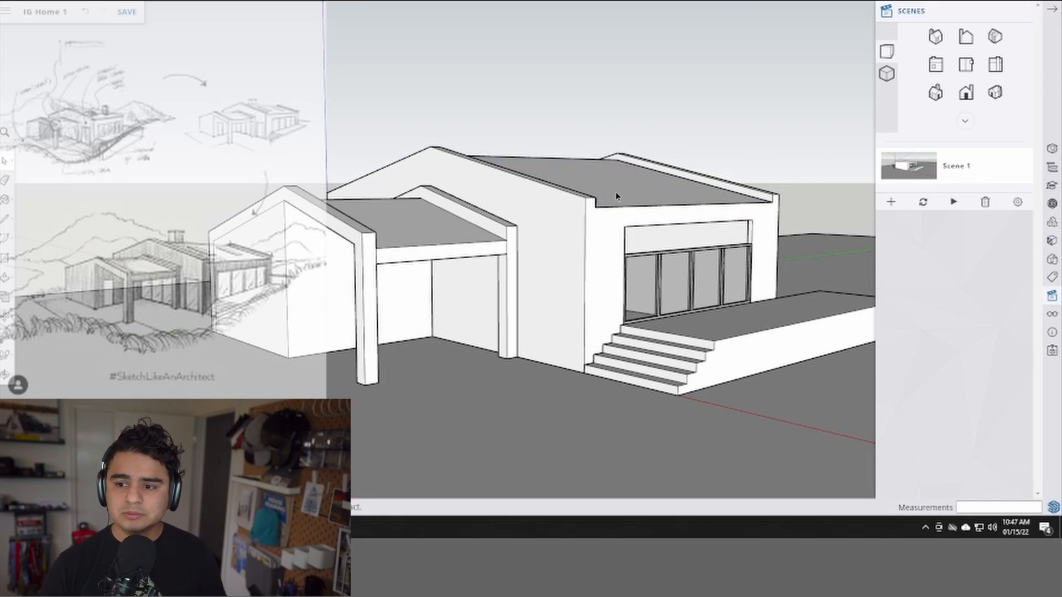
click(902, 176)
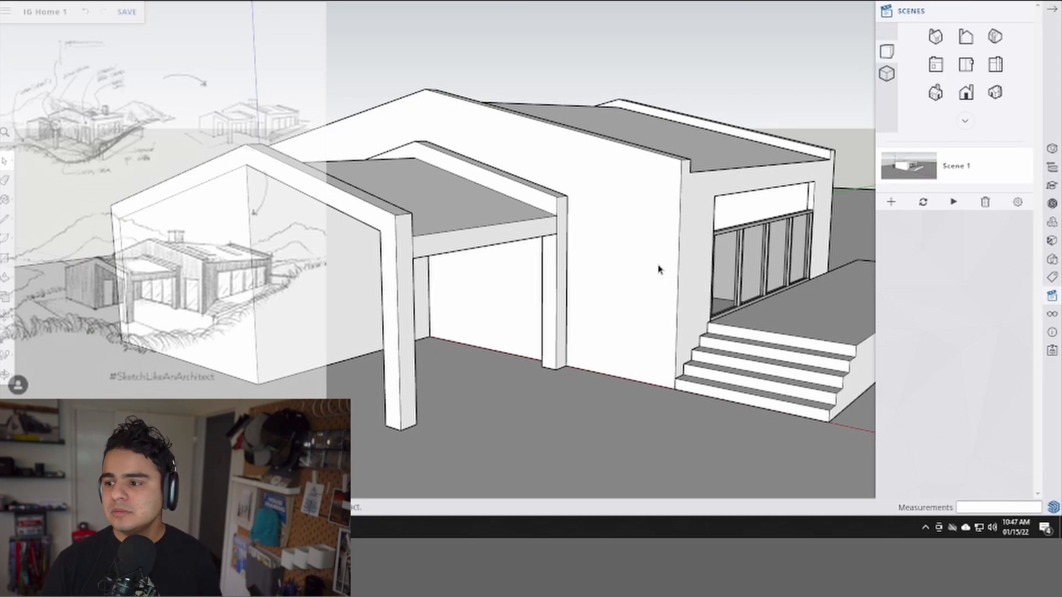
- Stretch the top of the window frame up to the head of the raised opening
middle_drag(816, 254, 604, 227)
click(703, 238)
double_click(700, 237)
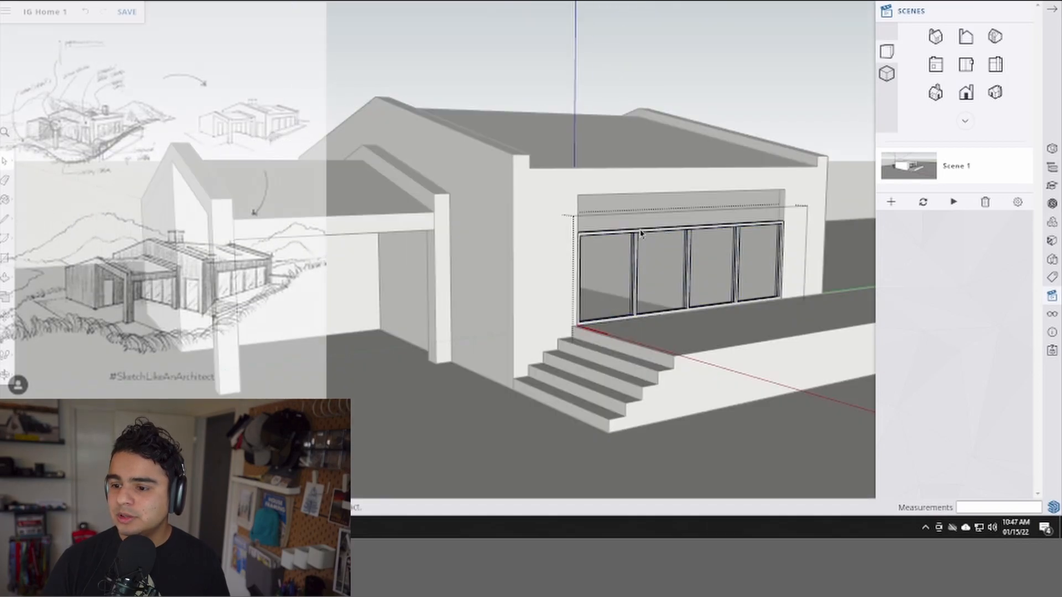
key(m)
click(802, 233)
click(800, 220)
key(space)
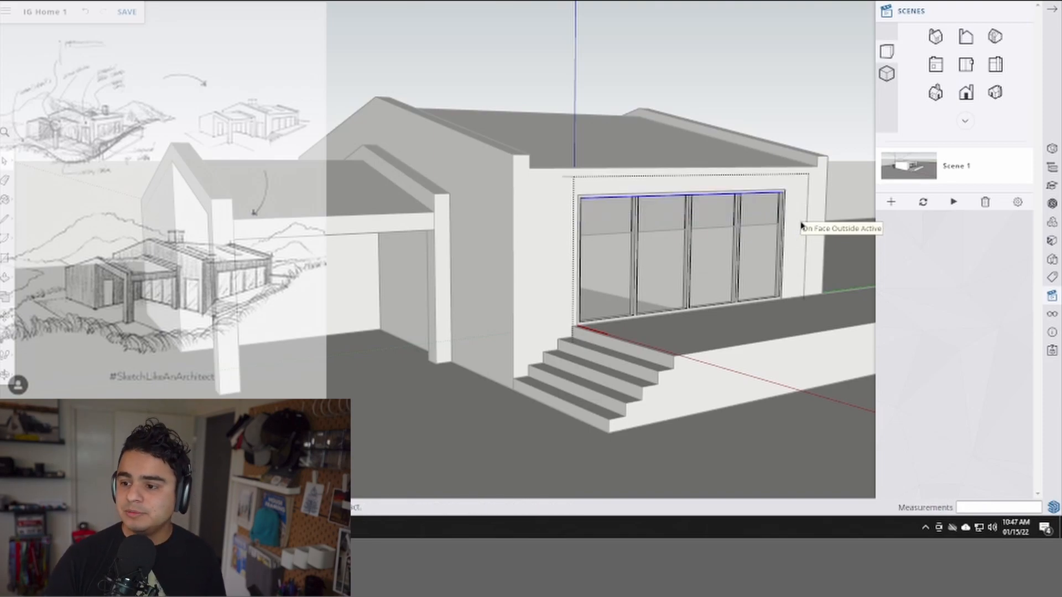
- Stretch the top edges of the window's four panes up 24" to meet the raised frame
drag(546, 220, 796, 242)
key(m)
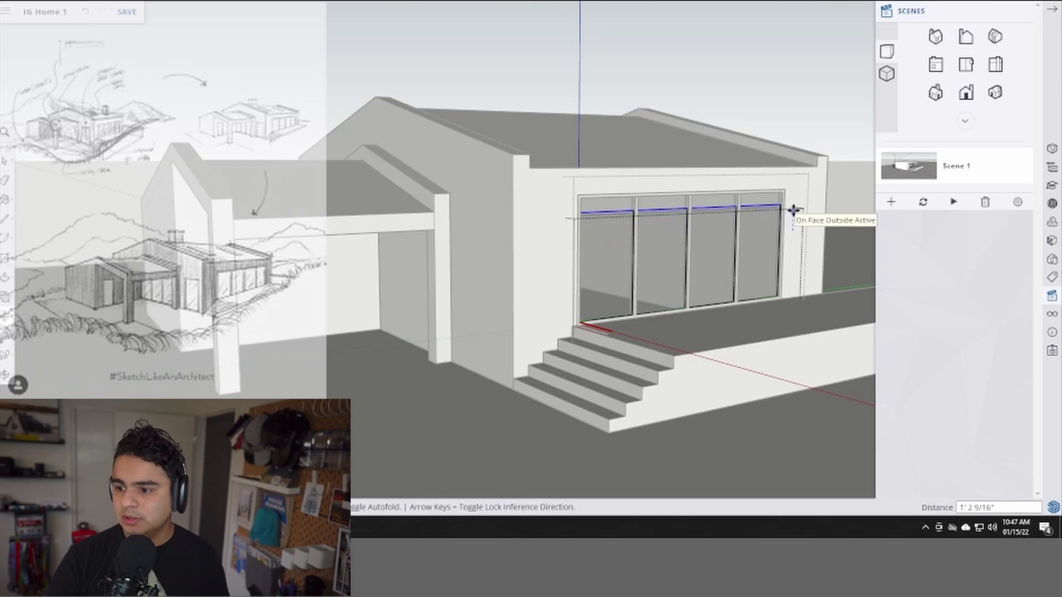
text(24)
key(Return)
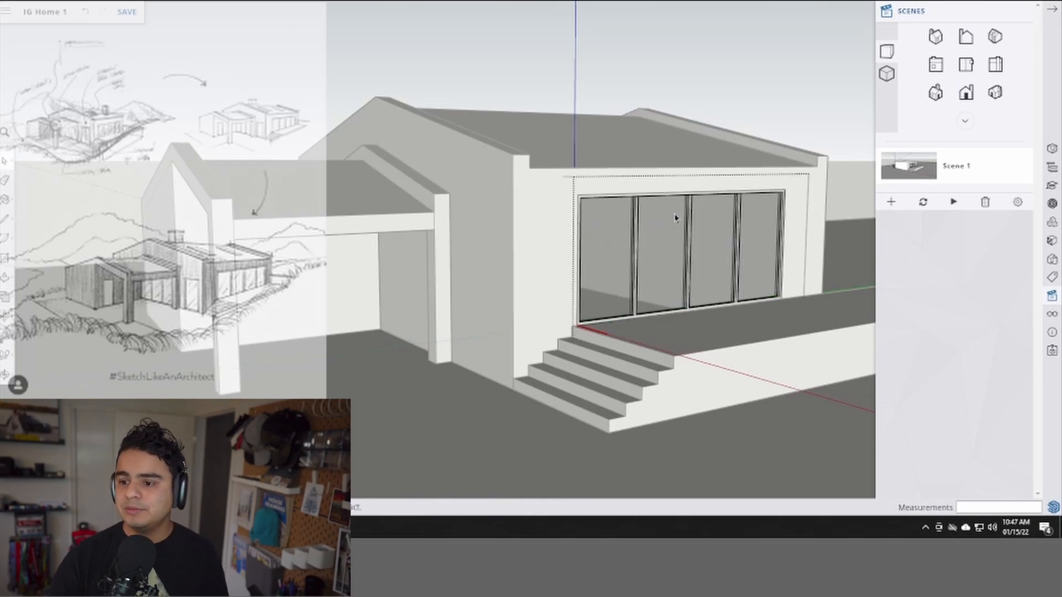
key(space)
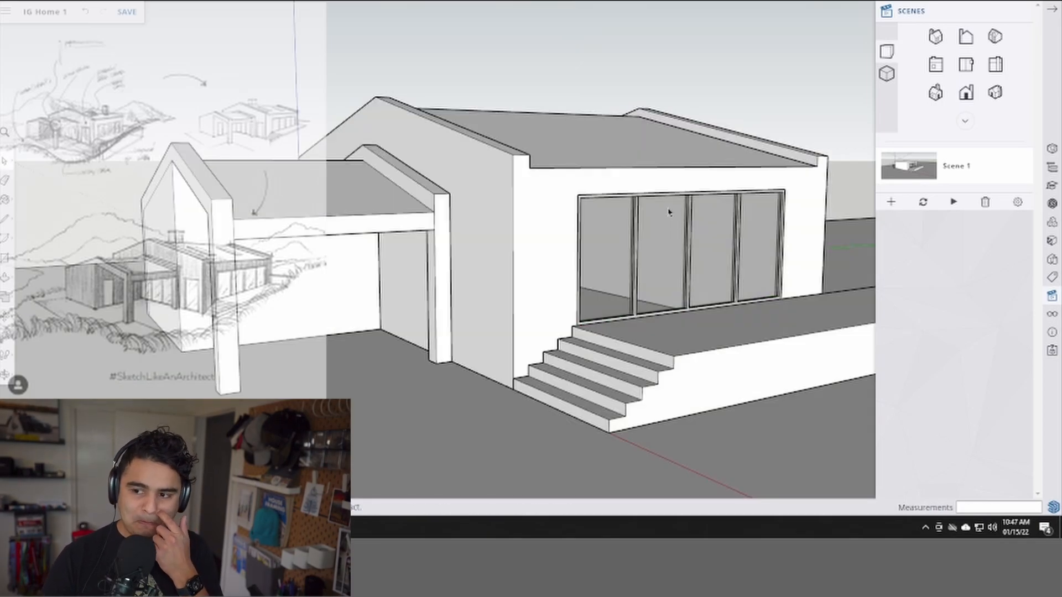
- Frame the whole house with its steps and terrace, and update Scene 1 to that view
middle_drag(864, 198, 728, 237)
scroll(704, 275, down, 1)
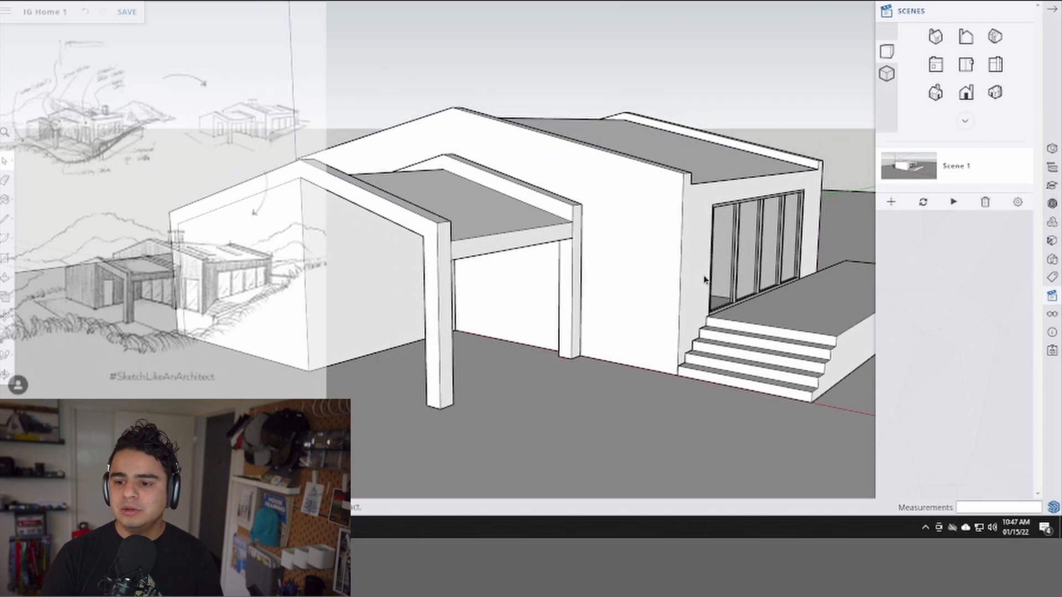
scroll(703, 275, down, 3)
shift+middle_drag(702, 275, 597, 260)
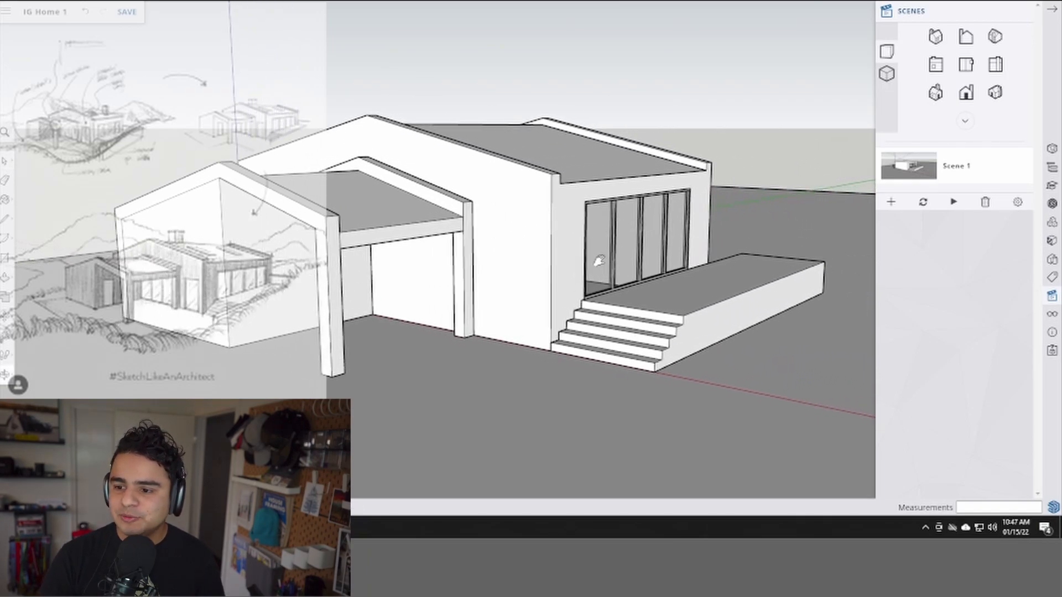
click(923, 201)
click(597, 365)
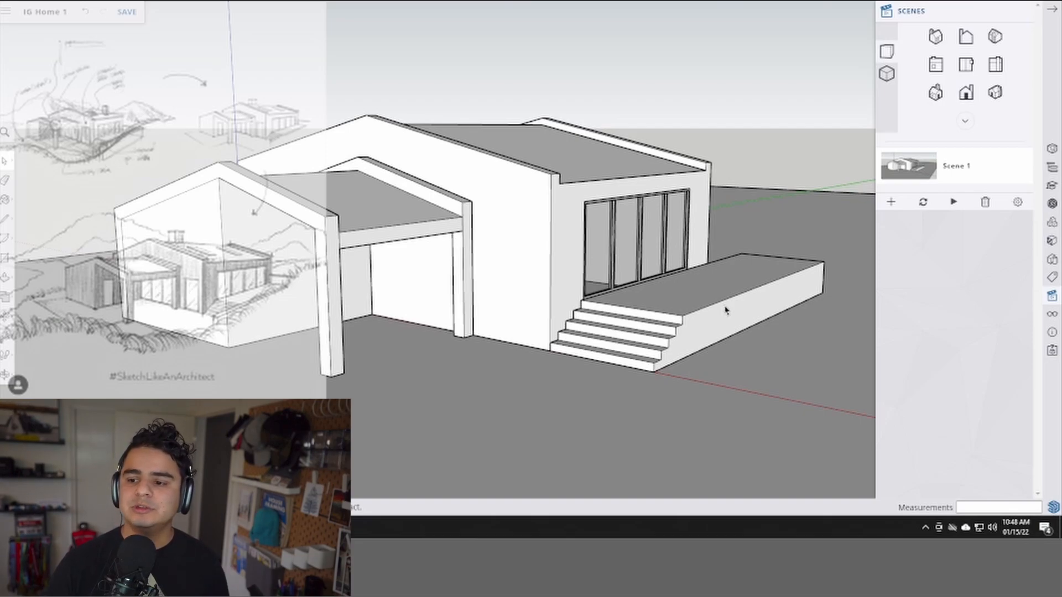
- Measure the length of the main volume's window wall from corner to corner
click(670, 244)
middle_drag(696, 233, 575, 217)
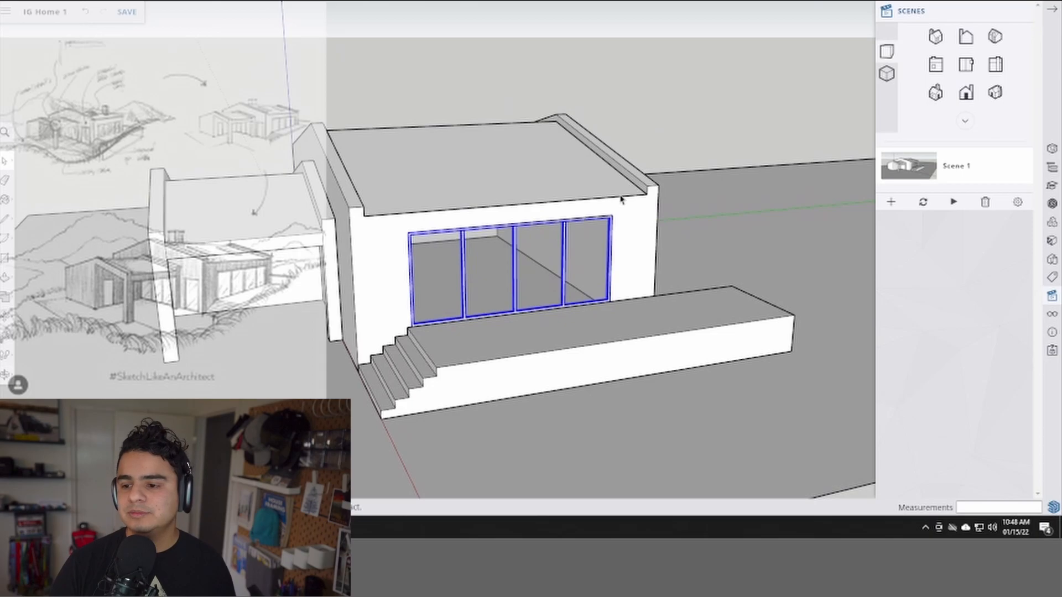
key(t)
click(350, 221)
key(space)
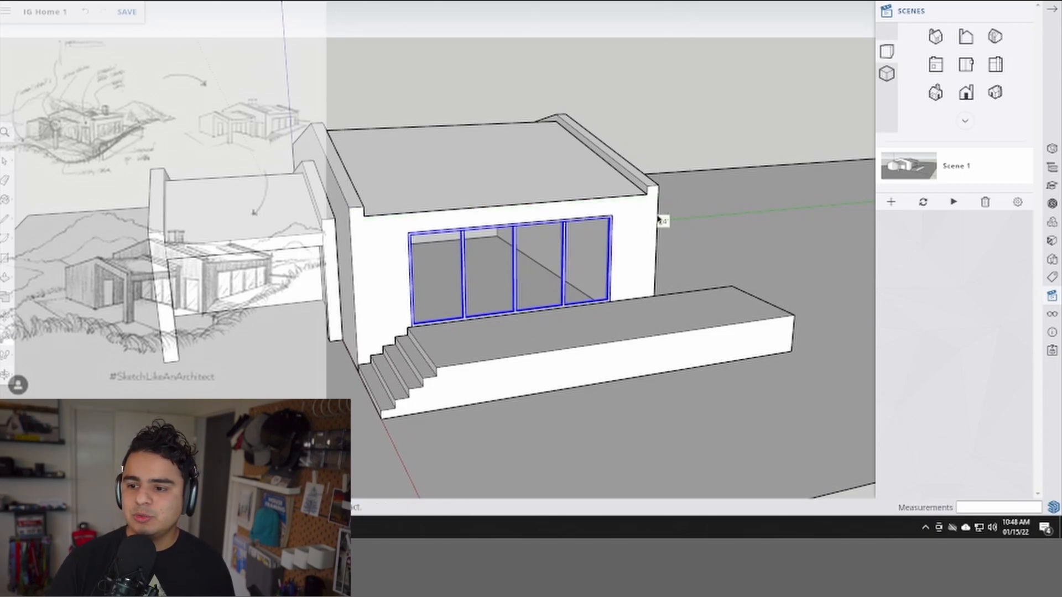
- Move the main volume's far gable wall outward to lengthen the house and widen the window opening
click(621, 209)
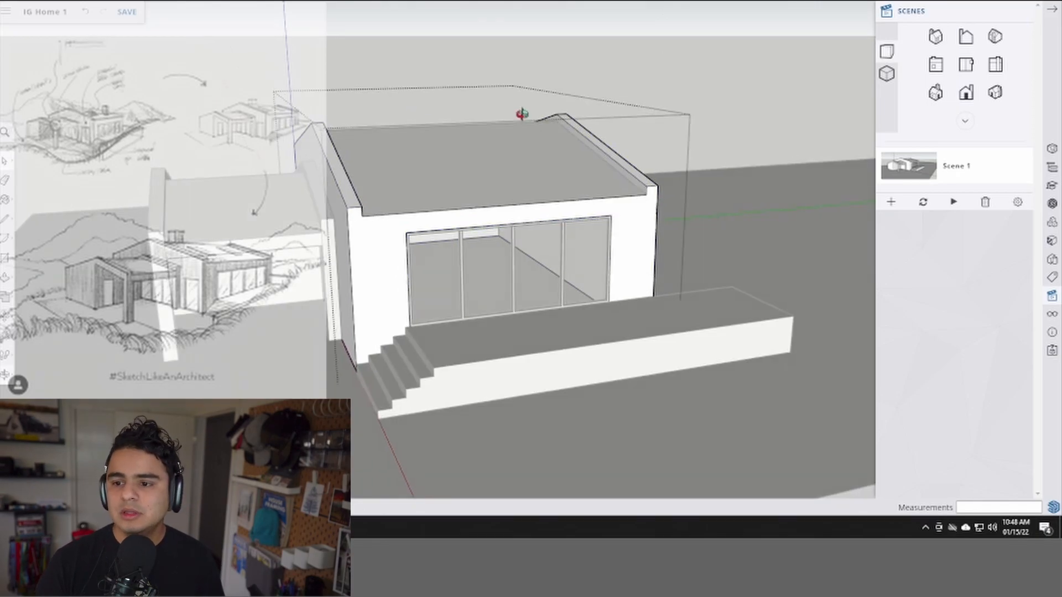
key(m)
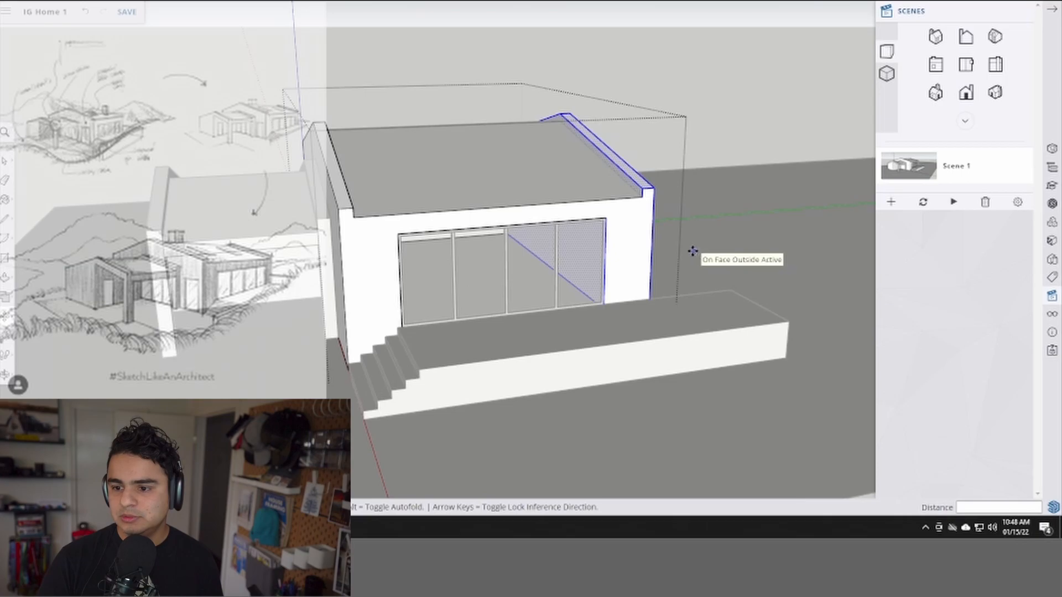
click(696, 250)
click(712, 244)
key(space)
- Stretch the inset roof's far edge outward to meet the relocated gable wall
click(575, 181)
double_click(575, 181)
key(m)
click(641, 198)
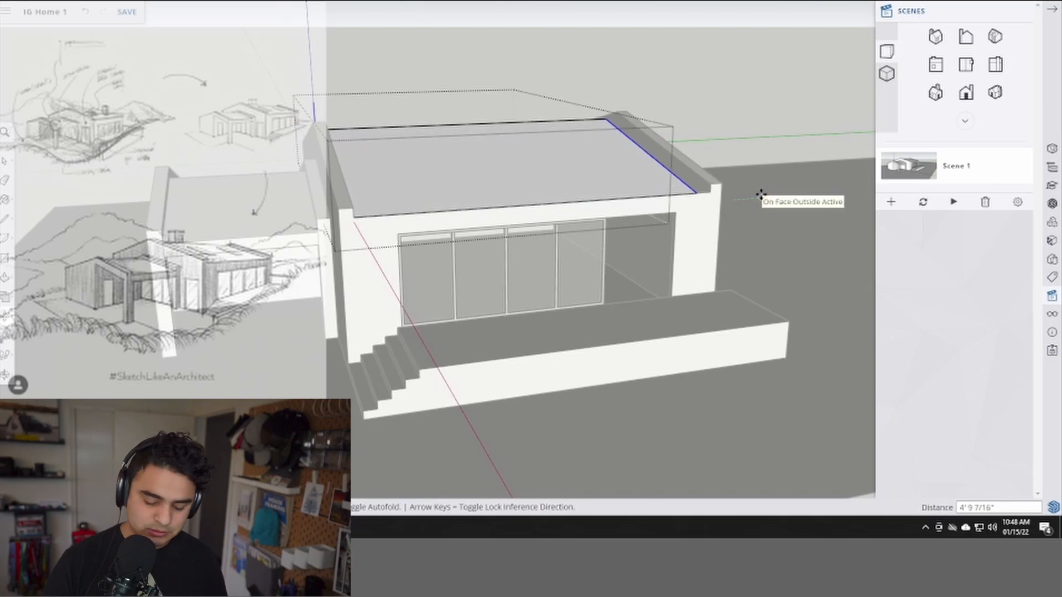
click(758, 197)
key(space)
key(Escape)
middle_drag(717, 226, 598, 245)
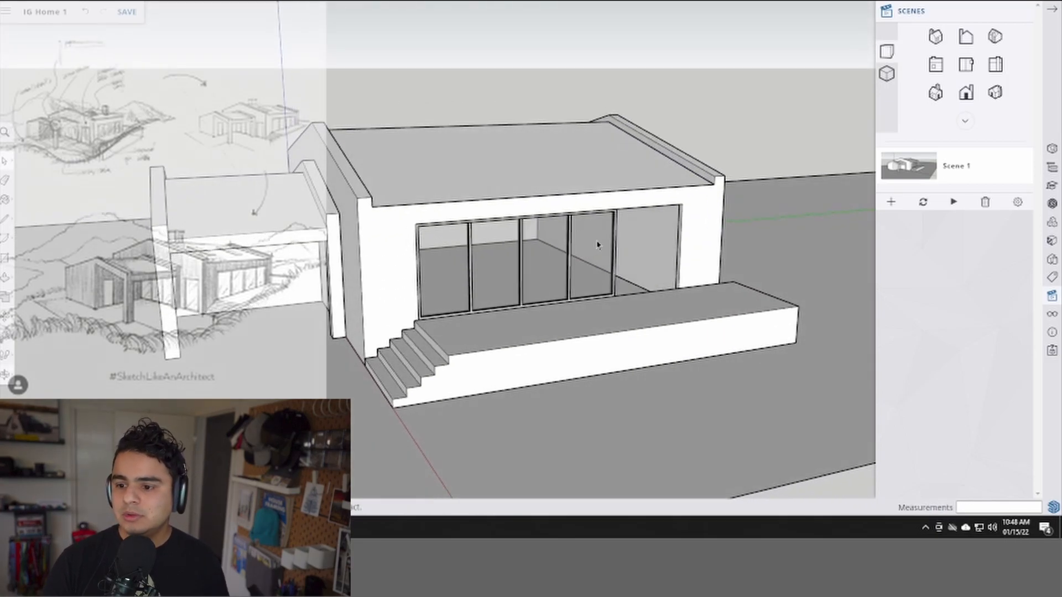
- Open the window group and stretch the frame's far jamb outward to the end of the widened wall opening
double_click(602, 254)
scroll(601, 257, up, 3)
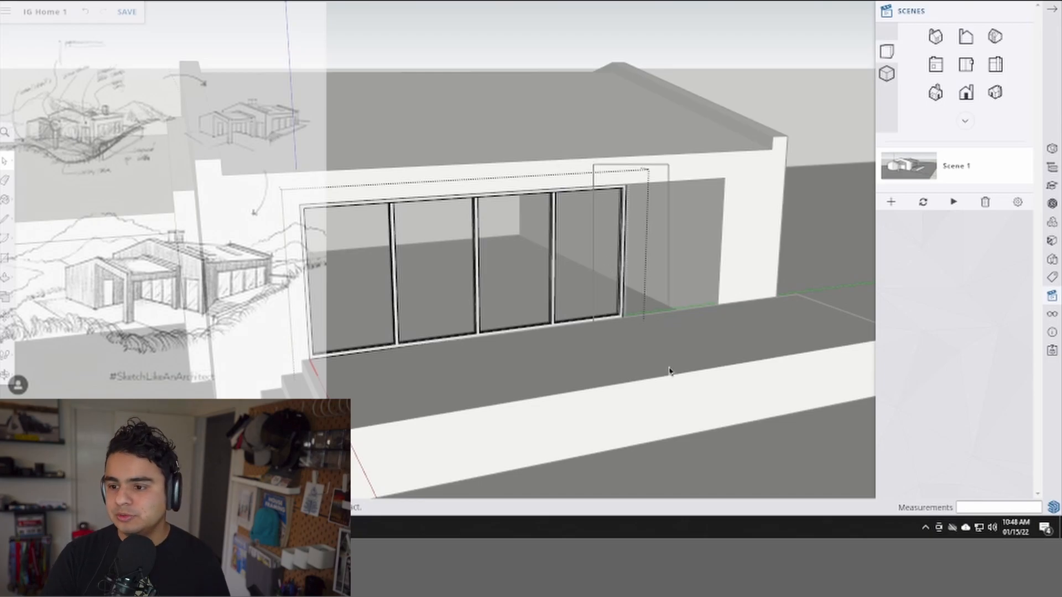
mouse_move(605, 208)
middle_down()
mouse_move(519, 222)
mouse_move(533, 190)
mouse_move(624, 260)
middle_up()
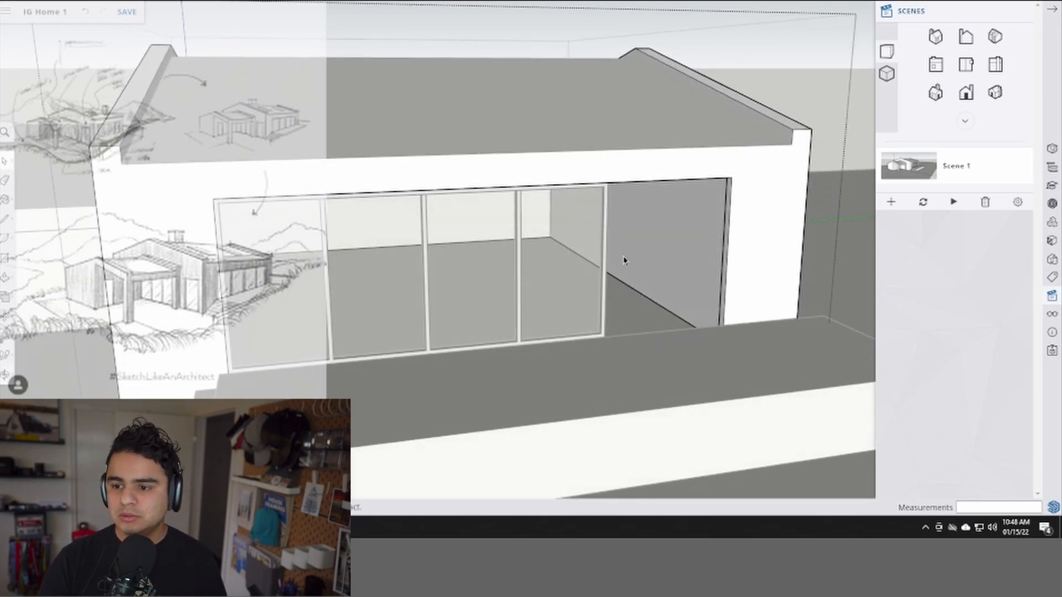
click(605, 192)
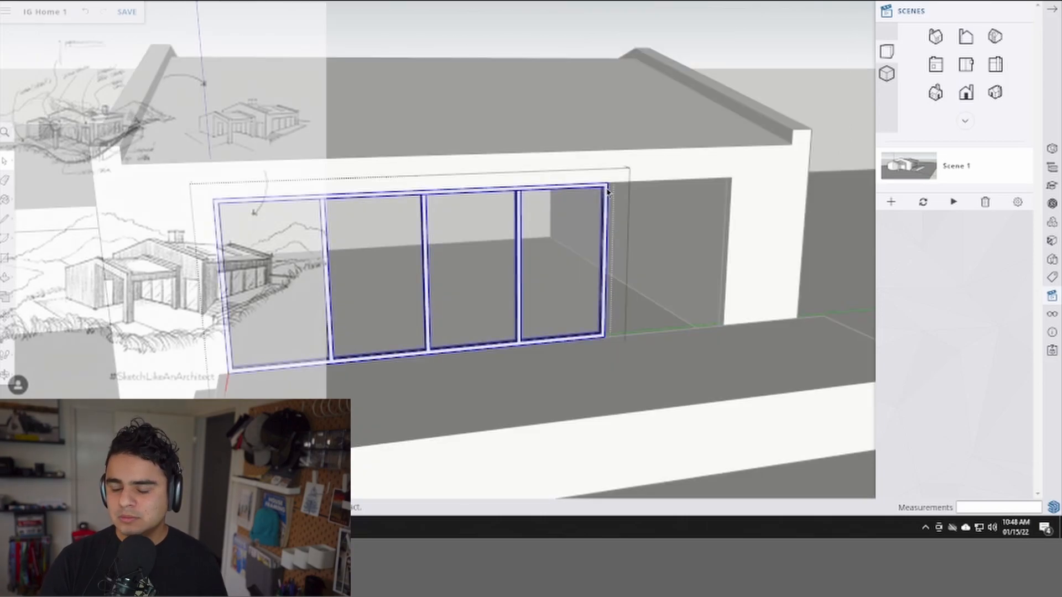
click(652, 374)
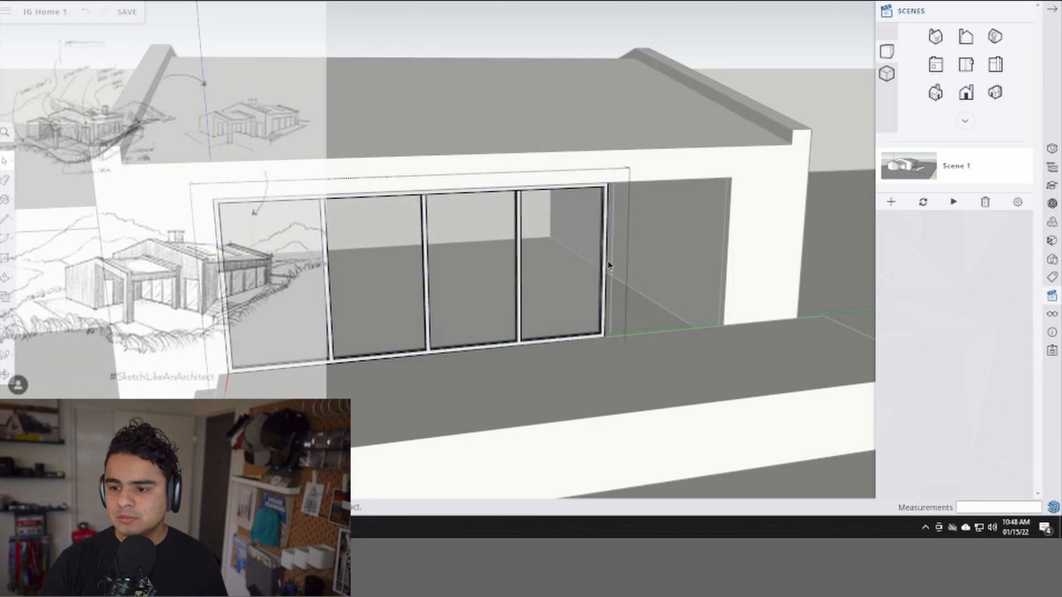
middle_drag(563, 292, 530, 284)
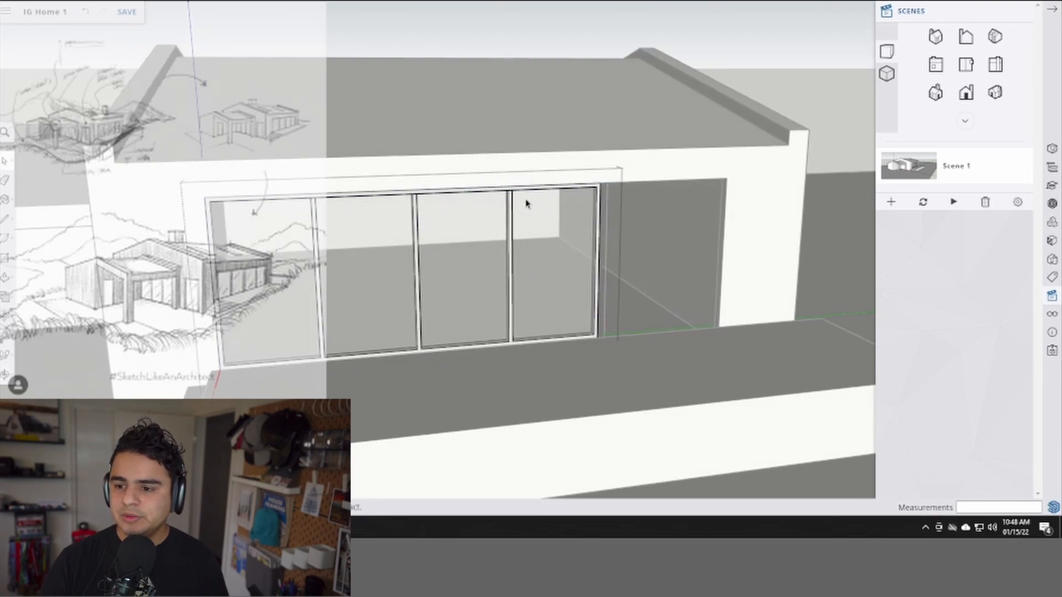
key(m)
click(599, 334)
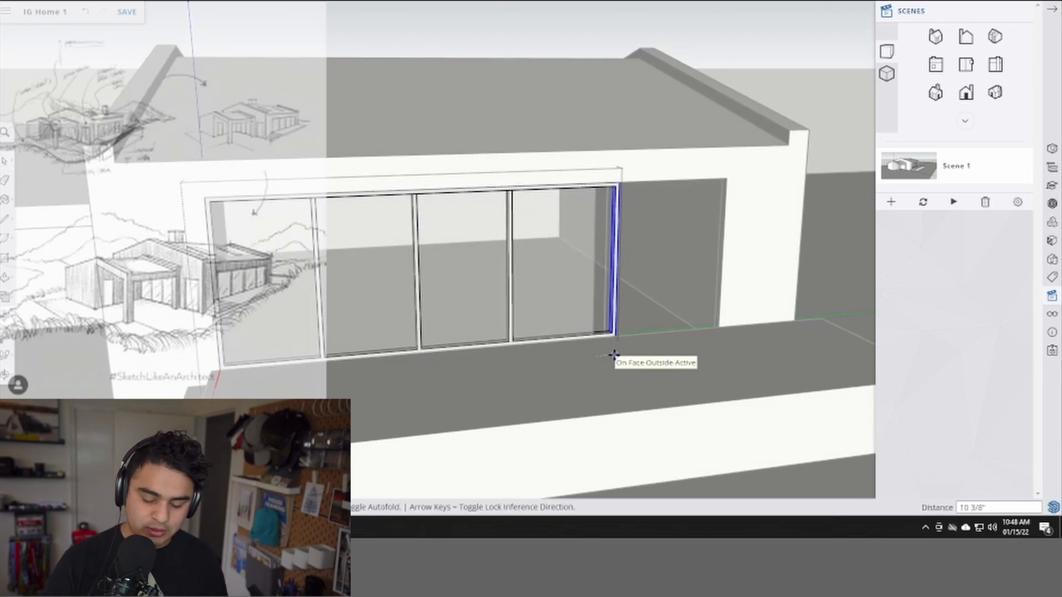
key(Return)
- Move the window's three mullions toward the far jamb, the farthest by 4'6", the middle by 3' and the nearest by 18"
click(533, 373)
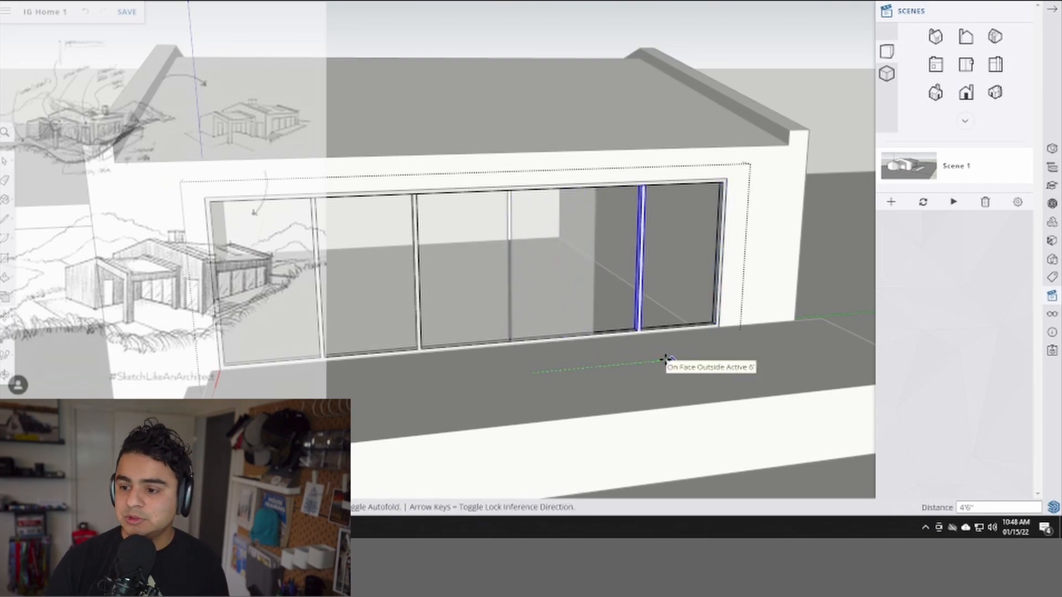
key(Return)
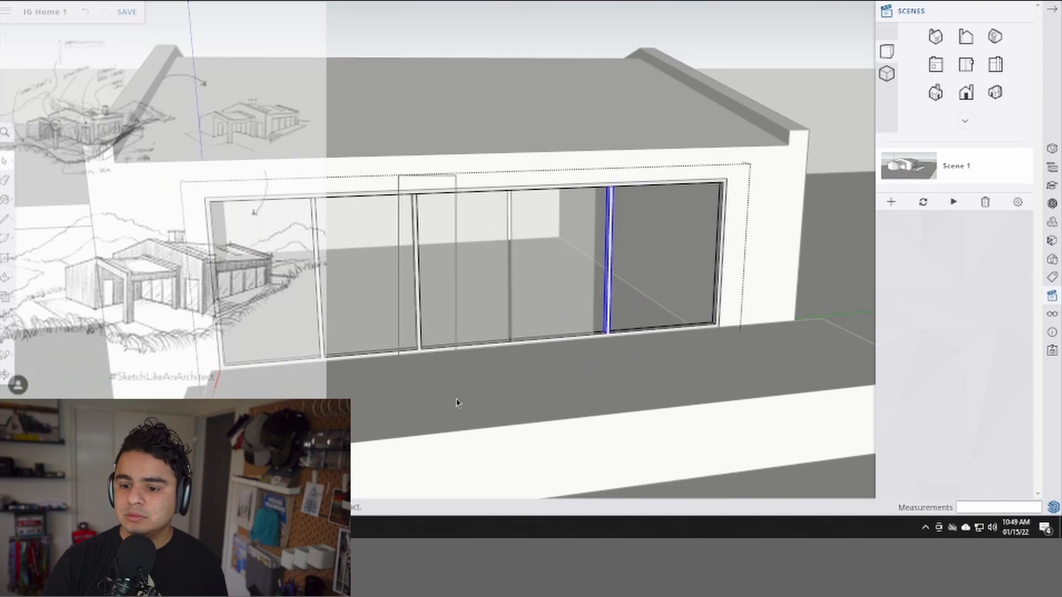
click(429, 365)
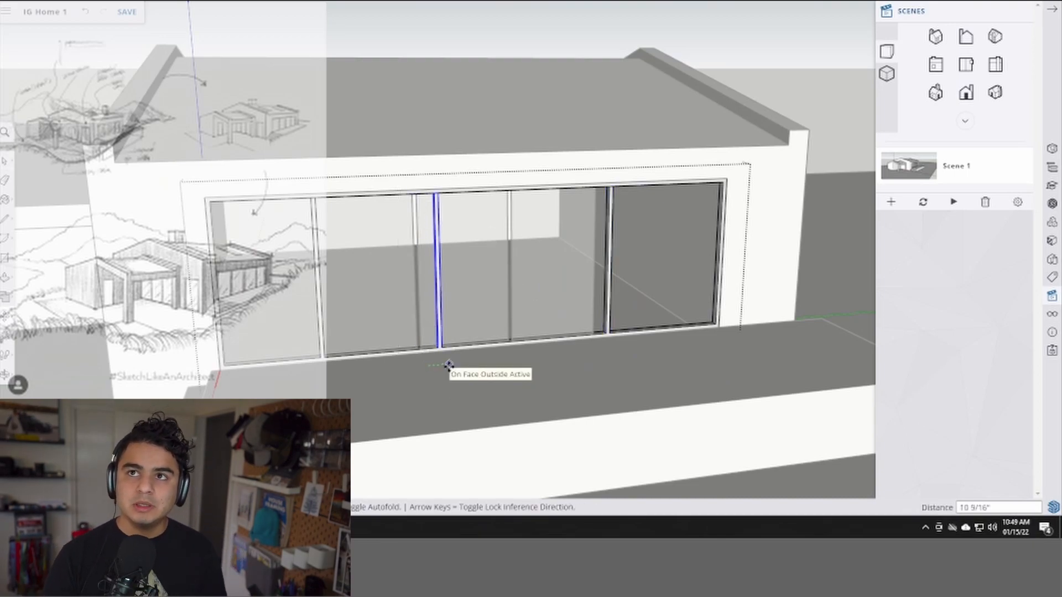
text(3')
key(Return)
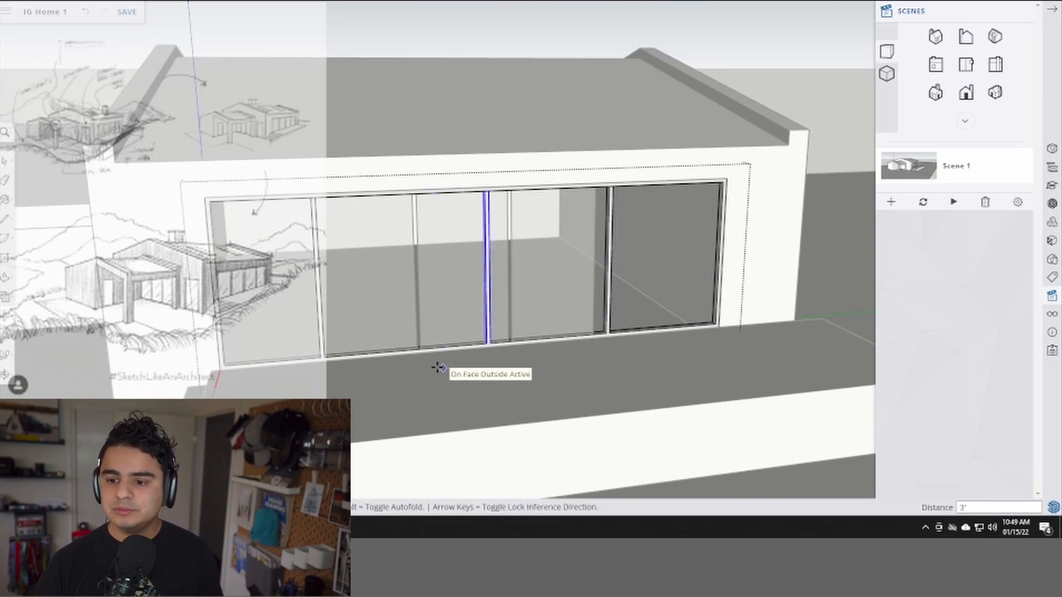
key(space)
drag(279, 189, 380, 366)
key(m)
click(330, 379)
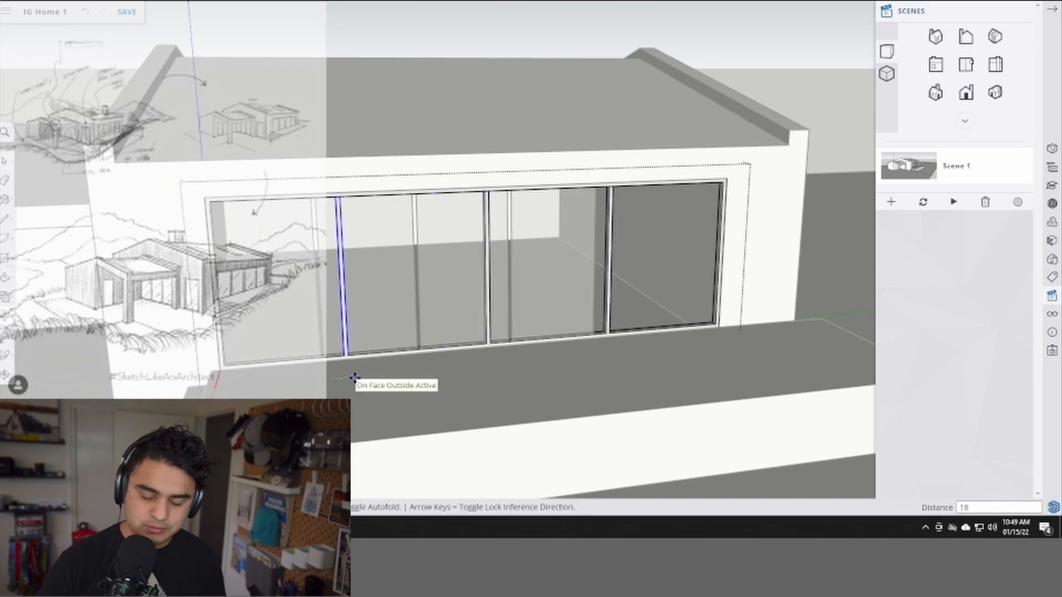
key(Return)
key(space)
click(391, 322)
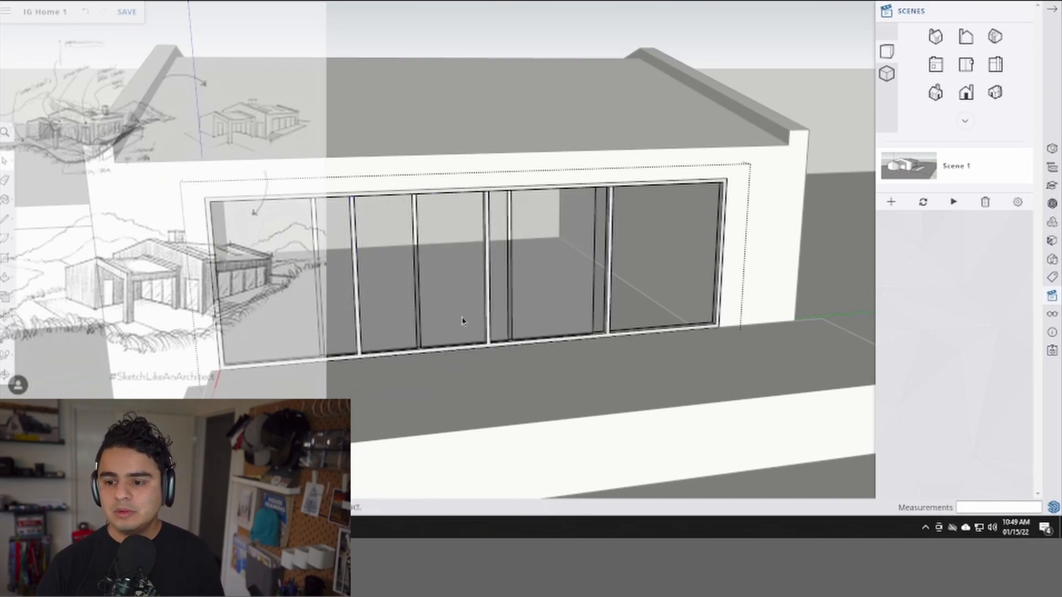
- Move the farthest glass pane against the last mullion and stretch its outer edge to the far jamb
double_click(580, 291)
key(m)
click(513, 312)
scroll(605, 315, up, 4)
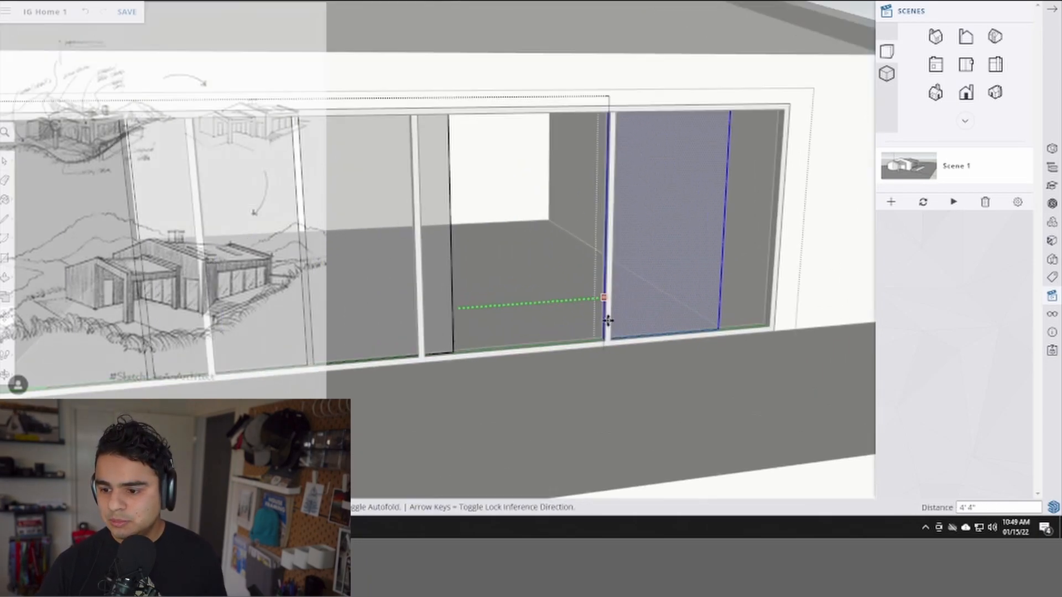
scroll(618, 320, down, 3)
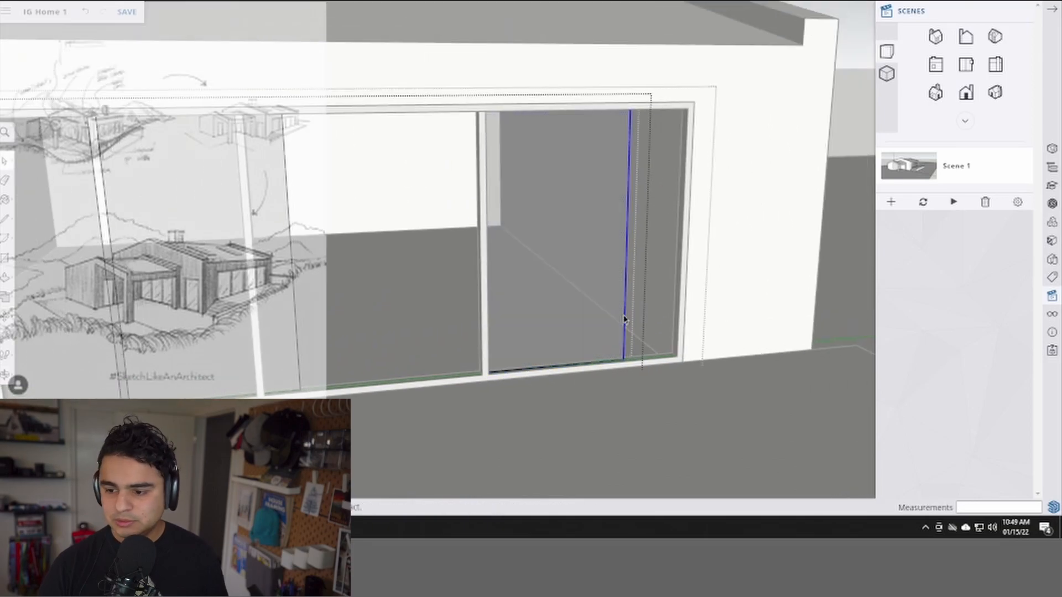
click(624, 320)
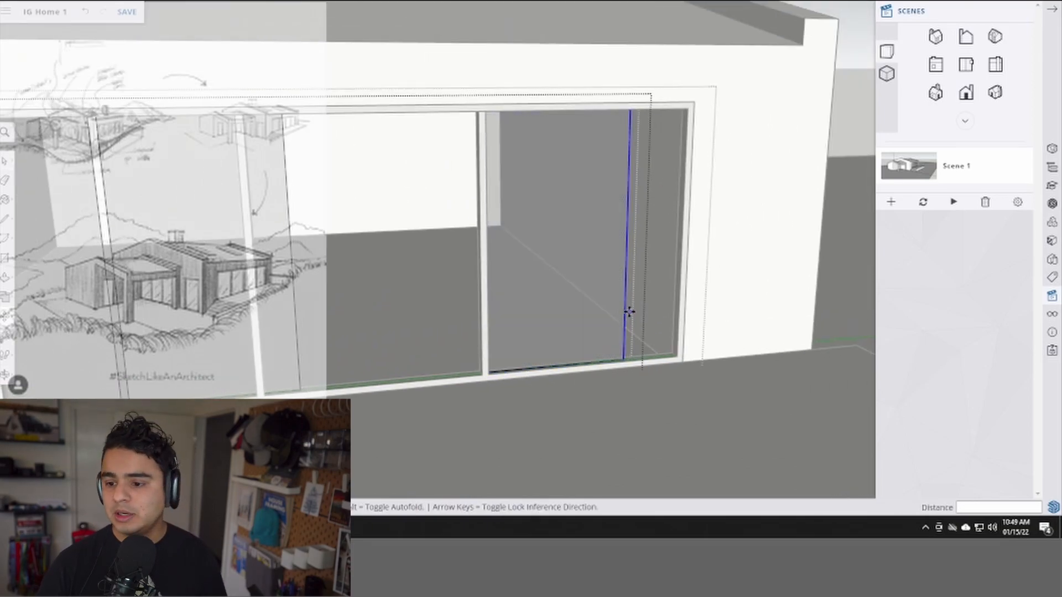
click(679, 303)
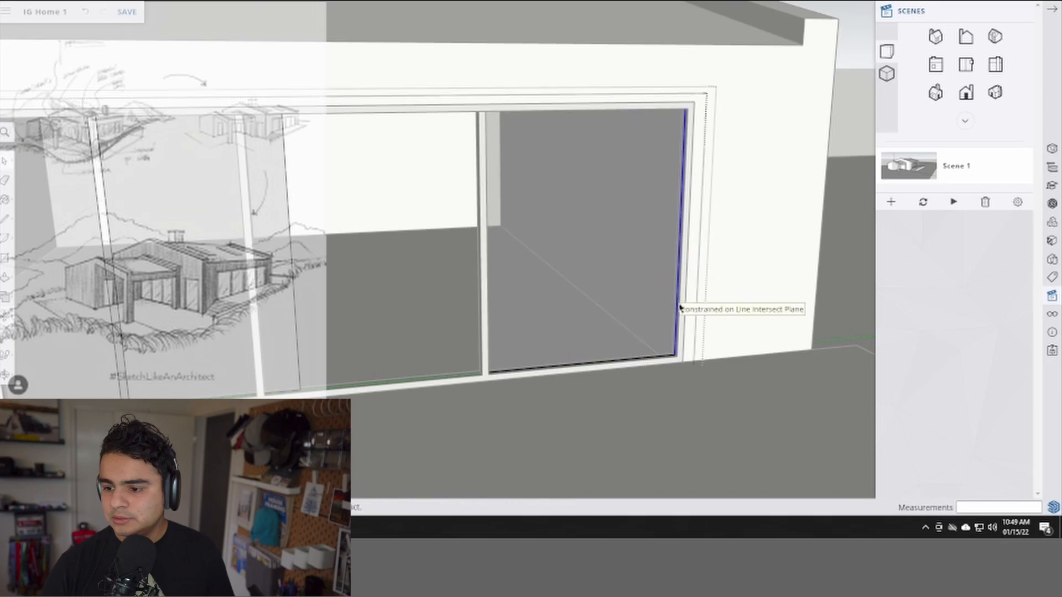
- Fit the third glass pane between the middle and farthest mullions by moving it outward and stretching its near edge 1'6"
scroll(650, 318, down, 3)
click(495, 316)
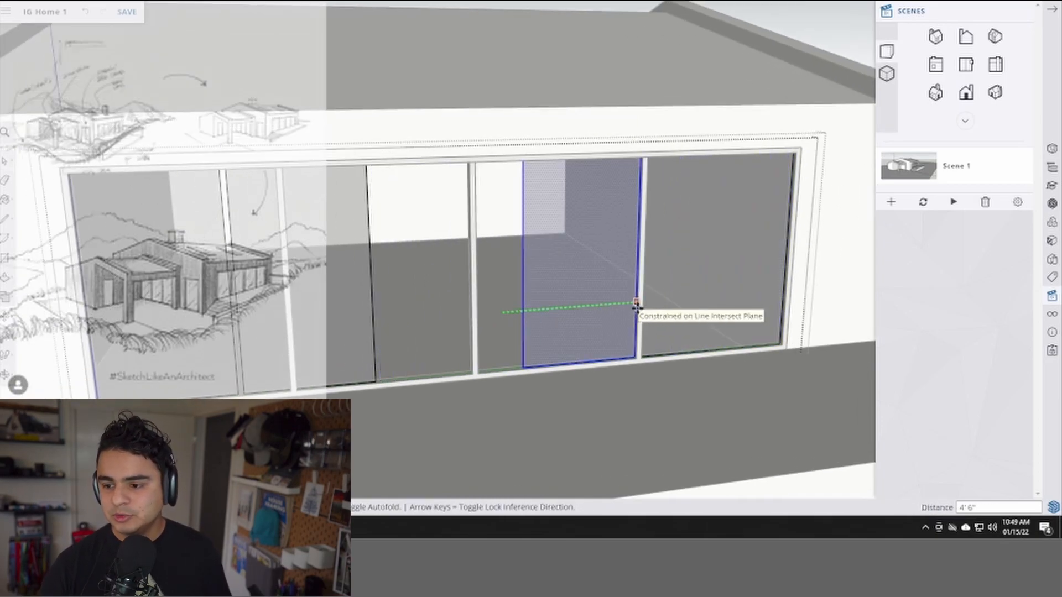
click(632, 356)
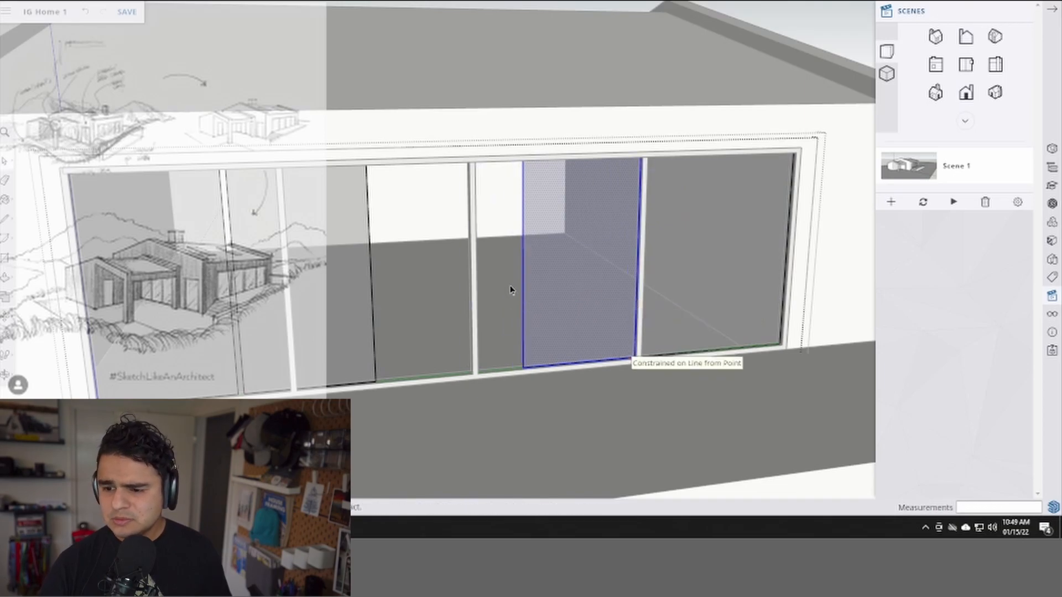
click(522, 292)
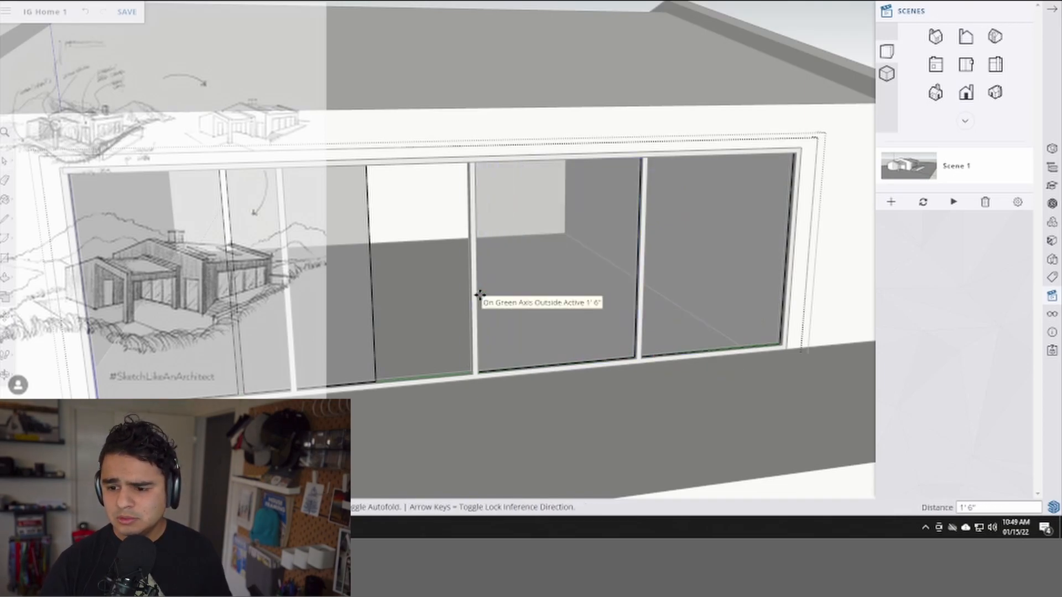
click(482, 302)
- Stretch both side edges of the second glass pane to meet the nearest and middle mullions
scroll(487, 301, up, 3)
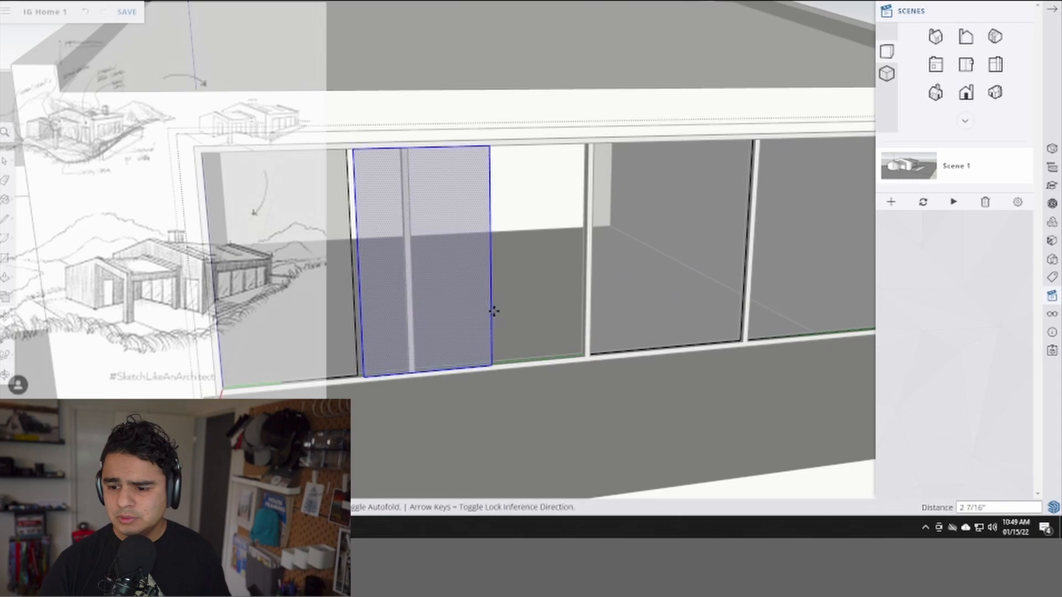
click(489, 308)
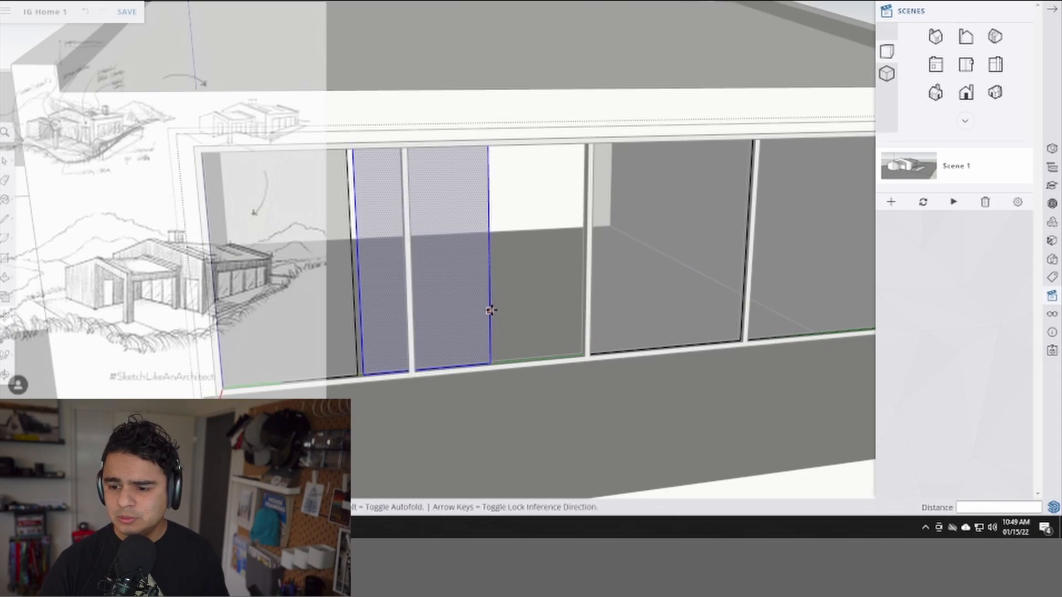
click(581, 324)
click(462, 314)
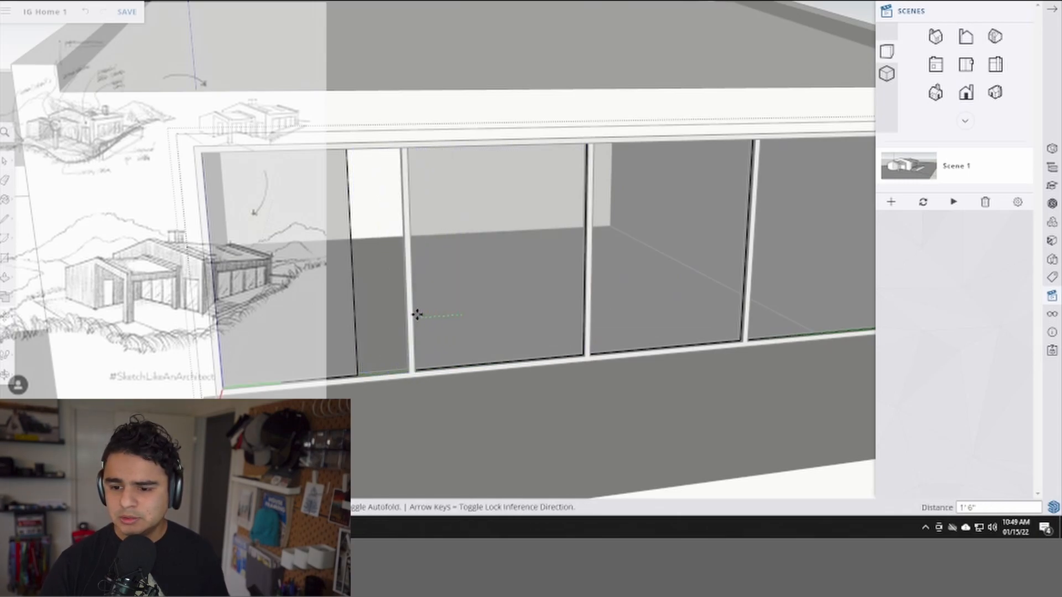
click(415, 313)
- Stretch the first glass pane's outer edge to meet the nearest mullion
key(space)
middle_drag(415, 313, 386, 344)
key(m)
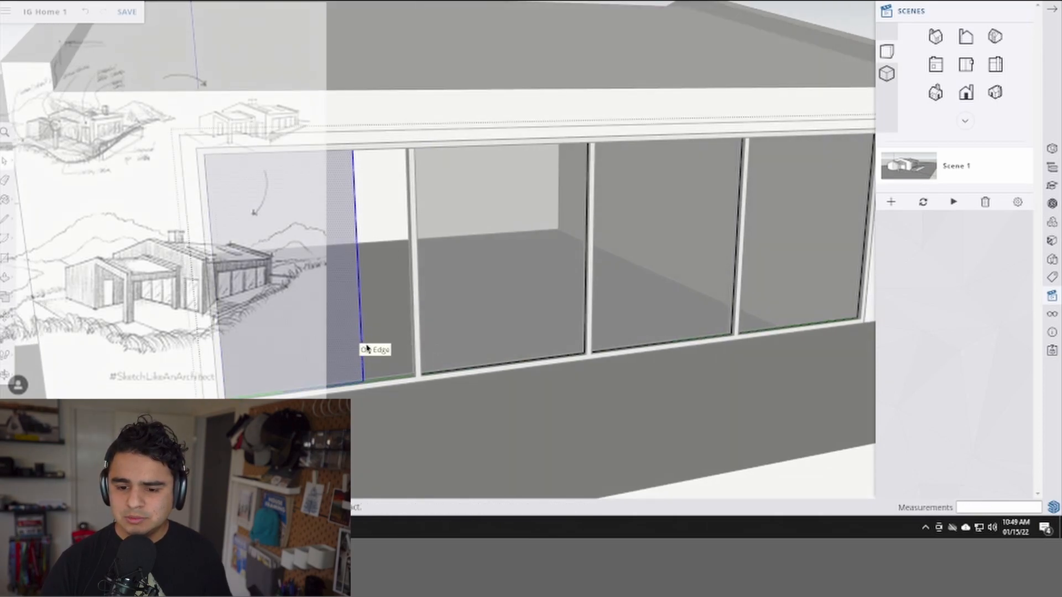
click(359, 342)
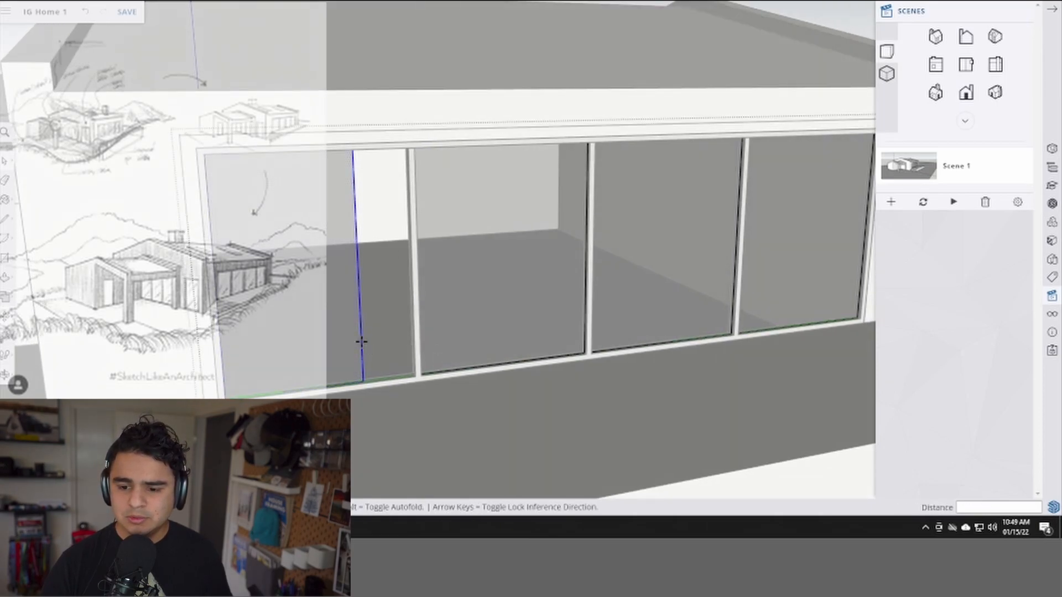
click(412, 354)
key(space)
- Return to the Scene 1 view to compare the lengthened house with the reference sketch
scroll(411, 356, down, 5)
middle_drag(375, 364, 488, 286)
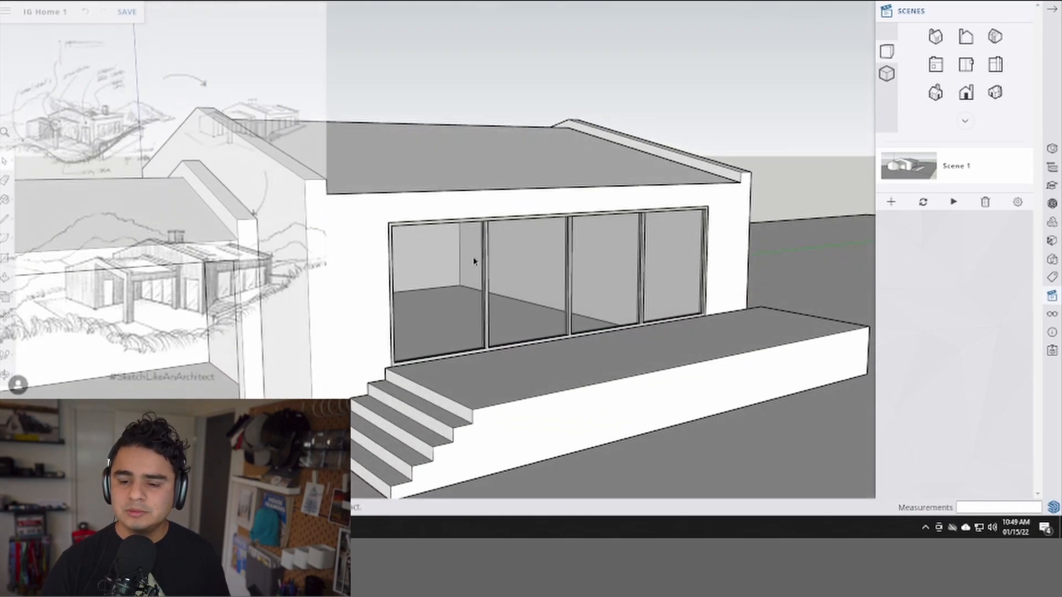
click(909, 176)
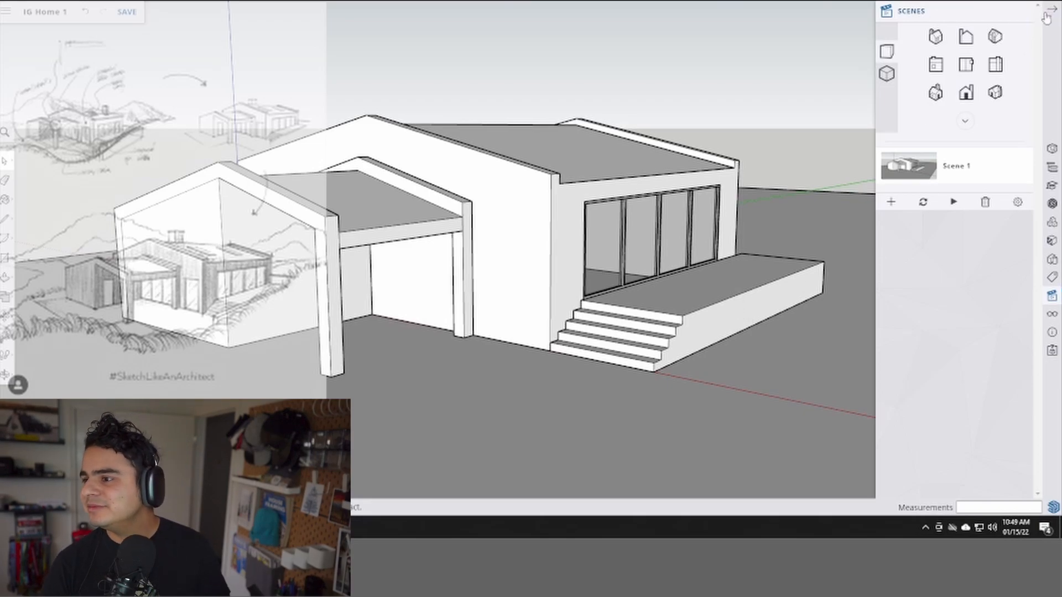
click(1022, 13)
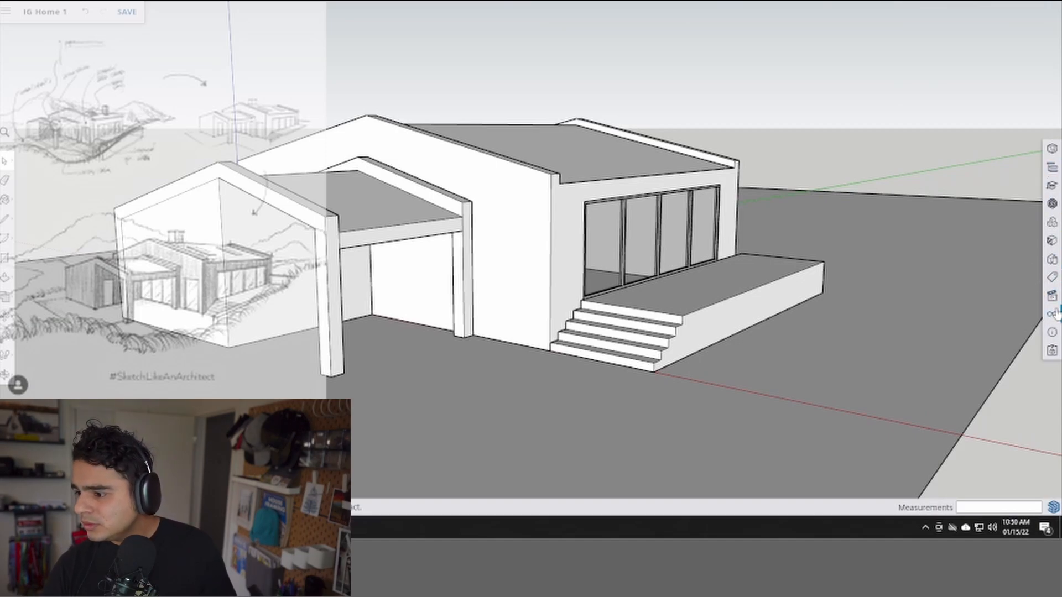
- Paint the terrace and its steps with the Polished Concrete Old material from Asphalt and Concrete
click(1052, 241)
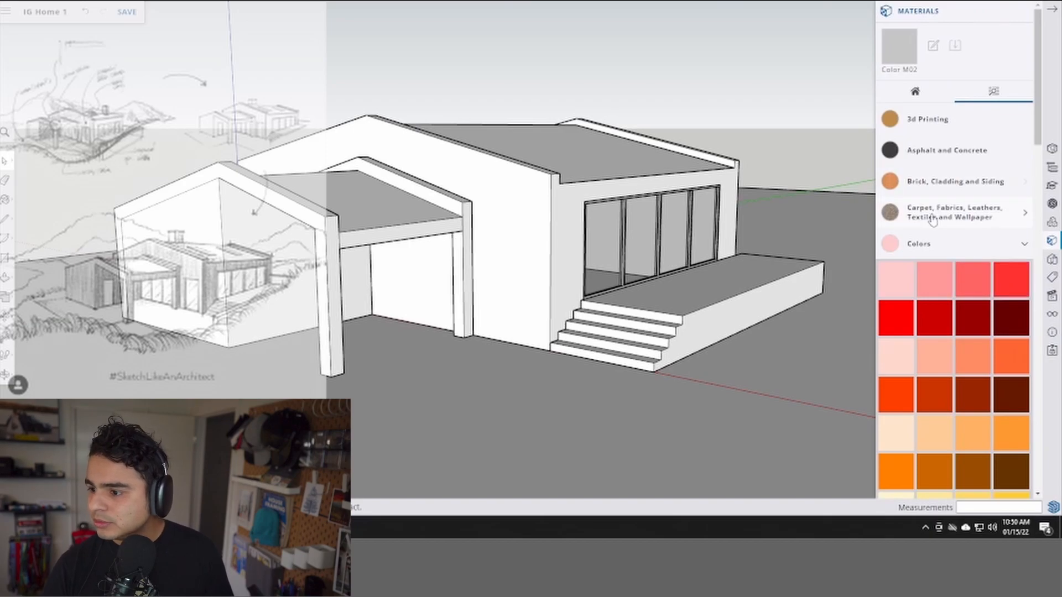
click(935, 157)
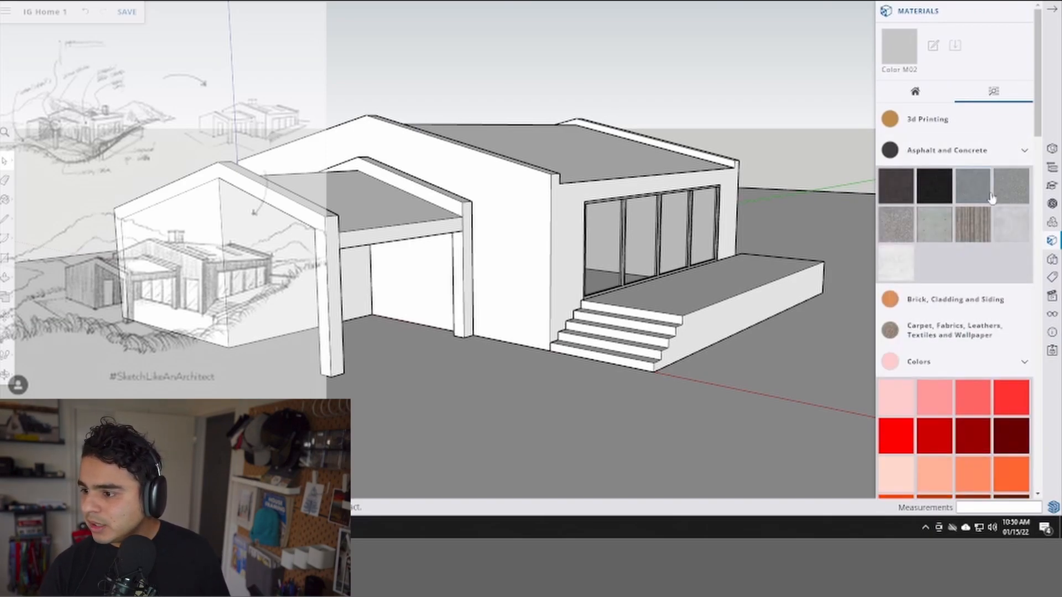
click(898, 268)
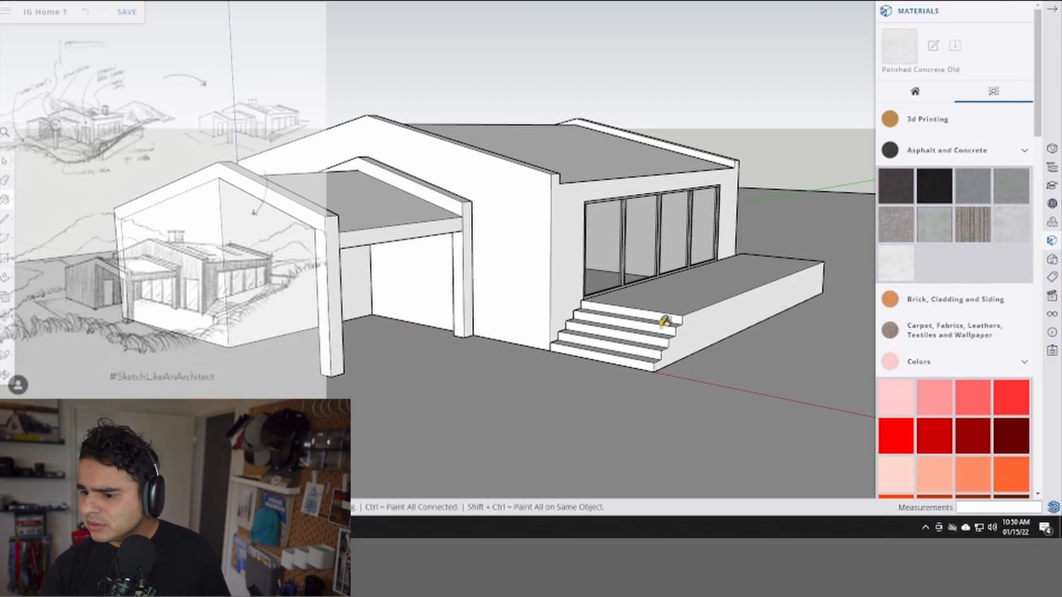
click(660, 324)
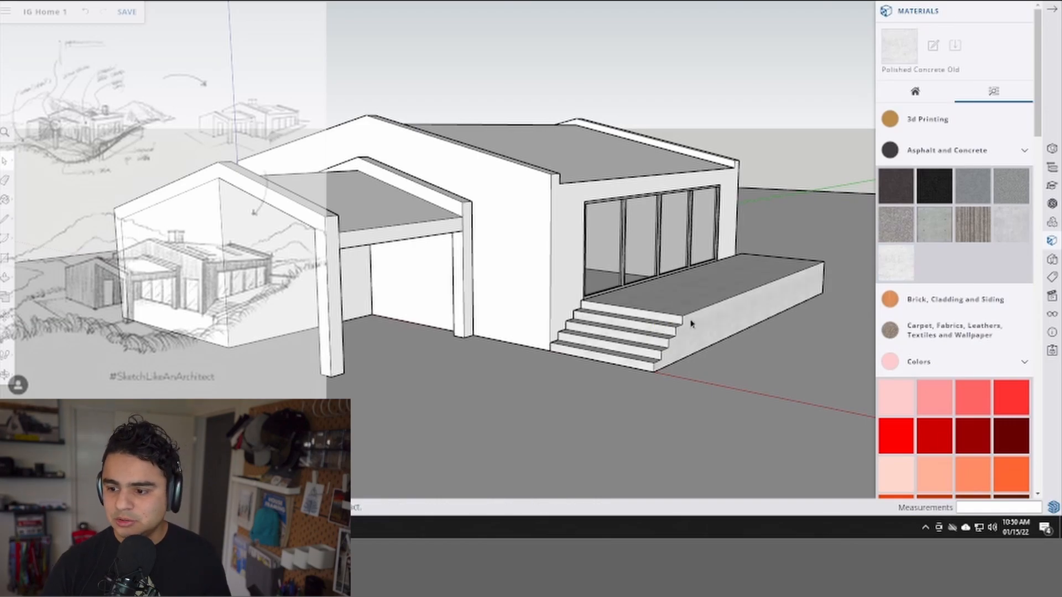
- Draw a 25' by 6" rectangle on the ground along the terrace's long outer edge
mouse_move(660, 357)
middle_down()
mouse_move(622, 332)
mouse_move(749, 304)
middle_up()
click(773, 259)
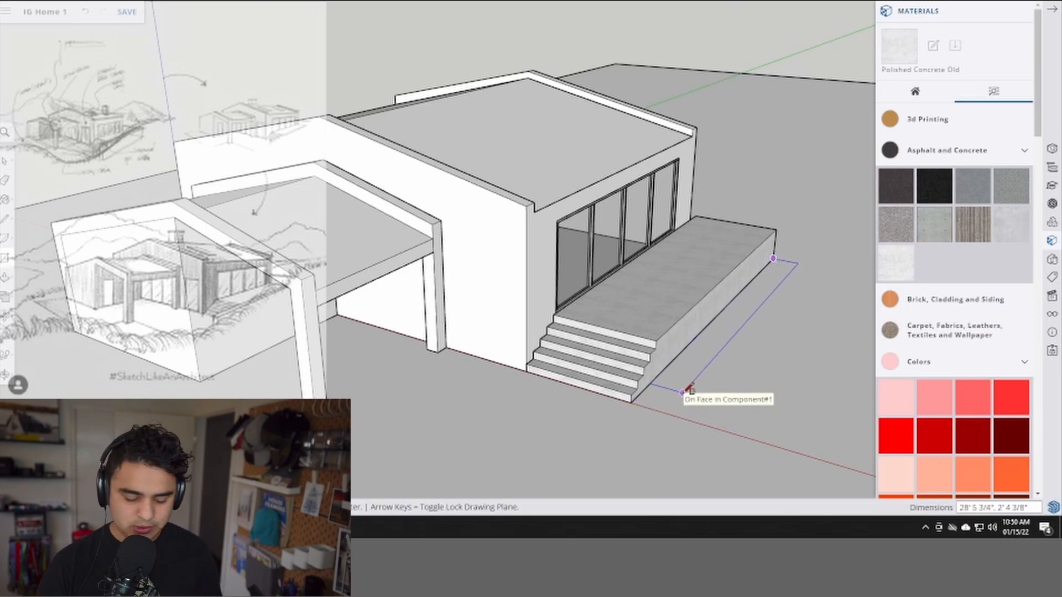
text(25',6)
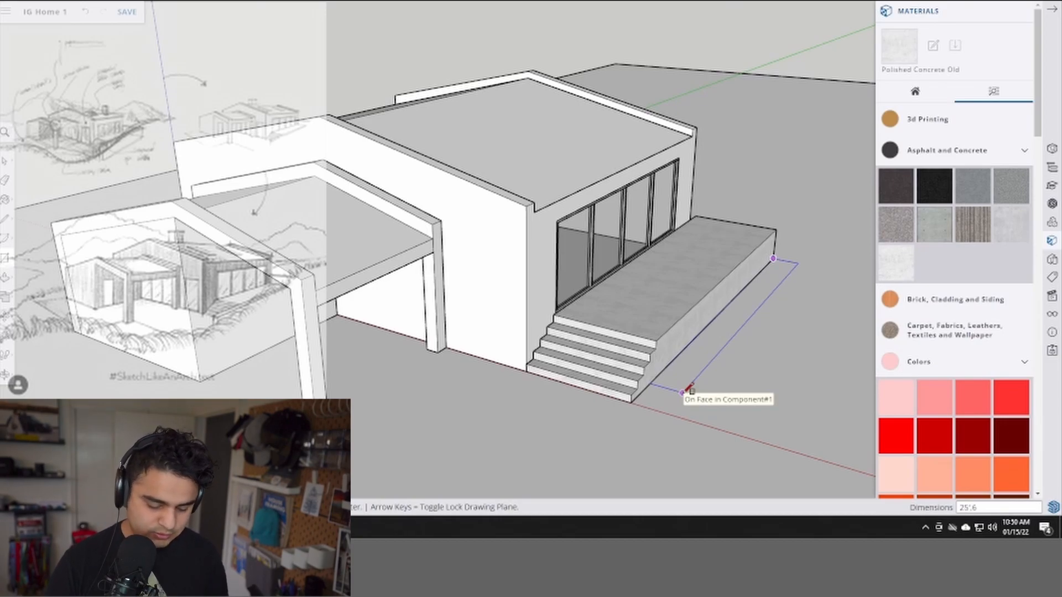
key(Return)
- Push/pull the narrow ground rectangle upward into a wall rising above the terrace surface
key(p)
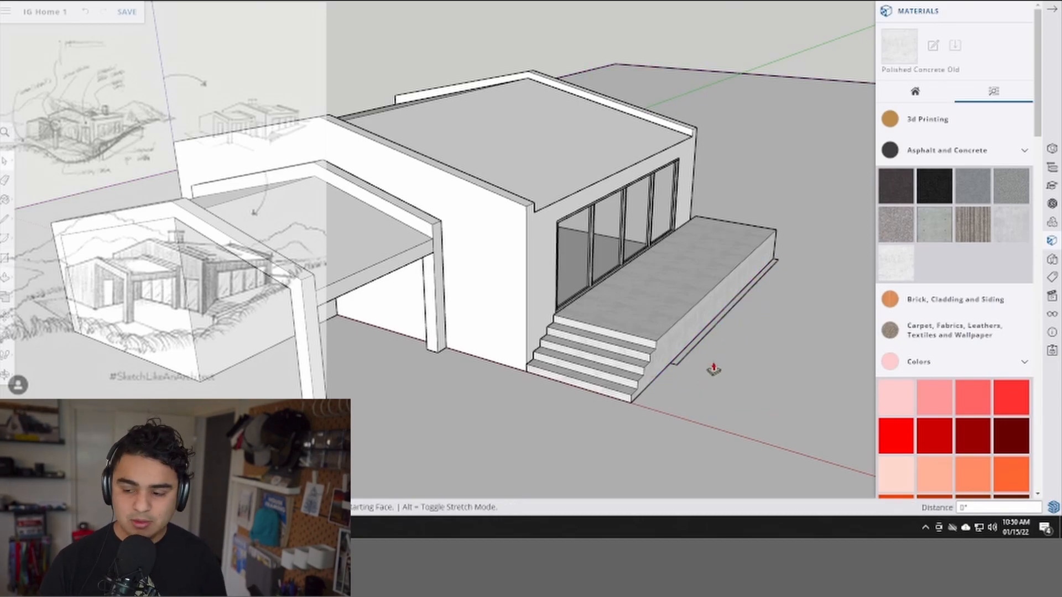
click(684, 360)
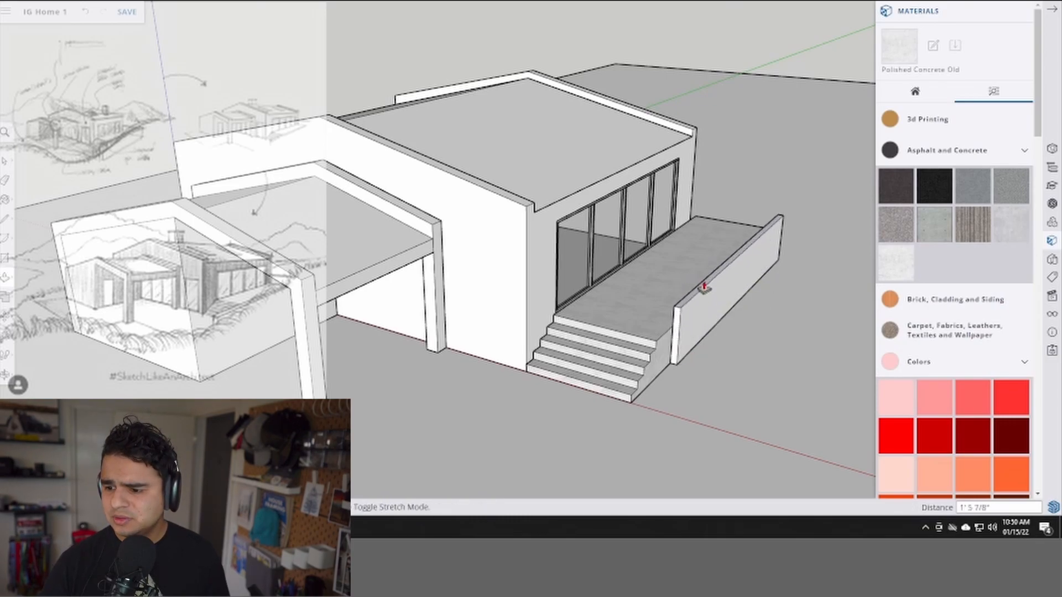
click(702, 280)
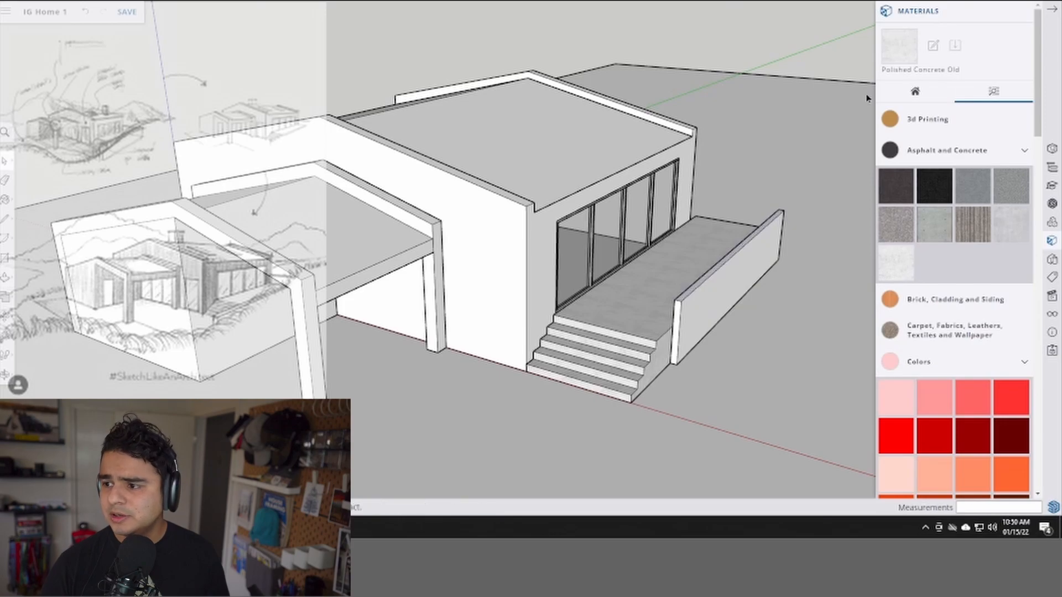
- From the Scene 1 view, extend the terrace wall's near end forward past the steps
click(1051, 296)
click(907, 448)
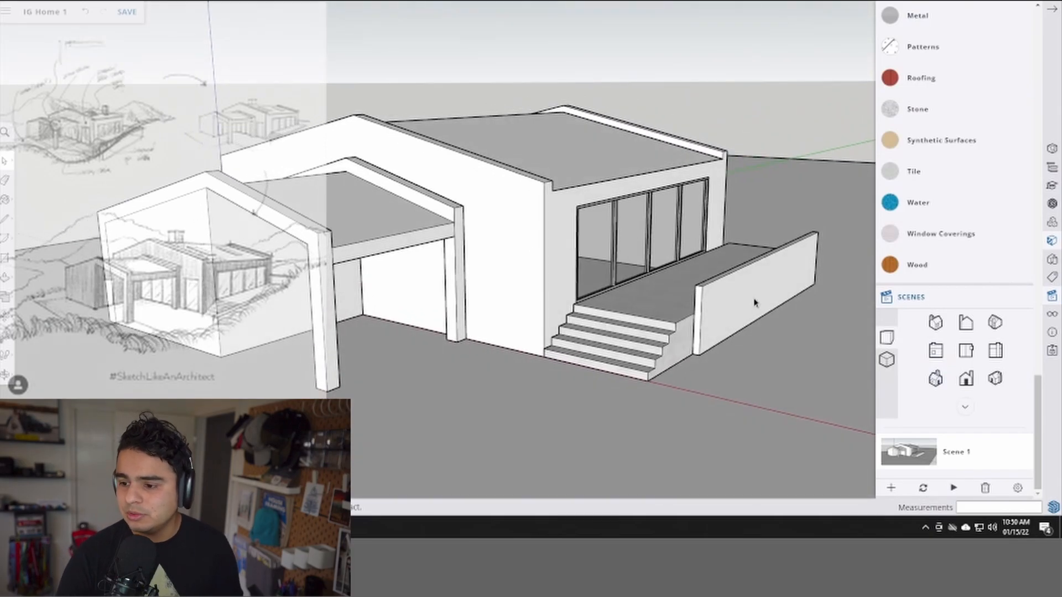
middle_drag(755, 300, 735, 293)
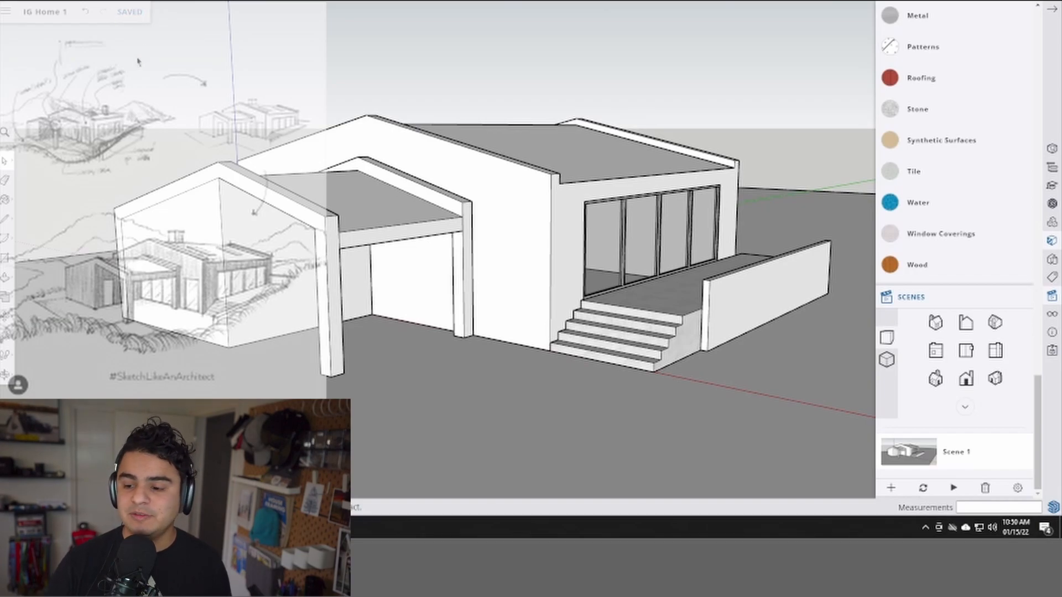
click(709, 299)
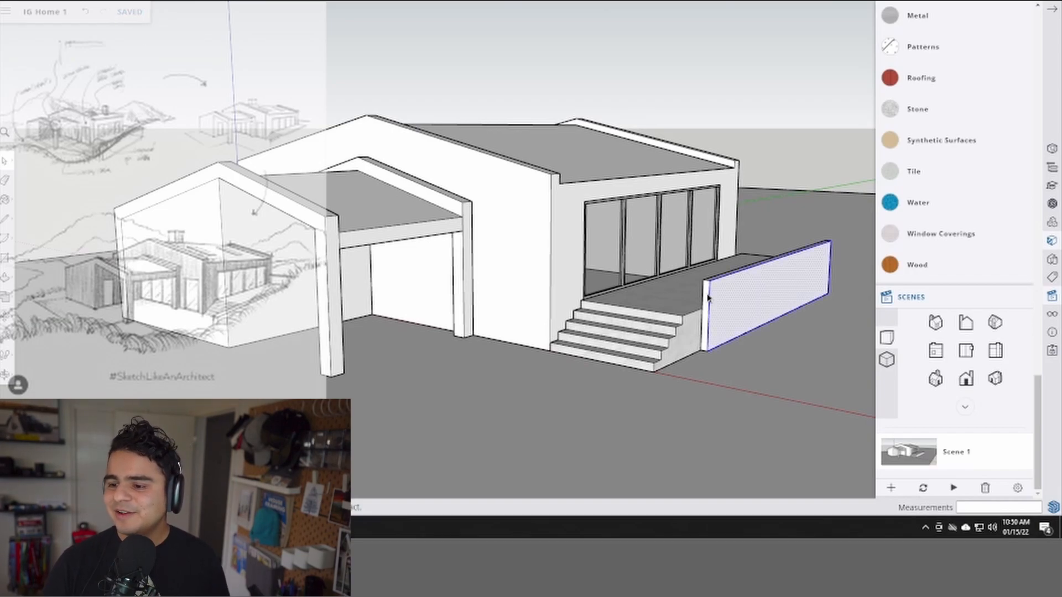
click(709, 299)
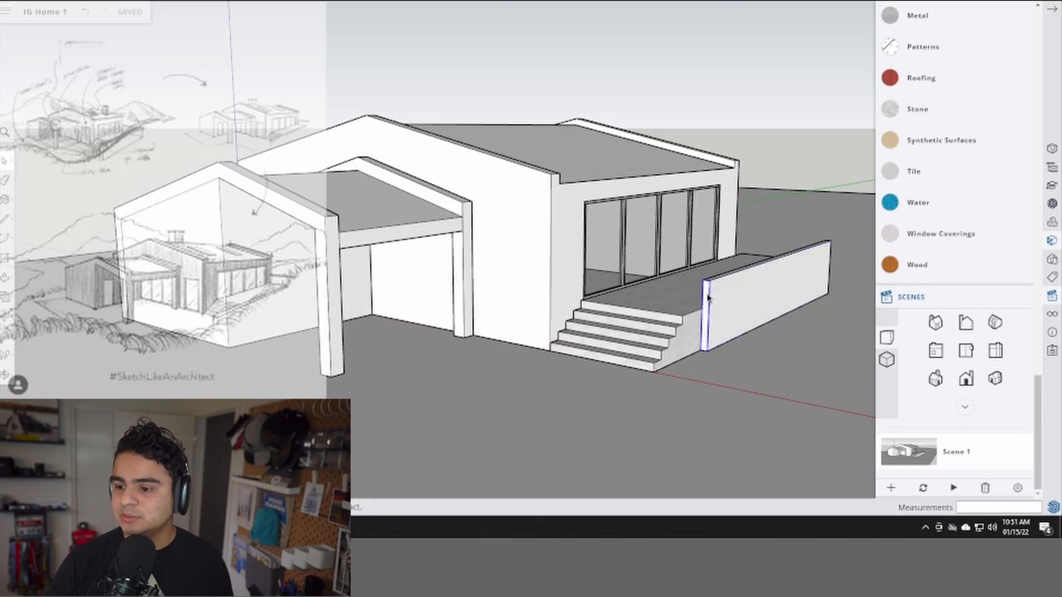
key(p)
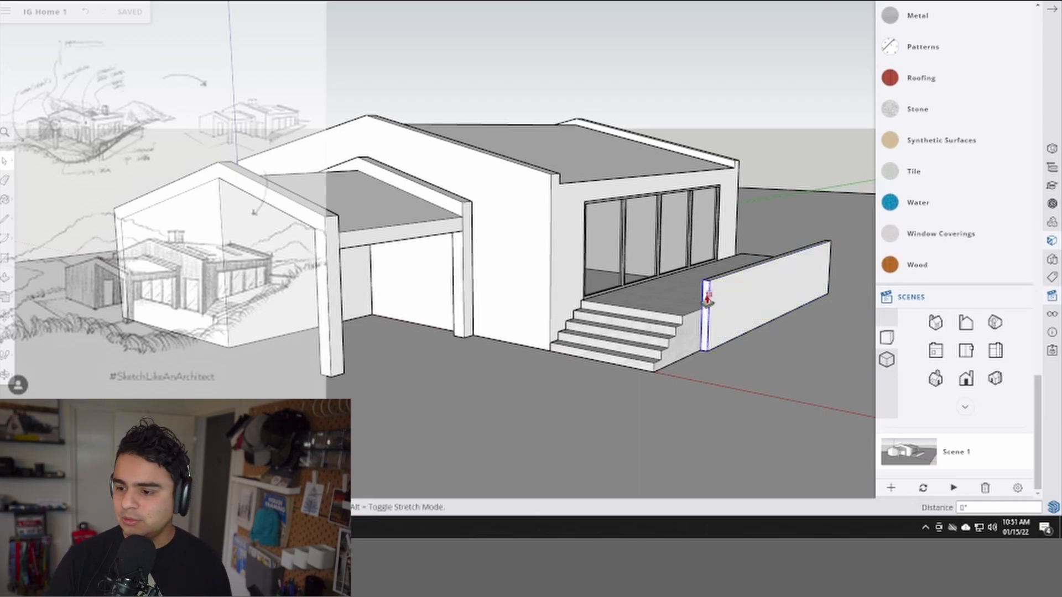
click(708, 298)
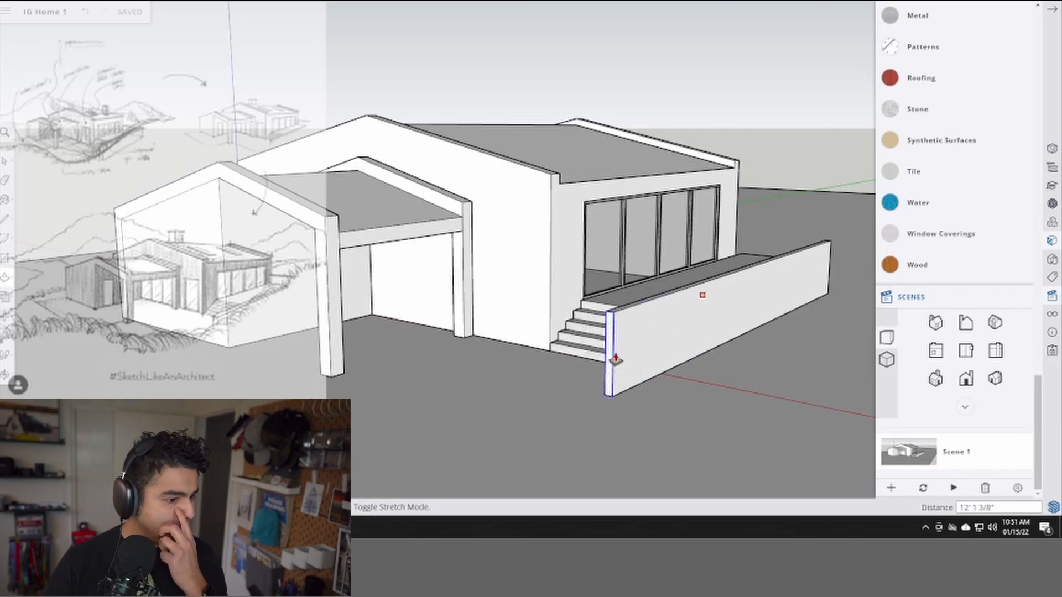
click(332, 326)
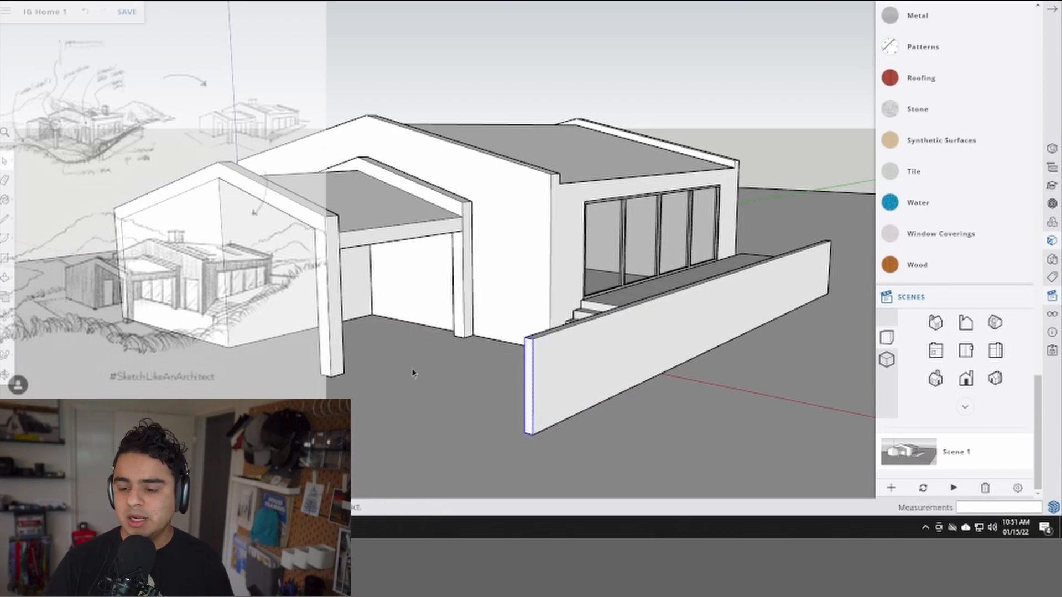
- Turn the whole terrace wall into a component and paint it with Polished Concrete Old
click(550, 377)
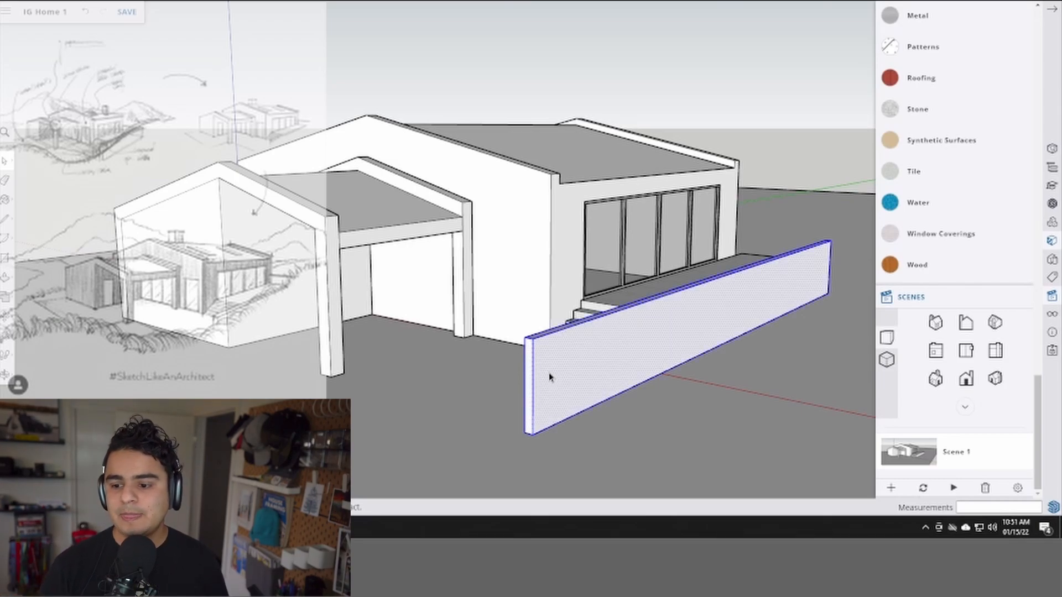
key(g)
click(559, 381)
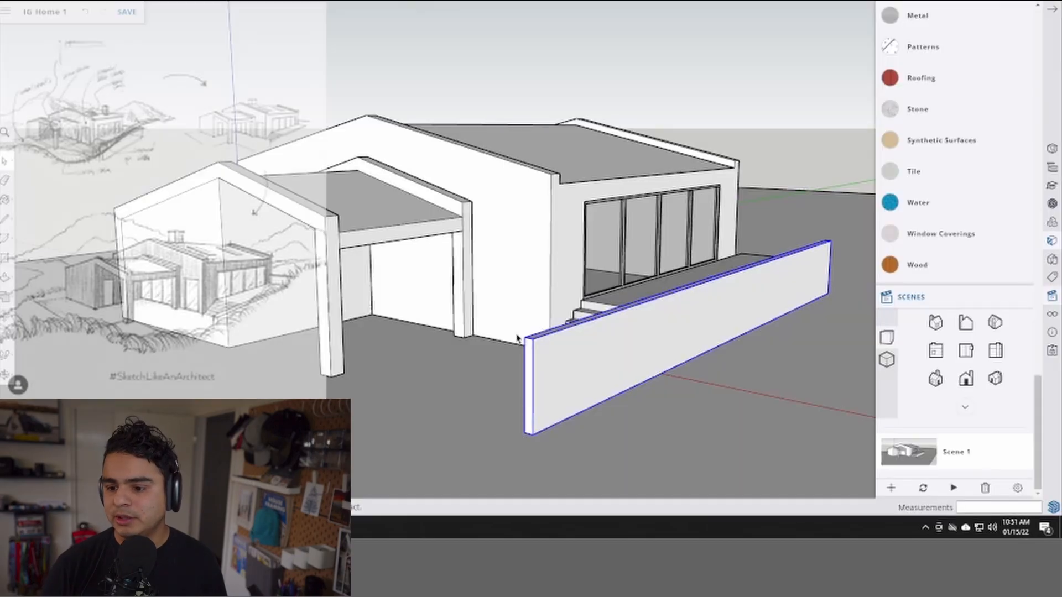
key(b)
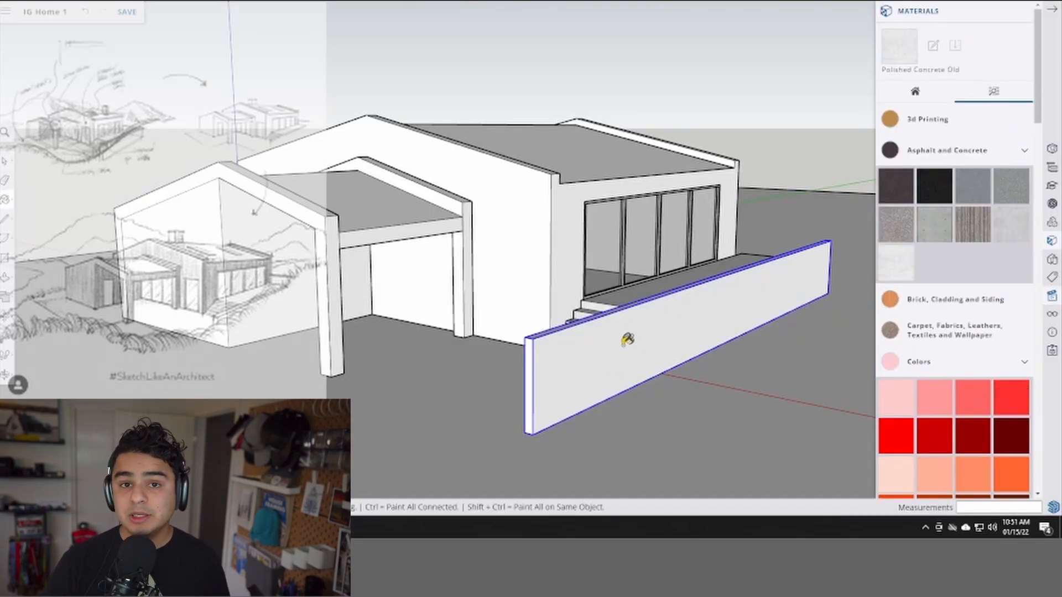
click(566, 346)
- Move the concrete wall about 5' away from the terrace along the red axis
key(m)
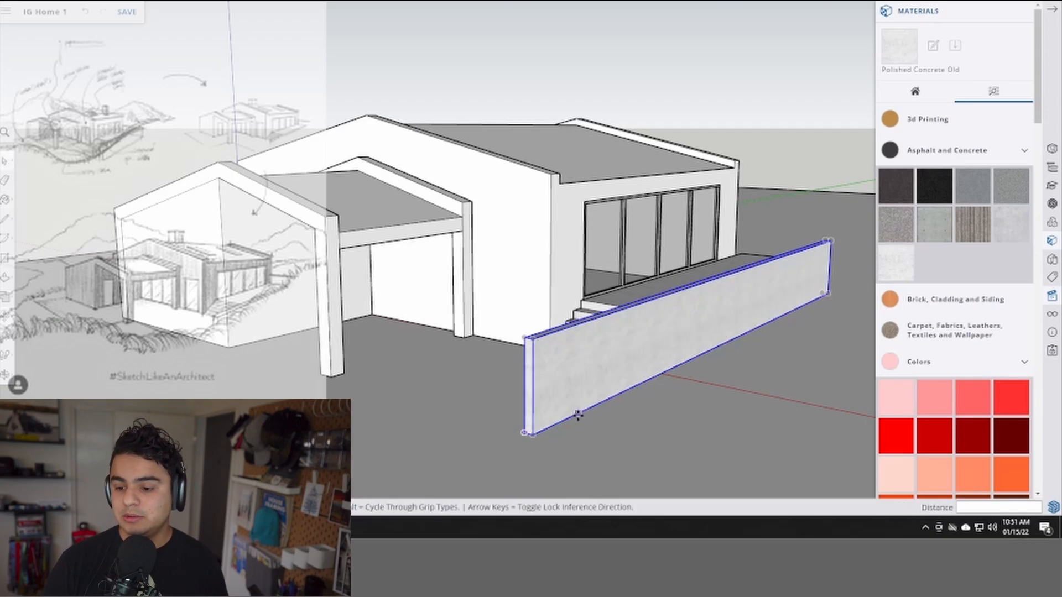
click(564, 422)
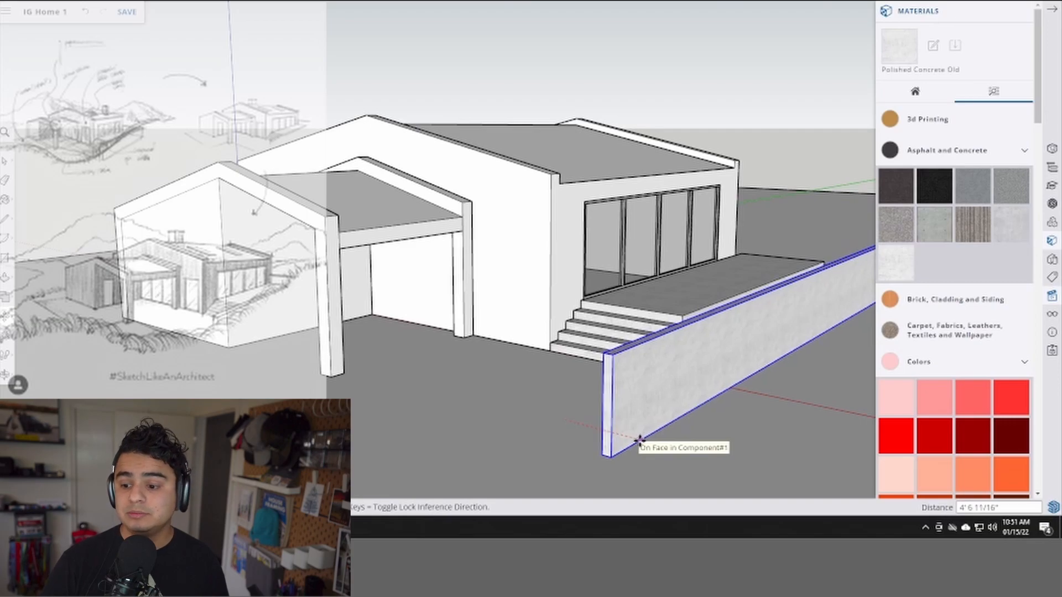
click(649, 446)
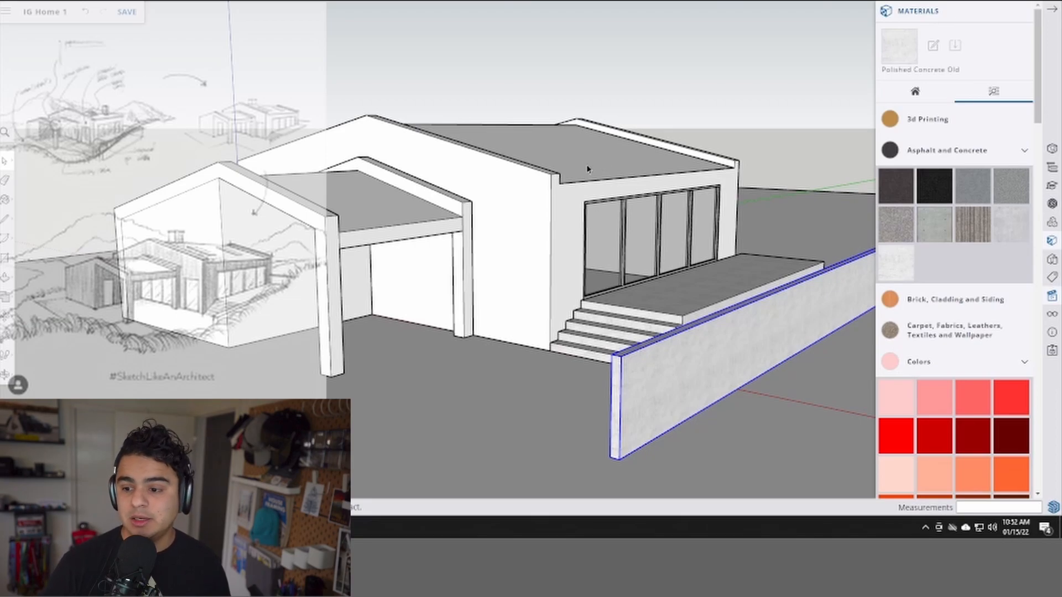
- Deselect the wall and paint the ground plane with Polished Concrete Old
click(781, 173)
key(b)
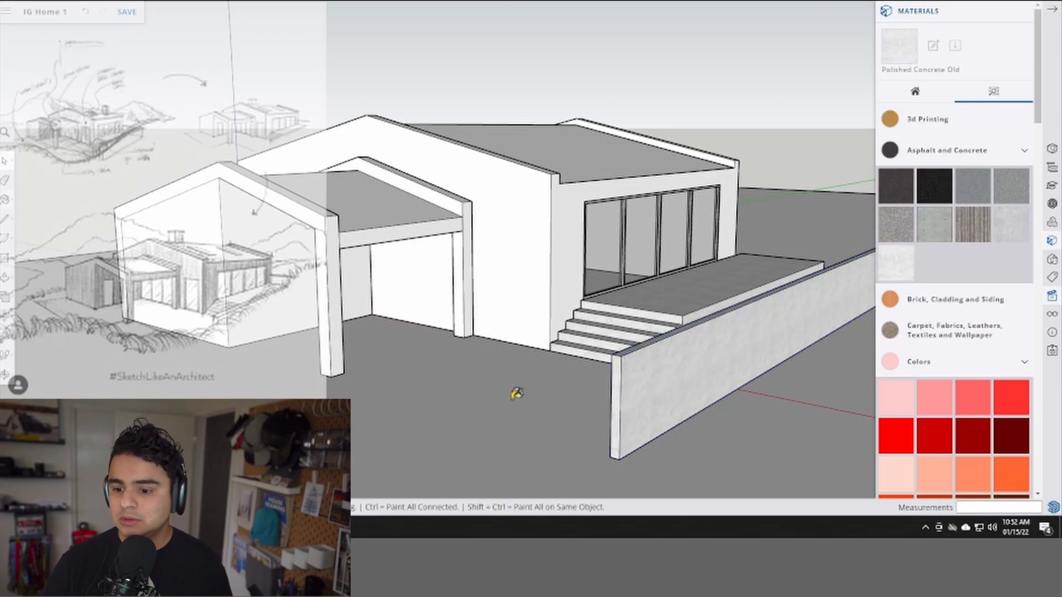
click(497, 396)
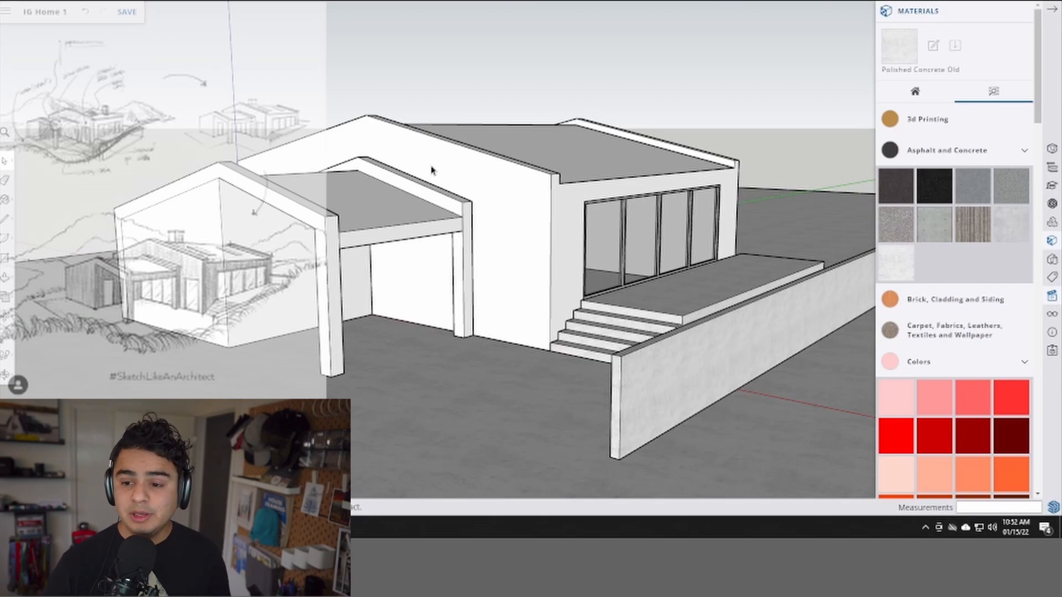
- Try to draw a 2 by 4 rectangle from a corner point on the main roof, locked to its slope
scroll(518, 149, up, 6)
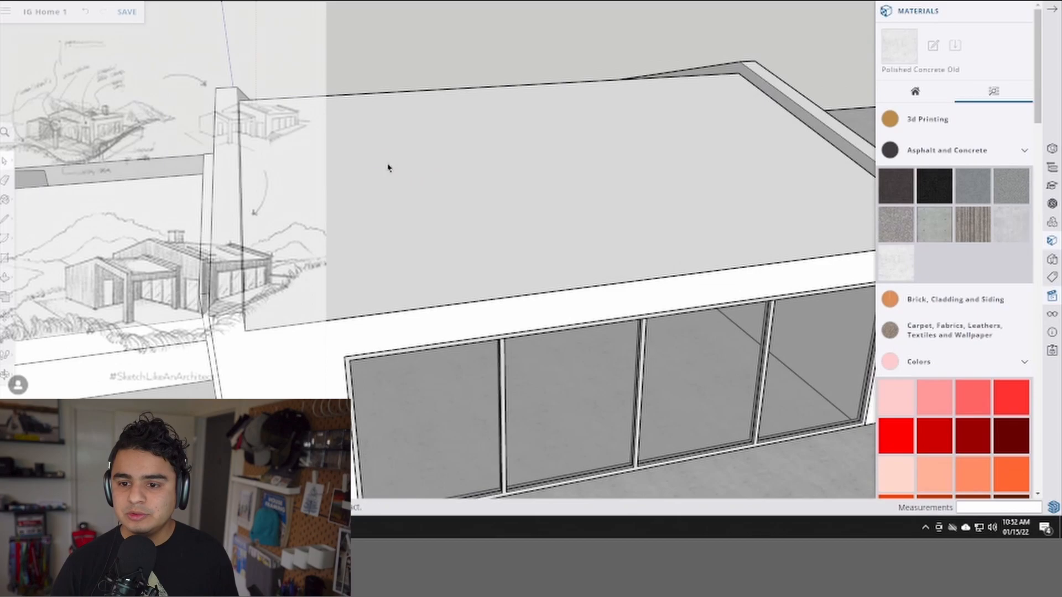
key(r)
click(340, 143)
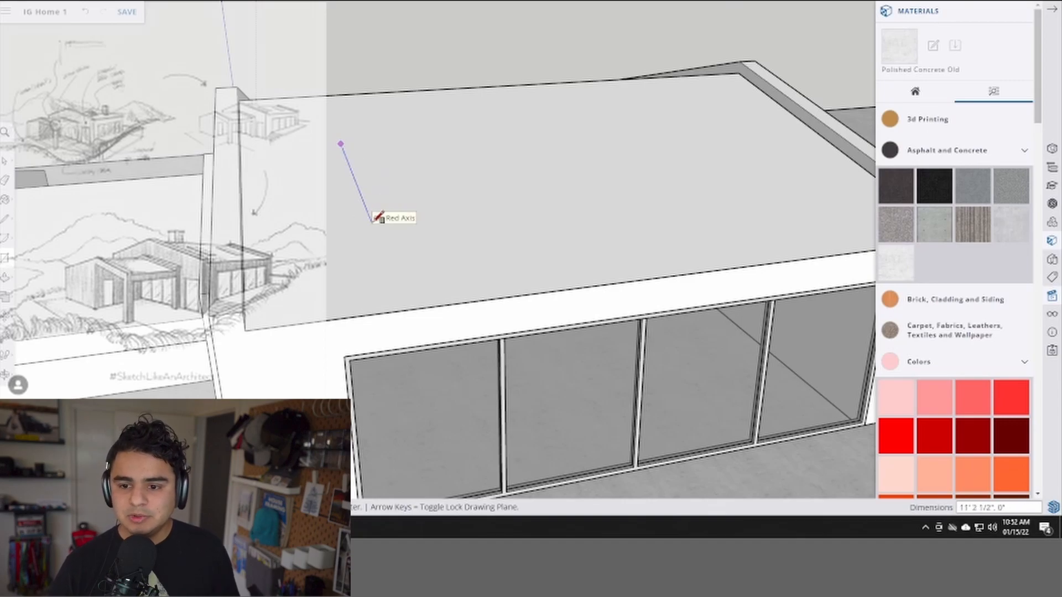
key(Escape)
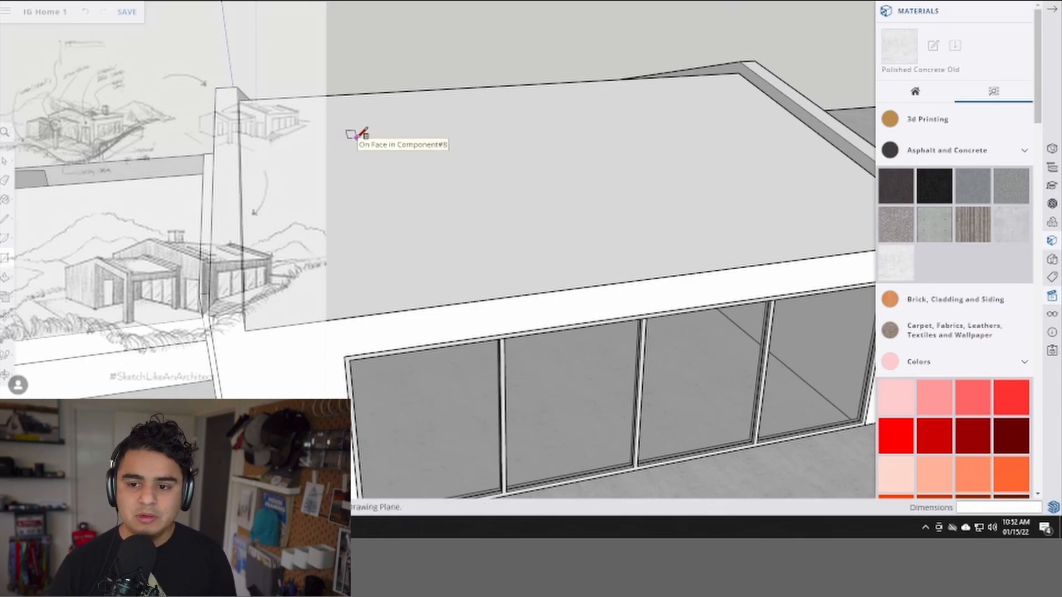
key(Down)
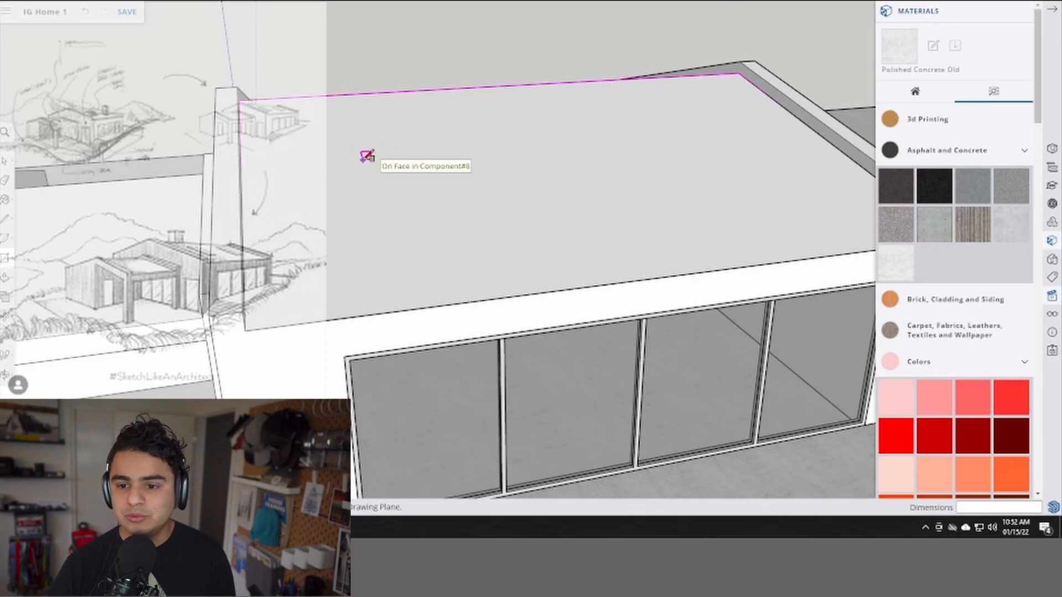
click(345, 142)
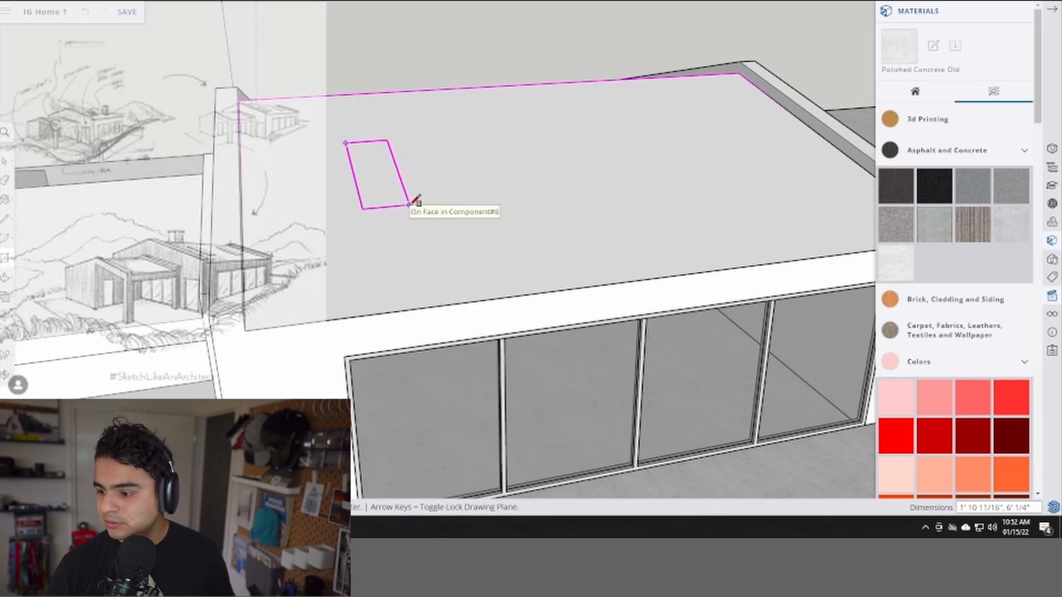
text(2.)
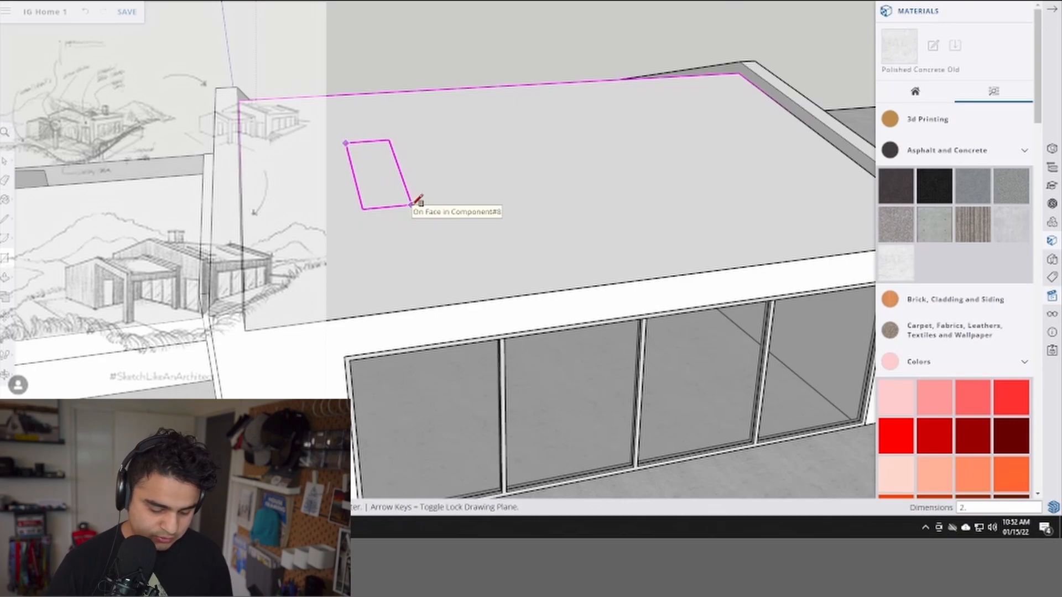
text(,4)
key(Return)
key(ctrl+z)
- Draw a 2' by 4' rectangle from its centre near the ridge of the main roof, parallel to the slope
click(344, 146)
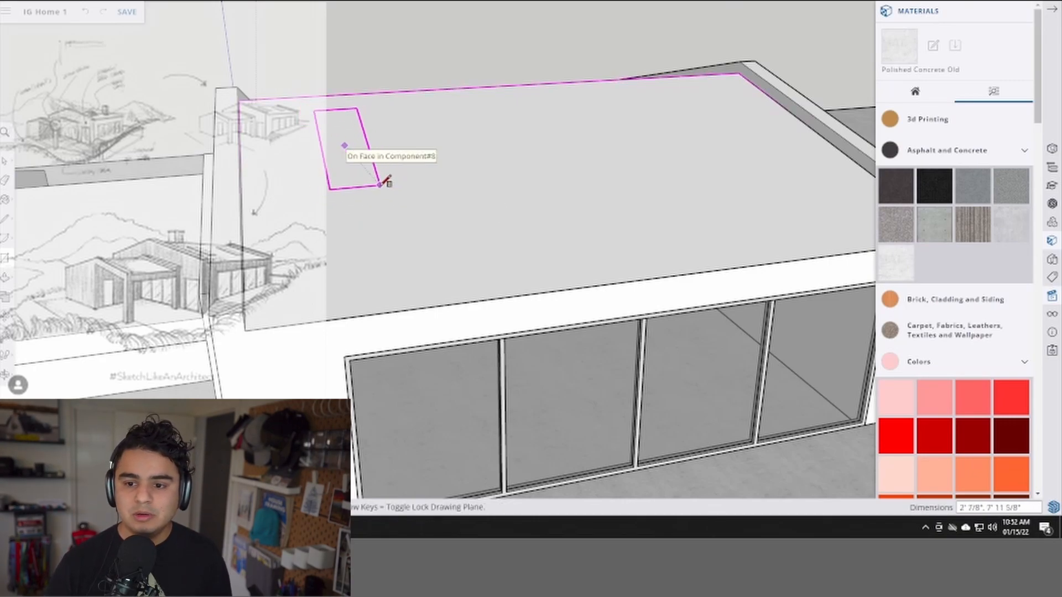
text(2',4)
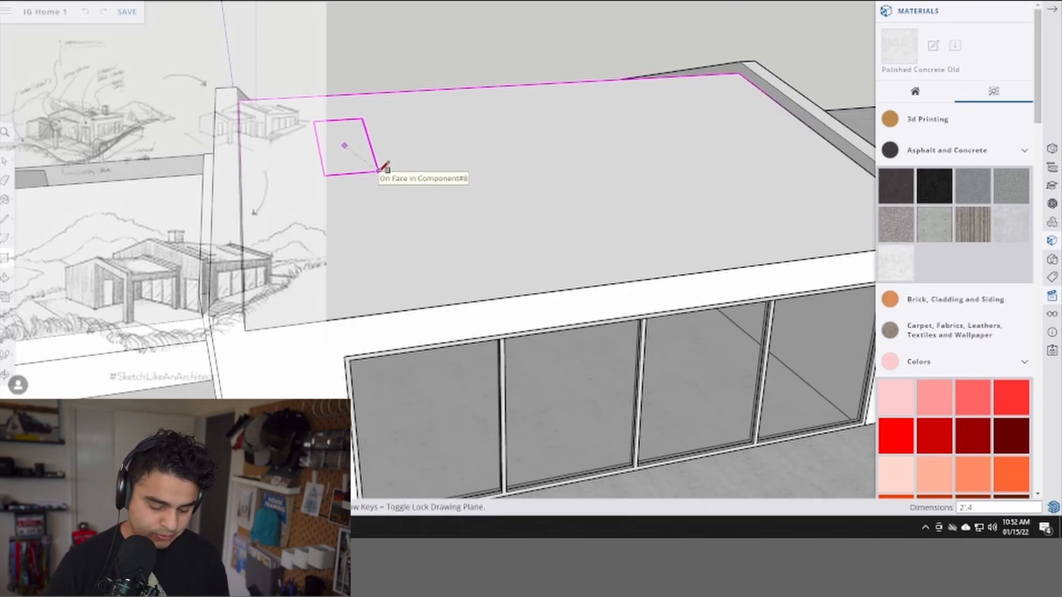
text(')
key(Return)
key(space)
- Move the roof rectangle's lower edge 24" down the slope and erase the guide line
middle_drag(304, 183, 385, 179)
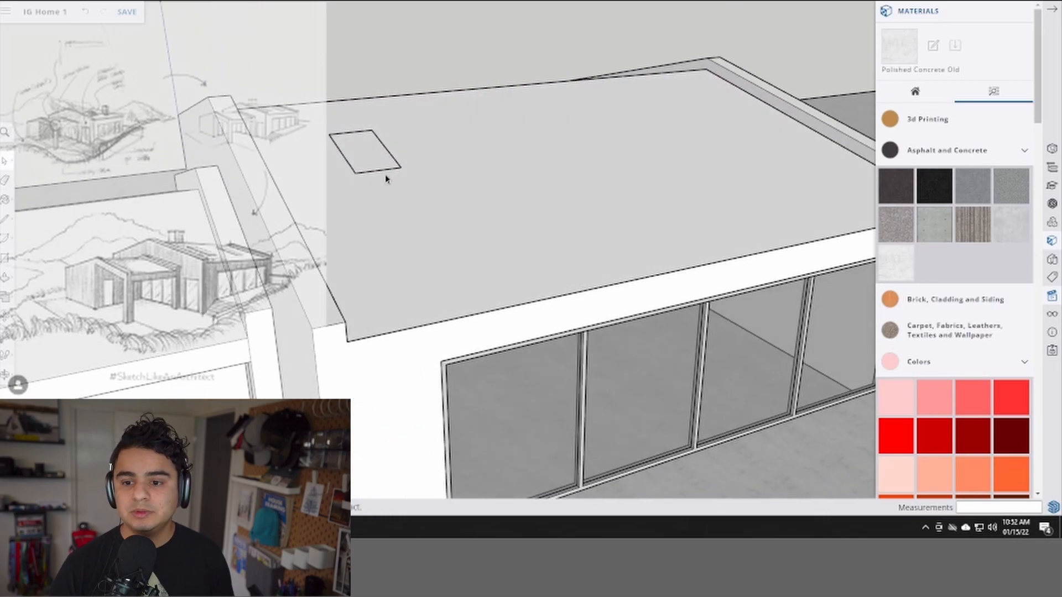
key(m)
click(385, 168)
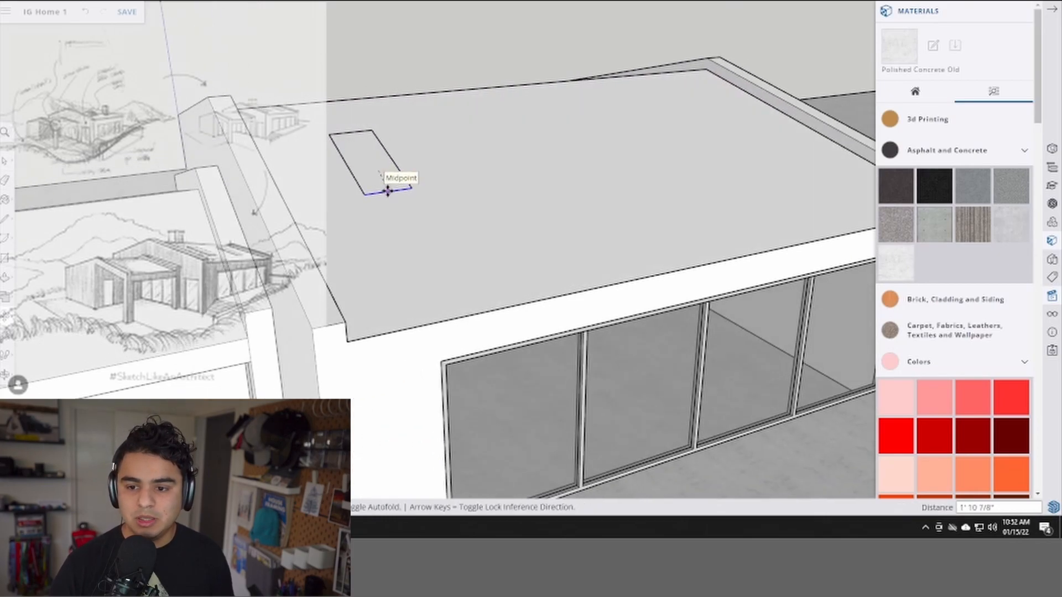
key(l)
middle_drag(389, 166, 410, 150)
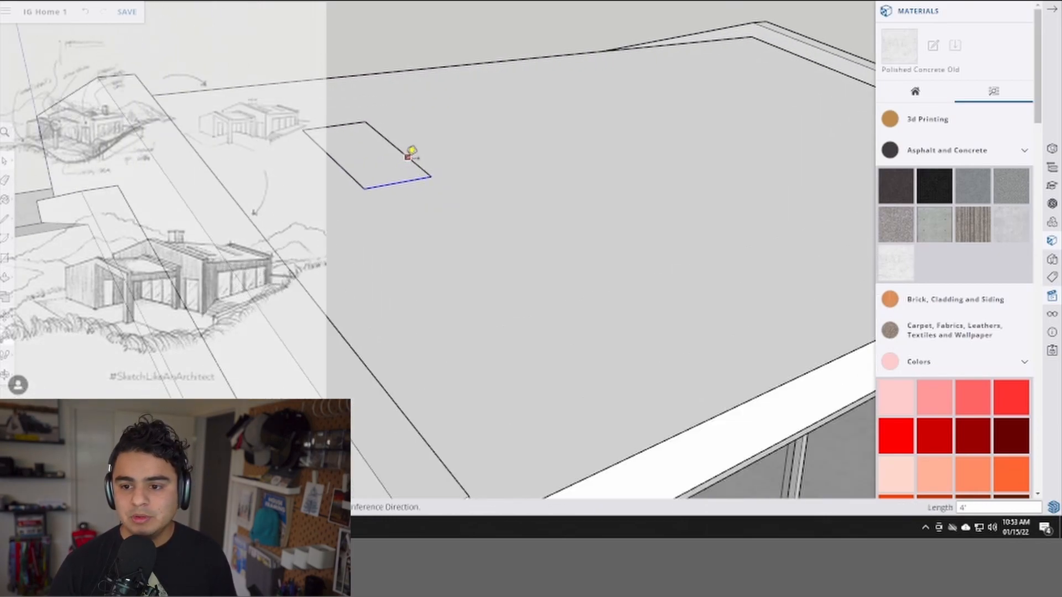
key(m)
click(429, 177)
text(24)
key(Return)
key(e)
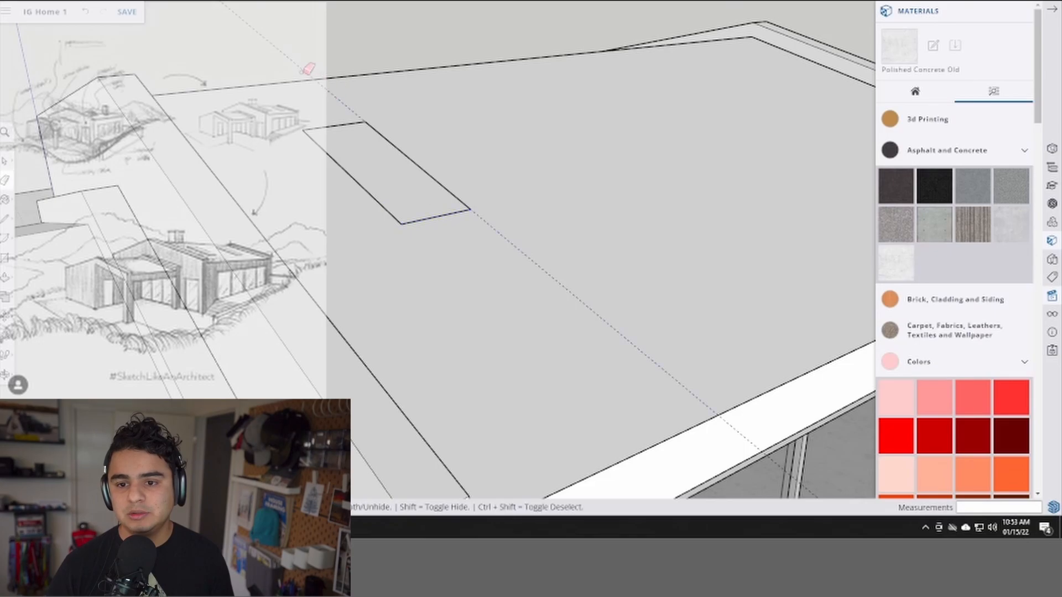
- Turn the rectangle on the main roof into its own component
middle_drag(403, 178, 311, 142)
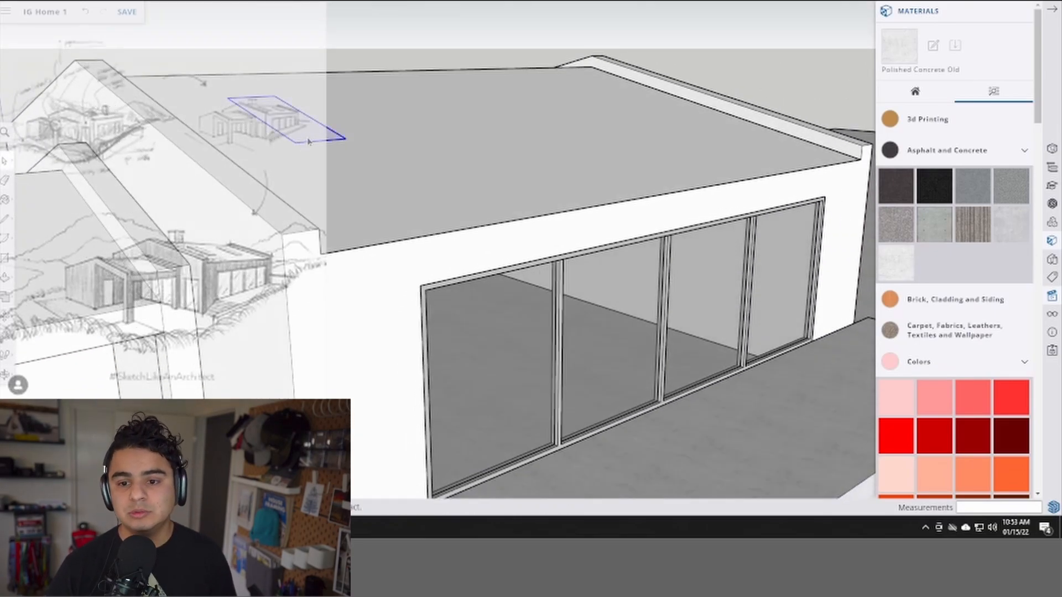
key(g)
key(Return)
- Try to move the rectangle component 25' across the main roof from its lower corner
middle_drag(299, 149, 294, 142)
key(m)
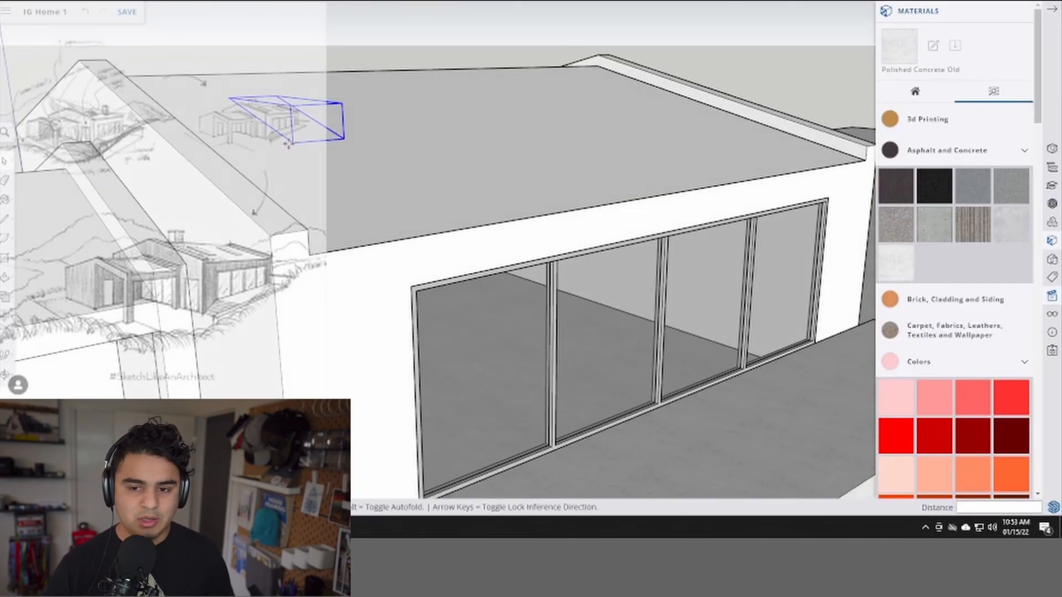
click(294, 142)
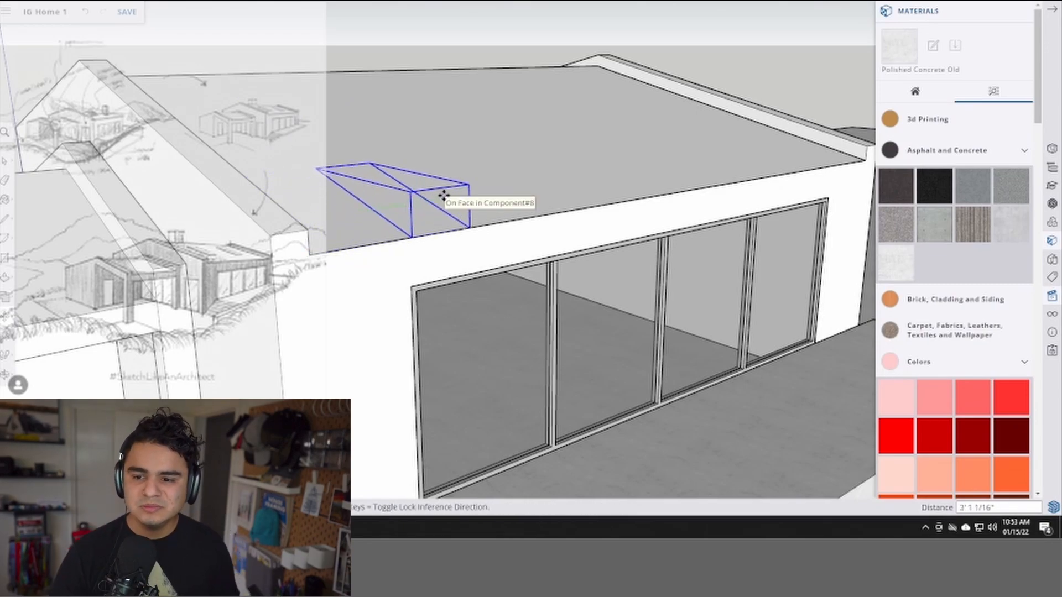
text(25)
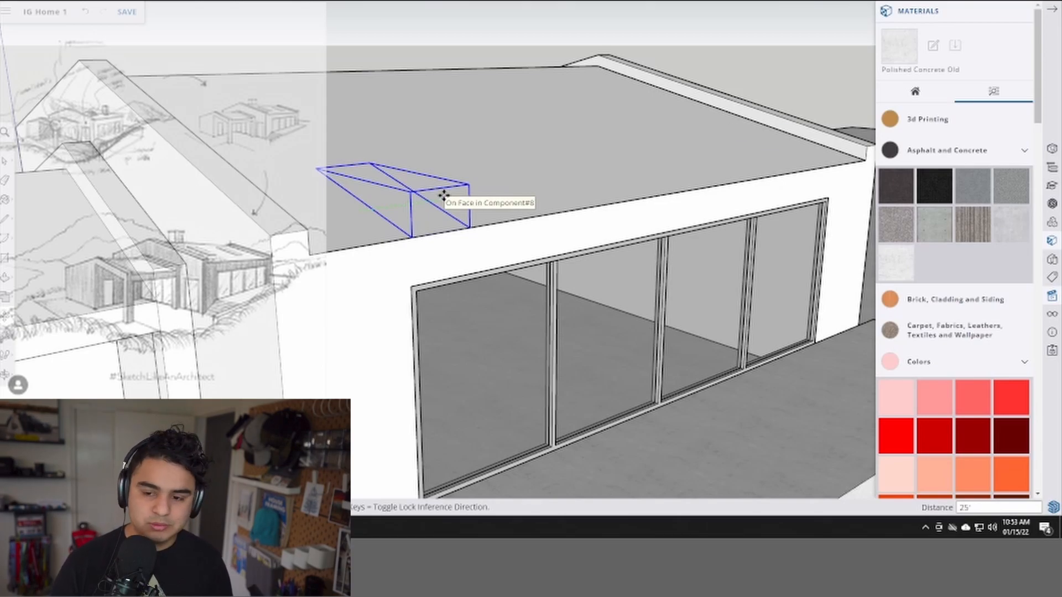
key(Return)
key(ctrl+z)
- Position the rectangle component 5' along the eave and 5' up the slope using a temporary guide line, and erase the guide
click(448, 174)
click(447, 183)
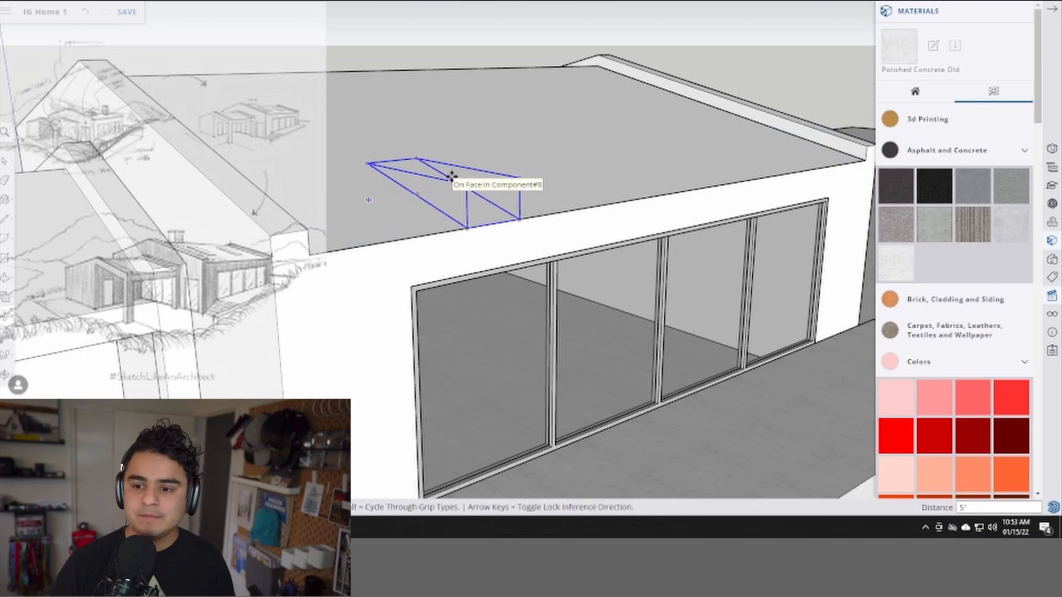
click(448, 219)
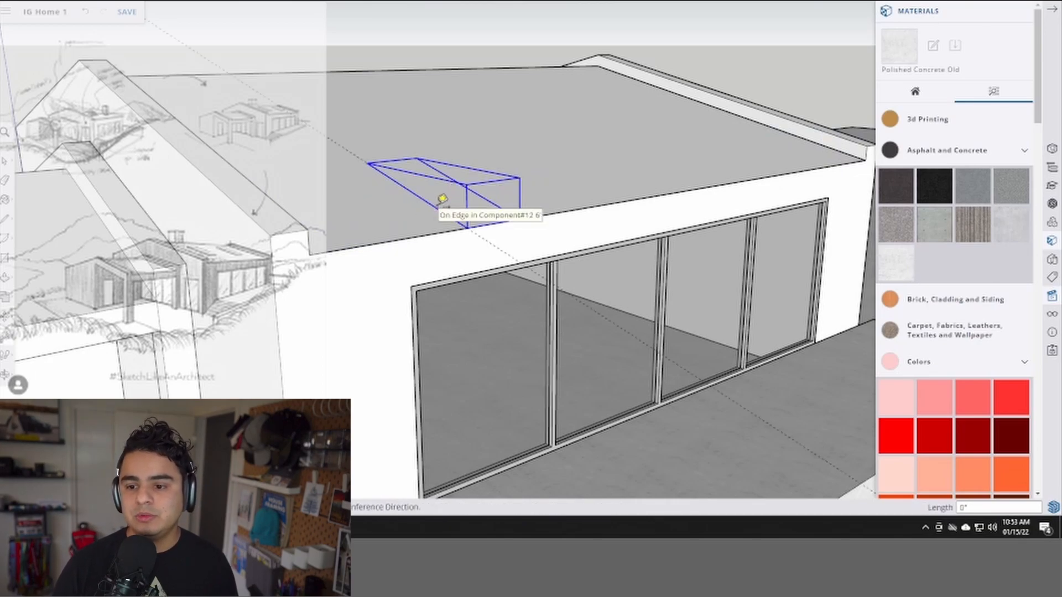
click(453, 222)
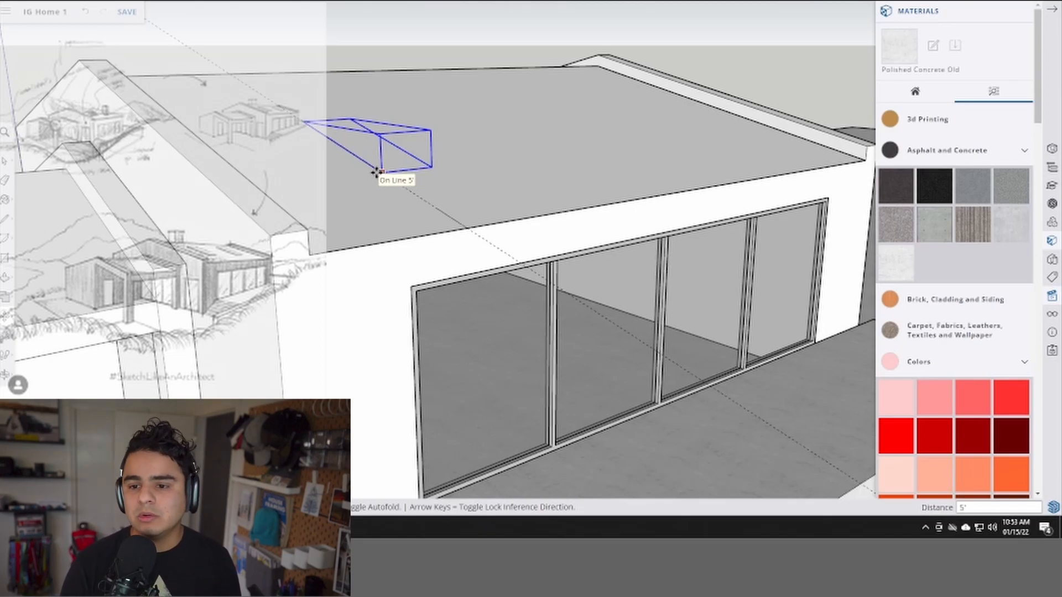
click(377, 173)
key(space)
key(e)
click(208, 61)
- Copy the rectangle component about 13' across the main roof, parallel to the eave
key(space)
click(360, 139)
middle_drag(418, 152, 420, 157)
key(m)
click(447, 170)
key(ctrl)
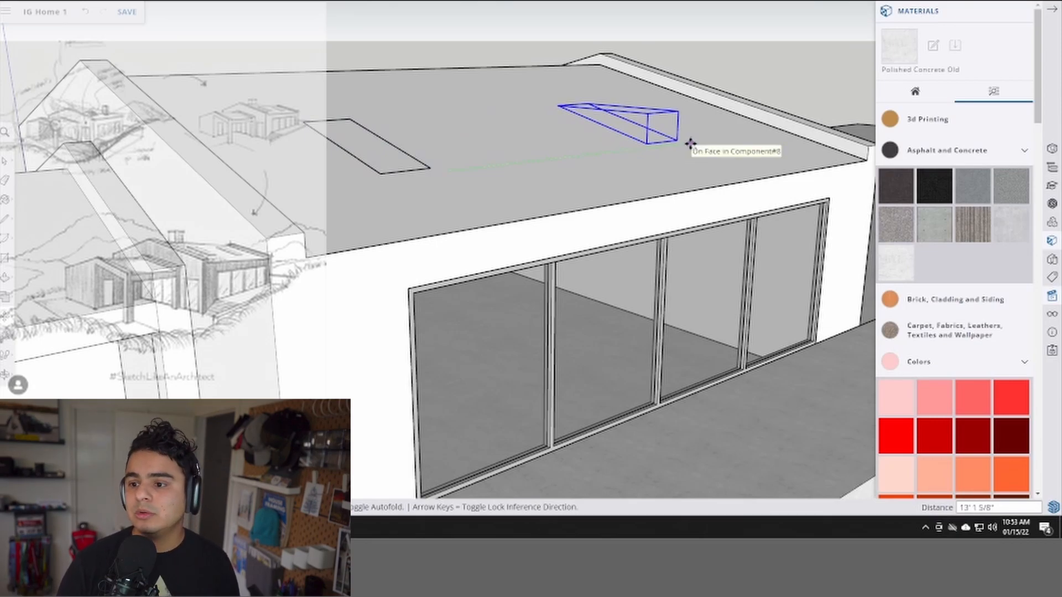
click(690, 143)
key(space)
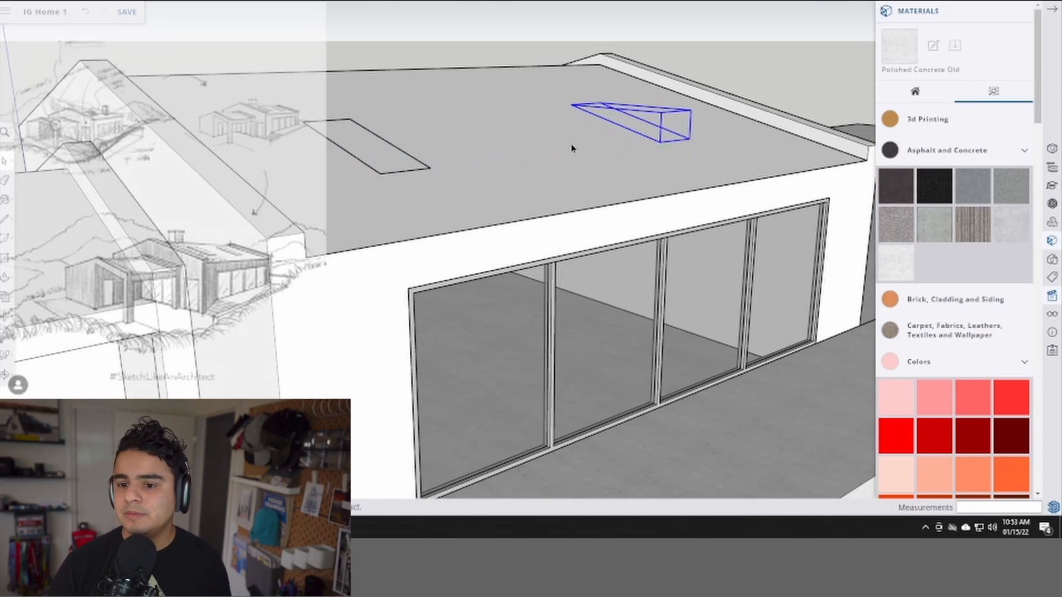
- Open the first rectangle component and extrude its face upward about 2" to form the skylight's body
double_click(379, 174)
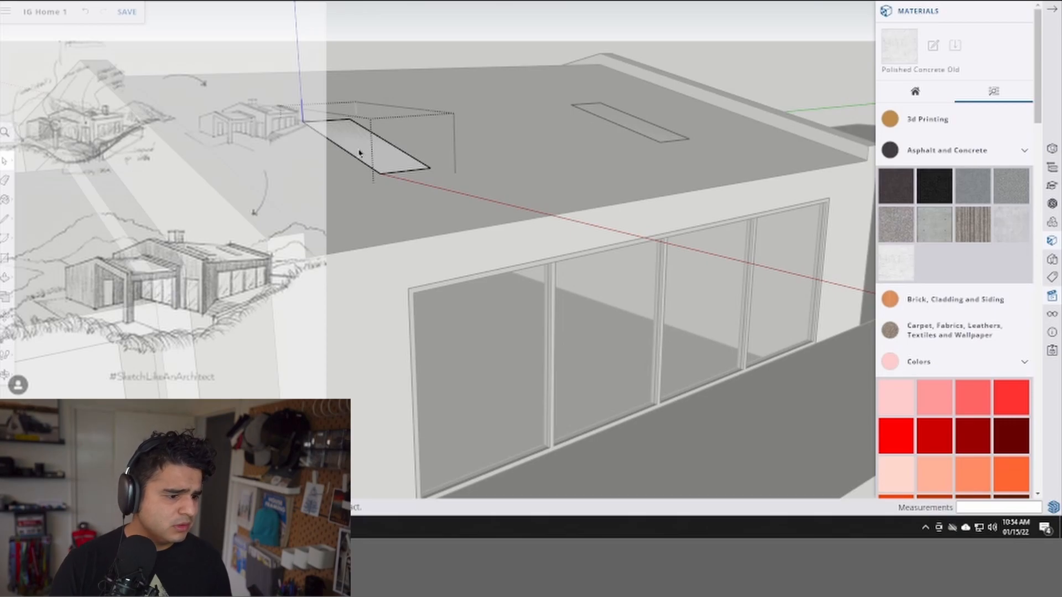
key(p)
scroll(362, 160, up, 1)
click(372, 166)
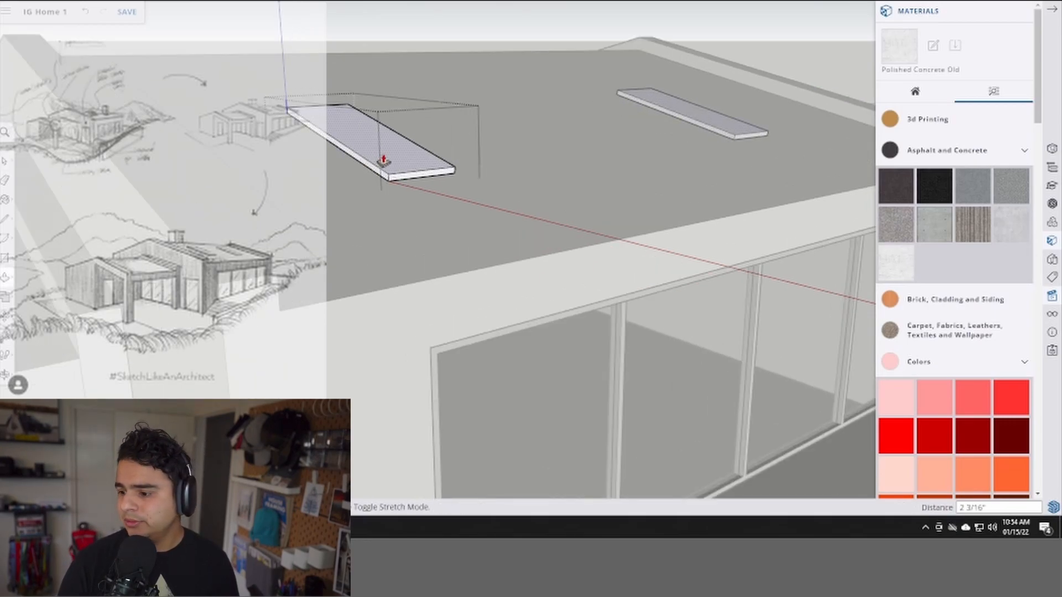
click(381, 161)
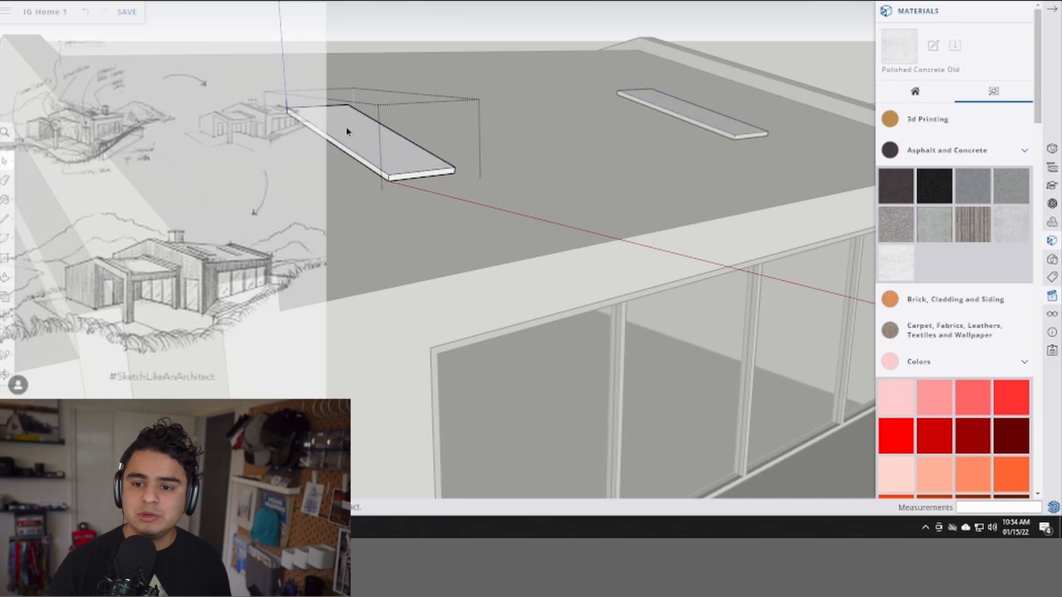
- Try to offset the skylight's top face inward by 4"
scroll(363, 163, up, 3)
key(f)
click(370, 187)
text(4)
key(Return)
middle_drag(358, 183, 375, 176)
key(ctrl+z)
- Offset the outline of the skylight's top face inward by 2"
click(375, 178)
text(2)
key(Return)
key(space)
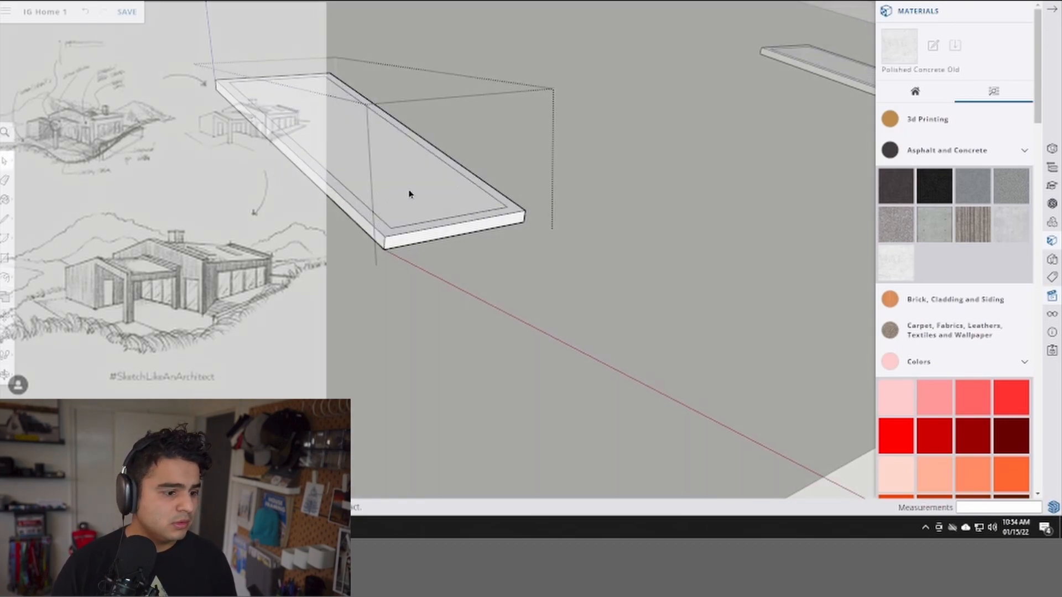
- Try to open up the skylight frame by deleting its inner top face
middle_drag(385, 190, 422, 197)
click(395, 185)
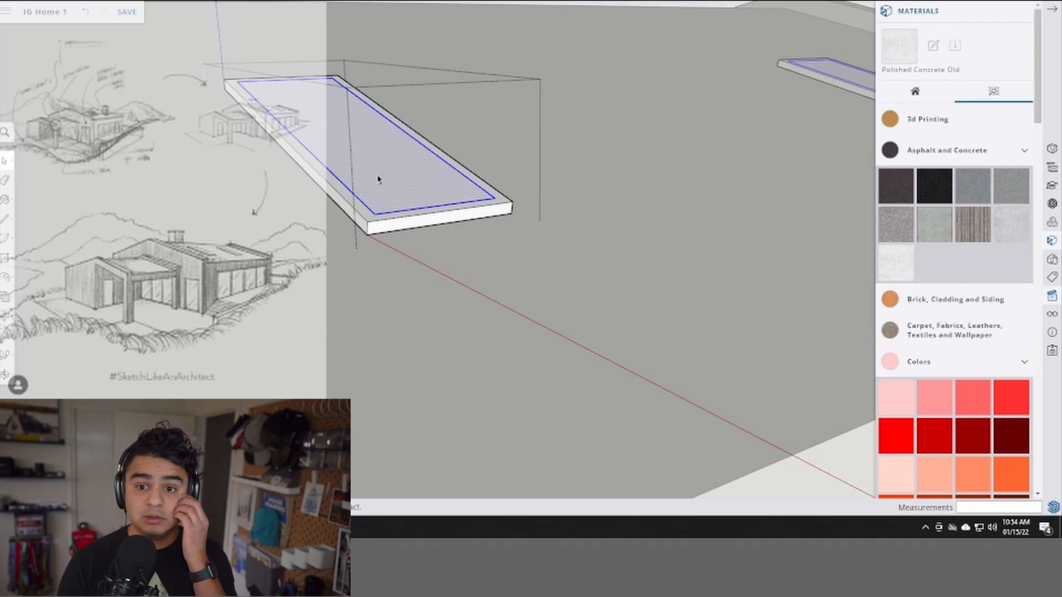
key(Delete)
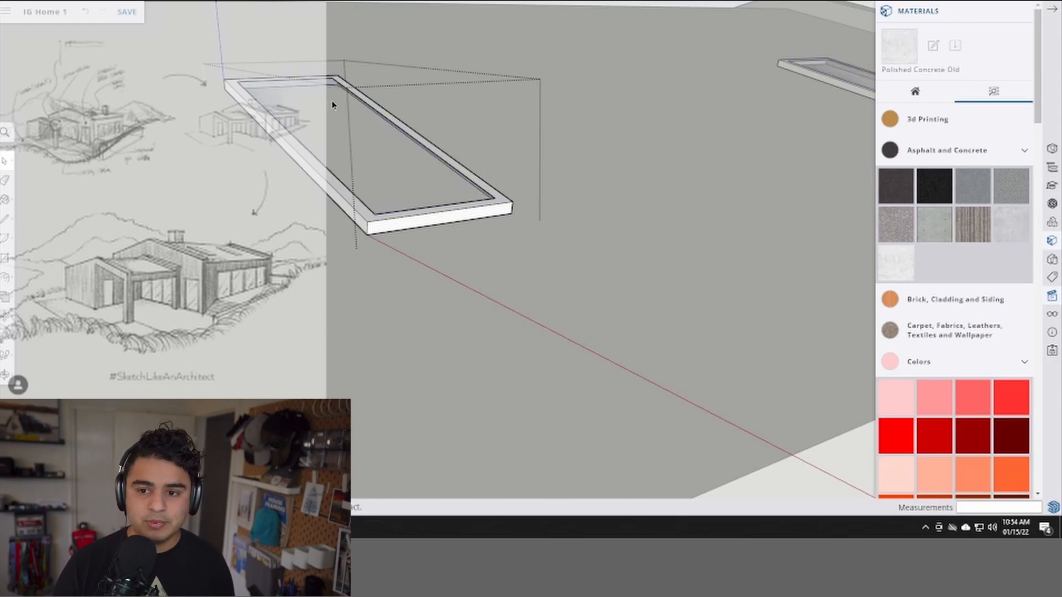
scroll(332, 102, up, 5)
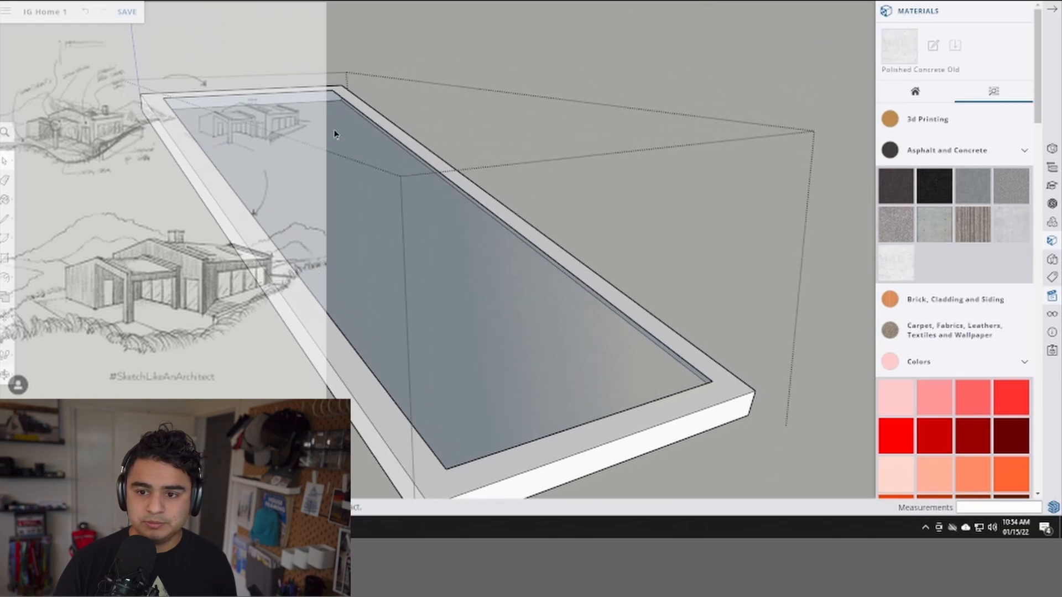
key(ctrl+z)
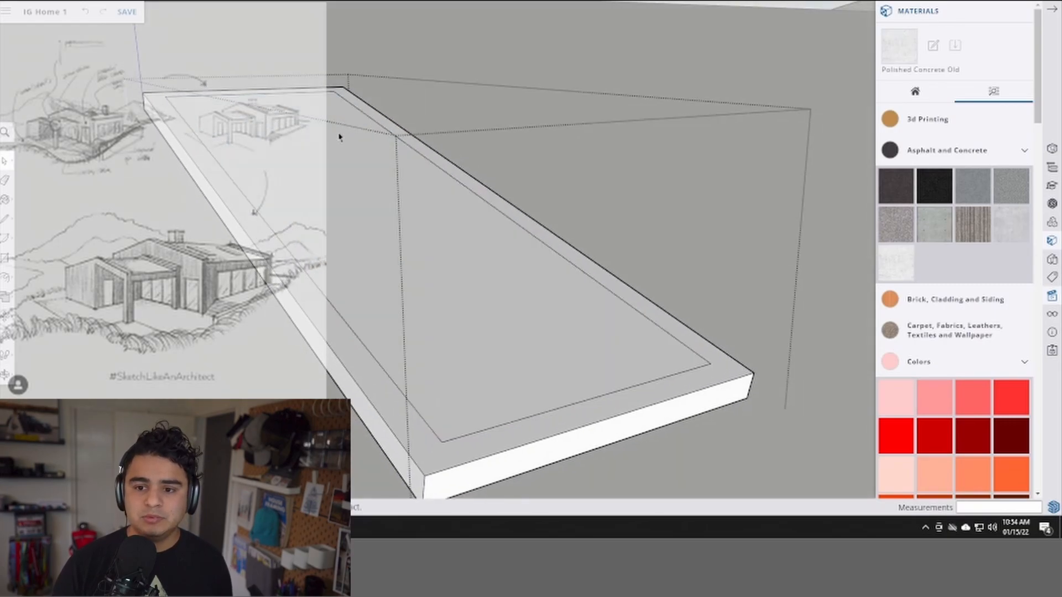
- Try to push the skylight's inner top face down 2"
key(p)
click(337, 150)
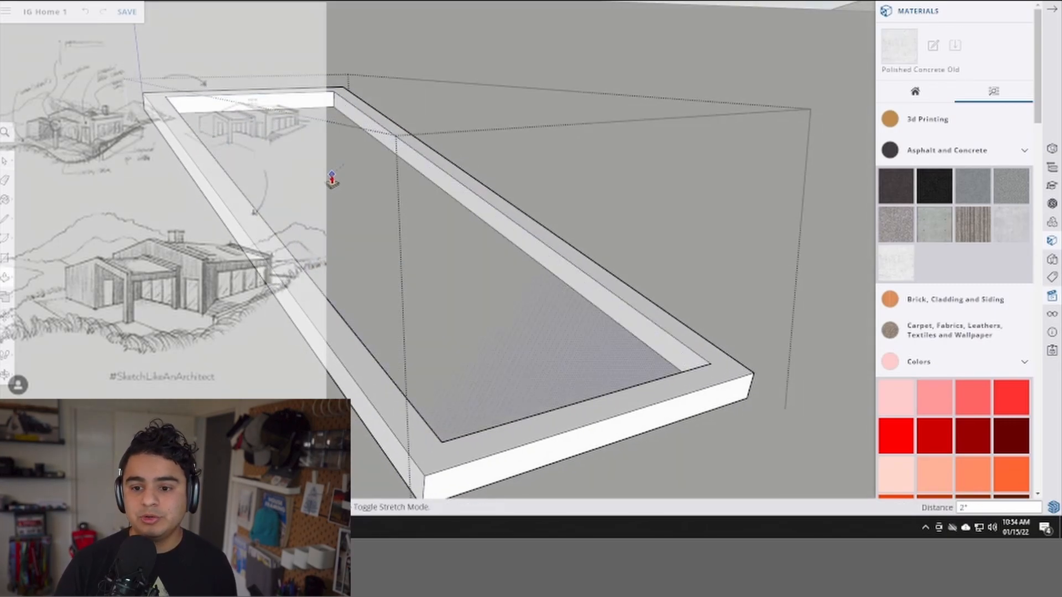
key(space)
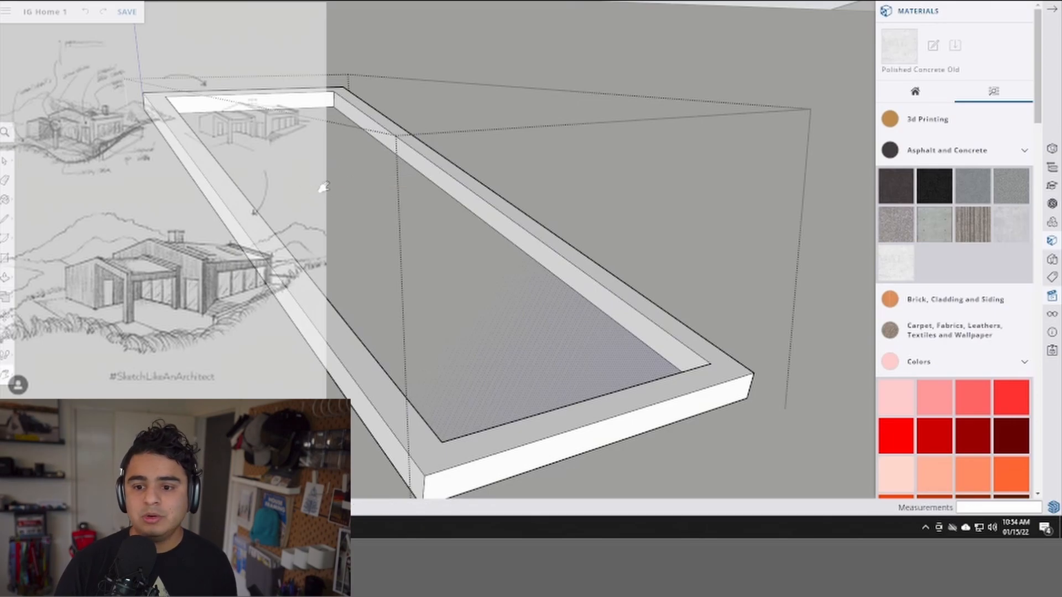
shift+middle_drag(317, 169, 315, 167)
key(ctrl+z)
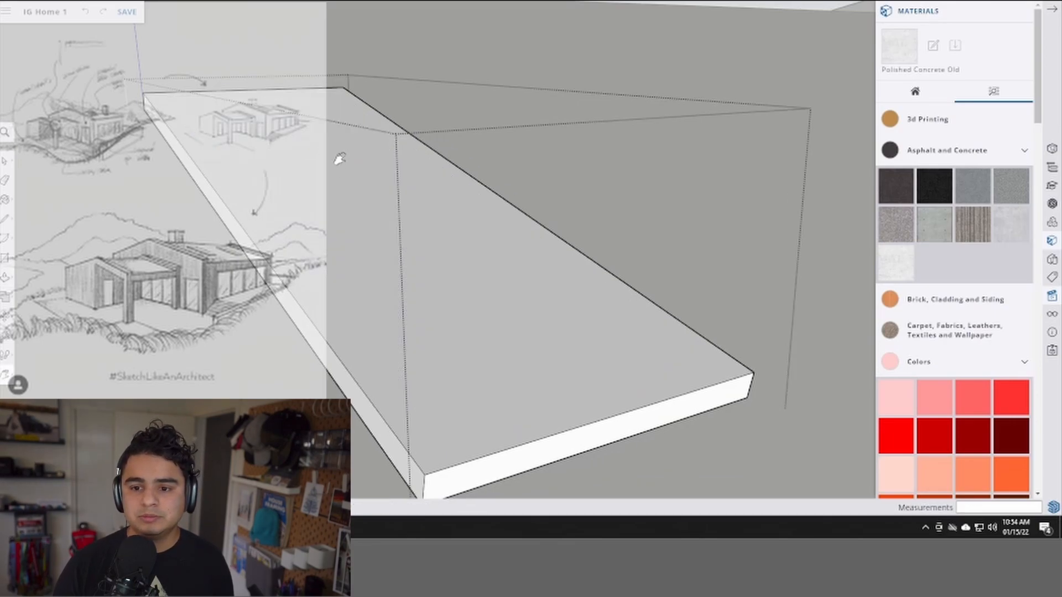
key(ctrl+y)
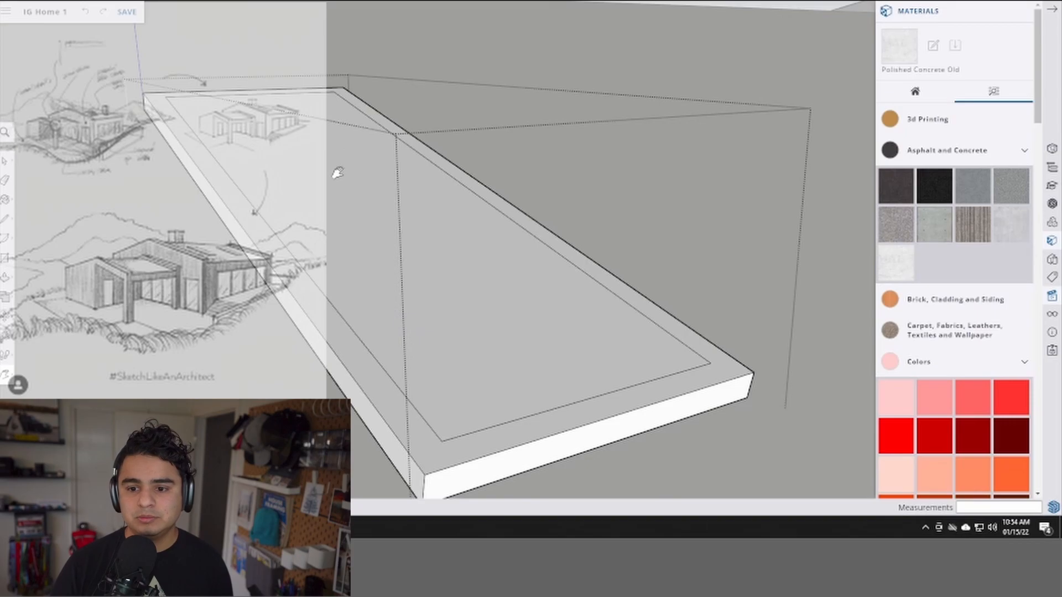
- Copy the skylight's inner top face, and push the original down 2" to leave an open frame
click(327, 195)
key(p)
click(333, 193)
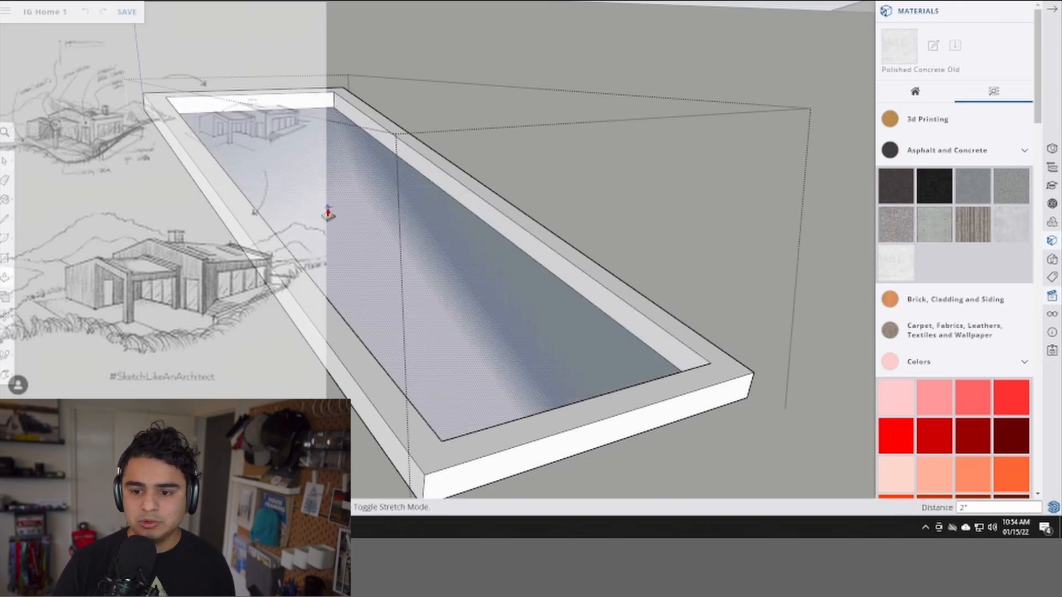
click(325, 216)
key(space)
middle_drag(365, 210, 302, 176)
middle_drag(344, 237, 312, 235)
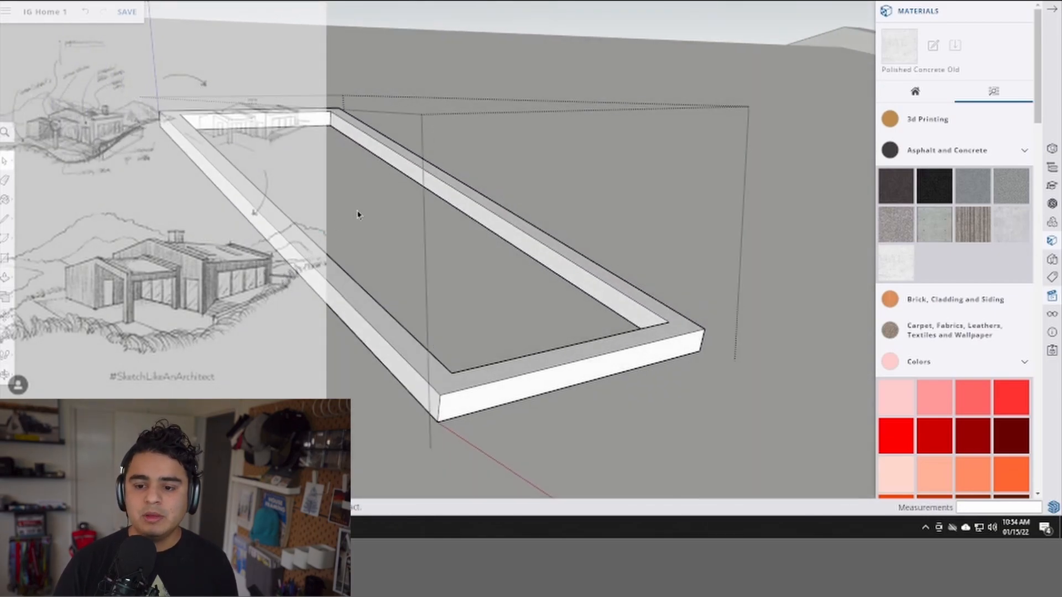
right_click(393, 207)
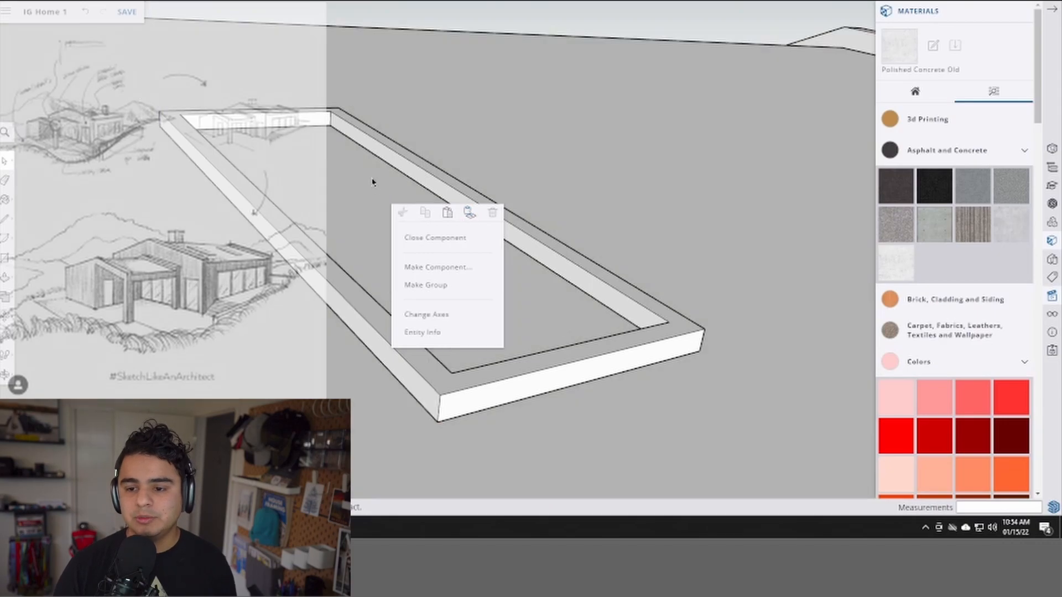
click(394, 159)
double_click(393, 160)
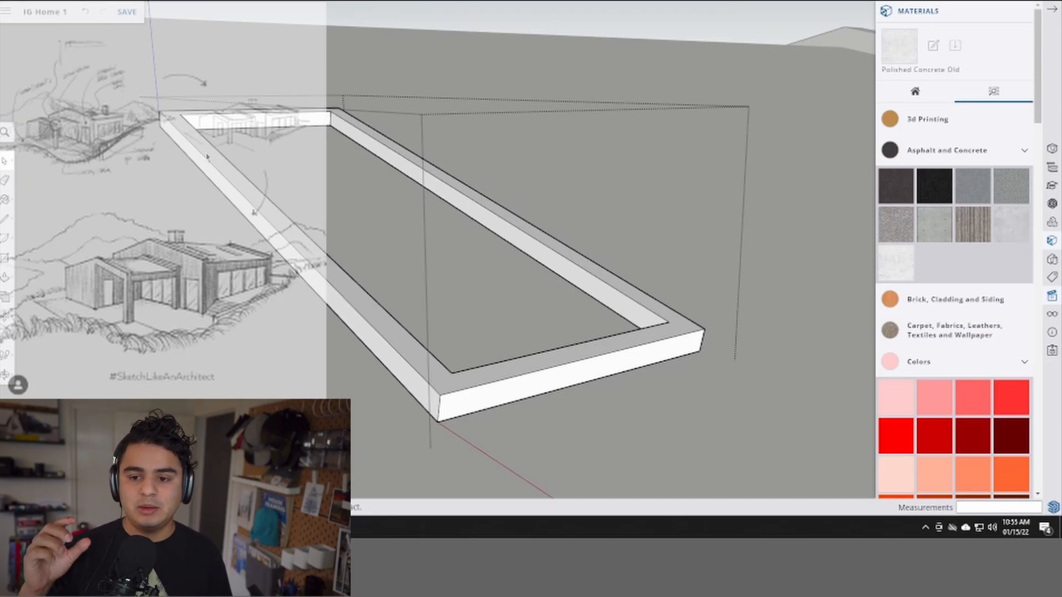
double_click(206, 155)
key(g)
key(Escape)
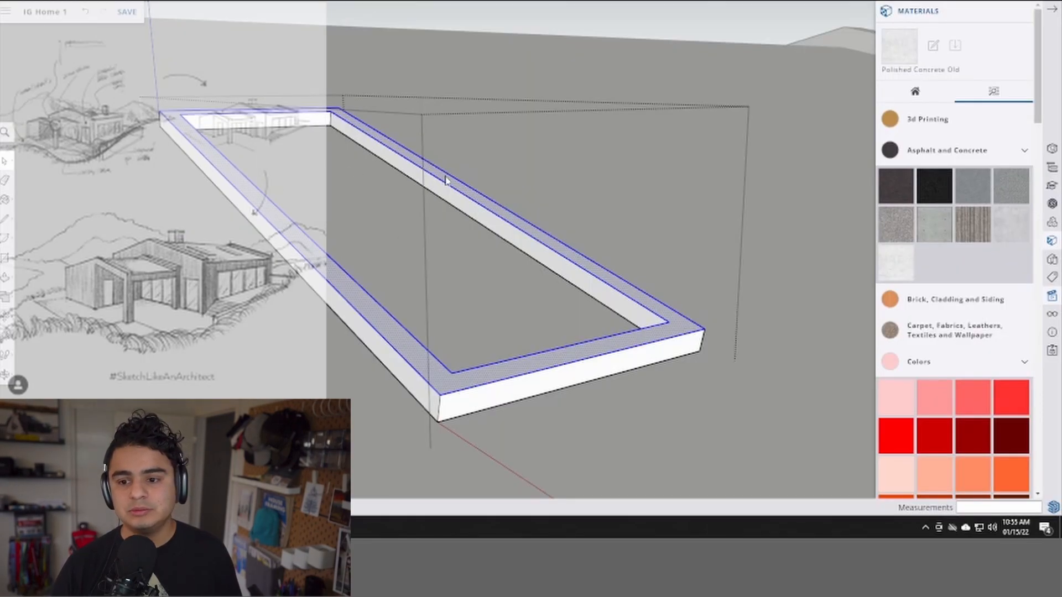
- Save the model and turn the entire skylight frame into its own component
click(127, 12)
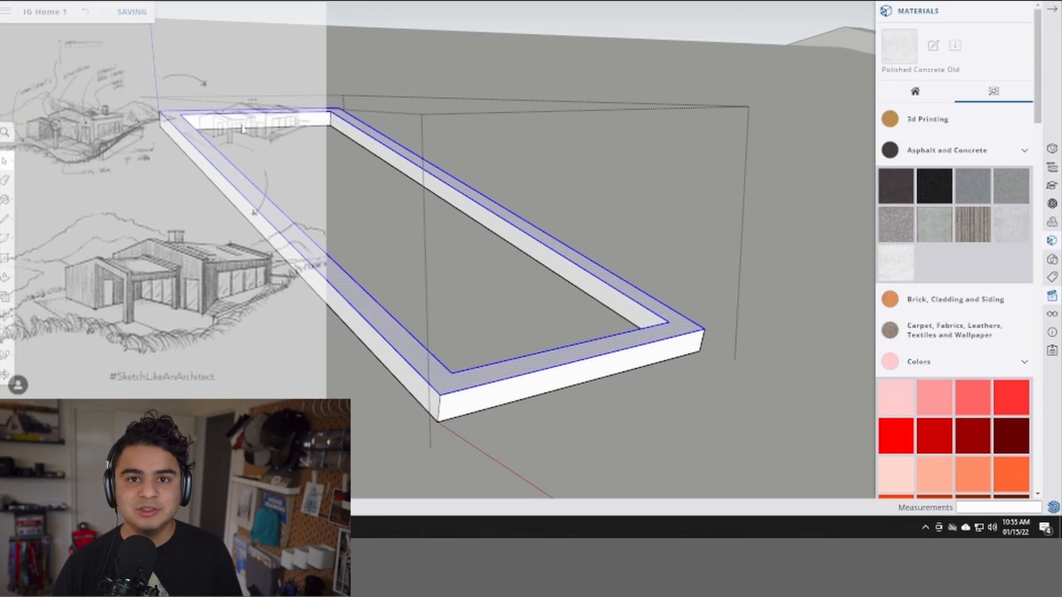
middle_drag(259, 131, 246, 126)
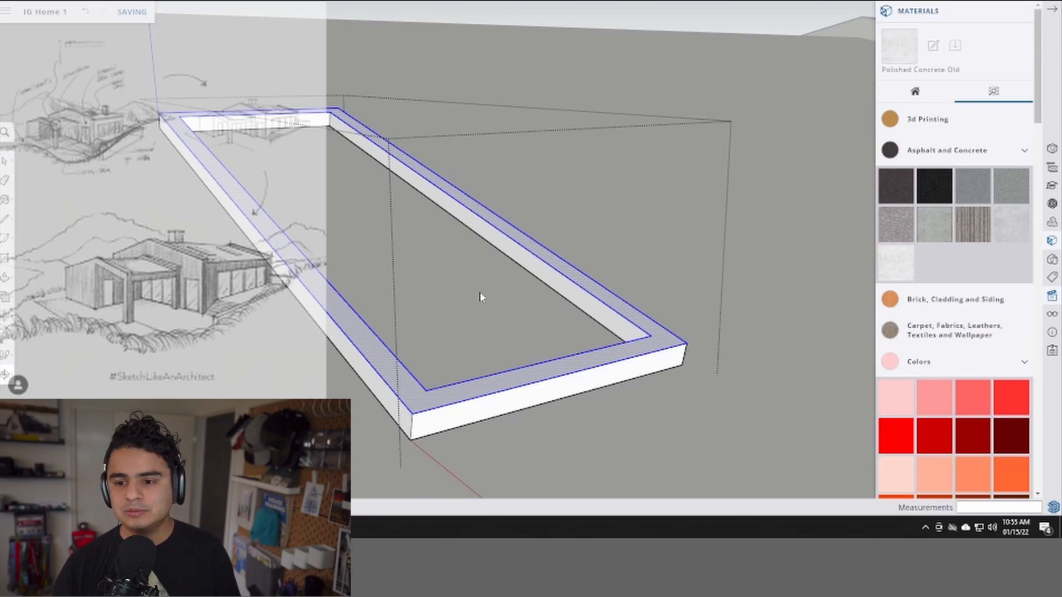
scroll(479, 296, down, 3)
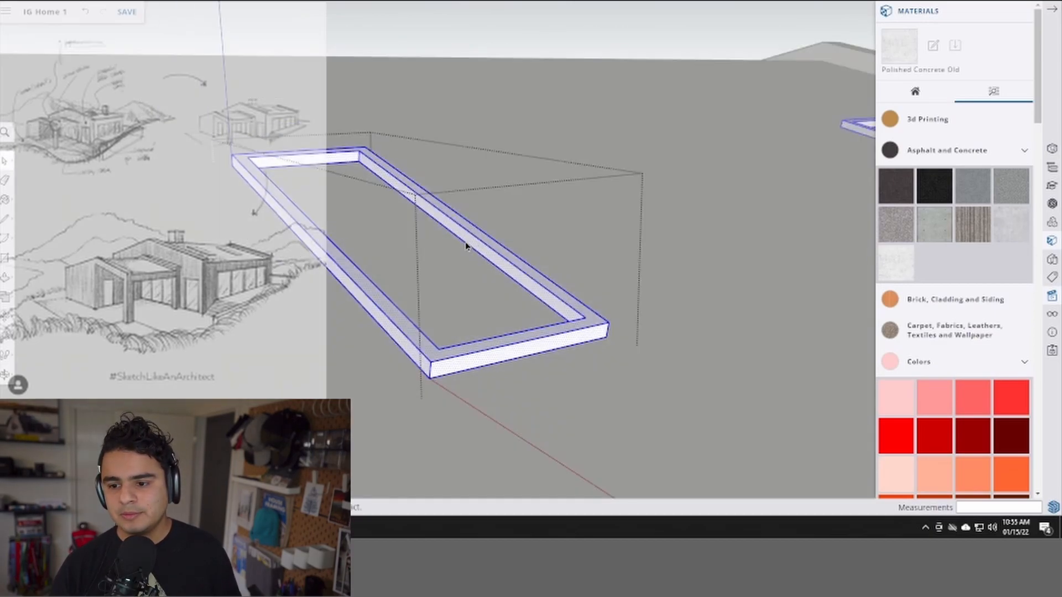
key(g)
key(Return)
- Paste the copied inner face in place within the skylight frame and make it a separate component
right_click(388, 231)
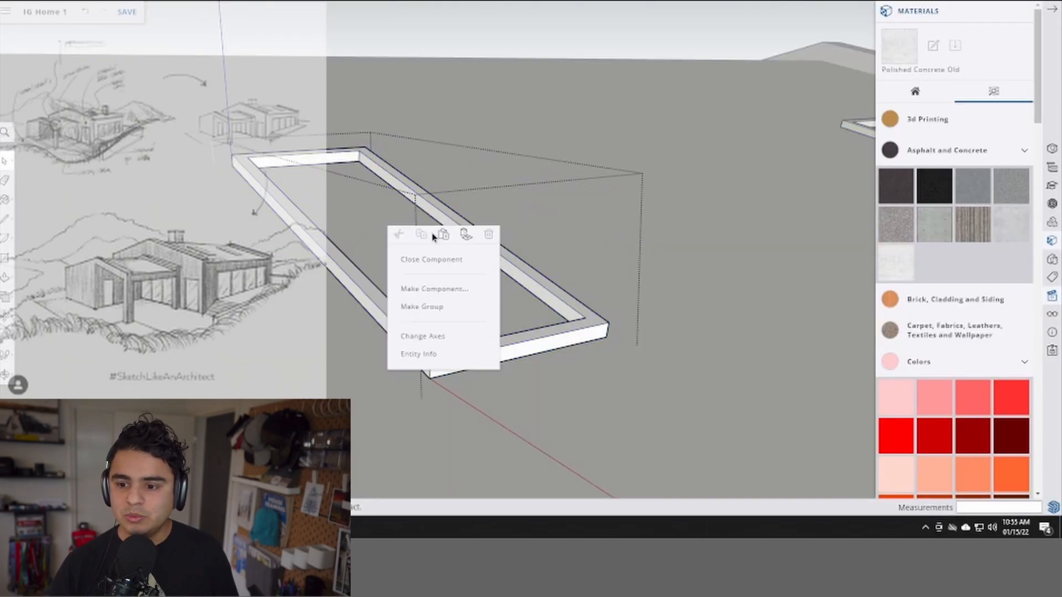
click(467, 235)
key(g)
key(Return)
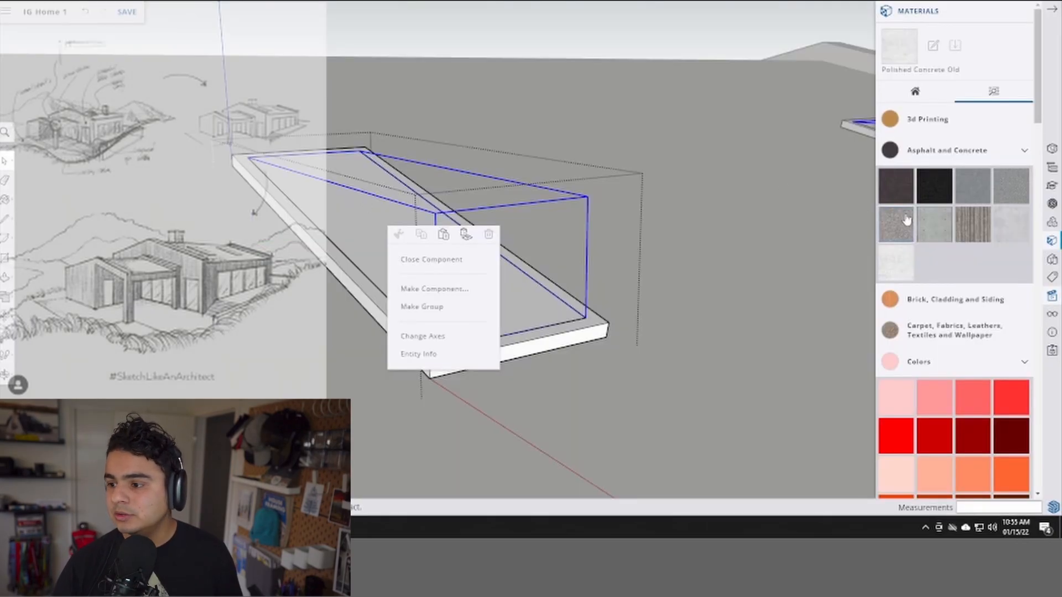
- Sample the materials of the large front window and paint the skylight's pane with its glass and the skylight's frame with its frame material
scroll(552, 241, down, 2)
scroll(436, 213, down, 5)
key(b)
scroll(486, 232, down, 2)
shift+middle_drag(487, 232, 479, 192)
key(alt)
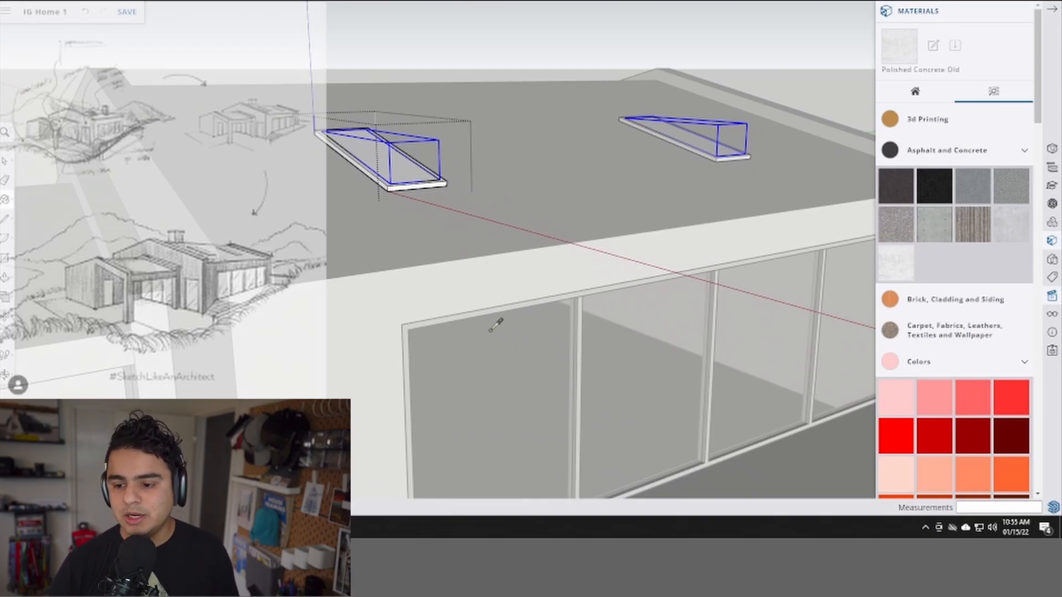
key(alt)
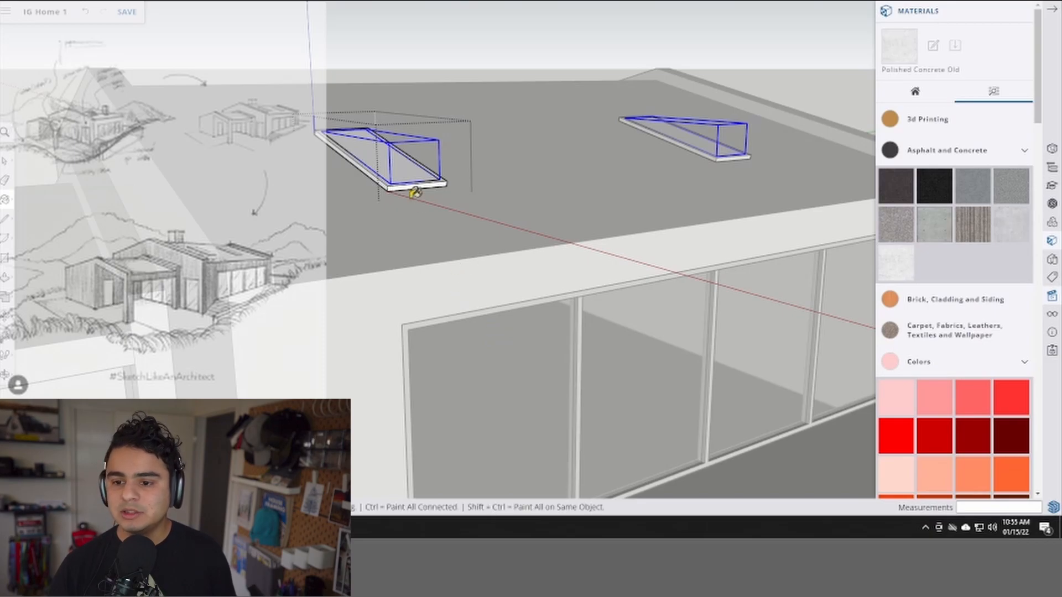
click(399, 167)
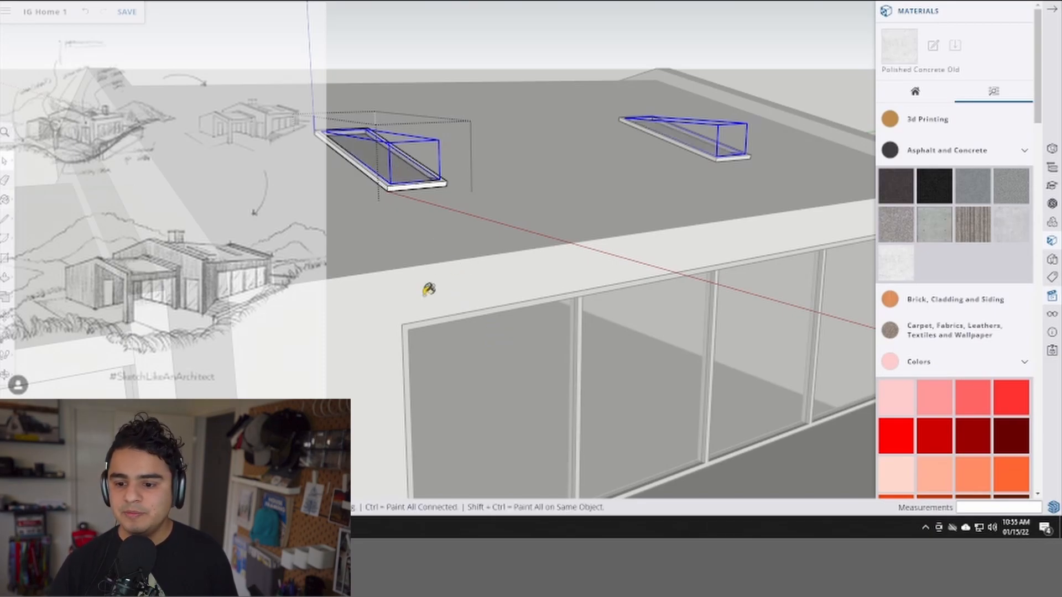
key(alt)
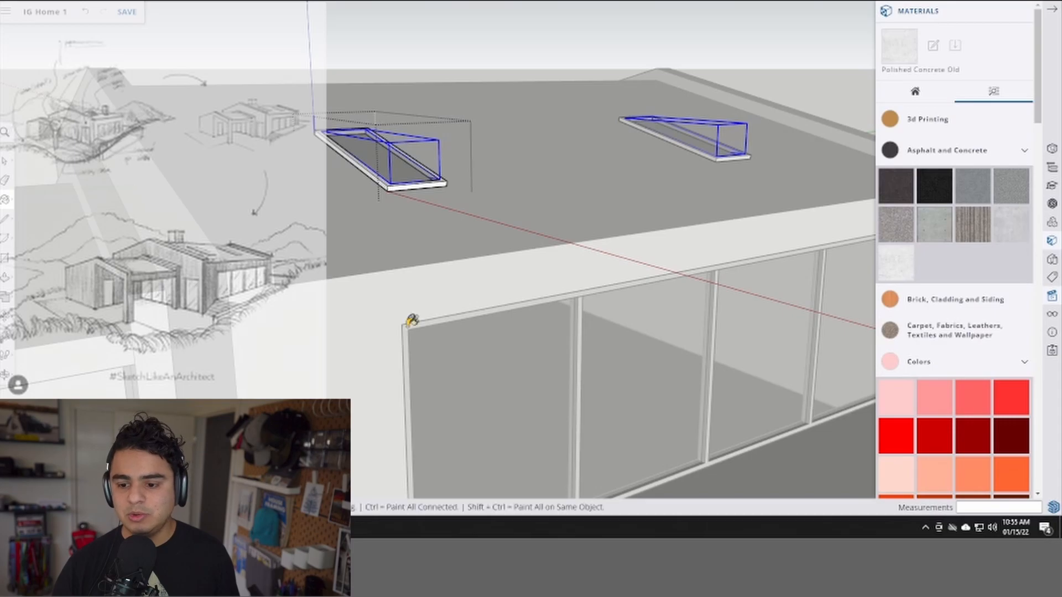
scroll(387, 166, up, 5)
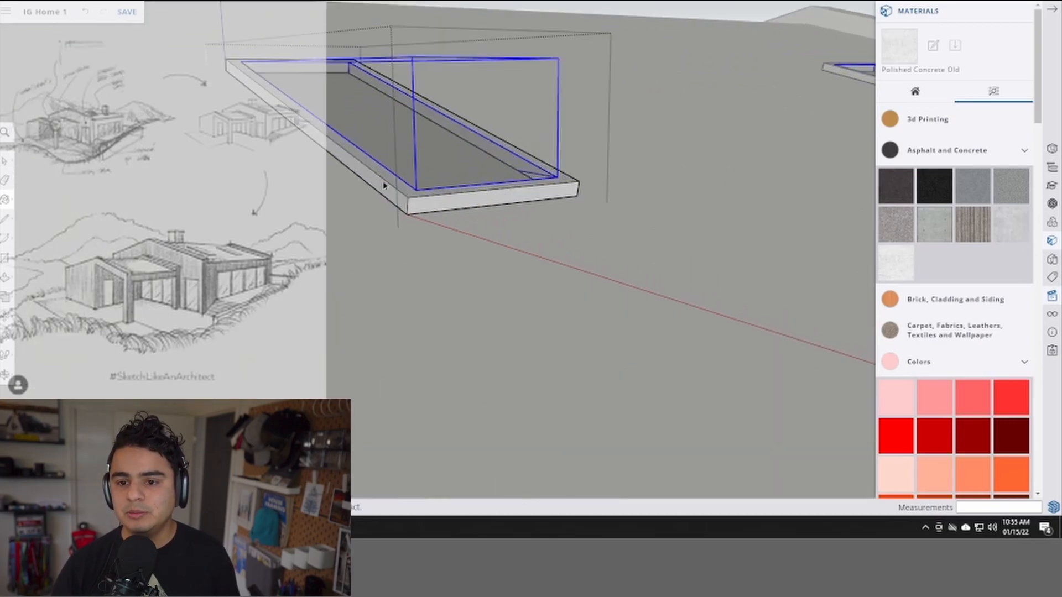
- Recall the saved Scene 1 view to compare the two roof skylights with the reference sketch
scroll(390, 175, down, 5)
scroll(424, 207, down, 5)
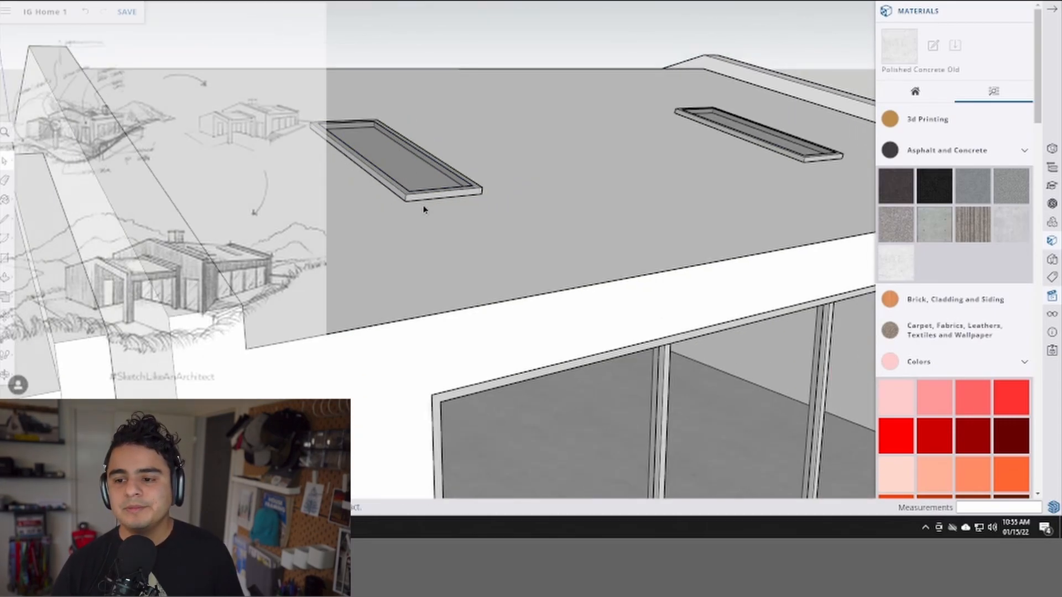
scroll(918, 246, down, 15)
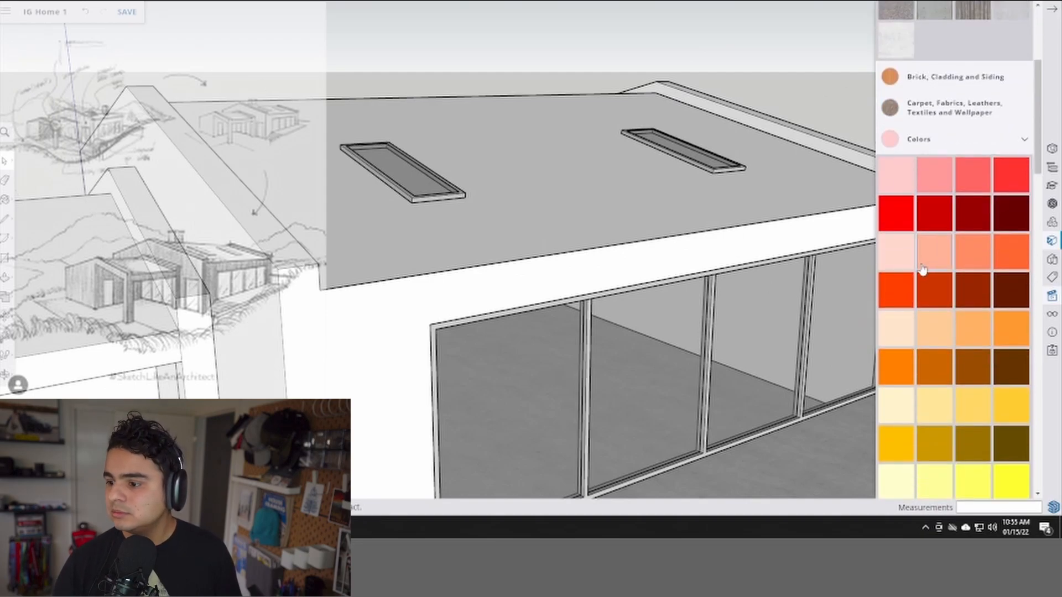
scroll(928, 305, down, 5)
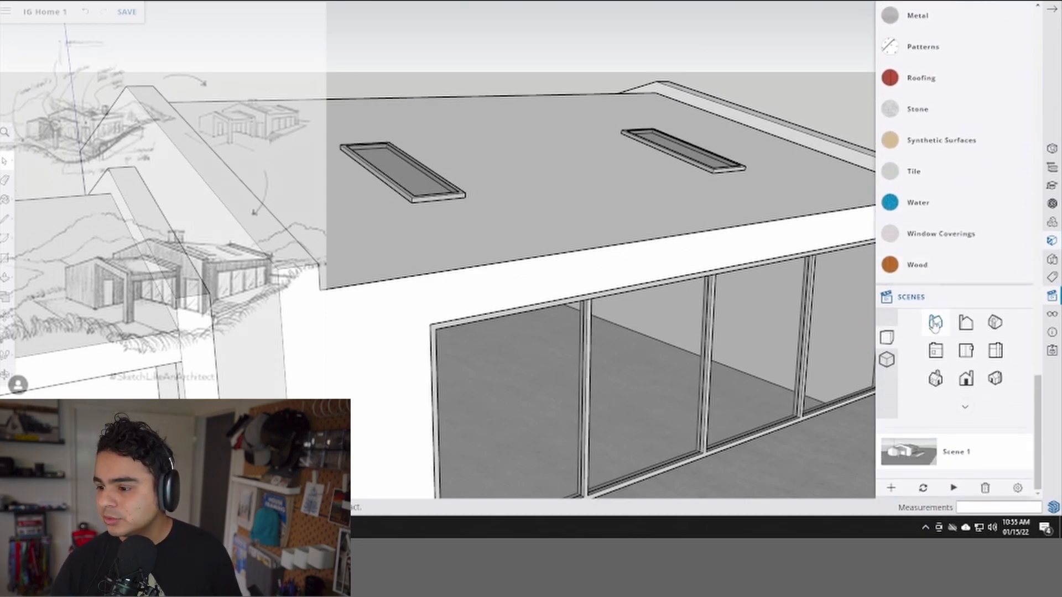
click(905, 463)
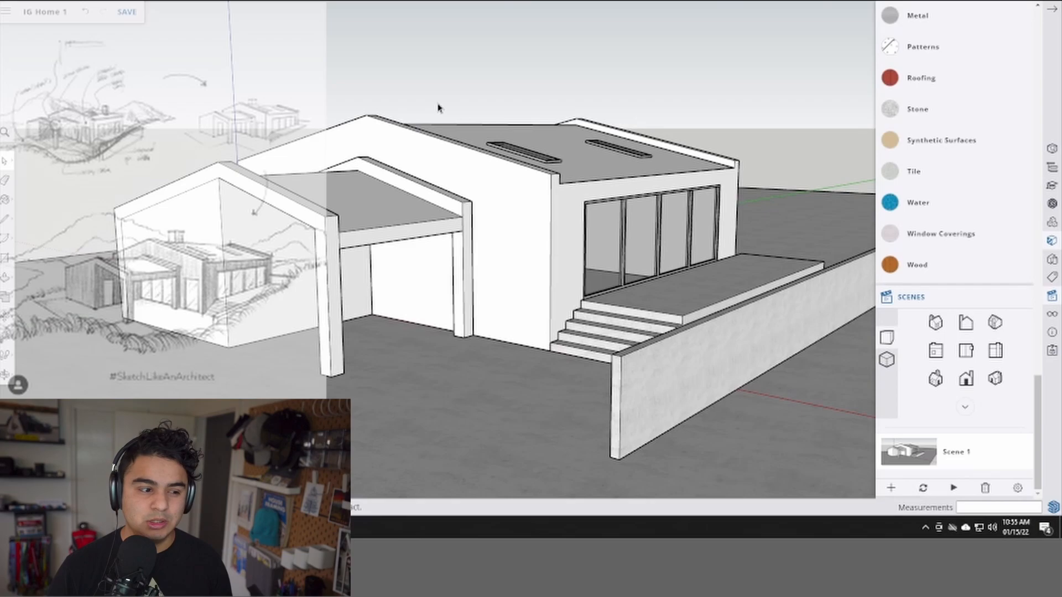
- Enlarge the roof skylight nearest the carport by scaling it uniformly about its opposite corner
middle_drag(586, 141, 537, 159)
scroll(536, 159, up, 5)
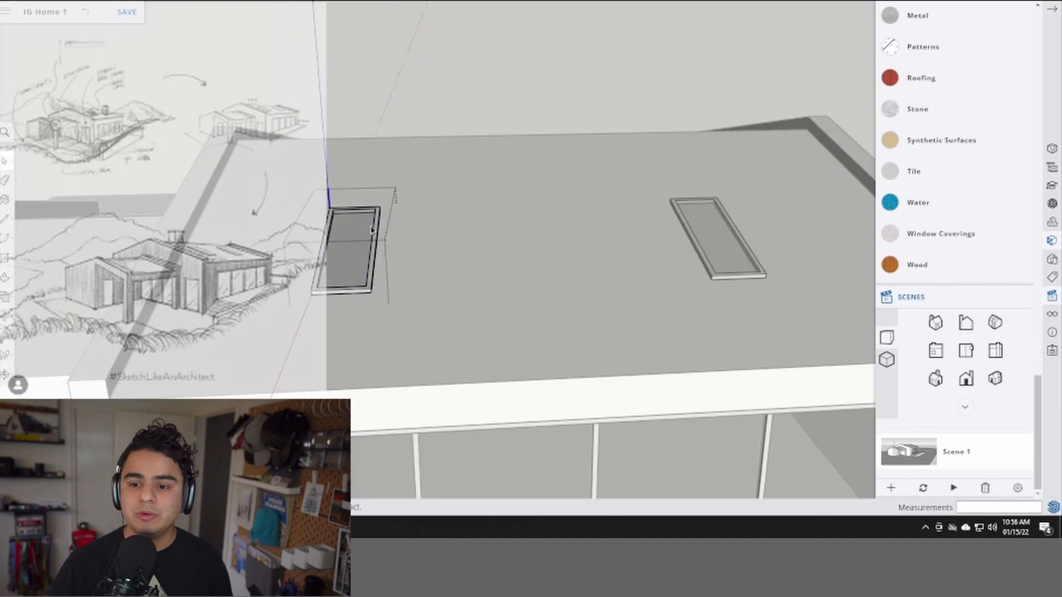
middle_drag(361, 214, 359, 198)
drag(358, 187, 401, 287)
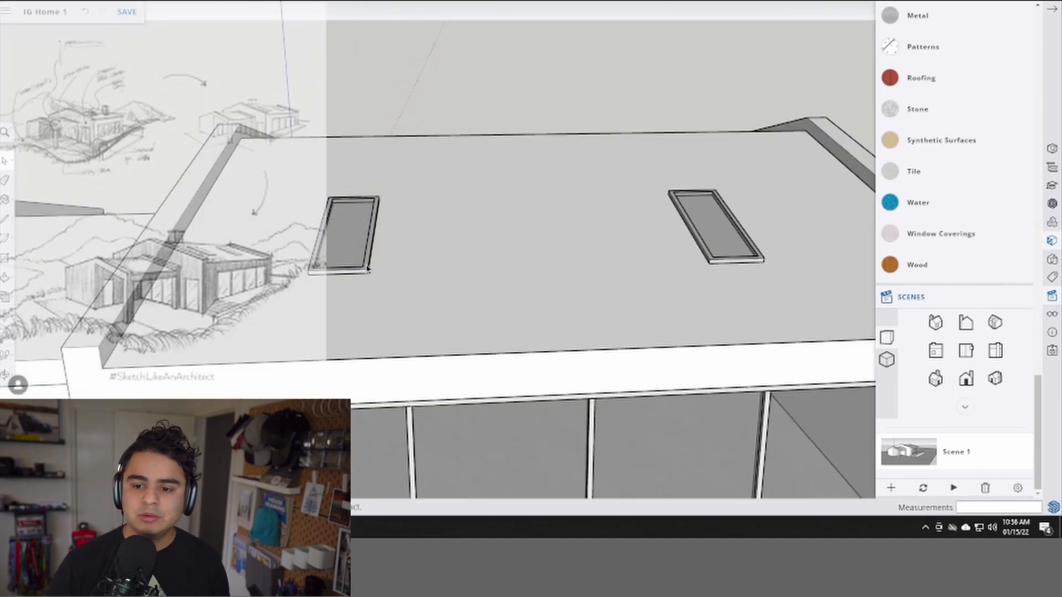
click(374, 238)
key(s)
middle_drag(375, 210, 342, 202)
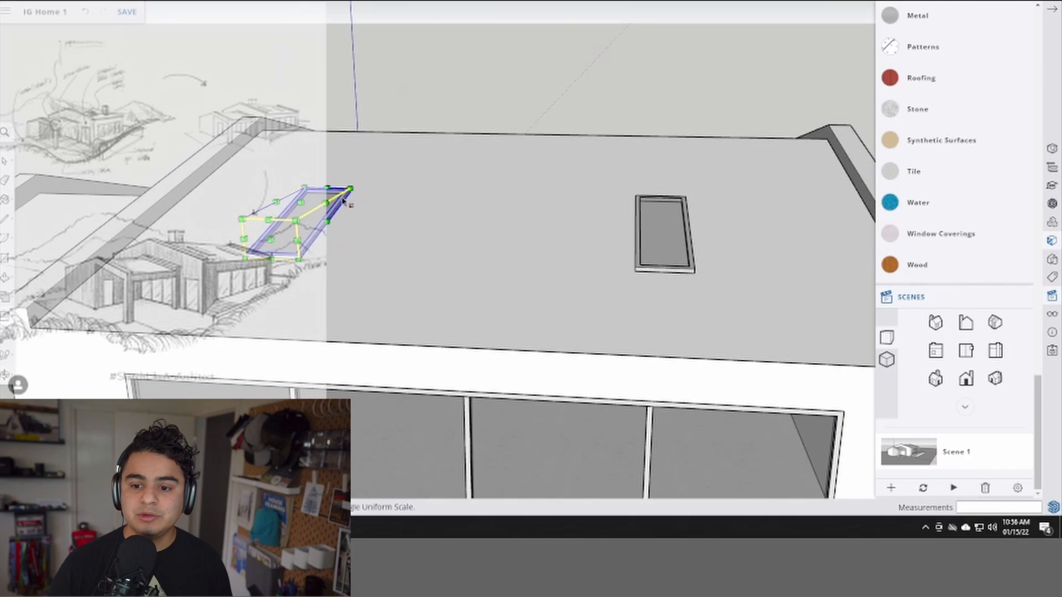
click(350, 189)
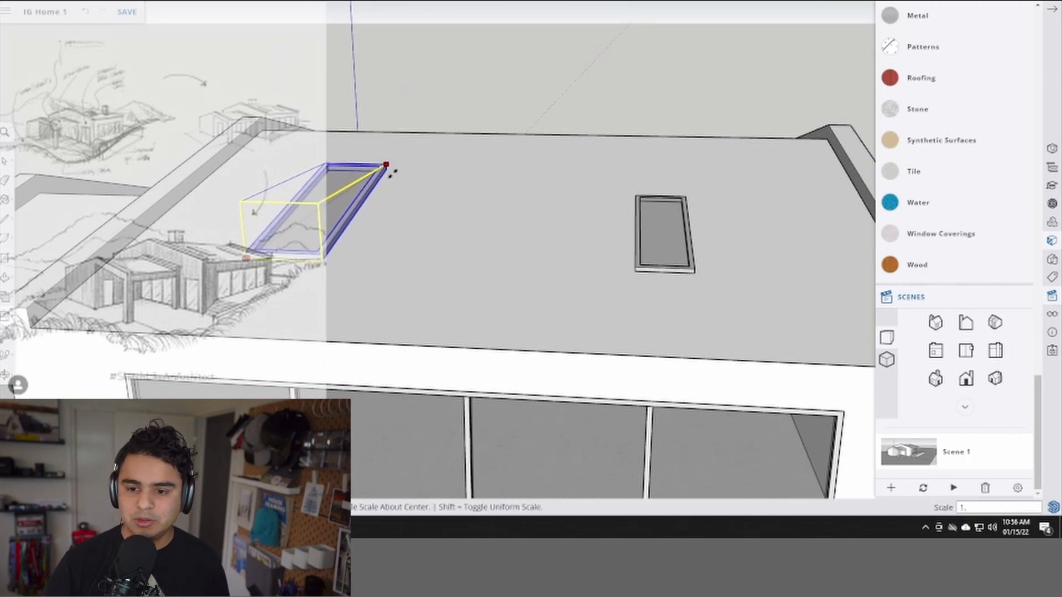
click(393, 174)
- Uniformly enlarge the other roof skylight to a similar size and check both from the saved Scene 1 view
click(695, 208)
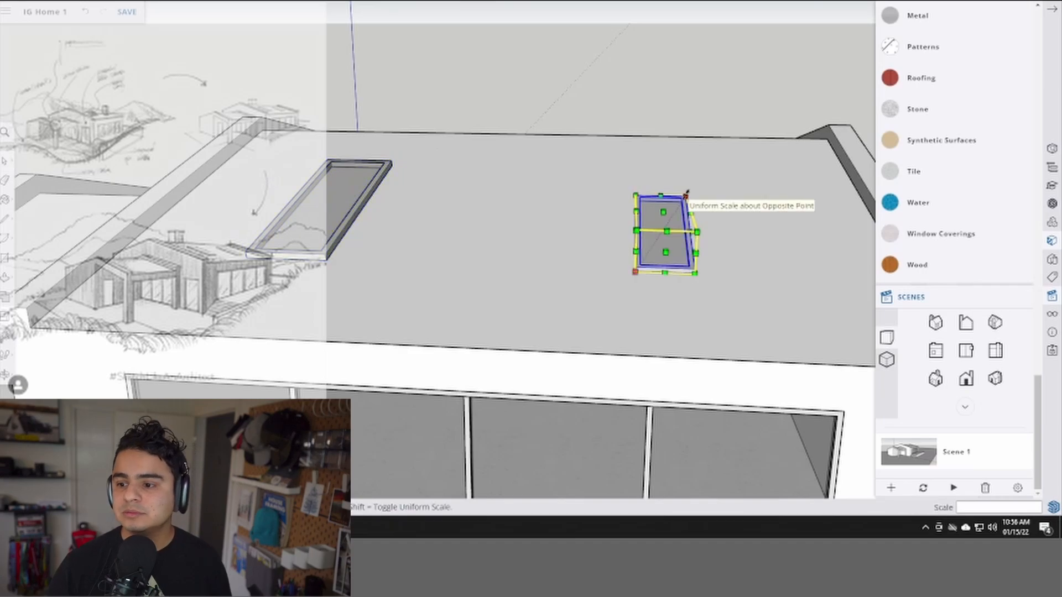
click(686, 195)
click(694, 187)
click(433, 218)
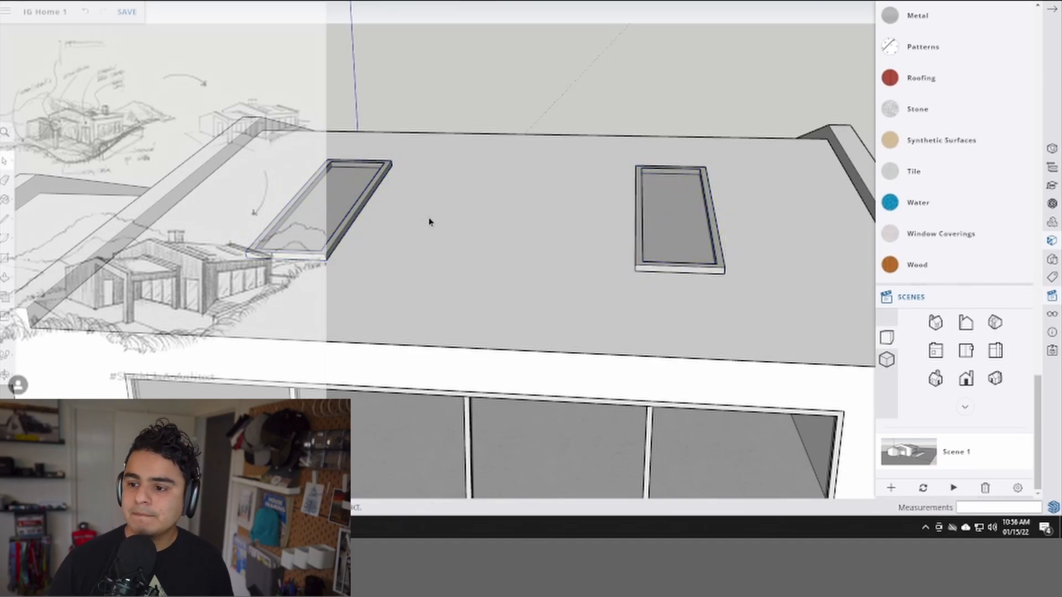
middle_drag(433, 218, 398, 238)
click(907, 453)
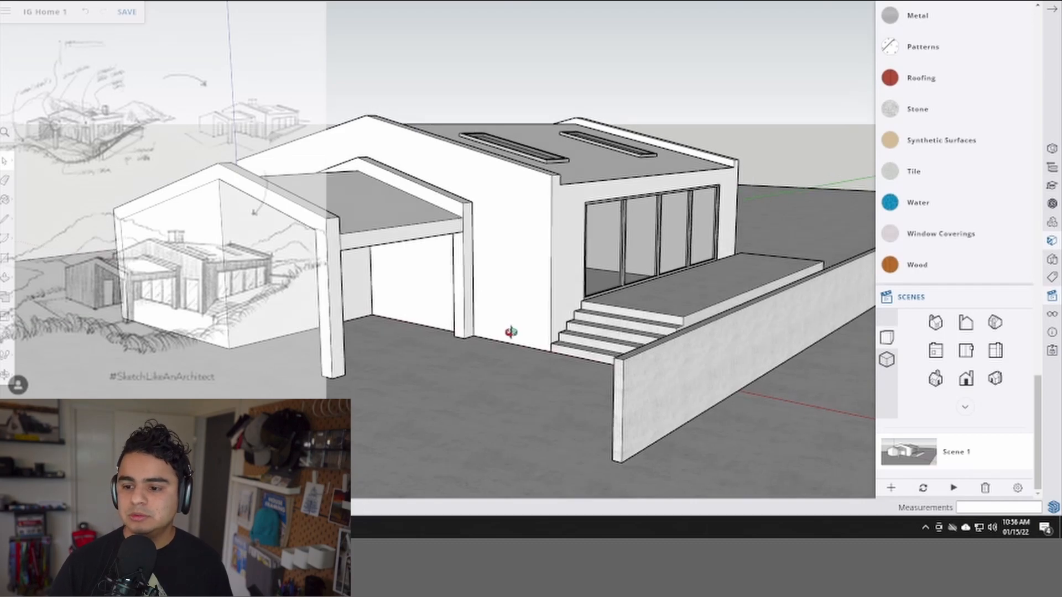
- Place a vertical guide 12" in from the gable wall's corner beside the terrace steps
scroll(531, 345, up, 5)
key(l)
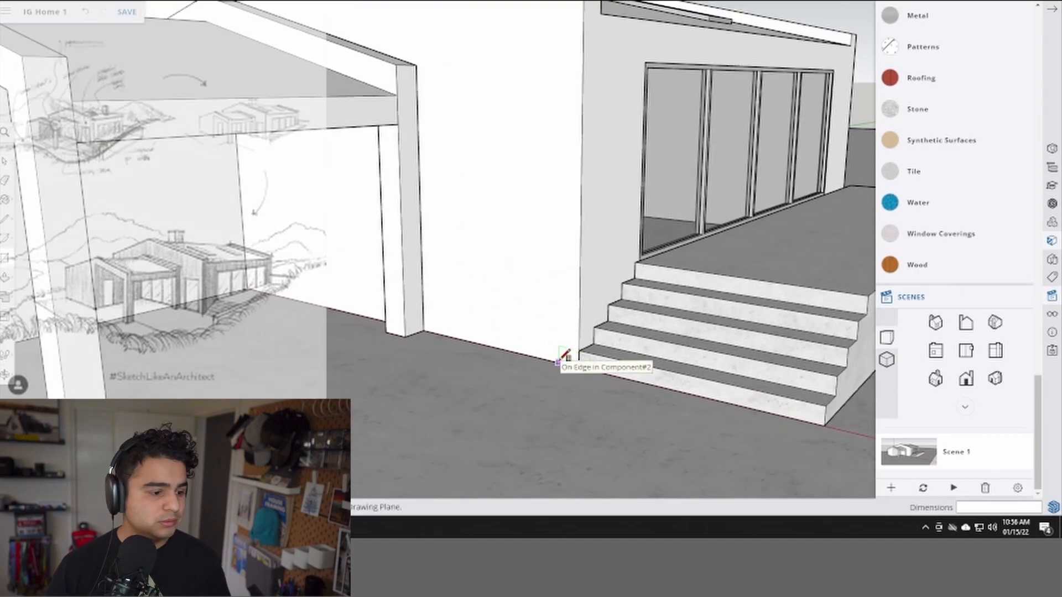
click(558, 362)
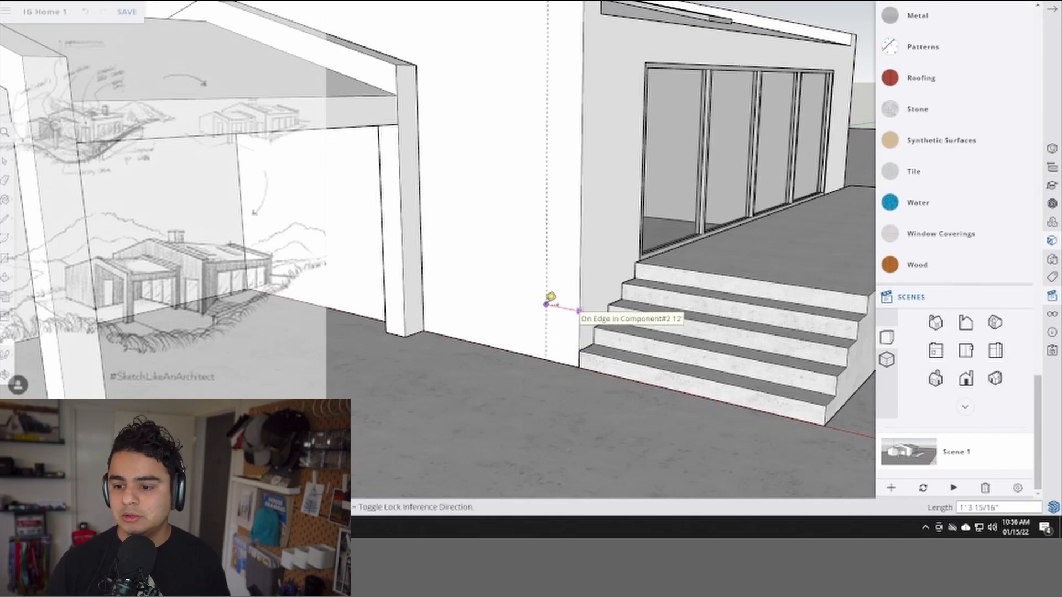
key(Escape)
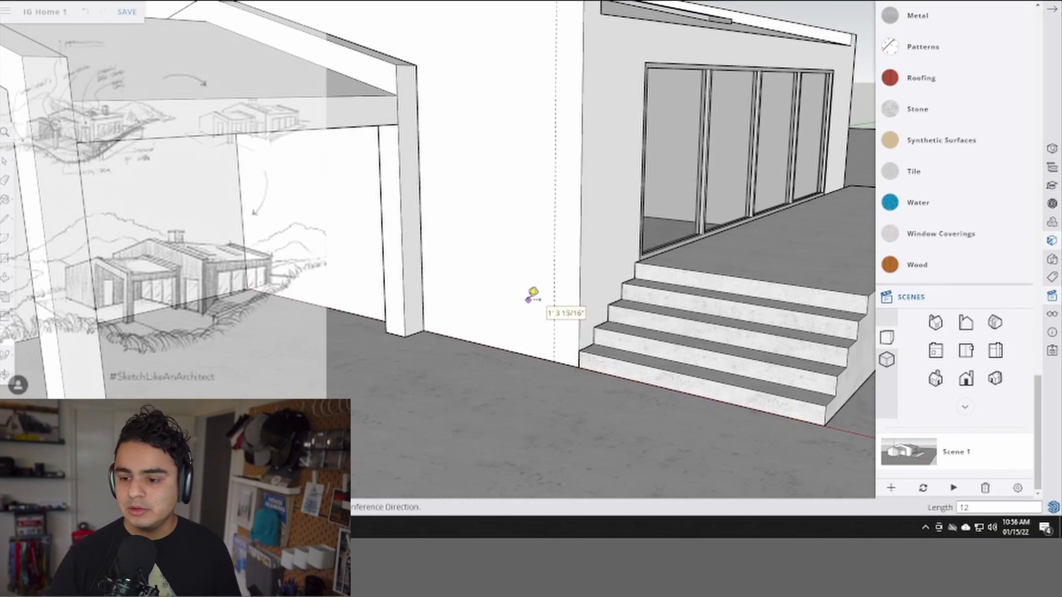
key(space)
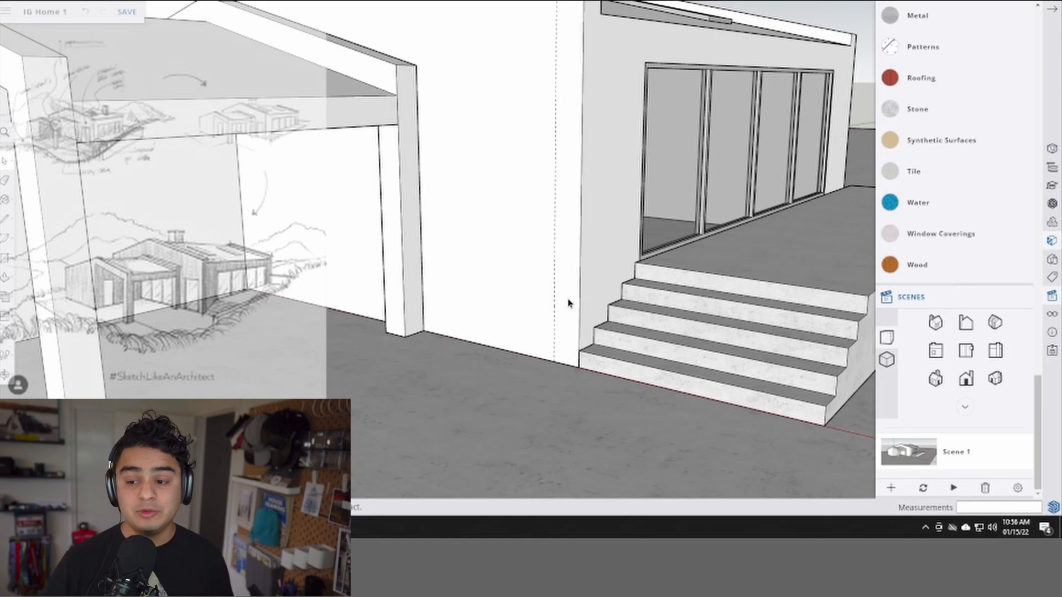
key(t)
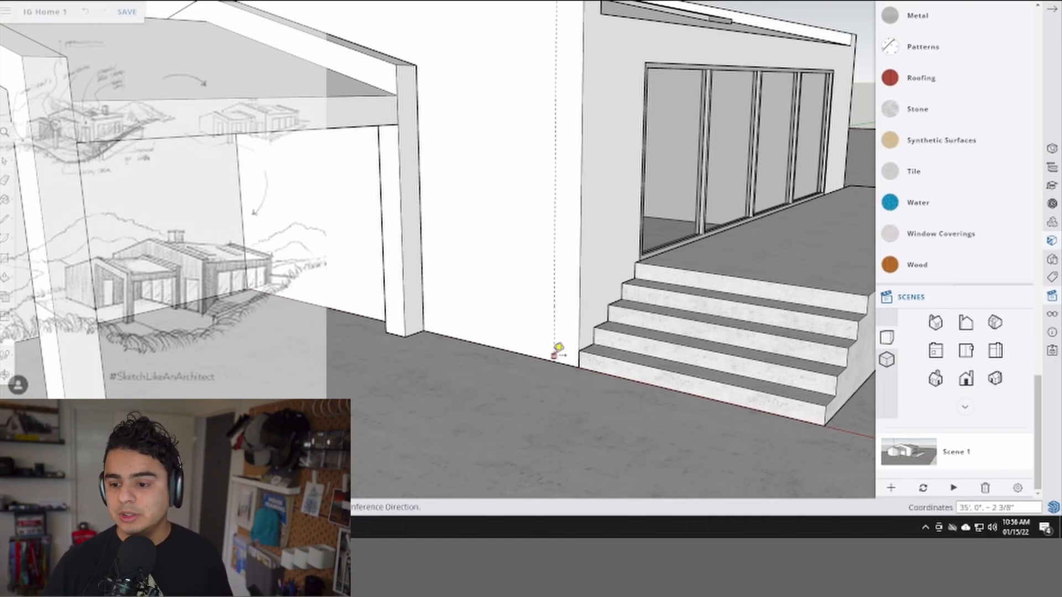
- Add a vertical guide 5' from the existing wall guide and a horizontal guide 8' 6" above the ground
click(555, 342)
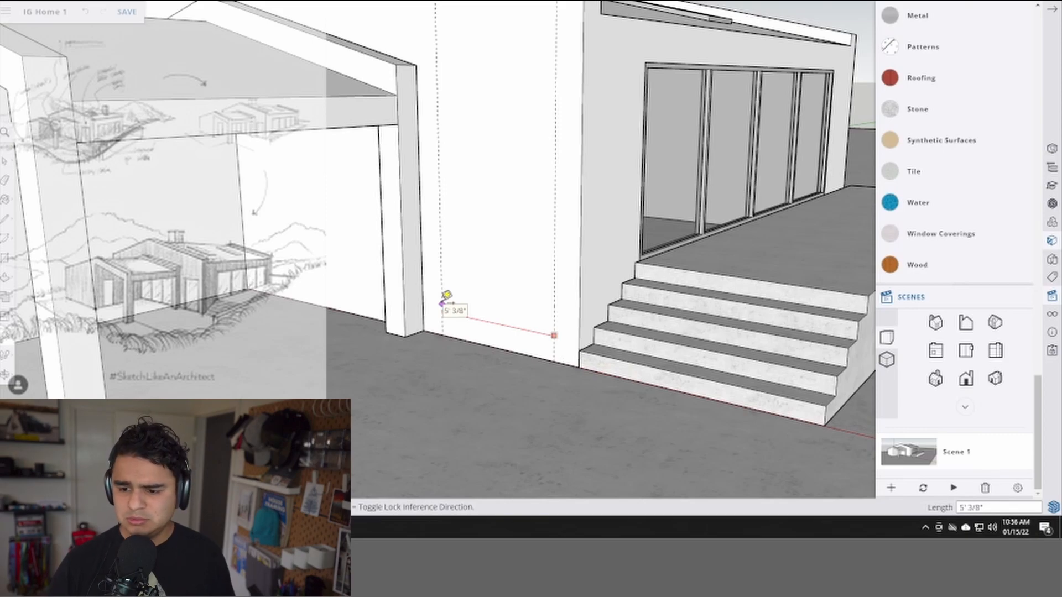
click(446, 302)
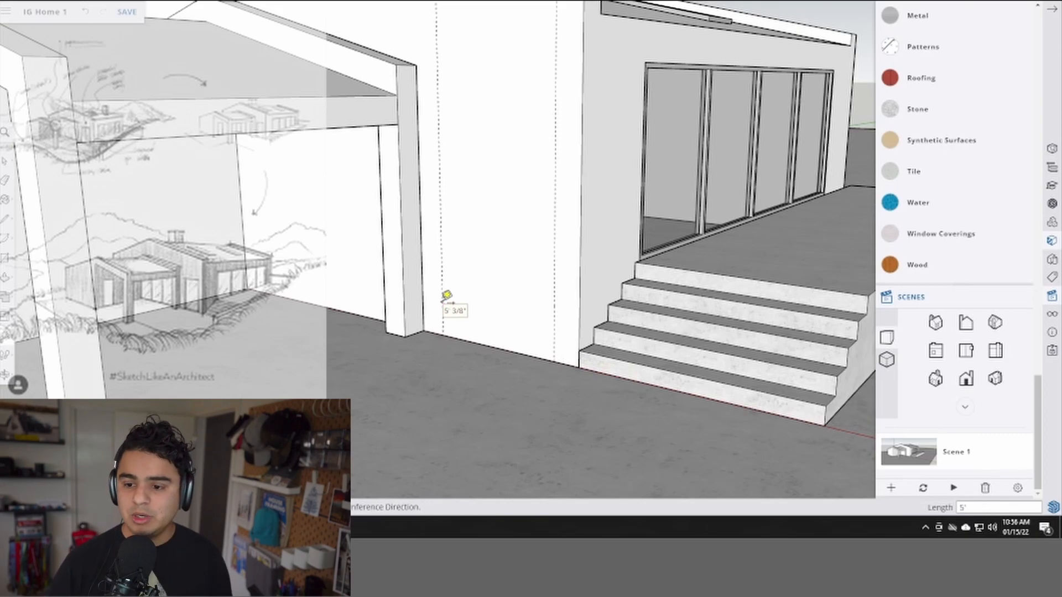
click(483, 343)
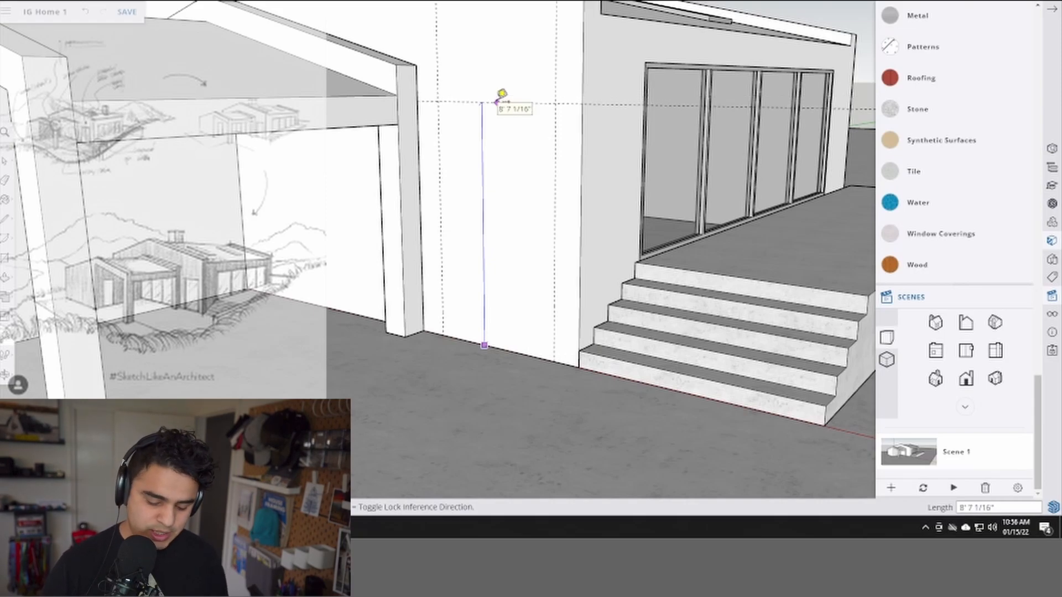
click(497, 101)
- Draw a 5' by 8' 6" door rectangle on the guides and offset its outline inward 2"
key(l)
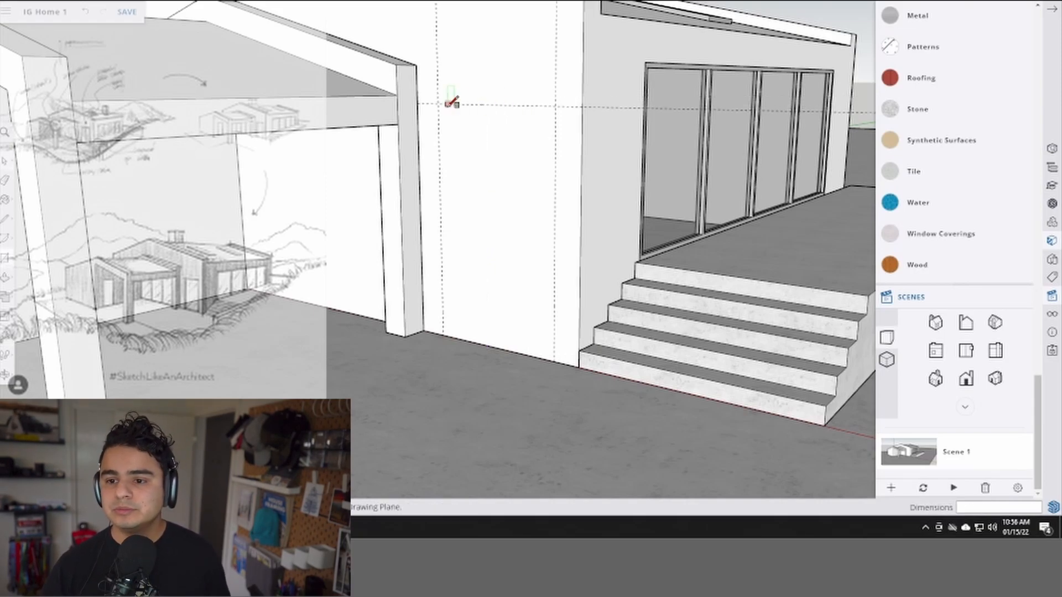
click(438, 104)
click(555, 360)
key(f)
click(514, 193)
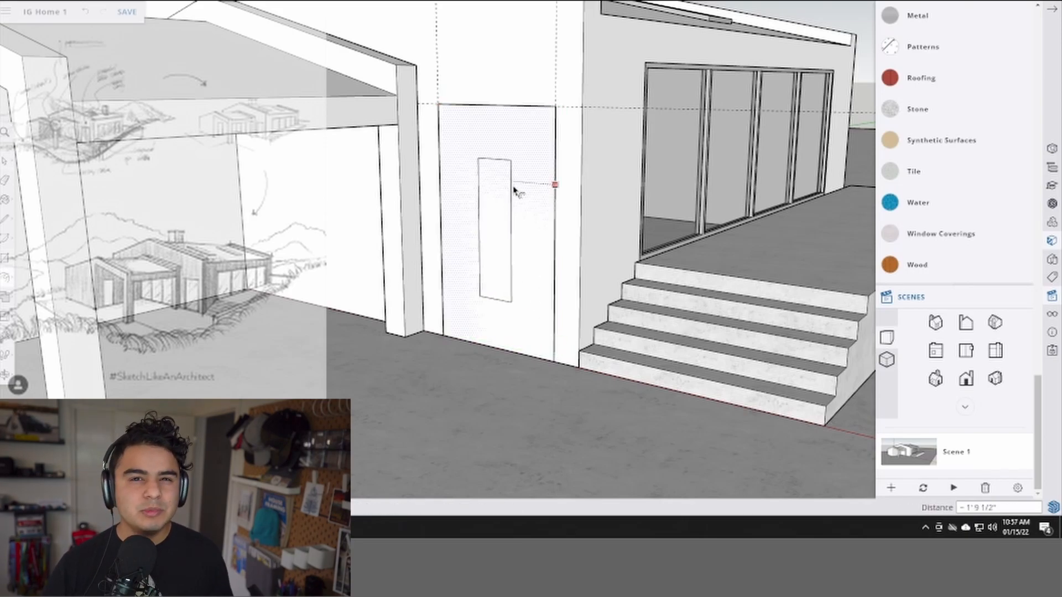
text(2)
key(Return)
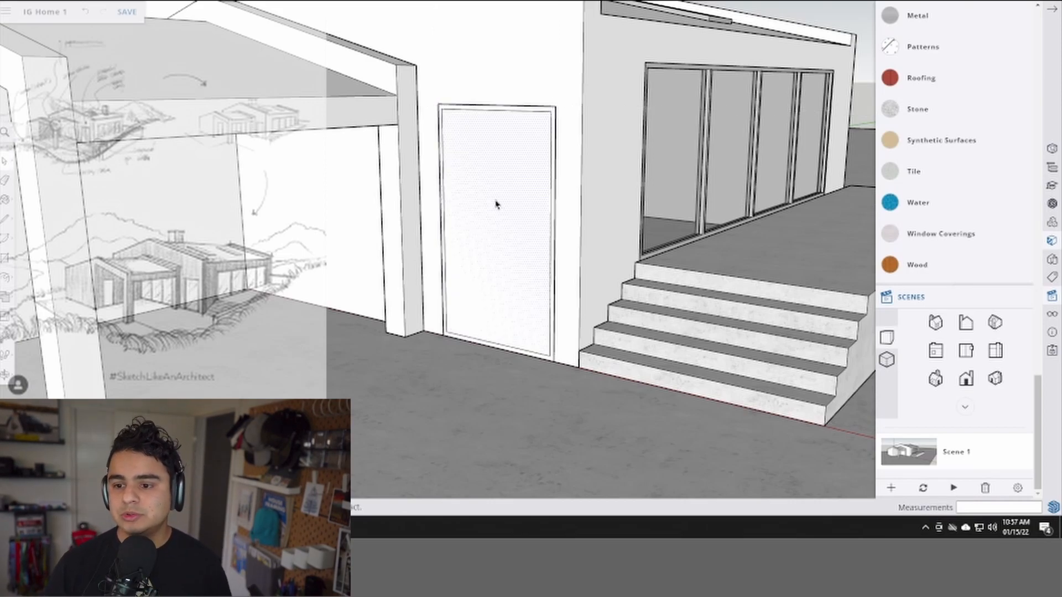
- Extrude the door frame border 4" out from the wall and make the frame a component
key(p)
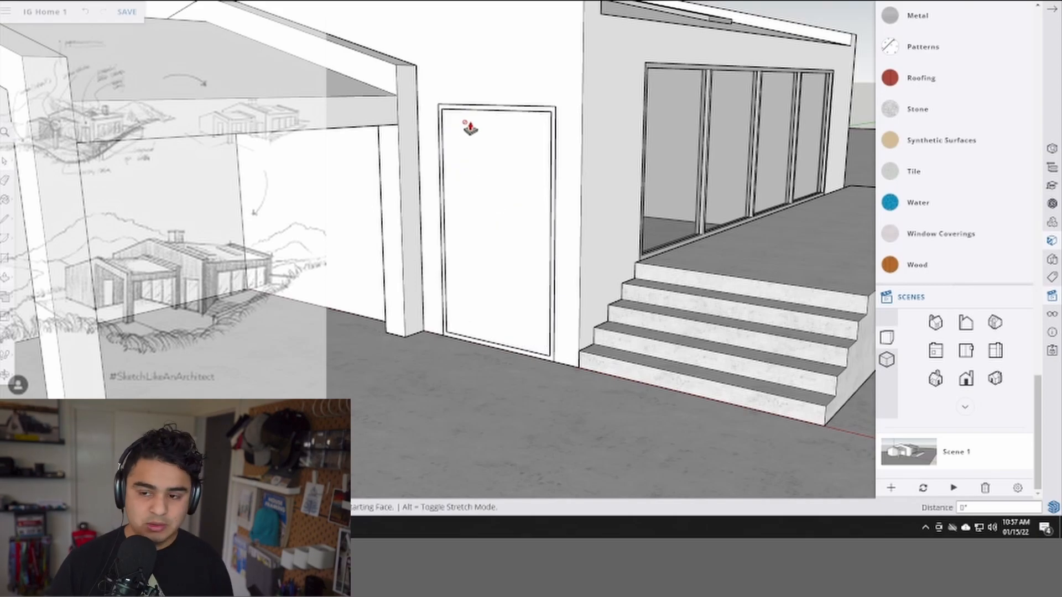
click(470, 116)
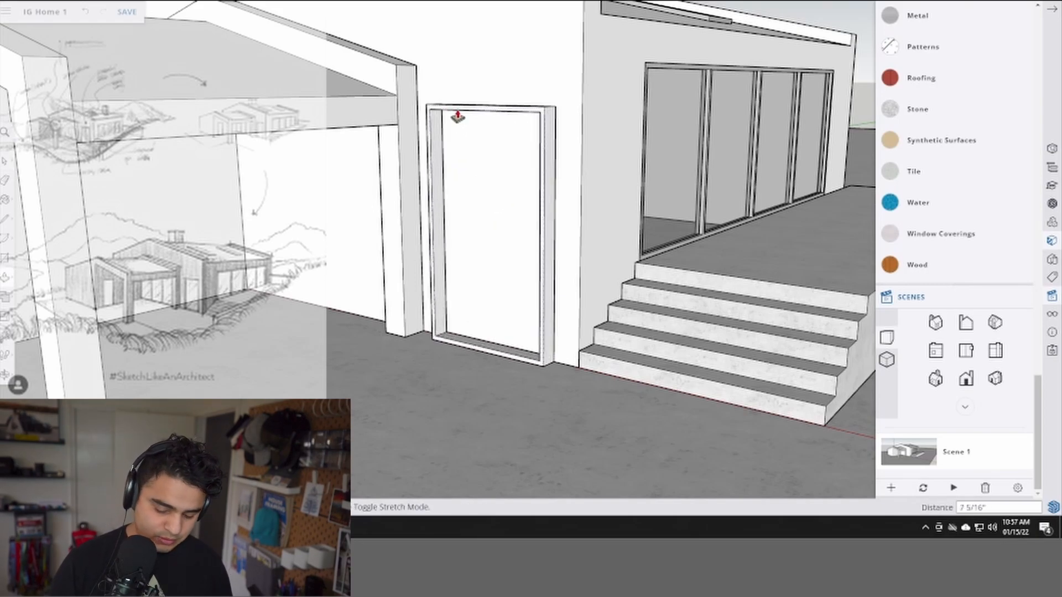
text(4)
key(Return)
key(space)
key(g)
key(Return)
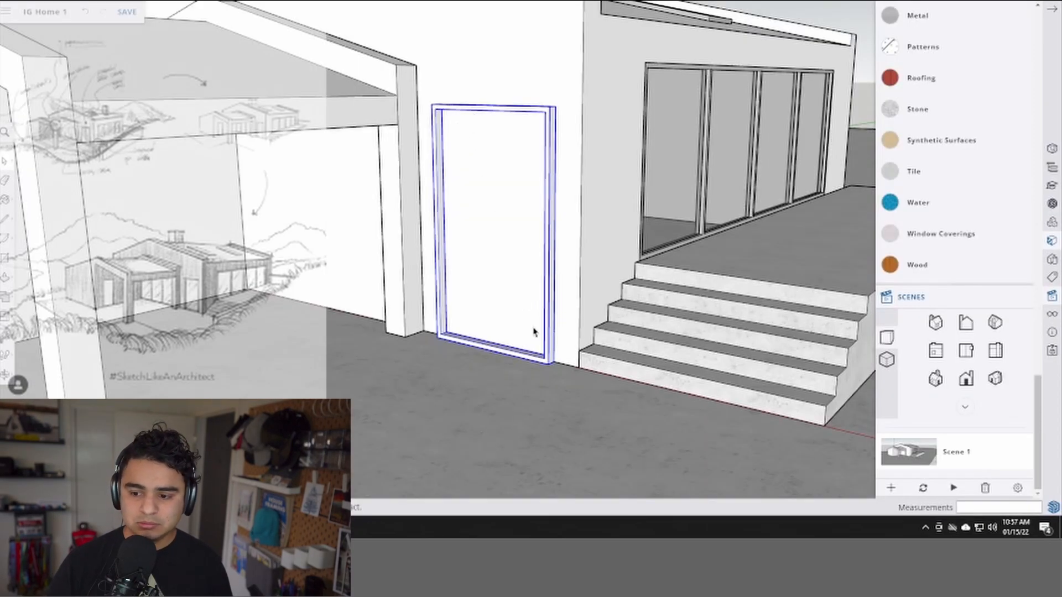
- Move the door frame component back into the wall so its front sits flush with the wall surface
key(m)
scroll(559, 358, up, 3)
click(559, 360)
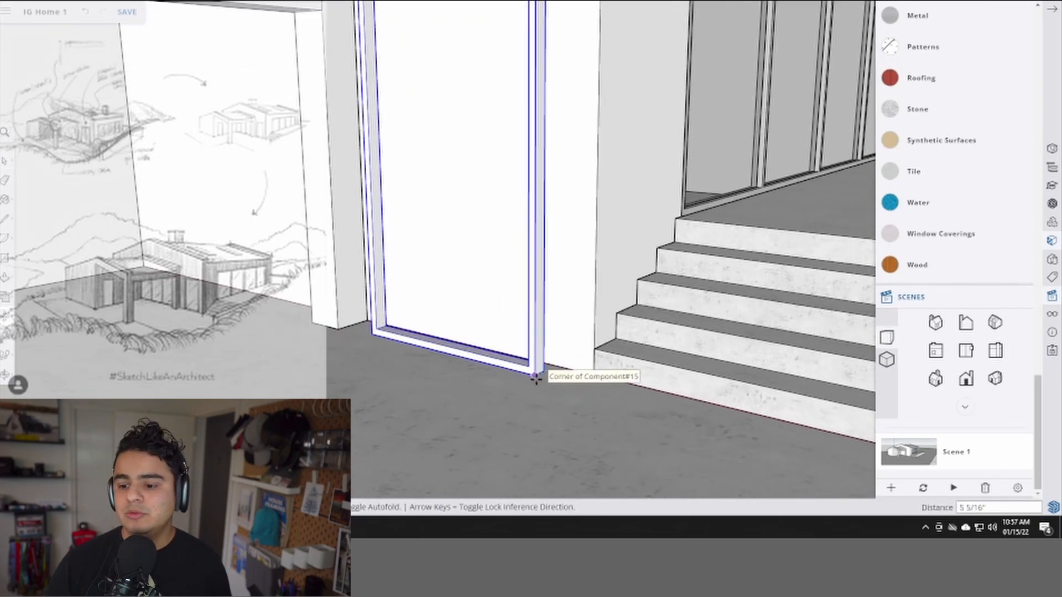
click(563, 360)
scroll(561, 354, down, 3)
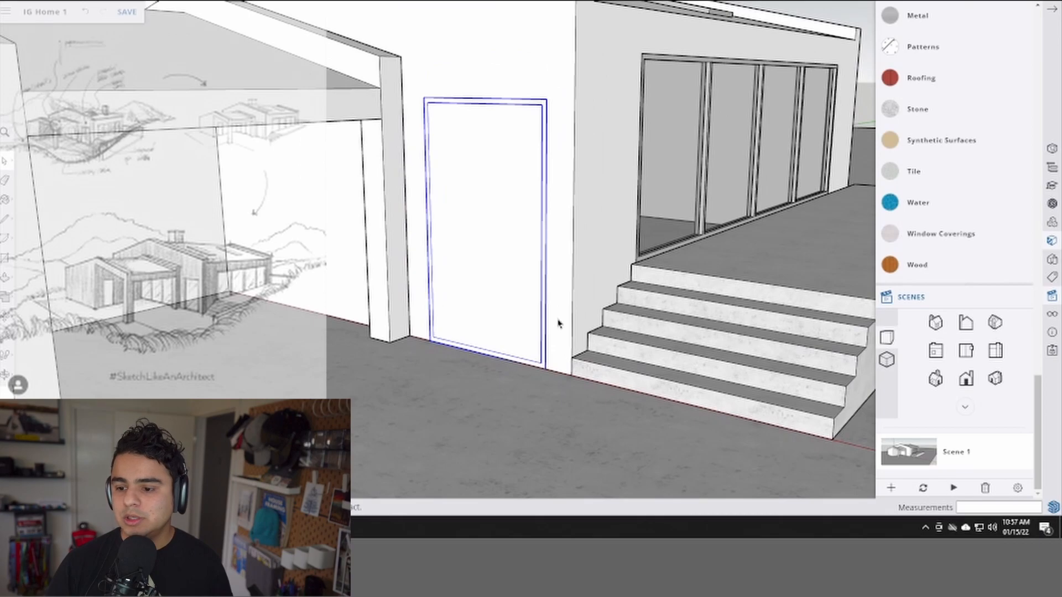
- Open the wall for editing and trace an 8' 6" by 5' rectangle over the door frame's outline
triple_click(554, 77)
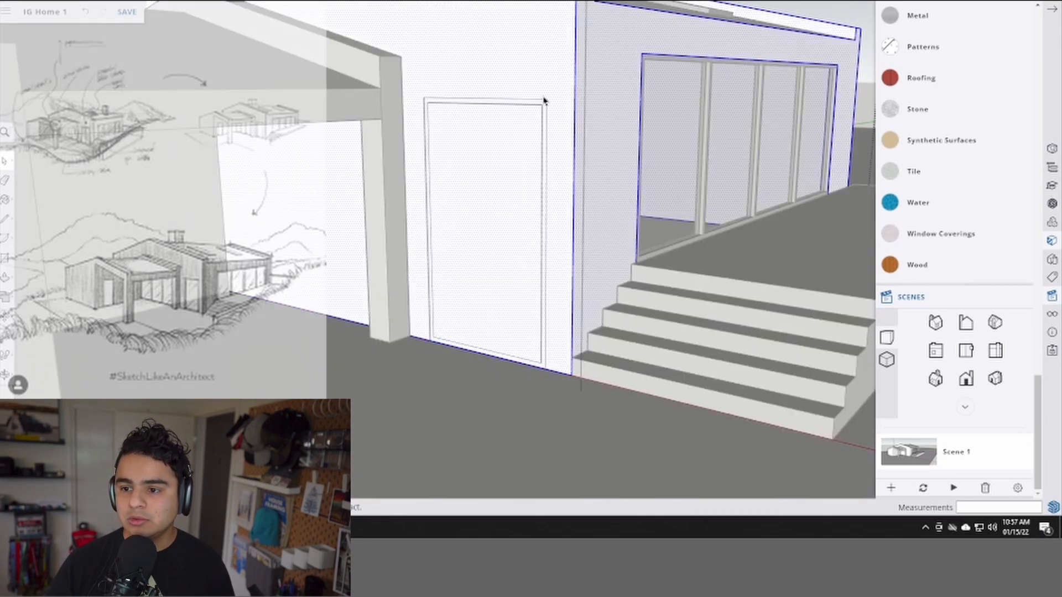
key(r)
click(545, 369)
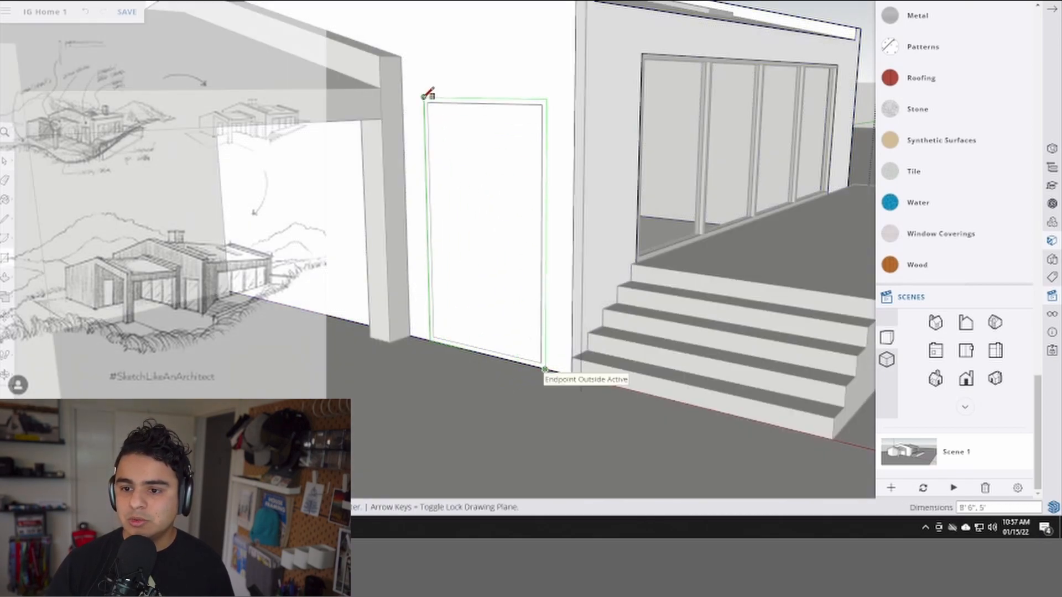
click(425, 98)
- Try to erase the wall edge along the base of the traced doorway rectangle
key(e)
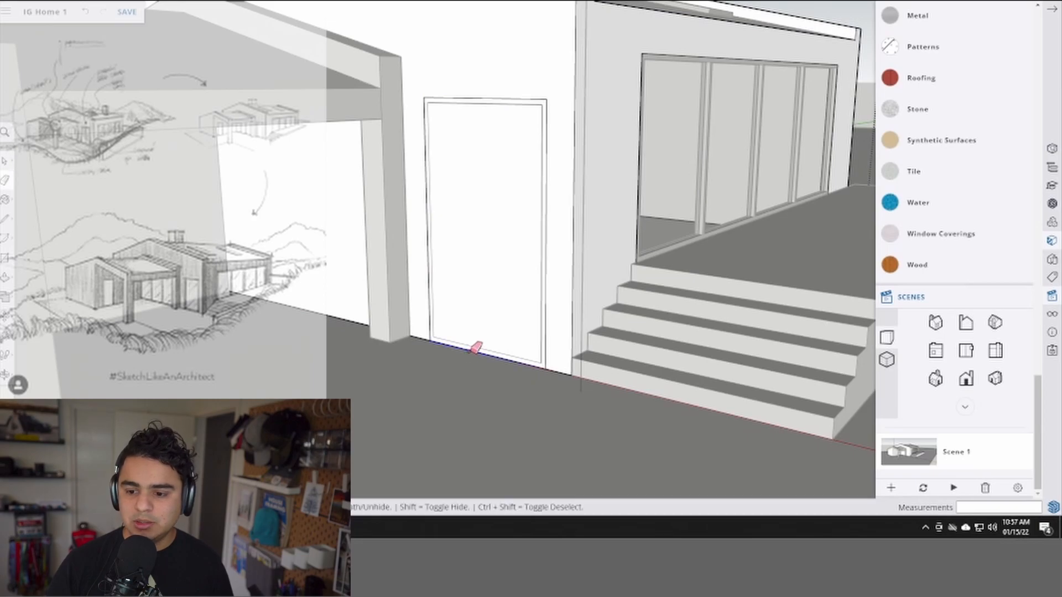
click(476, 347)
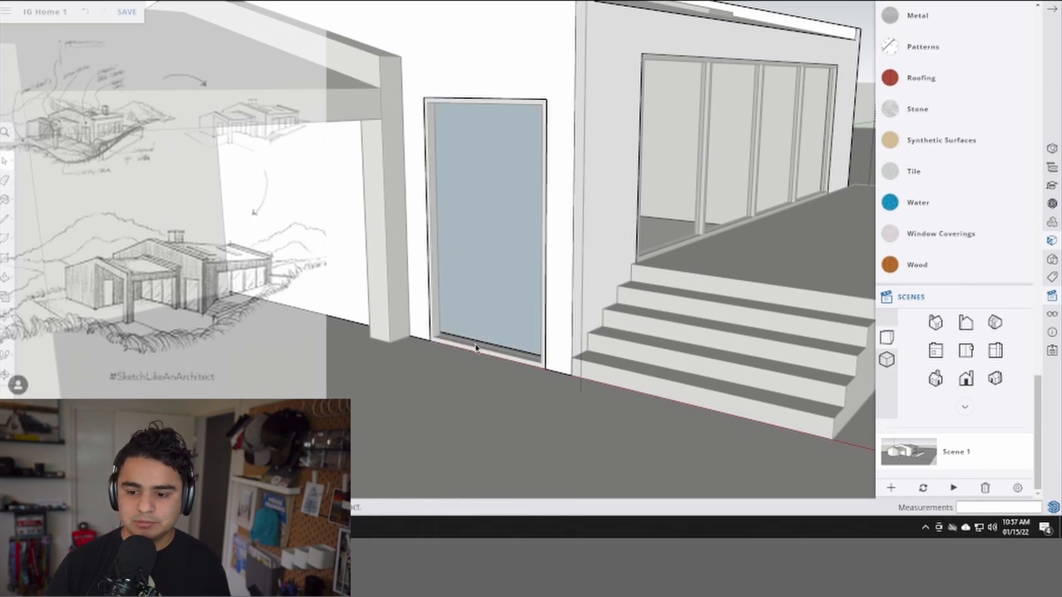
key(ctrl+z)
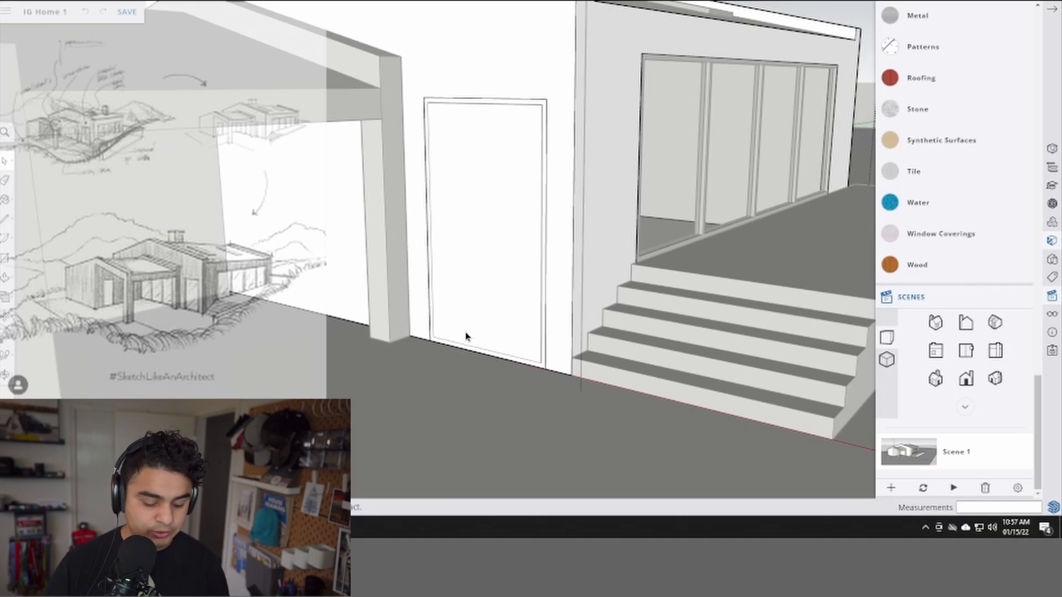
- Push the doorway face 1' through the wall to cut the opening, and close the wall
key(p)
click(471, 224)
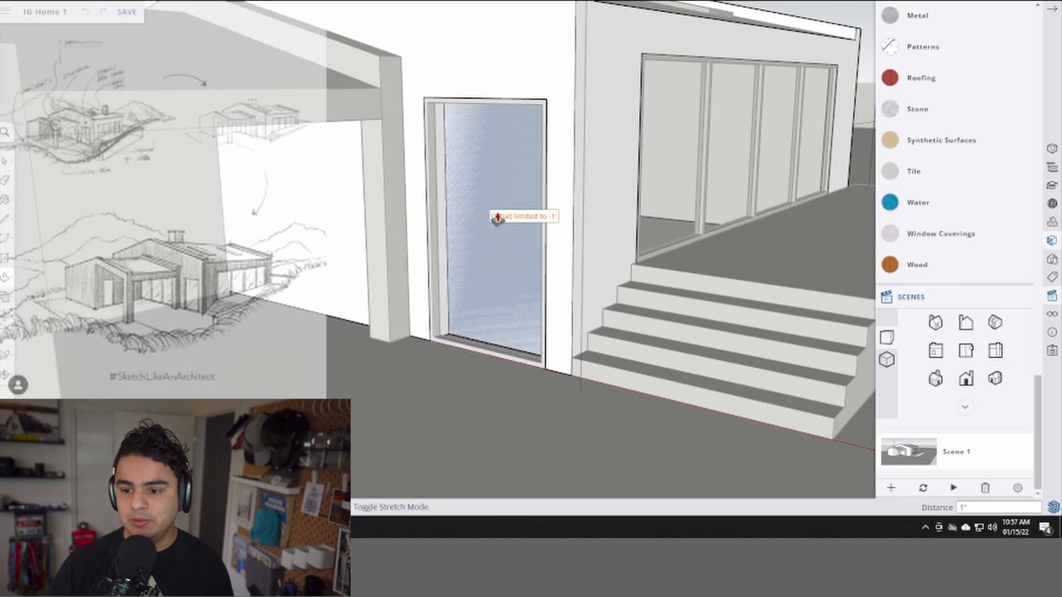
click(495, 200)
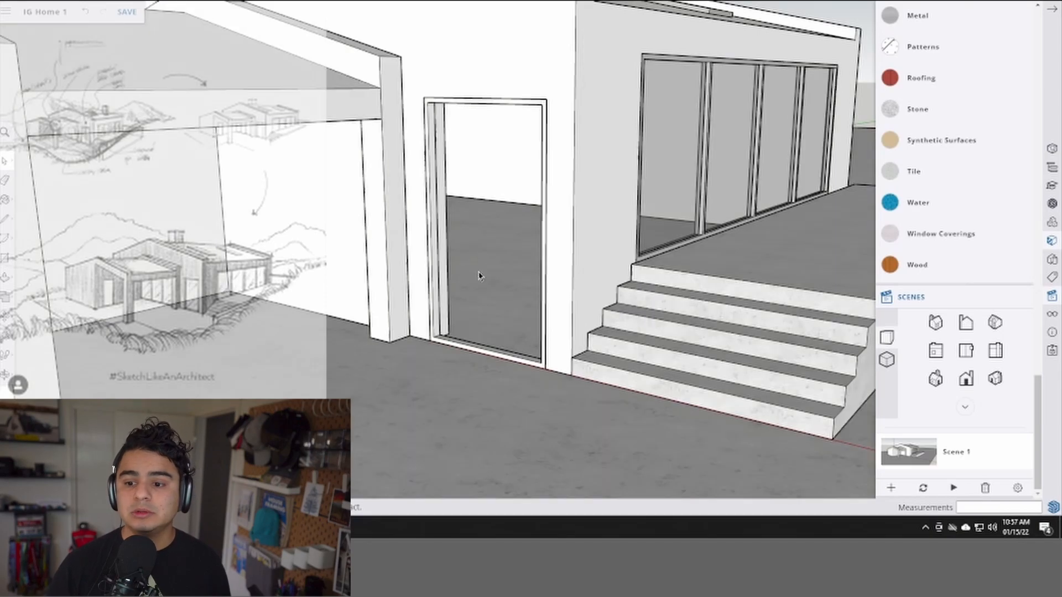
- Open the door component and make its frame geometry a nested component
double_click(436, 311)
triple_click(436, 293)
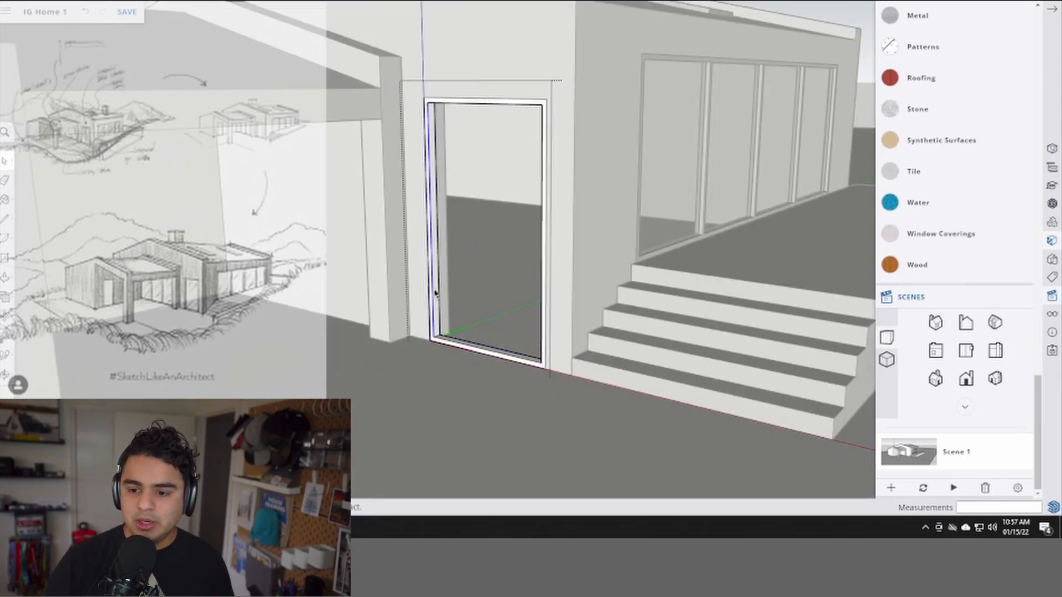
key(g)
key(Return)
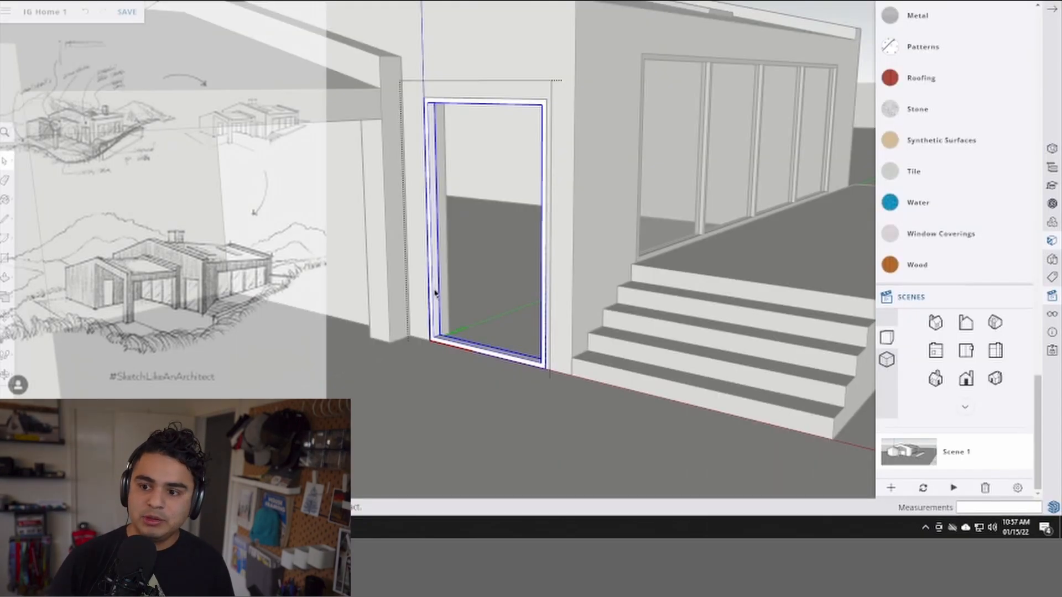
- Fill the inside of the door frame with a face and make that pane a component
right_click(461, 271)
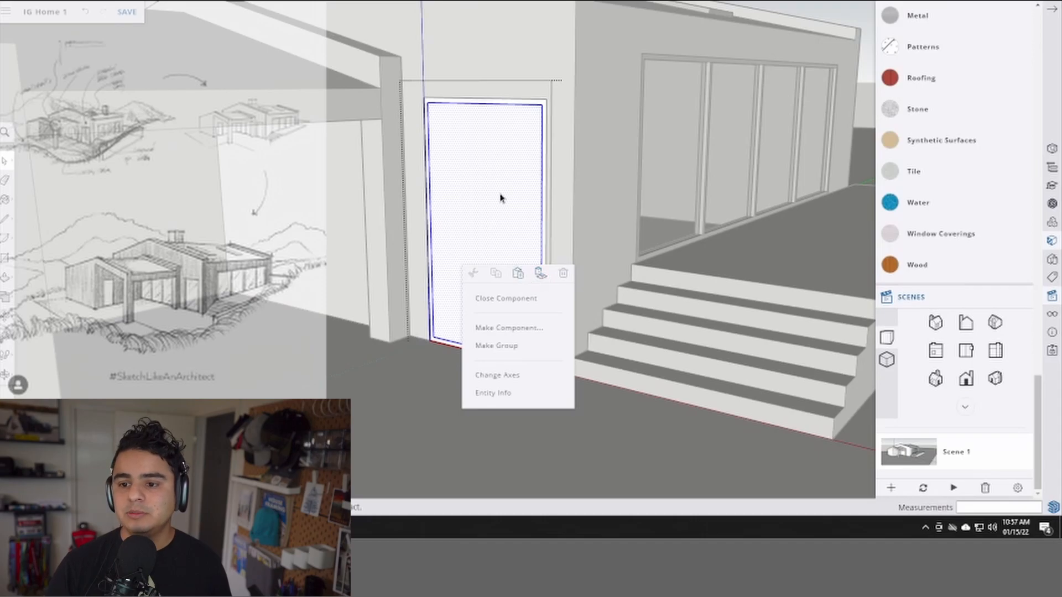
middle_drag(511, 201, 487, 195)
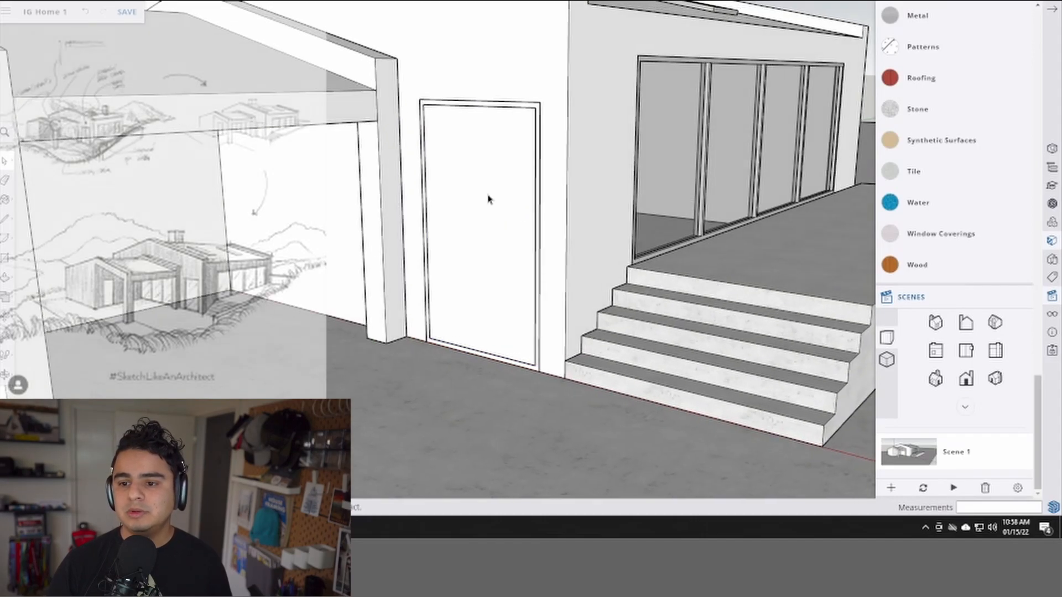
key(g)
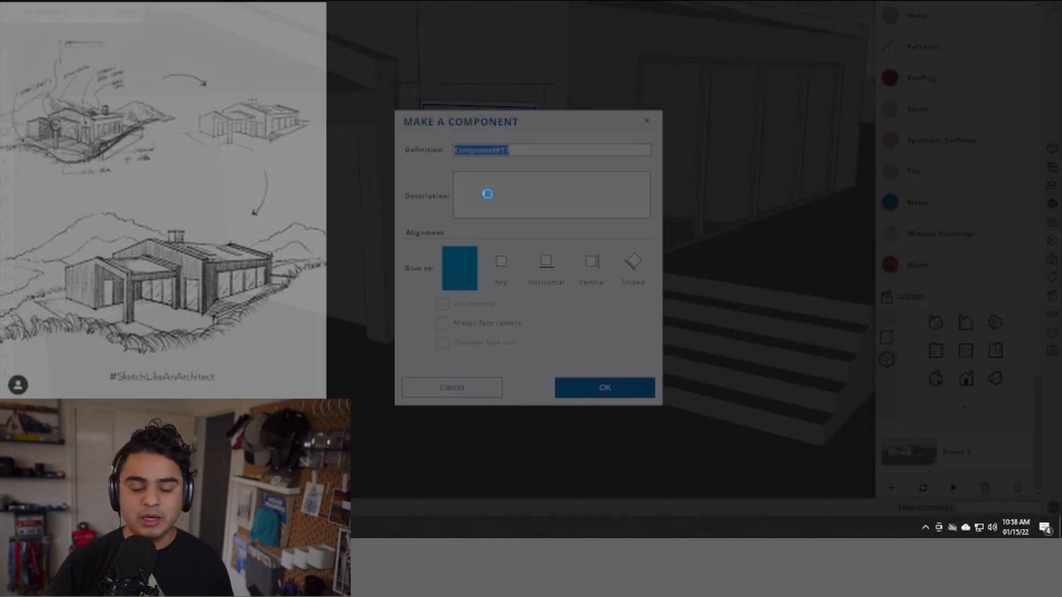
key(Return)
- Move the door pane 2" back into the depth of the frame
key(m)
scroll(470, 340, up, 3)
scroll(407, 350, up, 2)
click(381, 338)
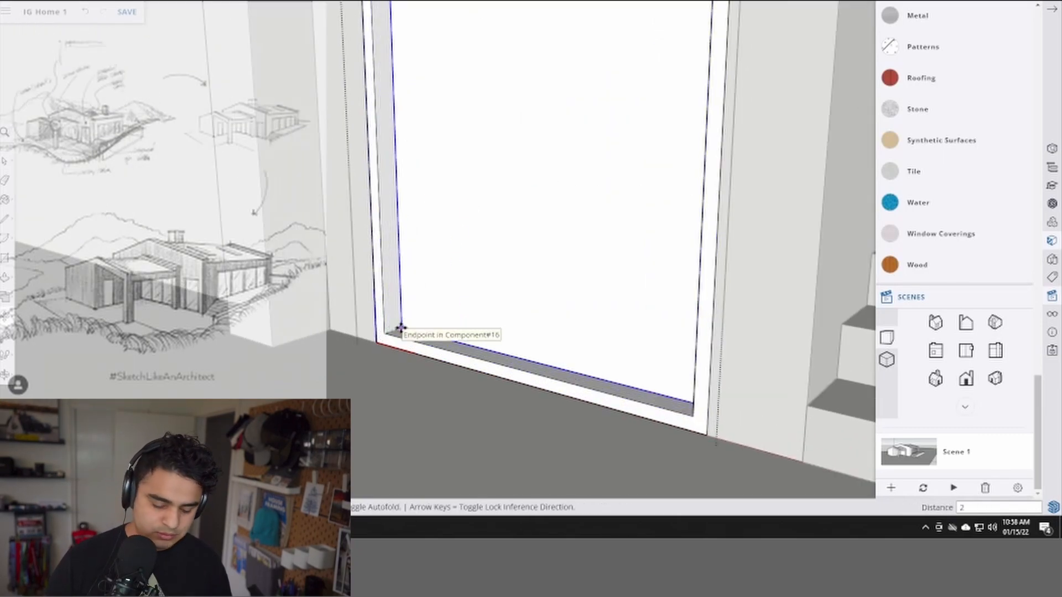
key(Return)
scroll(404, 325, down, 6)
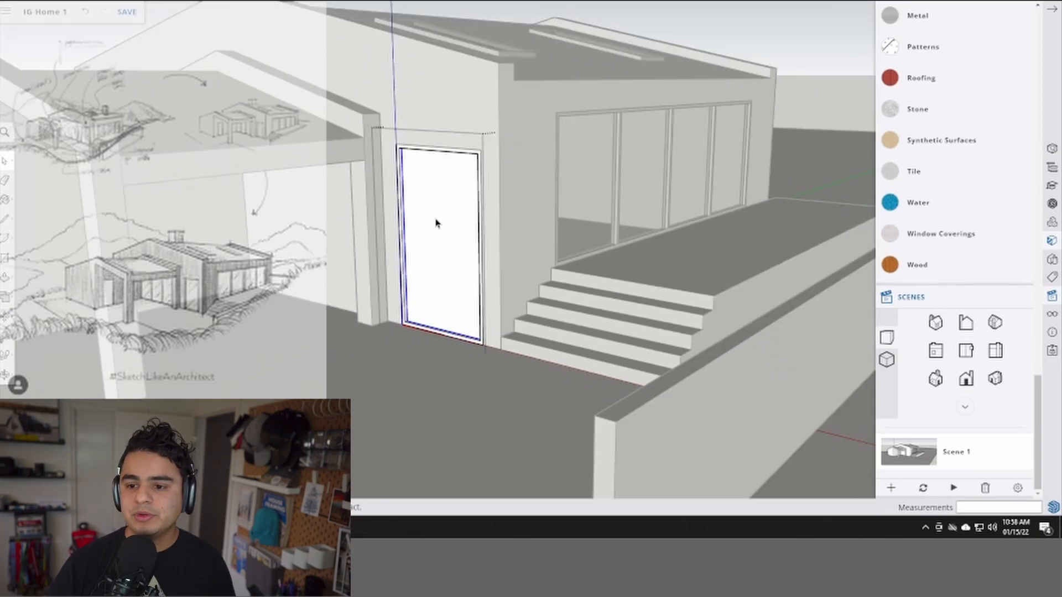
- Paint the door pane with the existing windows' glass and the door frame with the window-frame material
key(b)
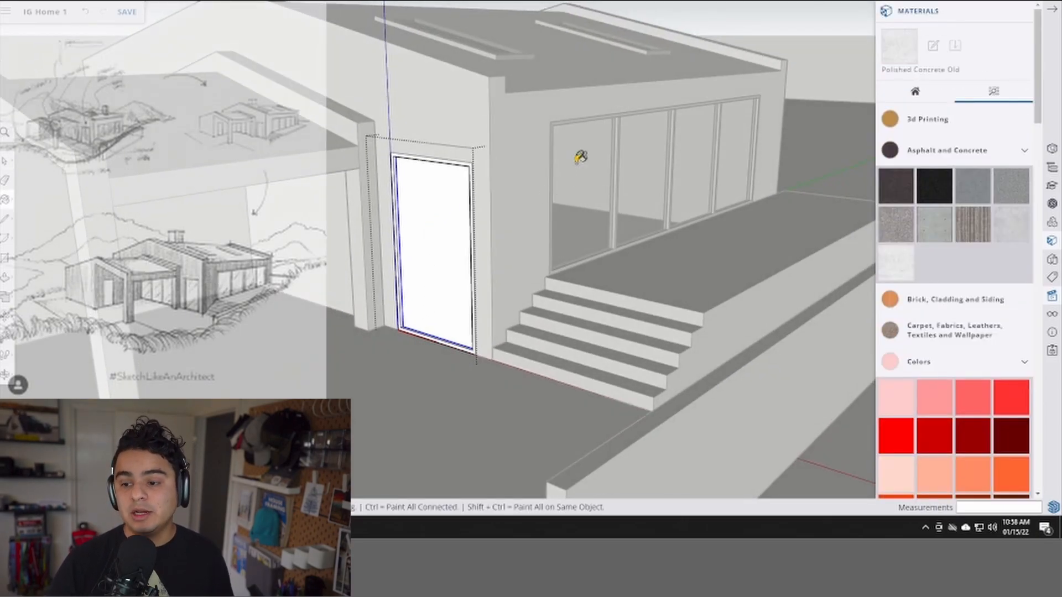
click(426, 196)
scroll(498, 144, up, 2)
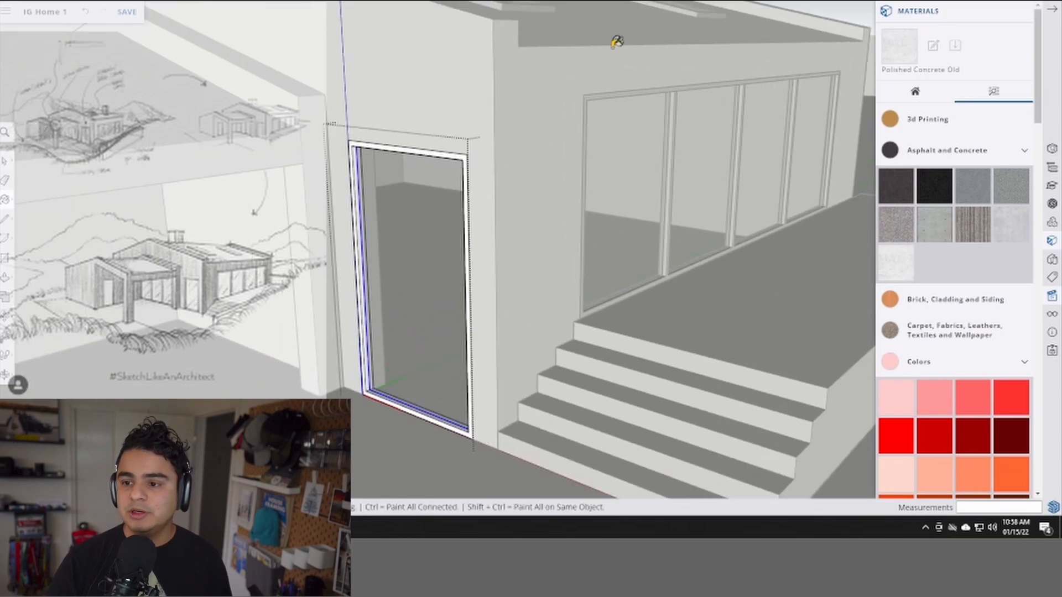
alt+click(605, 97)
scroll(424, 128, up, 2)
click(426, 145)
scroll(424, 157, down, 5)
key(space)
key(Escape)
- Try to lower the top edge of the wall's door opening by about 7"
scroll(398, 242, up, 3)
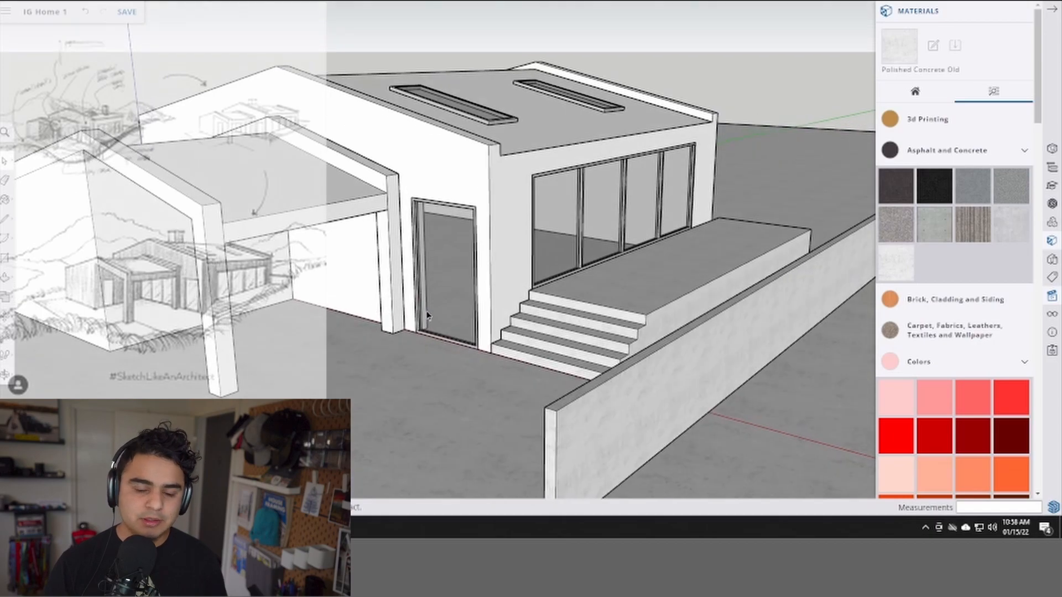
mouse_move(465, 267)
middle_down()
mouse_move(443, 221)
mouse_move(469, 206)
mouse_move(514, 211)
mouse_move(476, 171)
mouse_move(616, 142)
mouse_move(635, 151)
mouse_move(526, 161)
middle_up()
scroll(492, 166, up, 3)
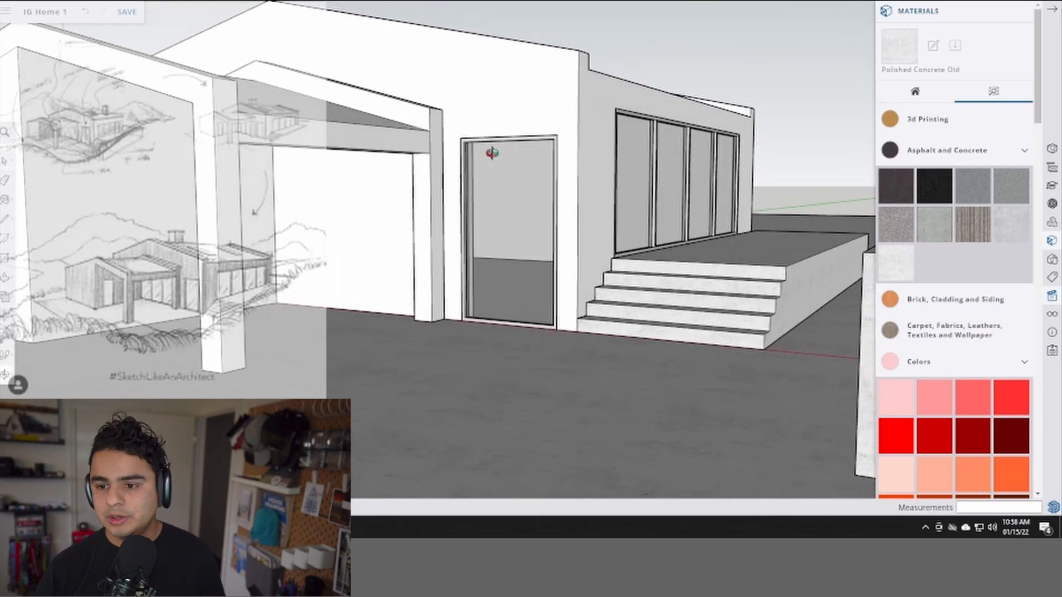
double_click(495, 142)
middle_drag(495, 143, 474, 146)
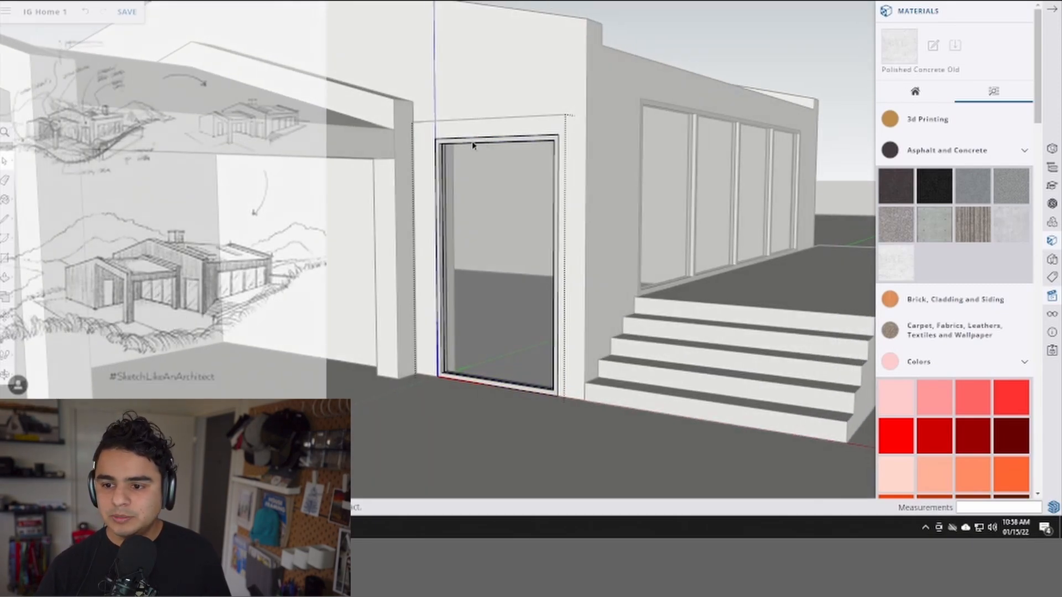
double_click(437, 128)
drag(411, 94, 586, 174)
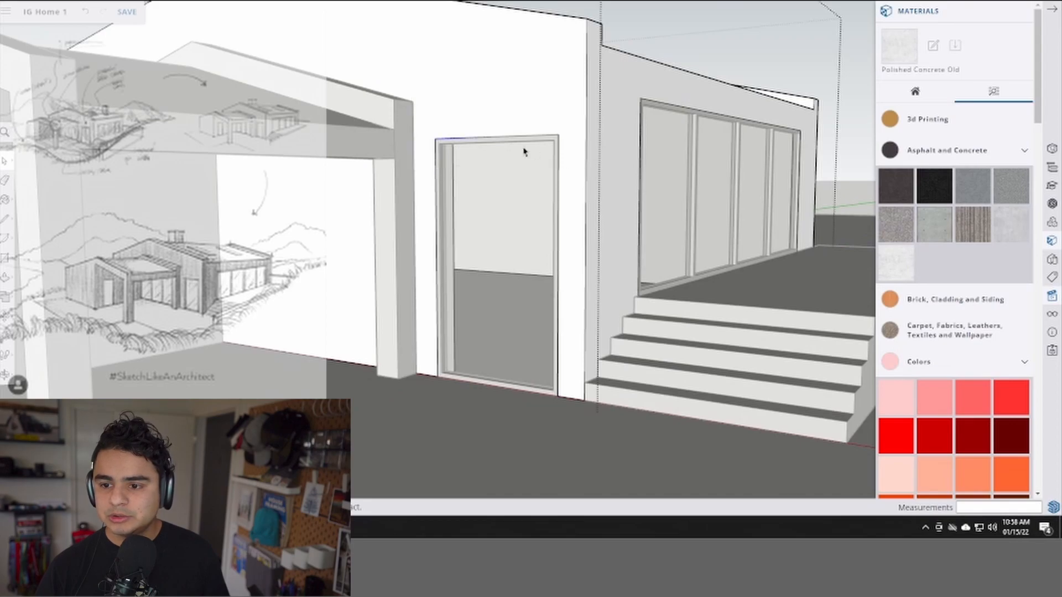
key(m)
click(570, 126)
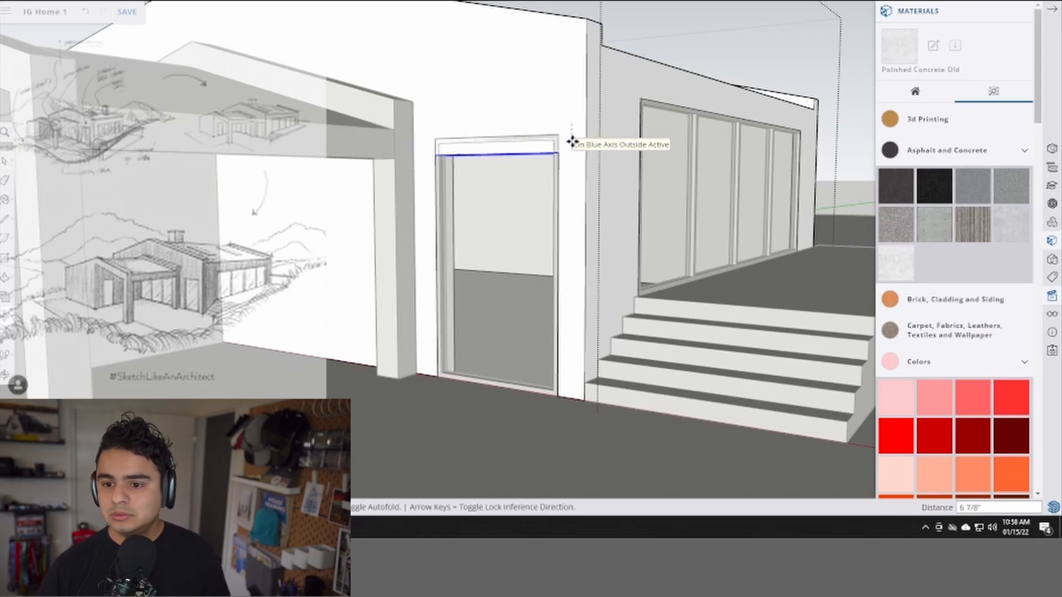
click(571, 145)
key(space)
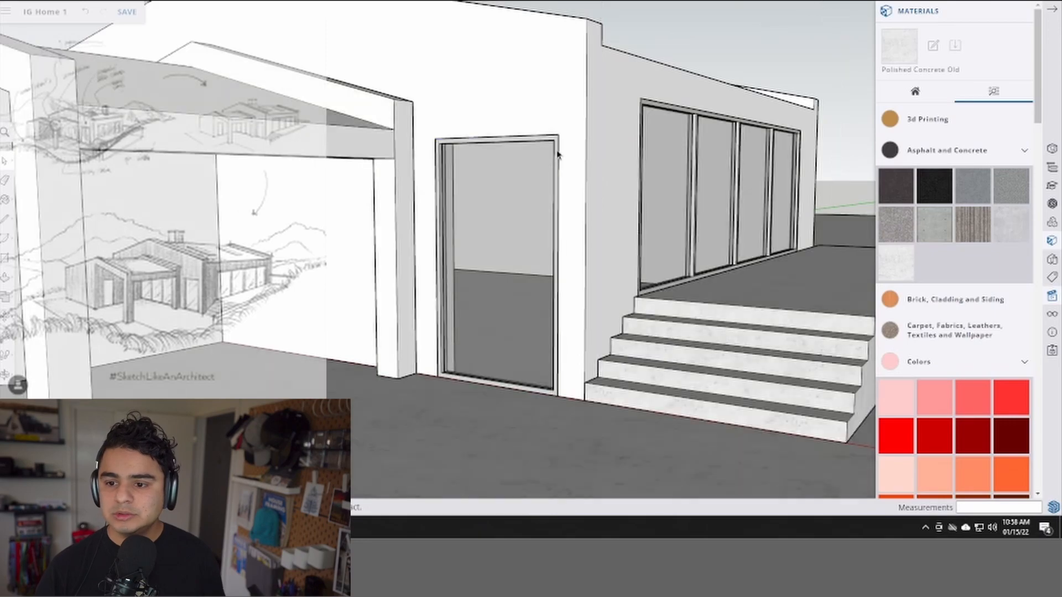
- Copy the framed glass door along the facade onto the recessed wall under the covered roof, ending it against the post
middle_drag(476, 195, 475, 343)
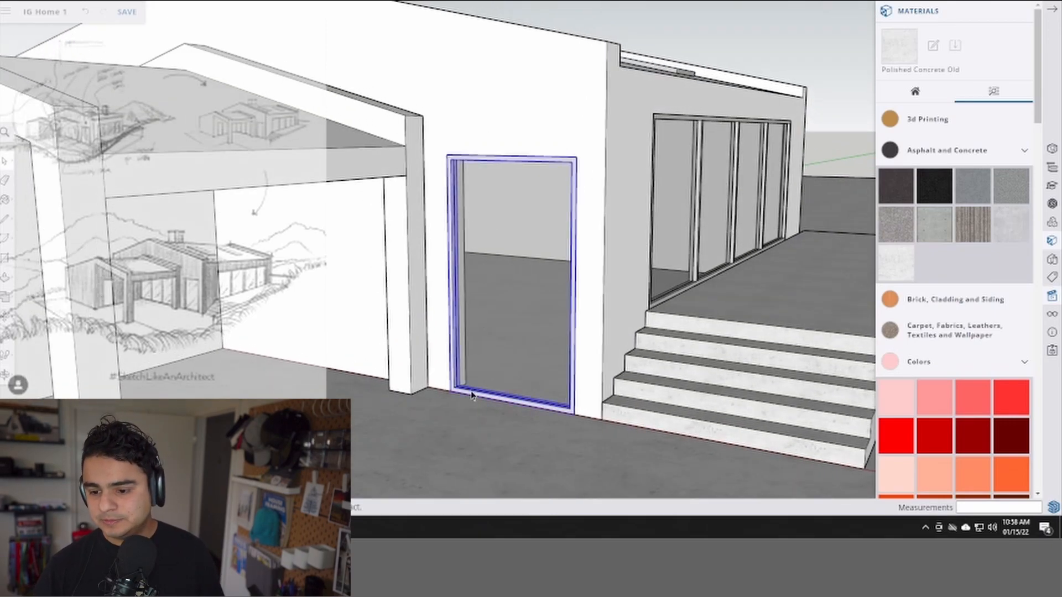
middle_drag(472, 394, 526, 431)
key(m)
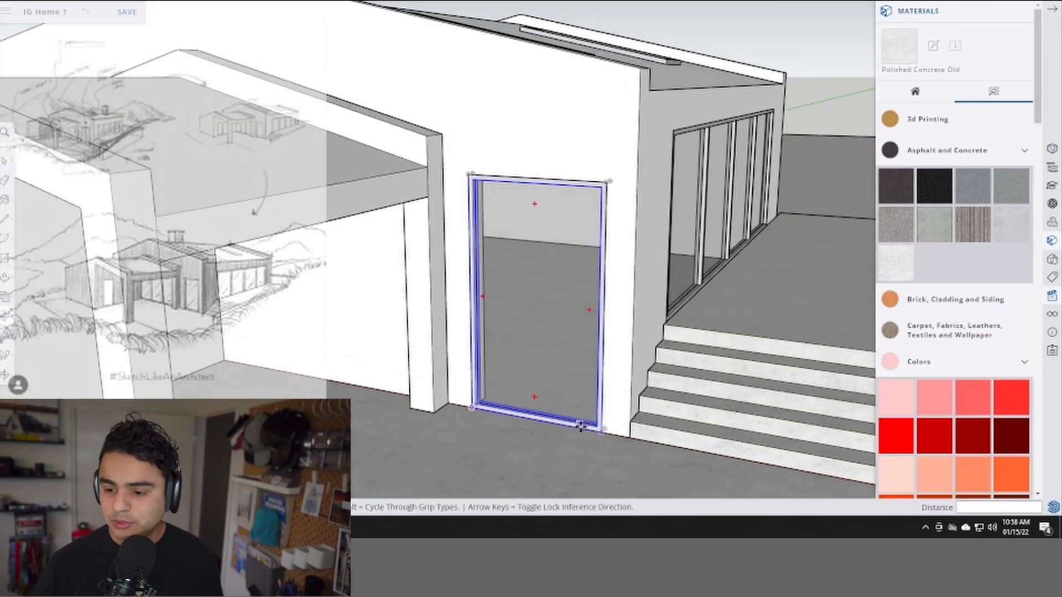
key(ctrl)
click(601, 428)
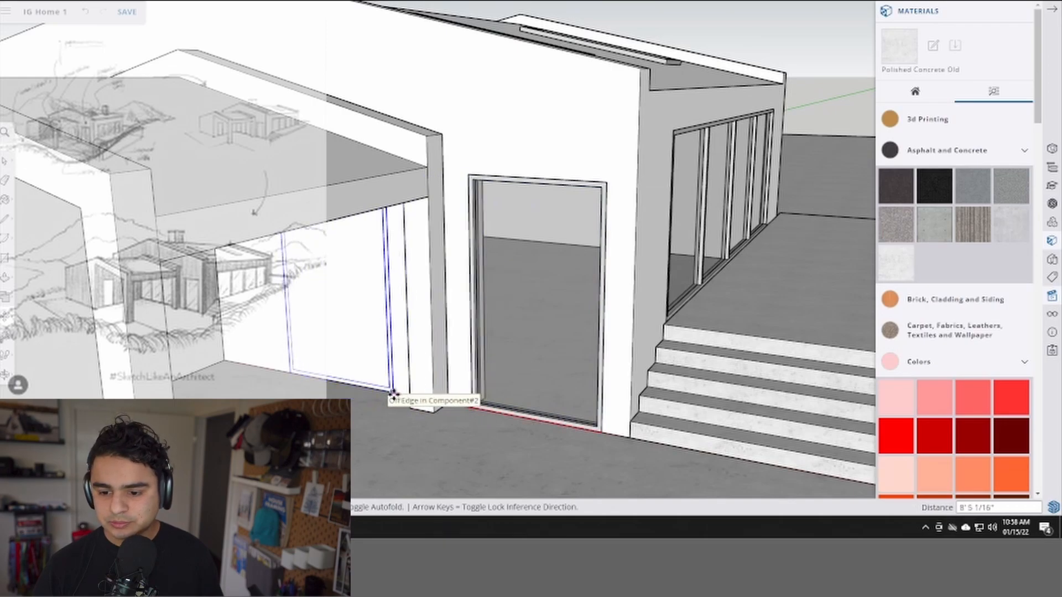
scroll(420, 412, up, 2)
scroll(434, 411, down, 5)
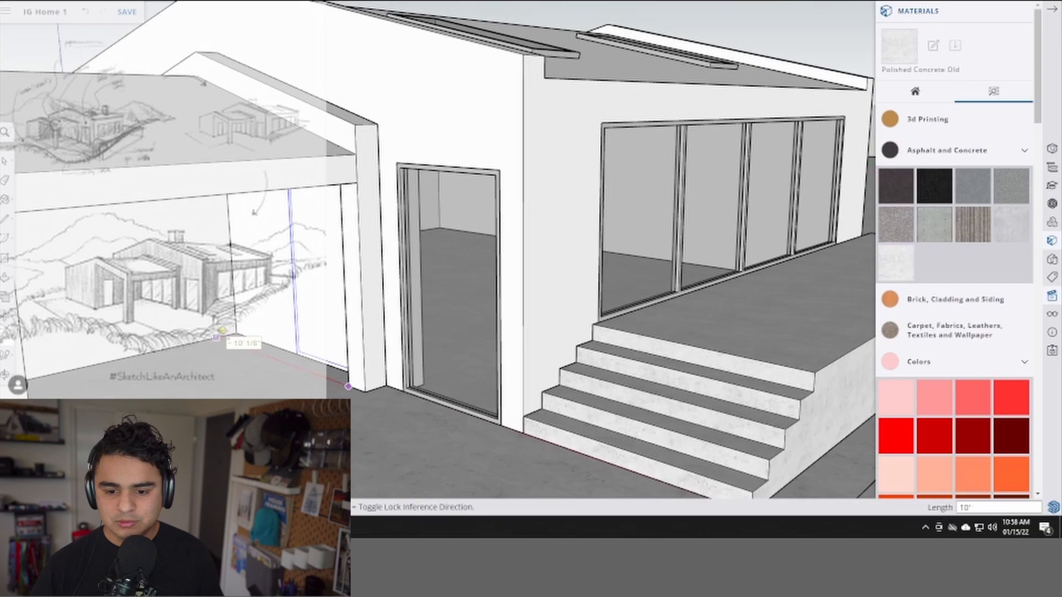
- Measure the recessed wall from the post to the inside corner and place two vertical guides dividing it into equal thirds
click(220, 334)
middle_drag(221, 336, 357, 341)
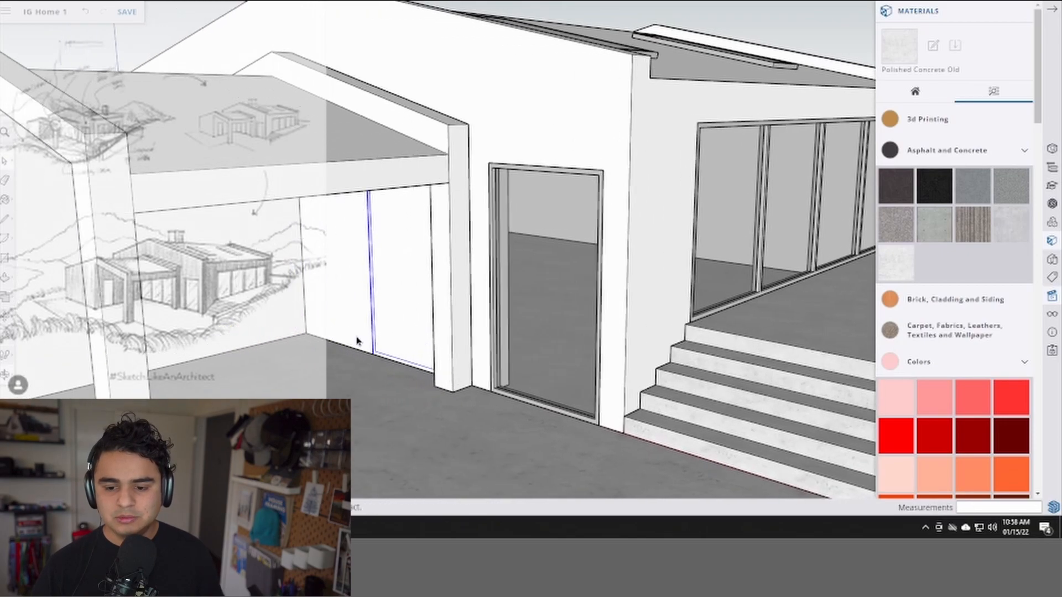
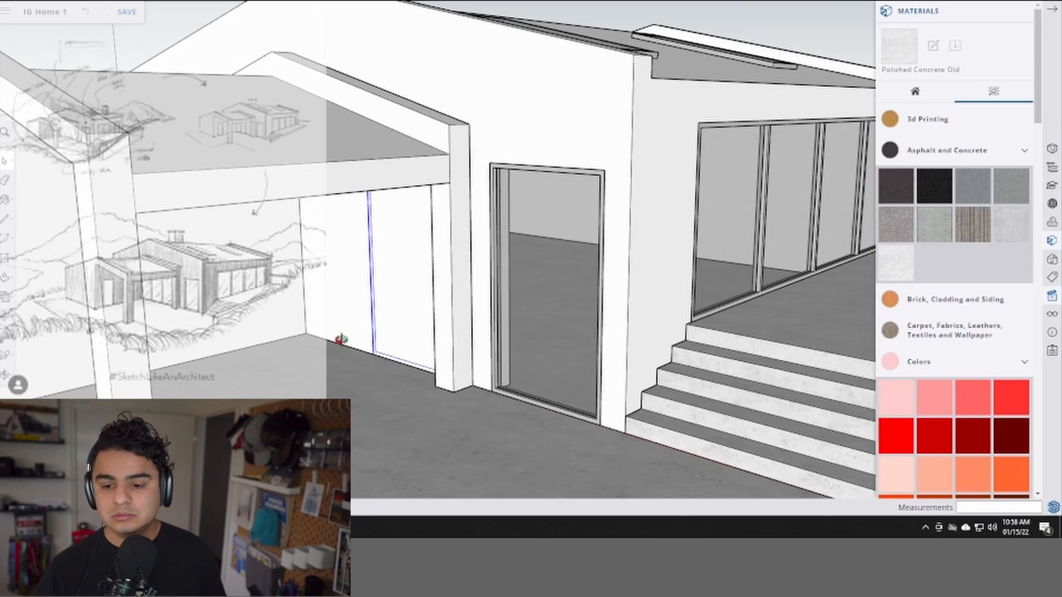
scroll(360, 339, up, 5)
scroll(499, 354, up, 3)
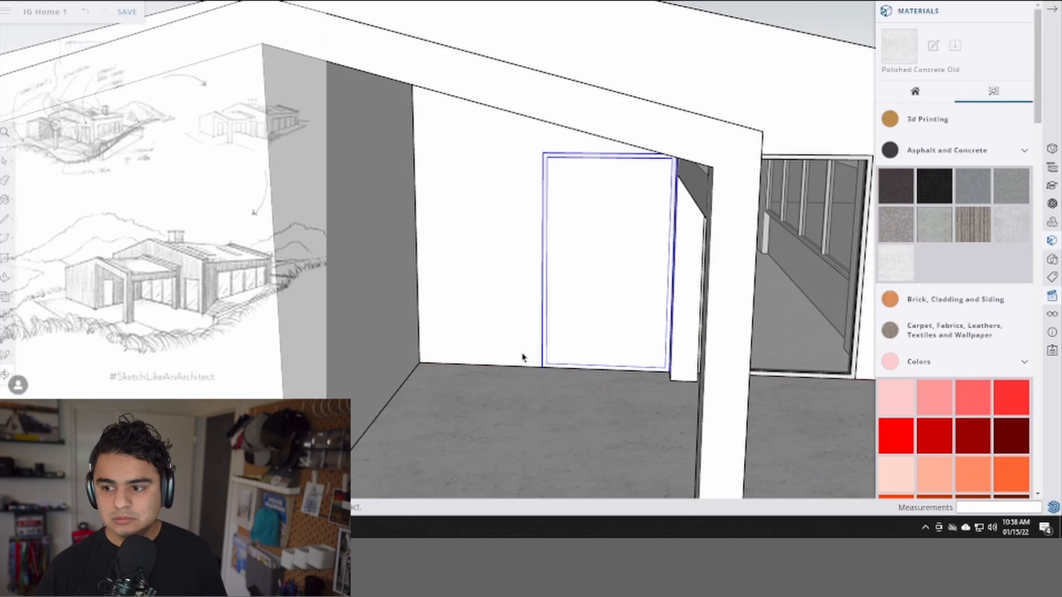
scroll(459, 358, up, 4)
key(t)
click(393, 330)
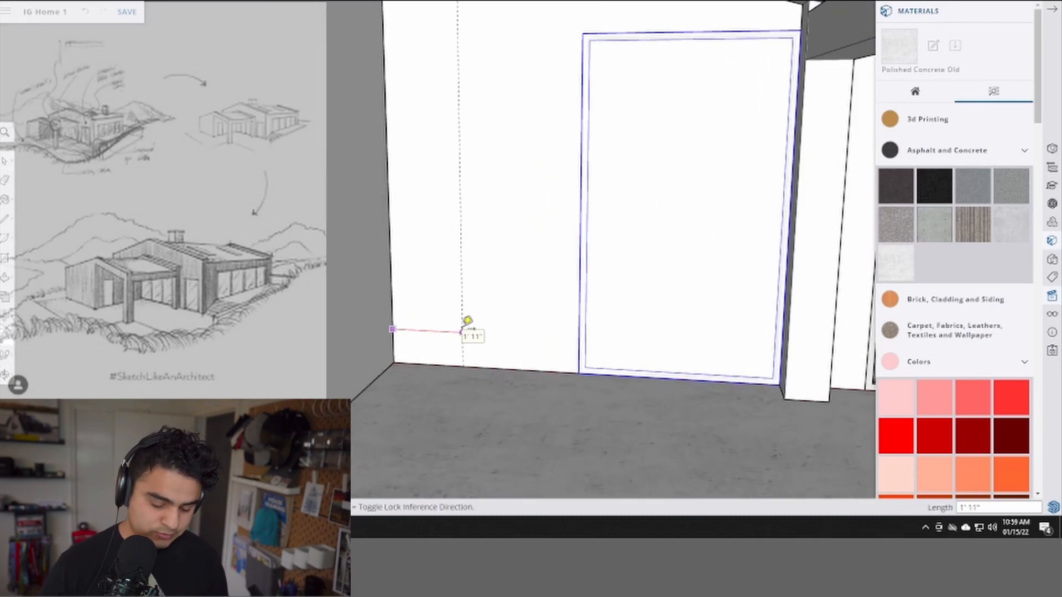
click(515, 310)
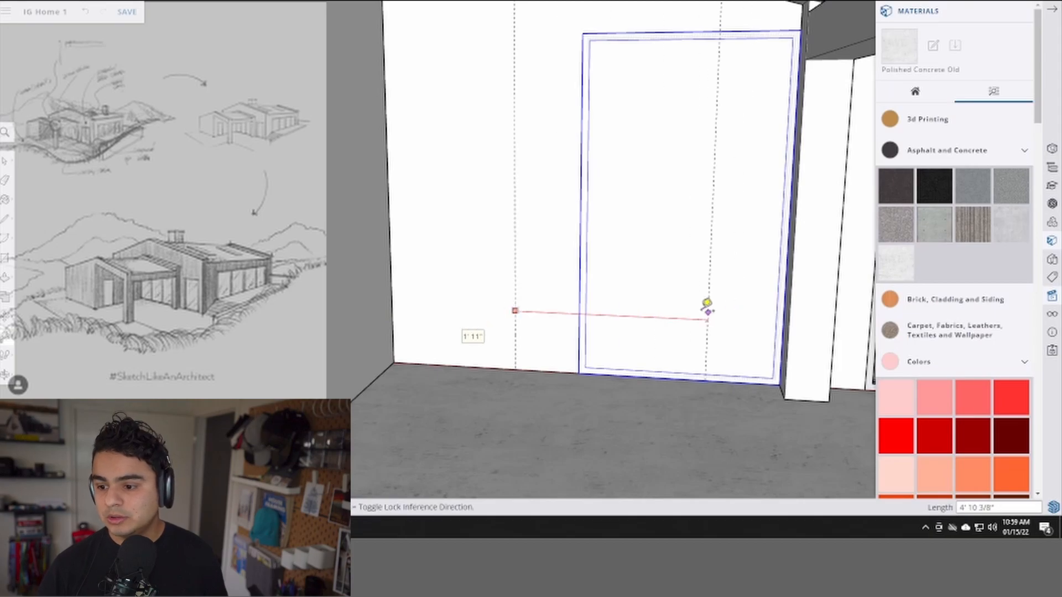
click(690, 311)
middle_drag(693, 311, 619, 299)
click(665, 378)
click(537, 377)
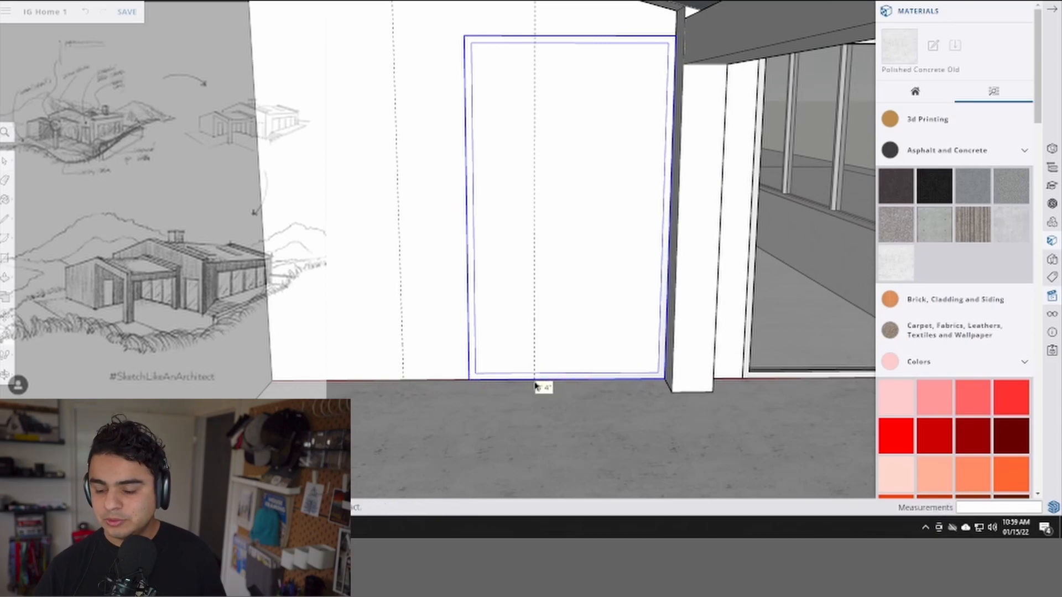
- Make the copied door component on the recessed wall unique
middle_drag(539, 382, 509, 256)
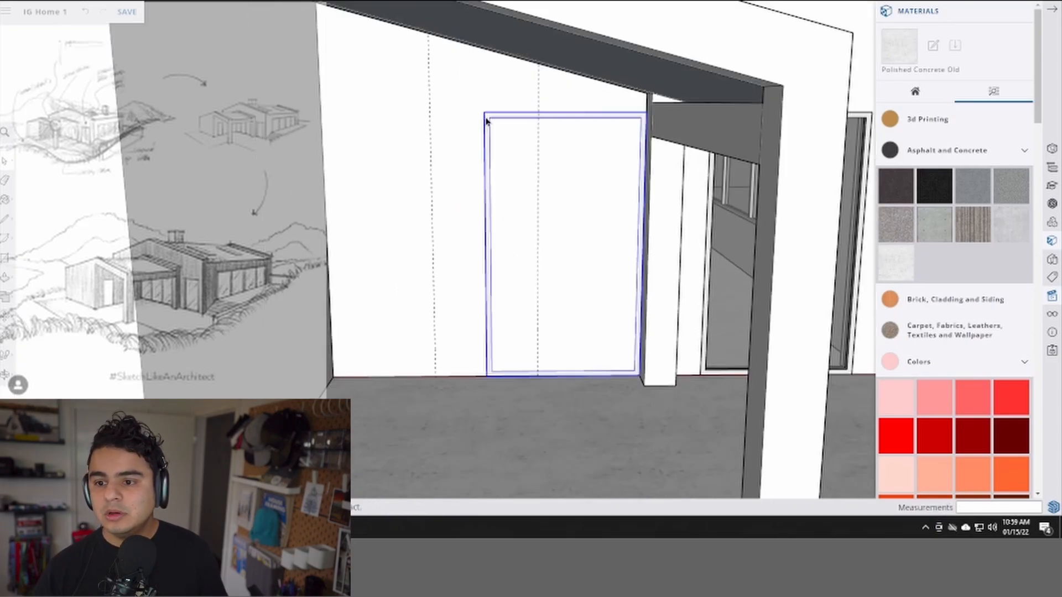
middle_drag(574, 292, 434, 328)
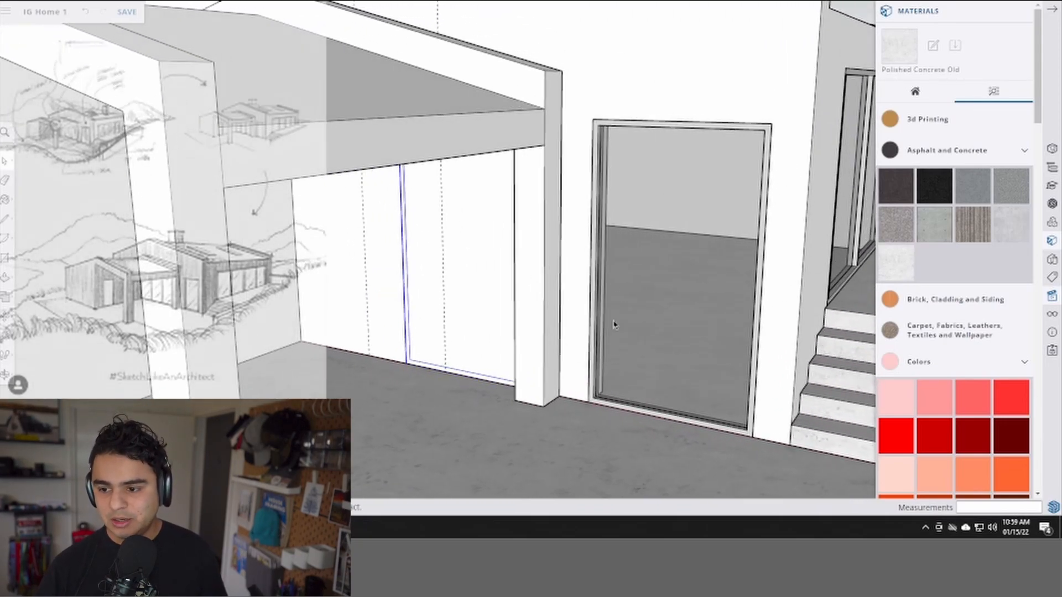
scroll(407, 365, up, 2)
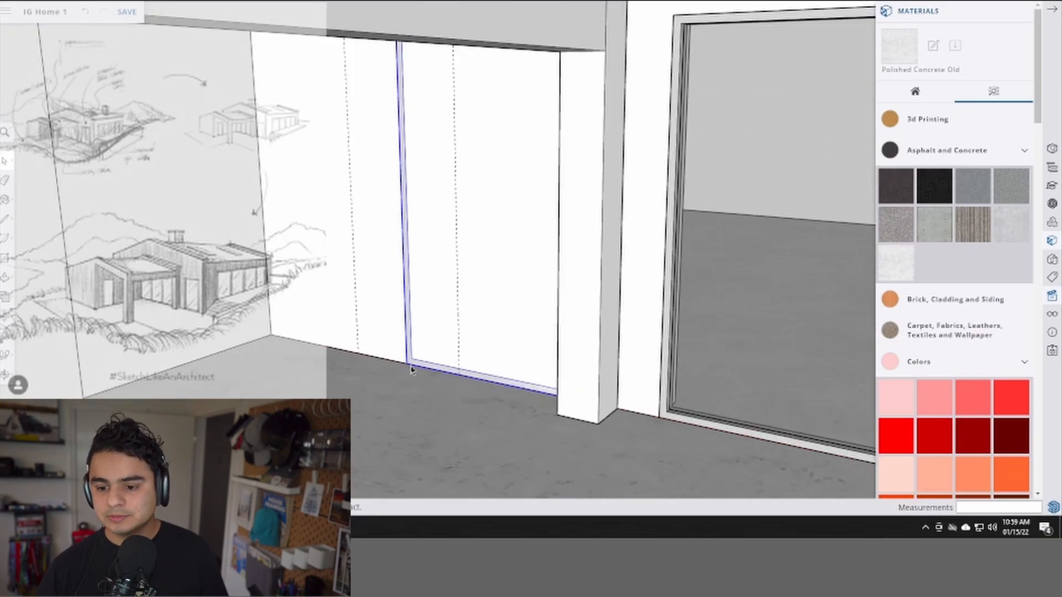
right_click(409, 359)
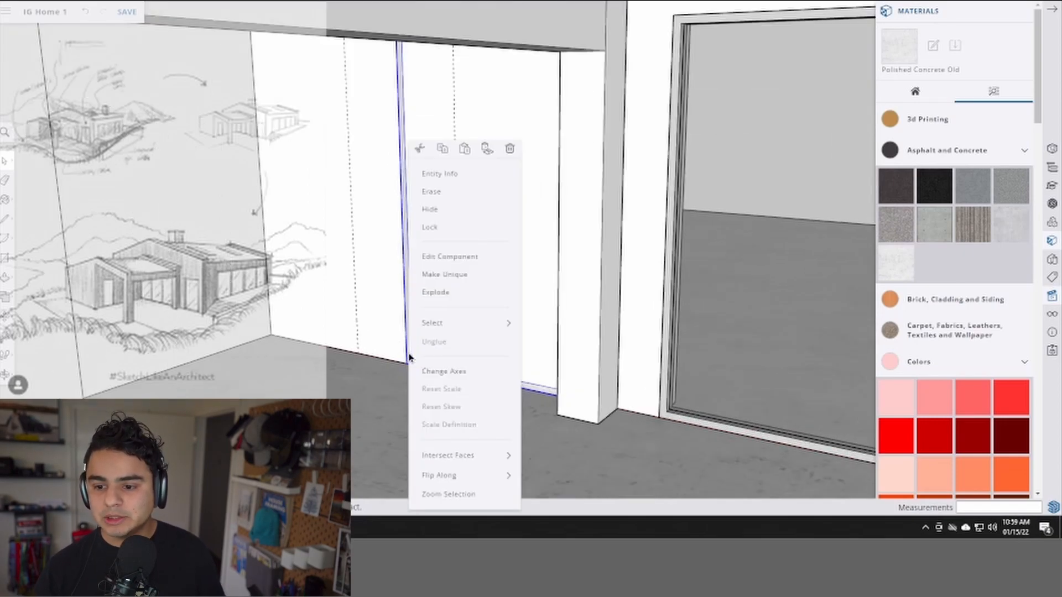
click(444, 277)
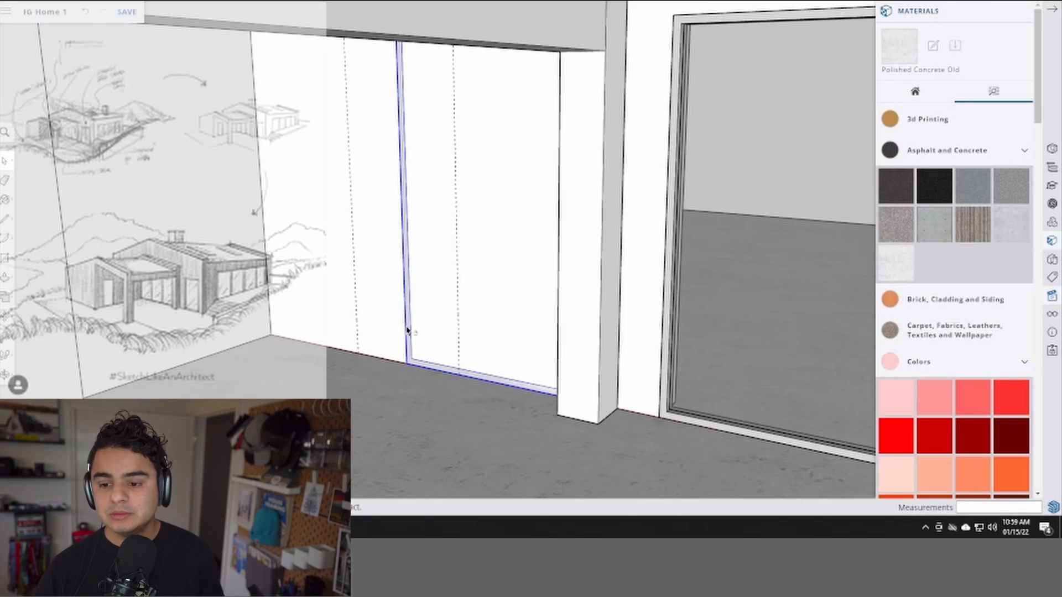
- Open the copied door component and make its nested contents unique
scroll(407, 331, down, 2)
middle_drag(408, 331, 559, 358)
scroll(553, 332, up, 2)
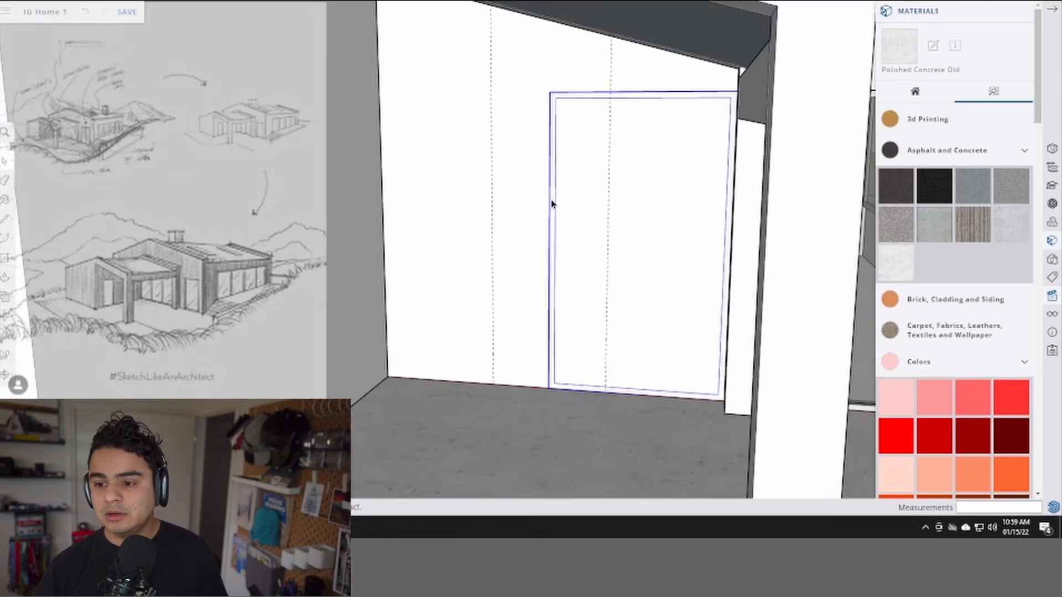
mouse_move(552, 204)
middle_down()
mouse_move(559, 197)
mouse_move(455, 197)
middle_up()
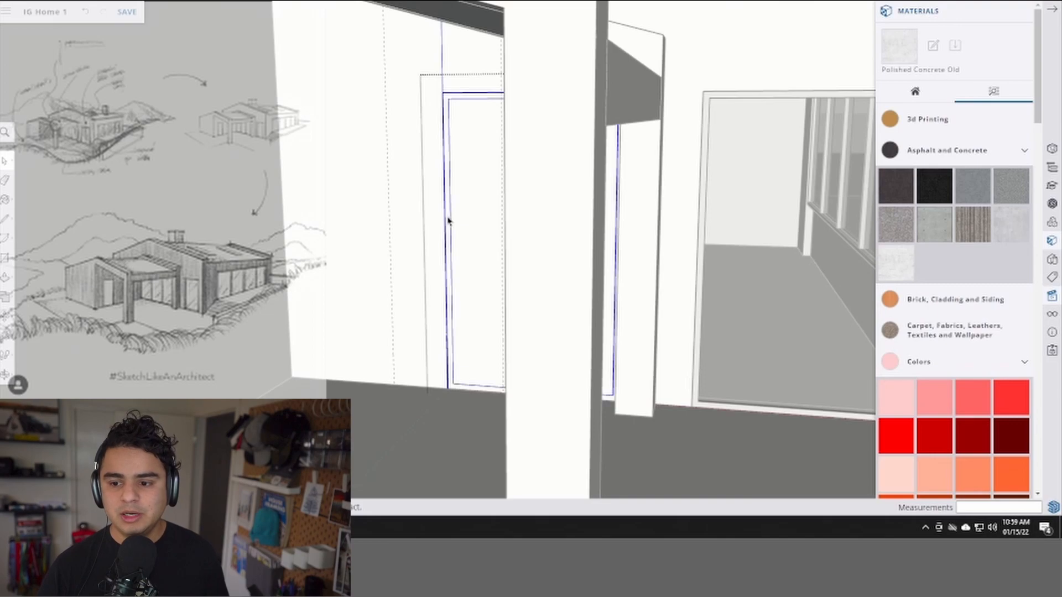
middle_drag(448, 227, 483, 231)
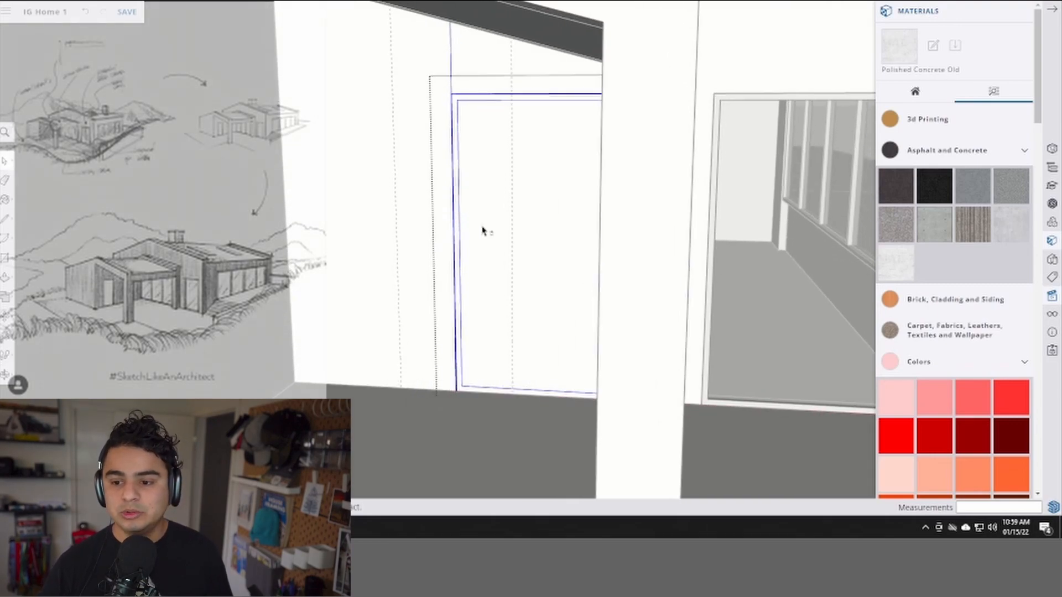
right_click(458, 157)
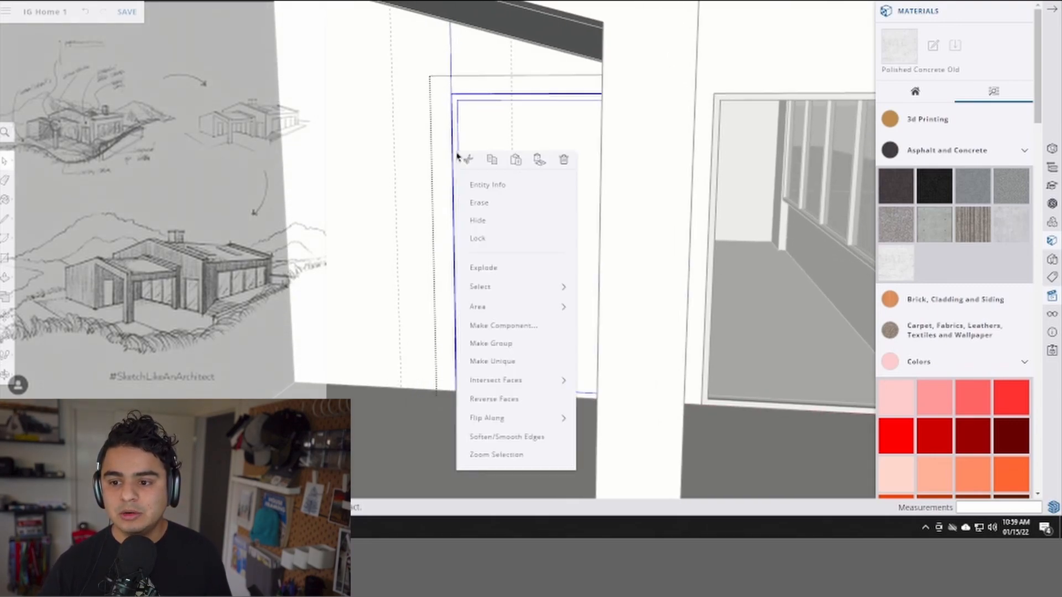
click(501, 364)
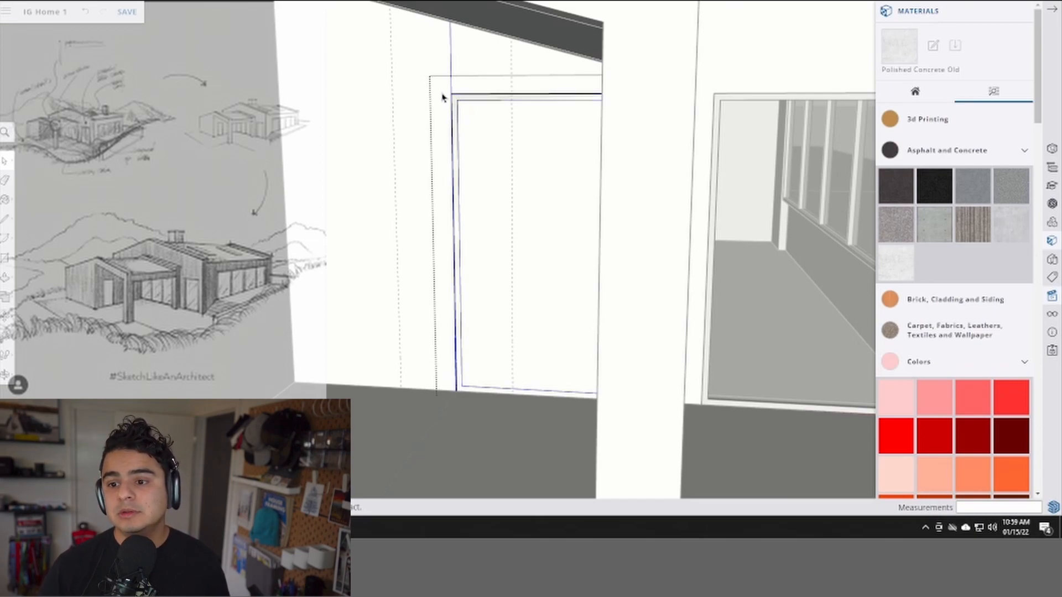
- Widen the copied door's frame by moving its free side out to the inside corner of the recessed wall
key(m)
click(457, 389)
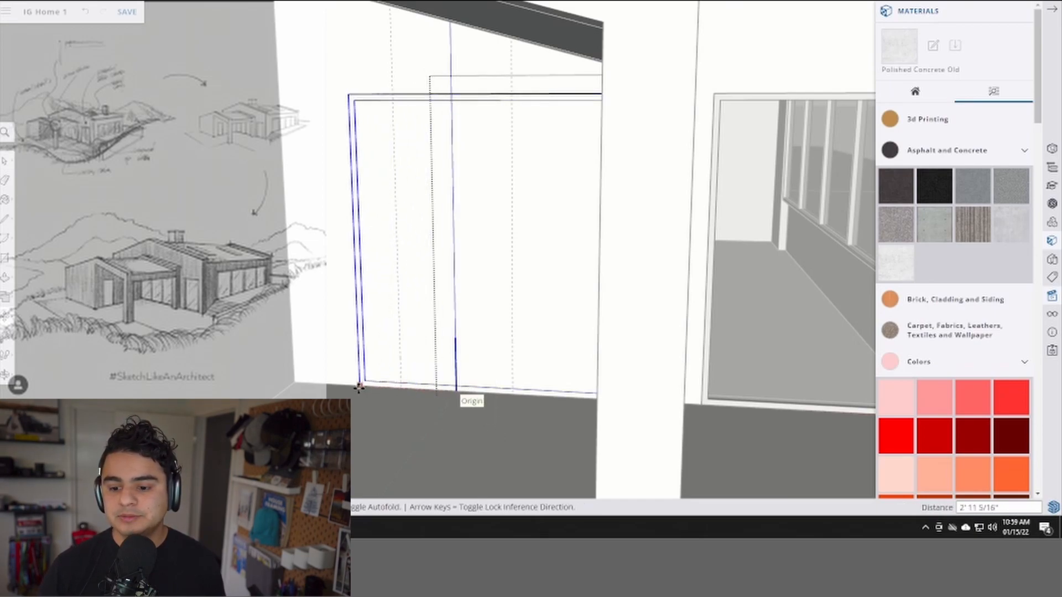
click(296, 383)
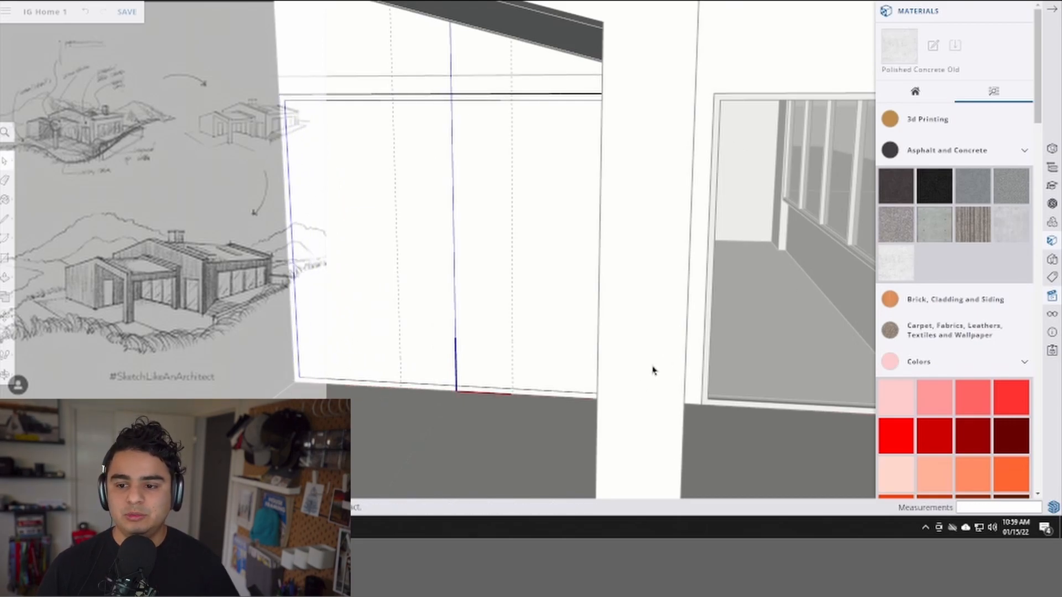
key(h)
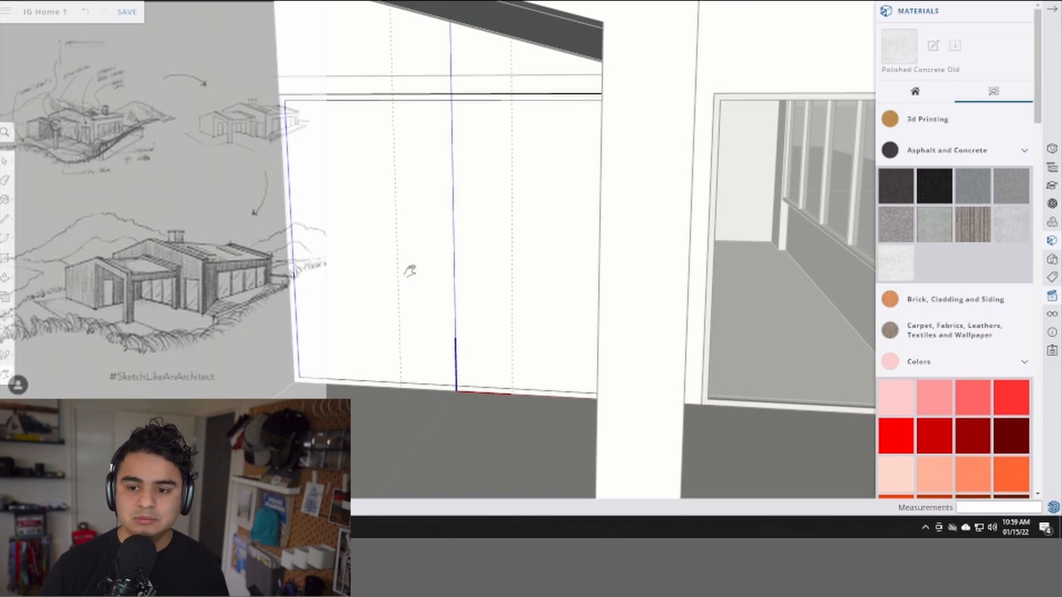
key(space)
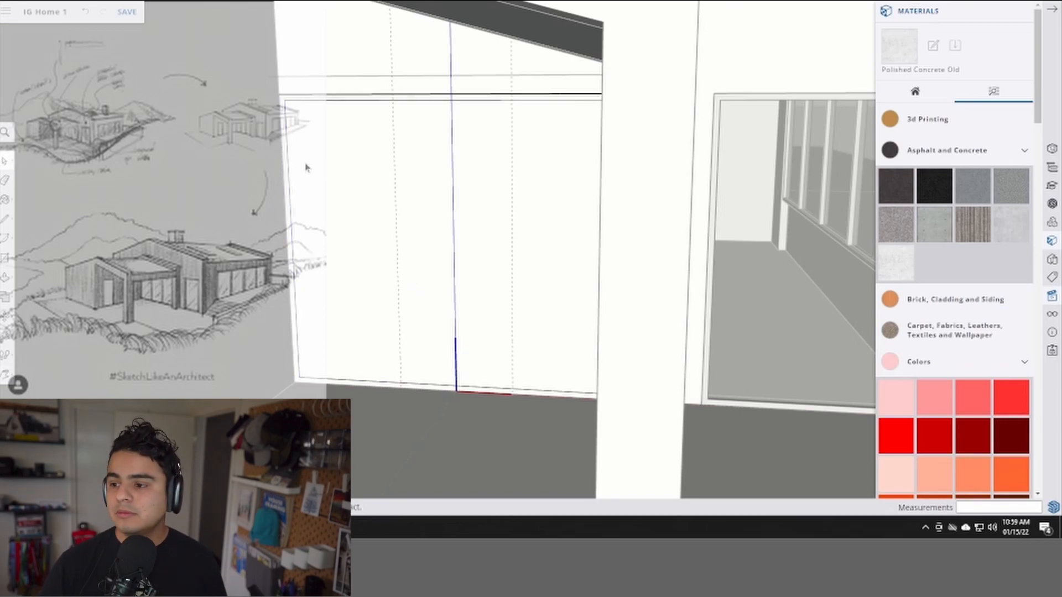
- Set the display to hide the rest of the model during component editing
click(1053, 10)
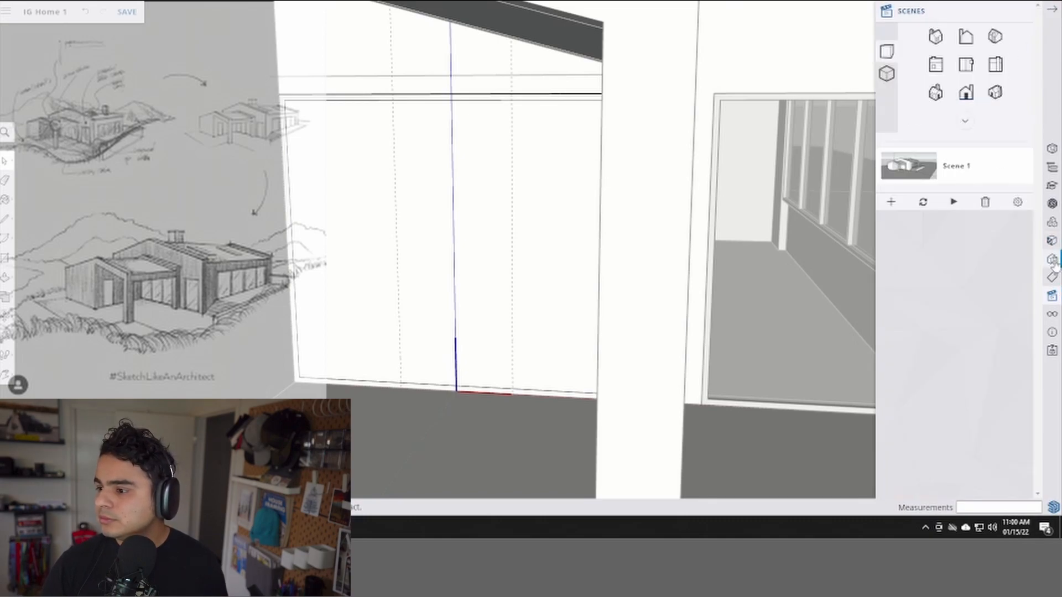
click(1052, 314)
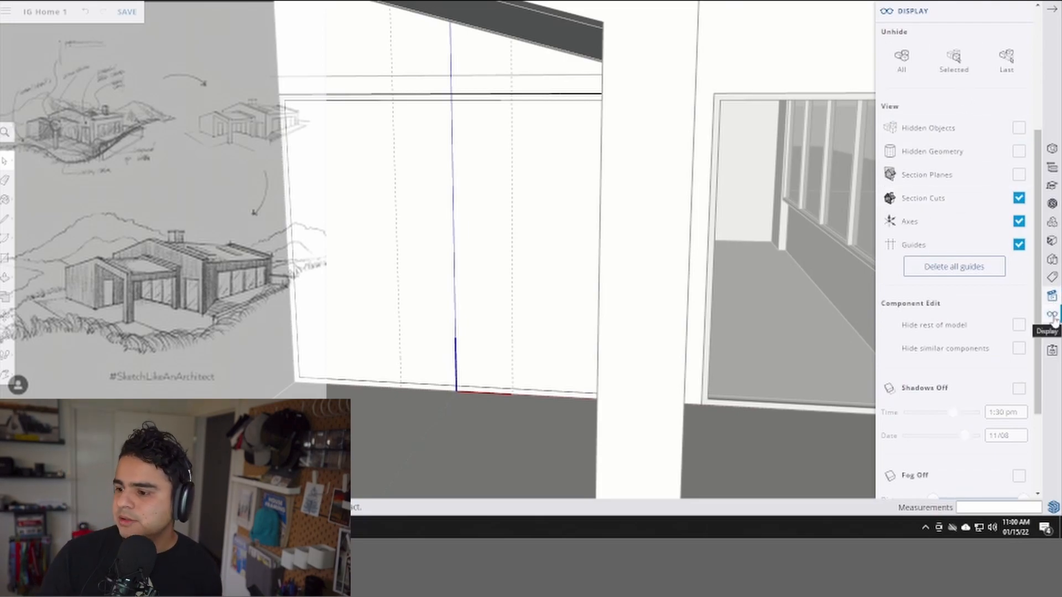
click(1018, 325)
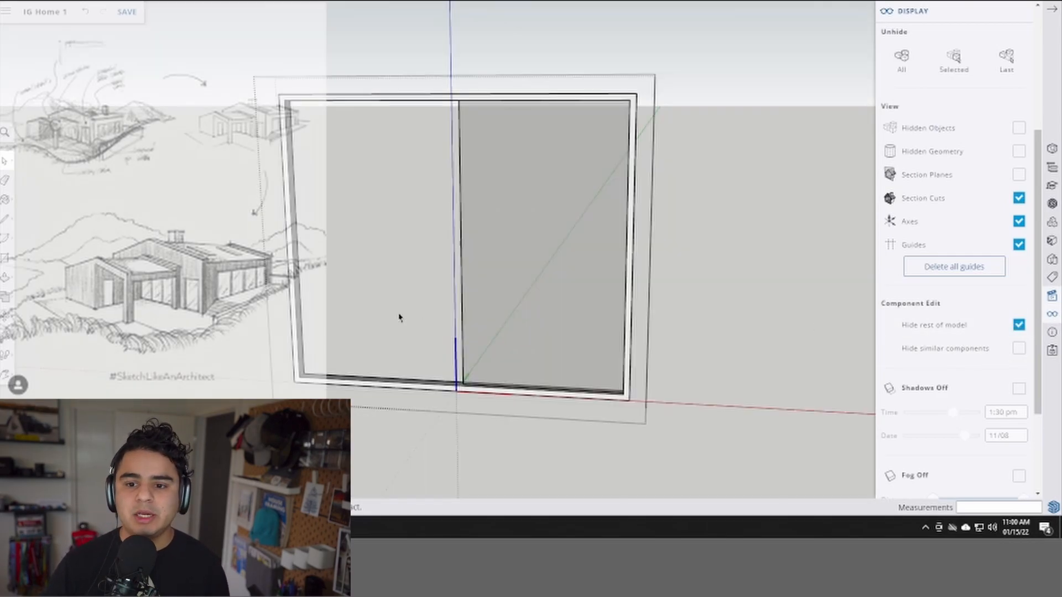
scroll(450, 318, up, 1)
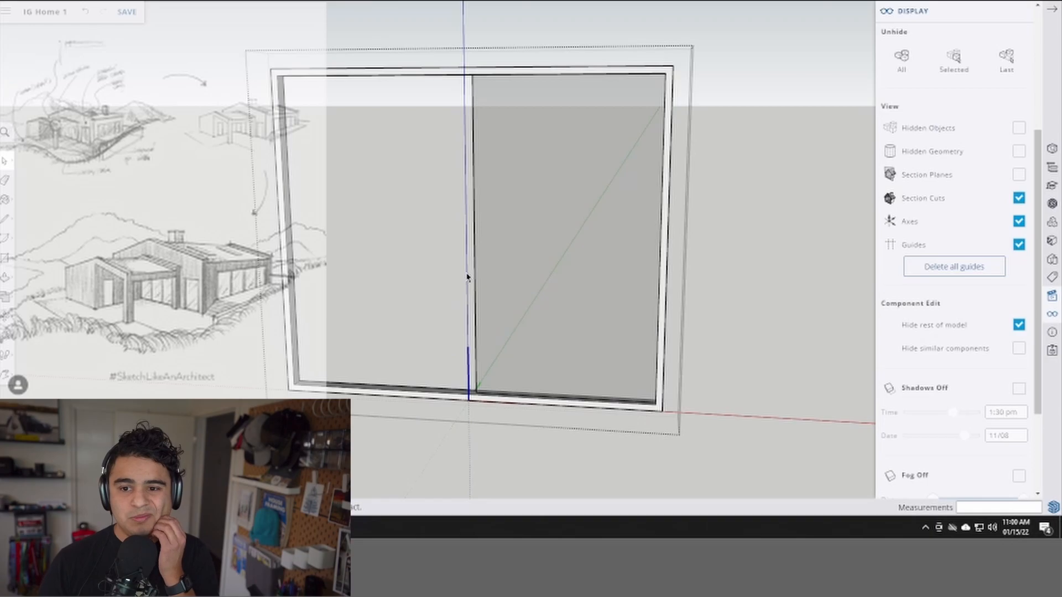
- Cut the two vertical guides from the model and paste them in place inside the widened door component
scroll(409, 234, up, 3)
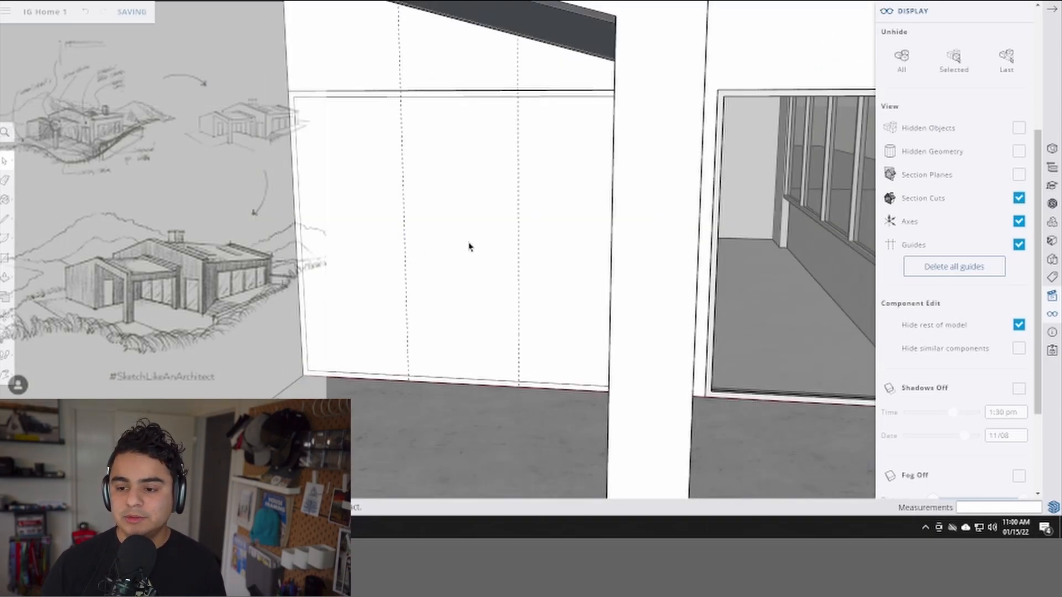
right_click(519, 226)
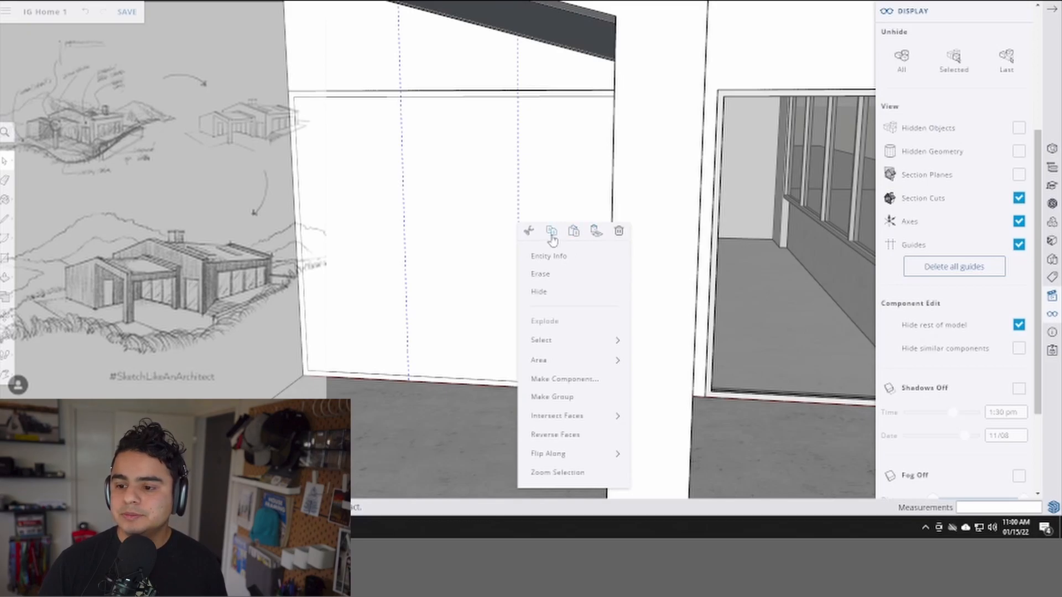
mouse_move(453, 205)
middle_down()
mouse_move(417, 213)
mouse_move(464, 214)
middle_up()
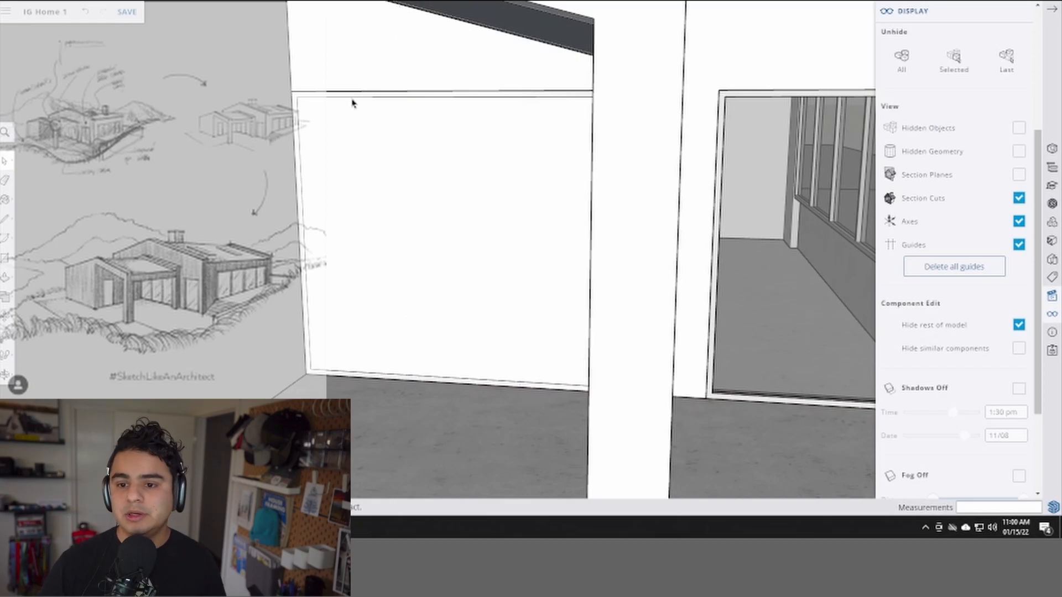
double_click(350, 101)
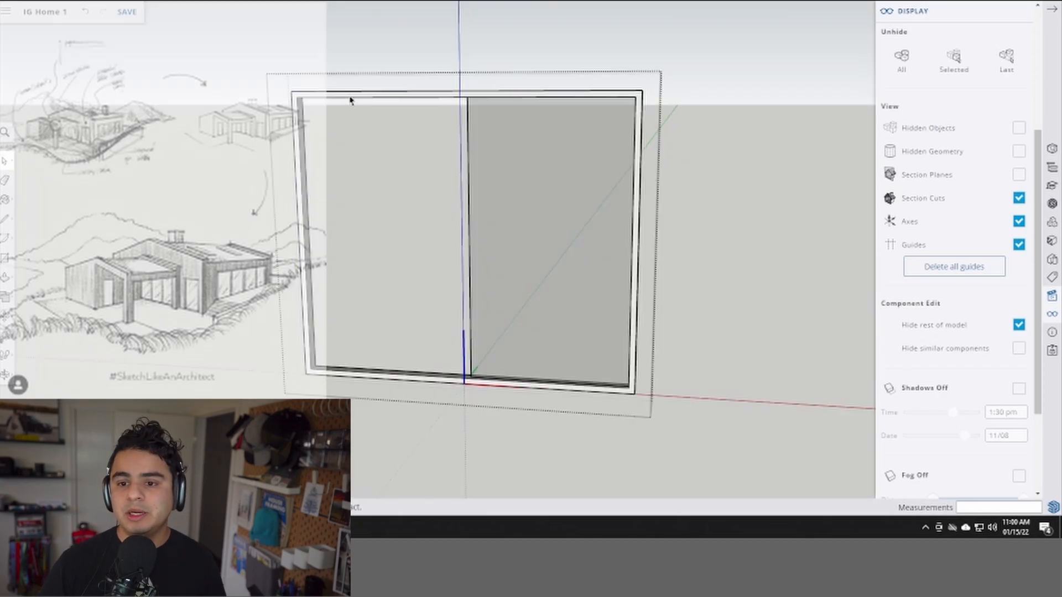
right_click(388, 150)
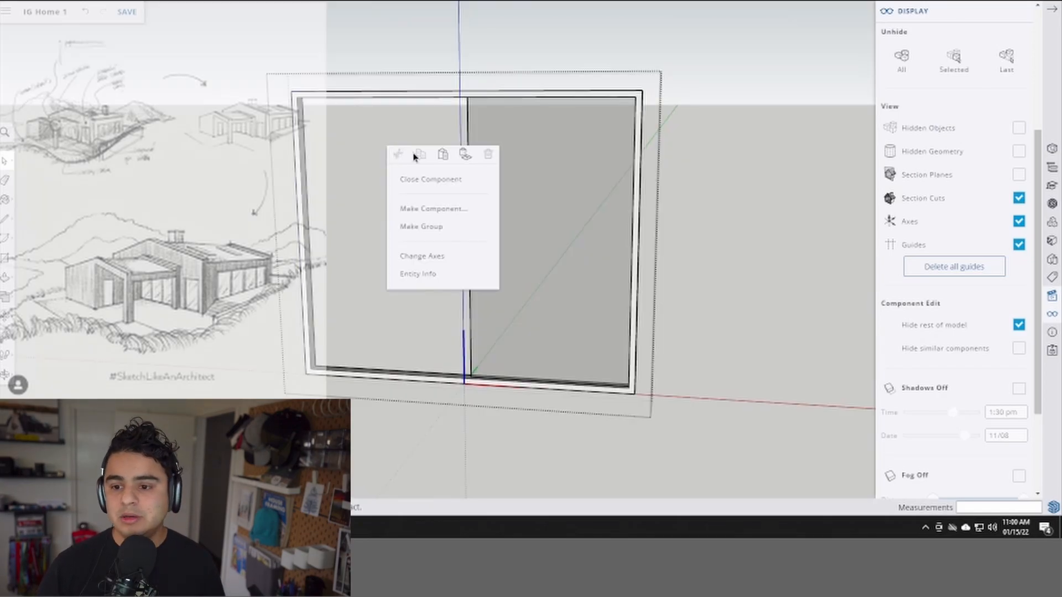
click(473, 142)
scroll(384, 355, up, 5)
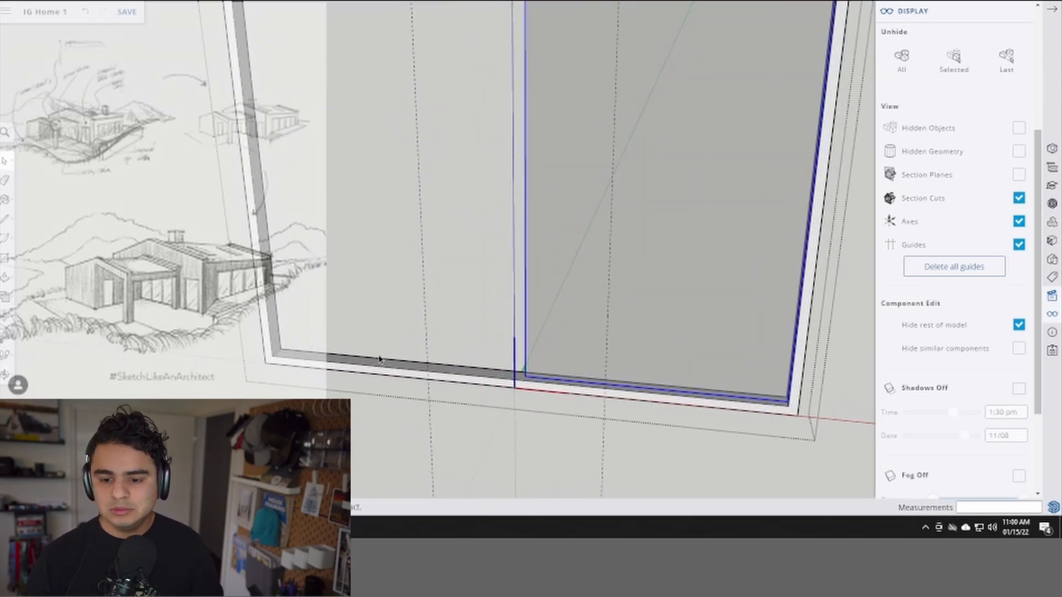
scroll(254, 360, up, 2)
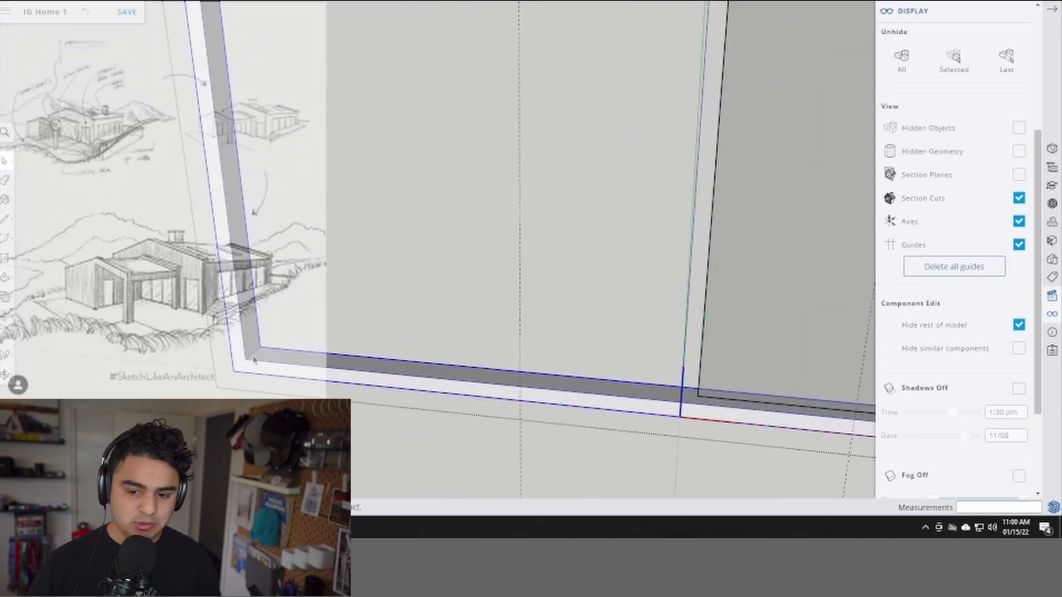
- Erase the two vertical guides from the door component and paste them in place inside its nested frame
scroll(254, 360, down, 3)
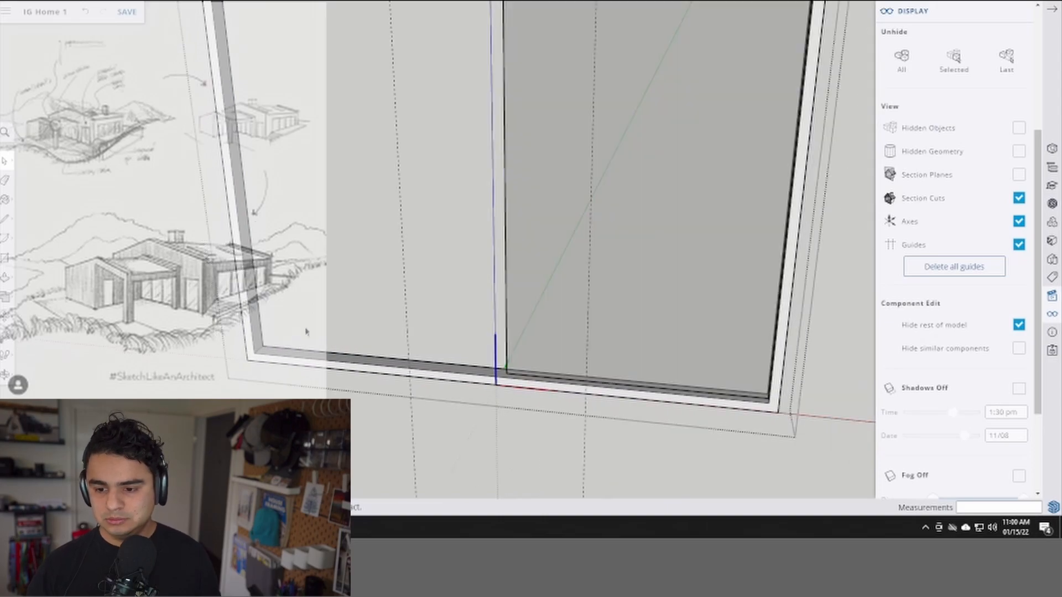
scroll(387, 315, down, 3)
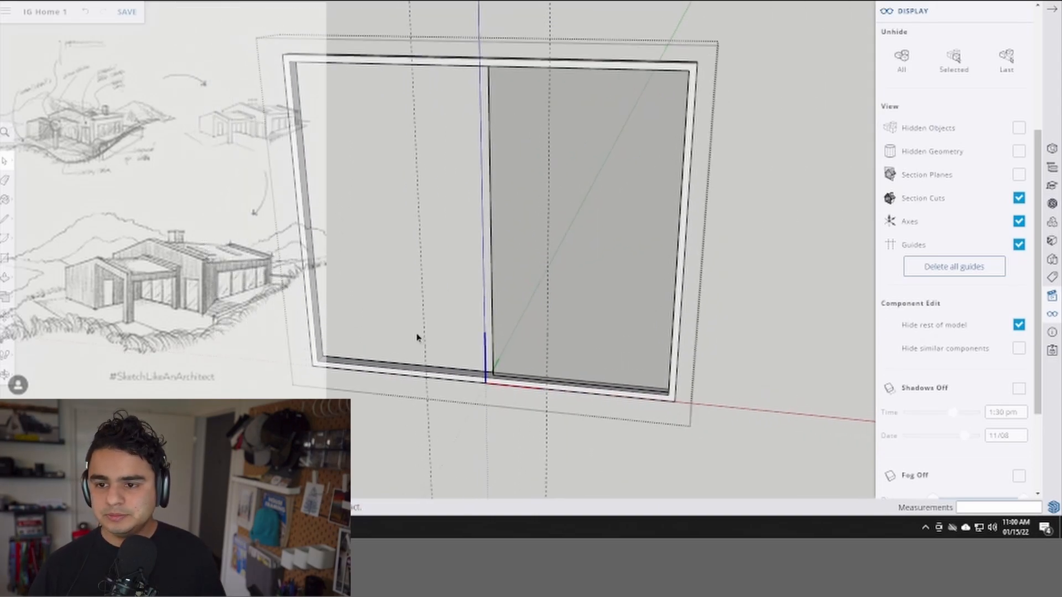
key(e)
click(415, 41)
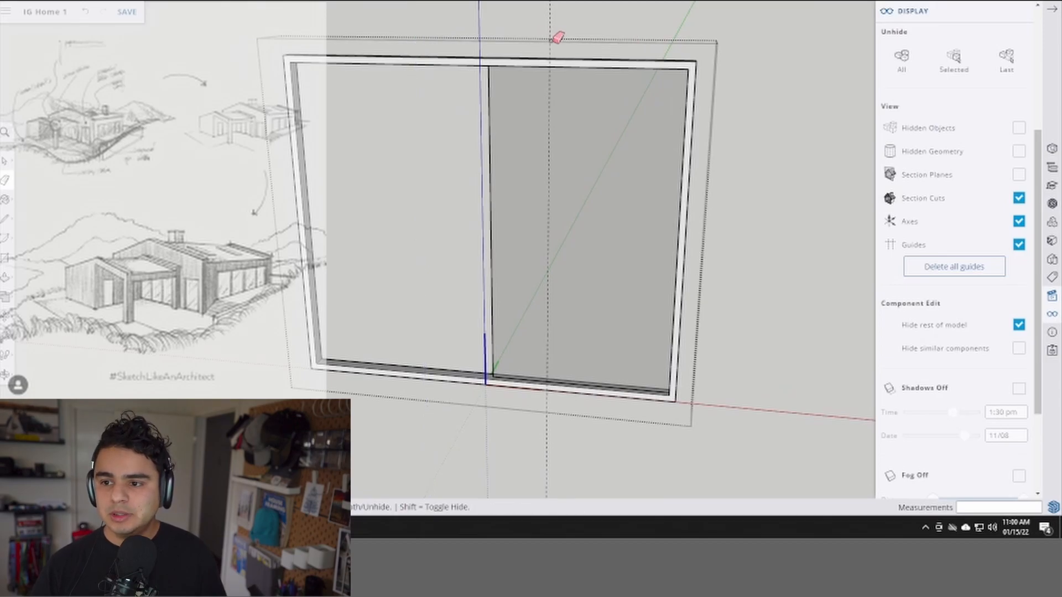
drag(413, 61, 412, 64)
right_click(423, 126)
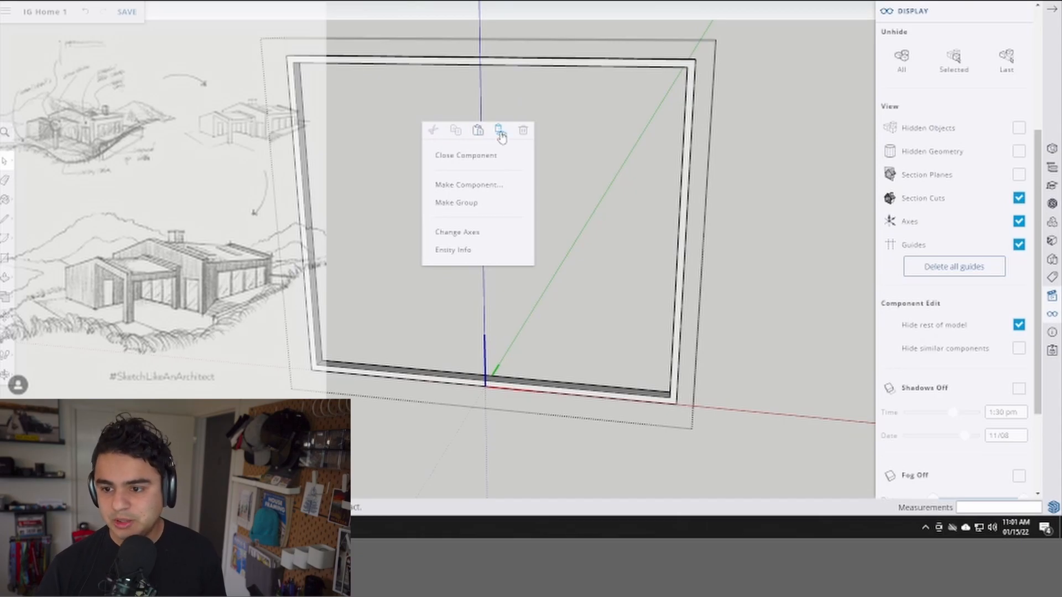
key(ctrl+z)
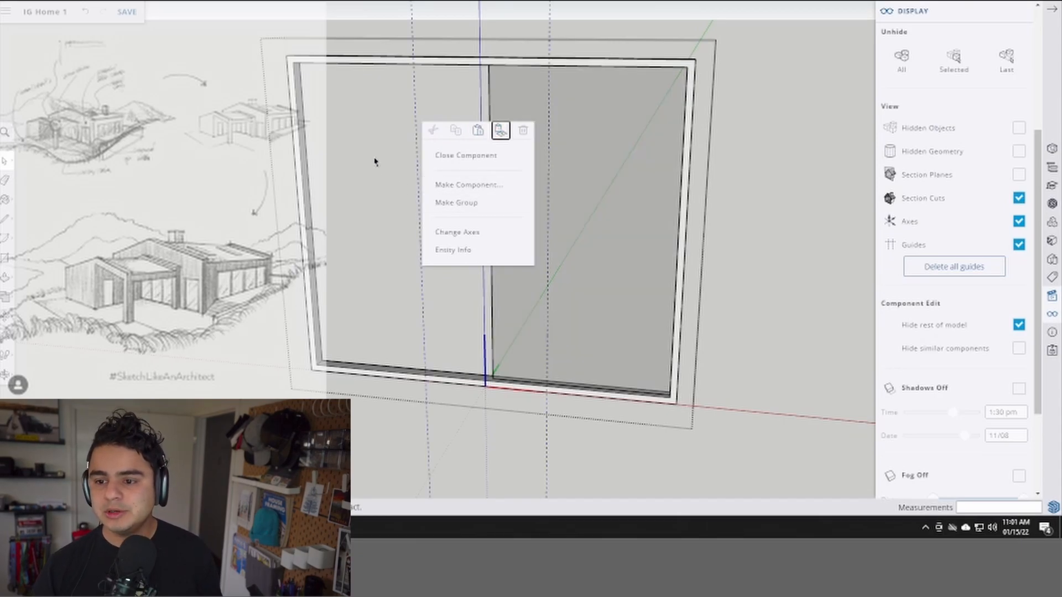
click(439, 76)
click(436, 64)
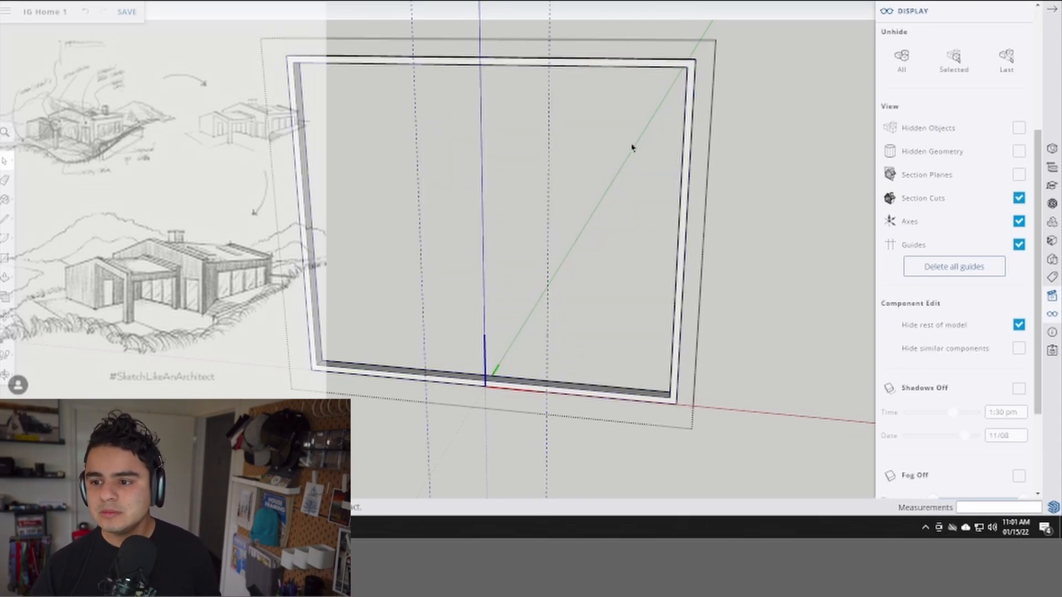
- Outline the first mullion's footprint on the bottom rail by copying the frame's short corner edge to both sides of the nearest guide
scroll(373, 386, up, 2)
scroll(290, 363, up, 3)
scroll(279, 361, up, 2)
key(m)
click(281, 362)
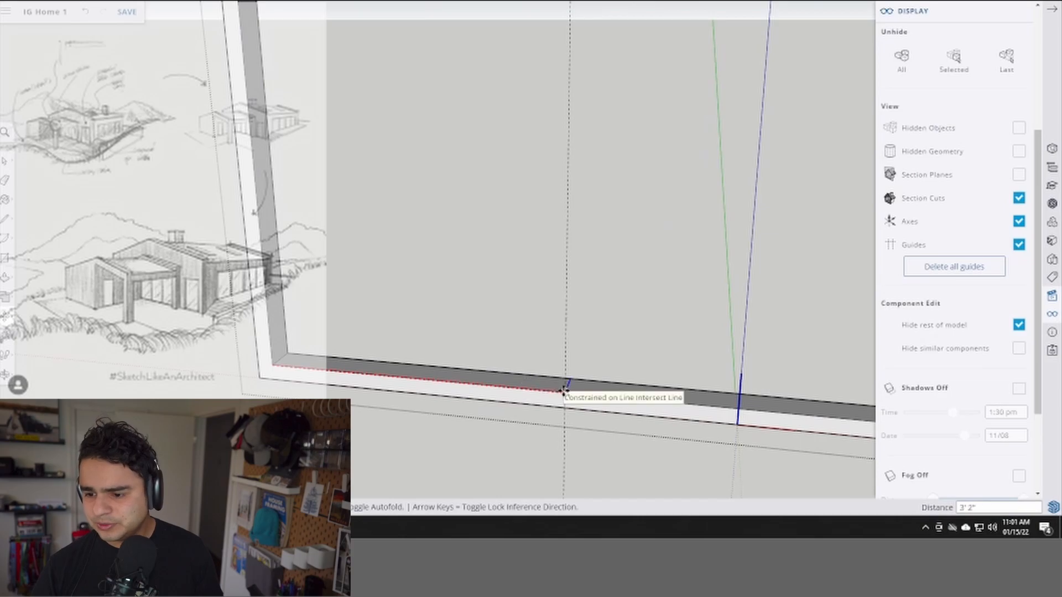
click(563, 390)
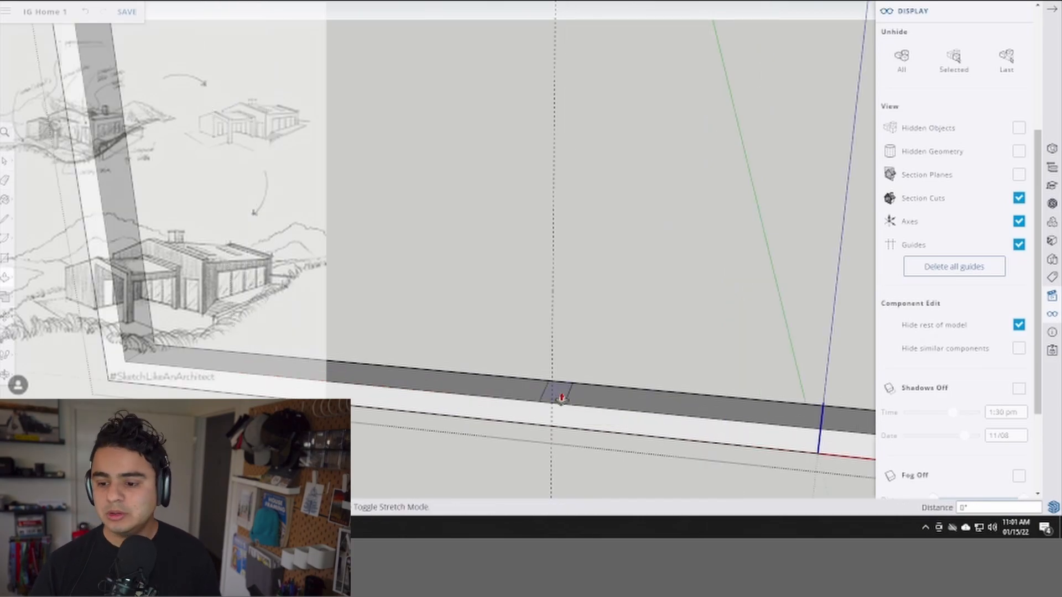
- Copy the pair of mullion lines along the bottom rail to the second guide, centred on it
click(555, 408)
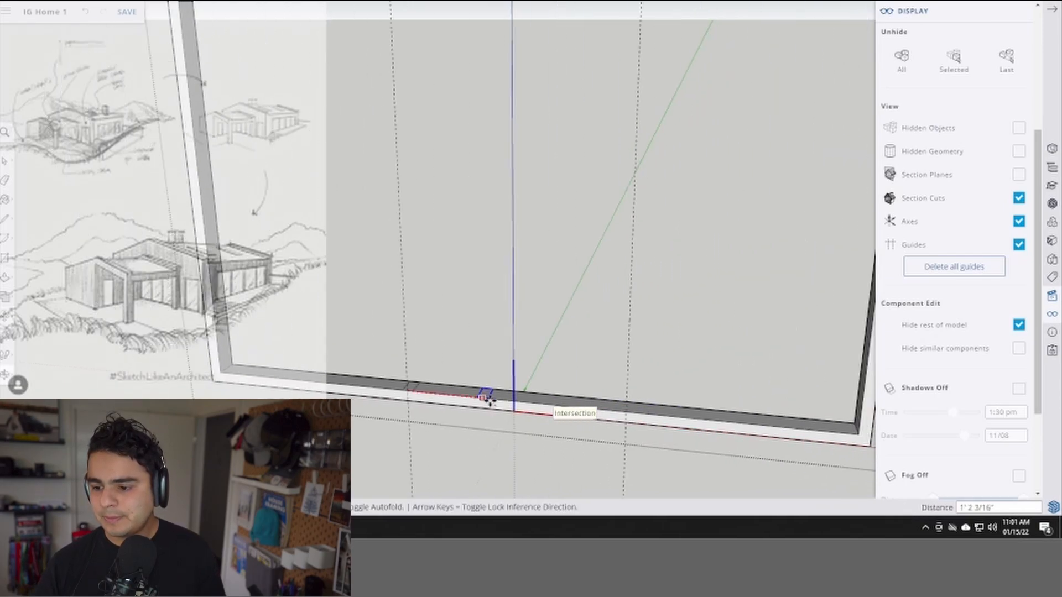
click(626, 409)
scroll(627, 412, up, 3)
scroll(609, 411, down, 1)
key(ctrl)
click(140, 360)
click(618, 405)
key(space)
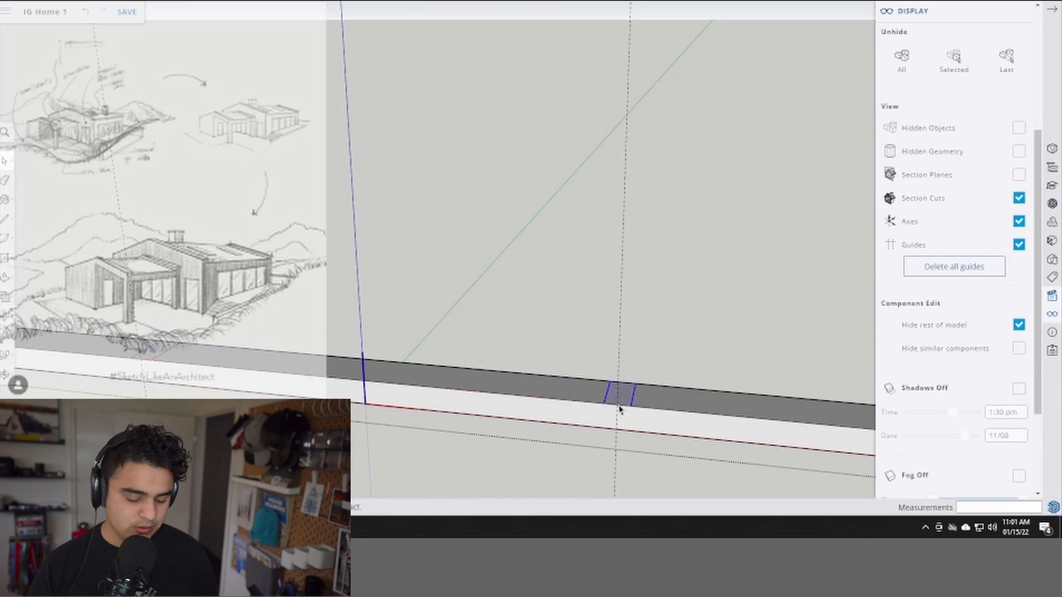
- Push/Pull both mullion footprints from the bottom rail up to the frame's top rail
mouse_move(619, 408)
middle_down()
mouse_move(617, 356)
mouse_move(526, 356)
mouse_move(518, 243)
middle_up()
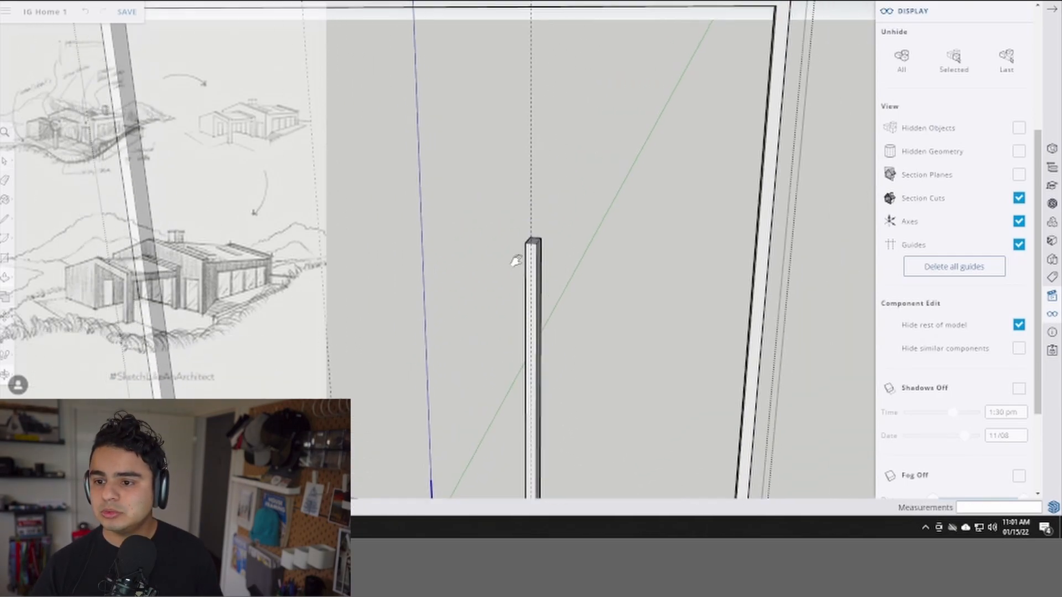
scroll(519, 243, down, 1)
click(508, 91)
middle_drag(462, 221, 478, 281)
key(space)
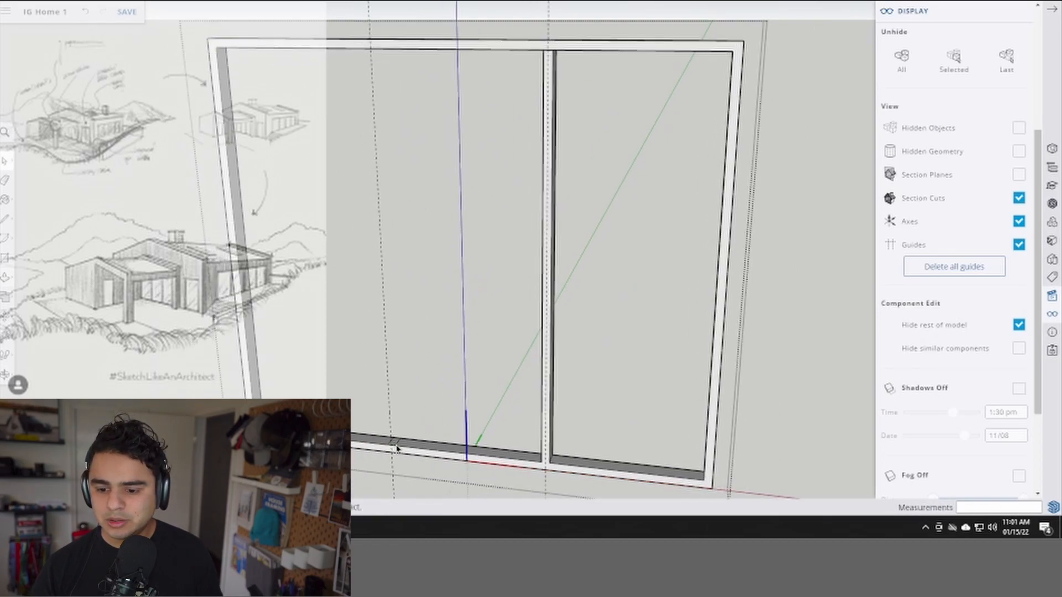
scroll(396, 448, up, 1)
key(p)
click(395, 446)
scroll(380, 231, down, 2)
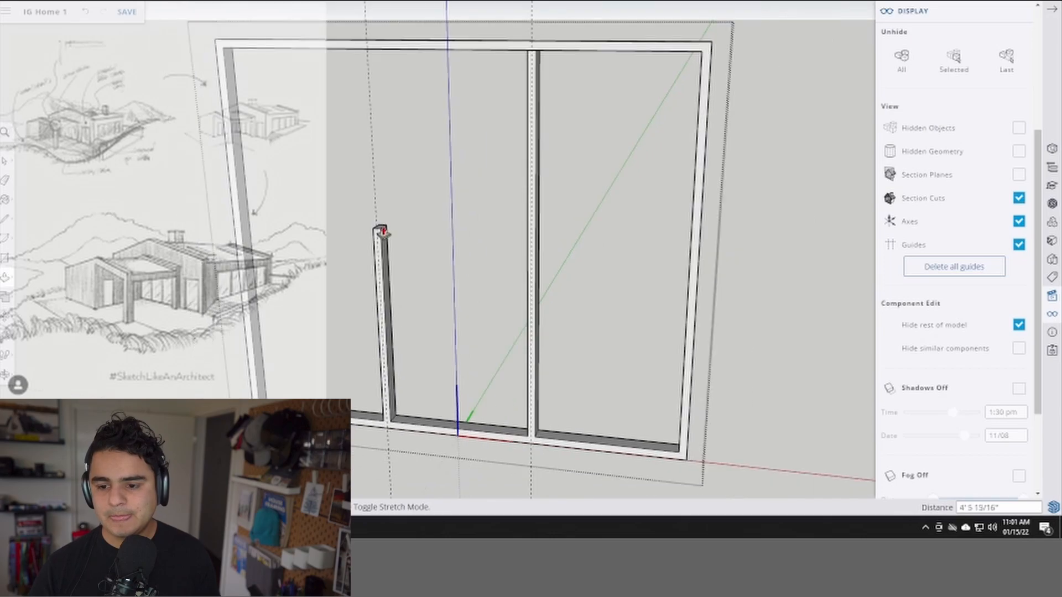
- Erase both vertical guides and close the frame
key(e)
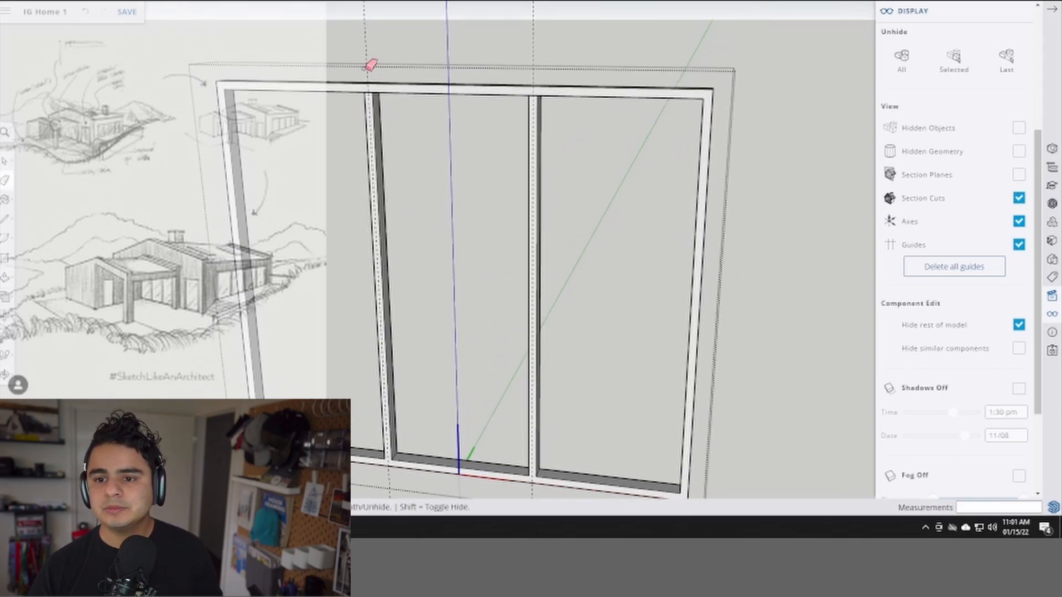
key(space)
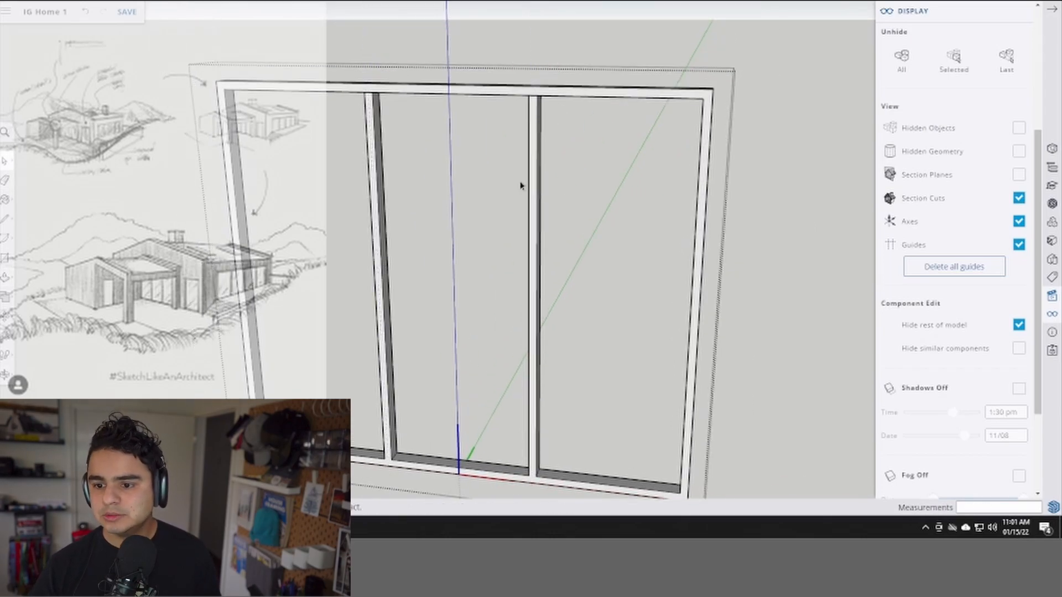
key(Escape)
mouse_move(474, 277)
middle_down()
mouse_move(486, 268)
mouse_move(482, 284)
middle_up()
click(482, 284)
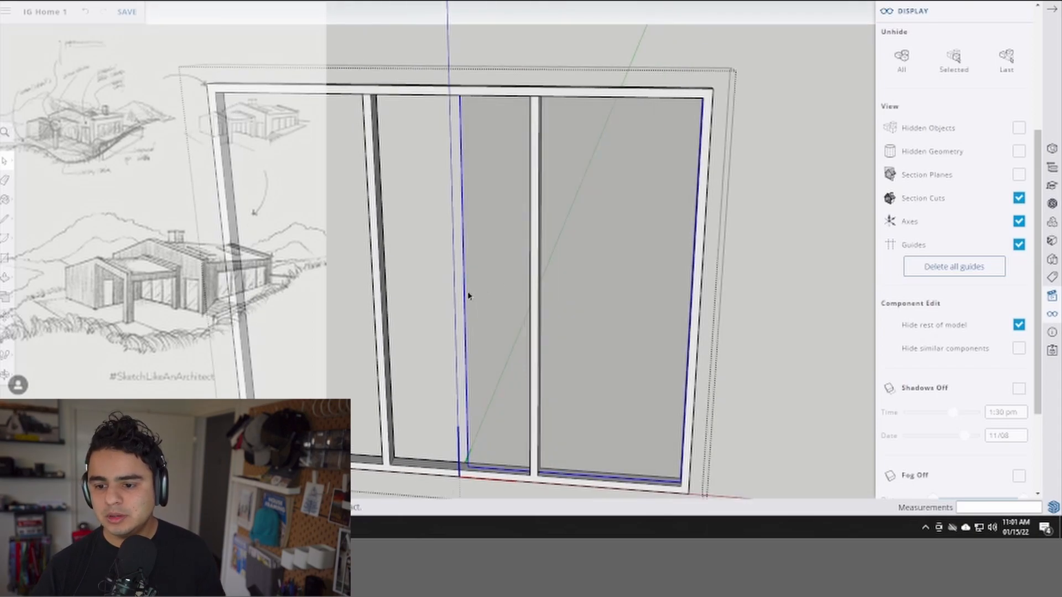
double_click(468, 296)
key(m)
click(464, 296)
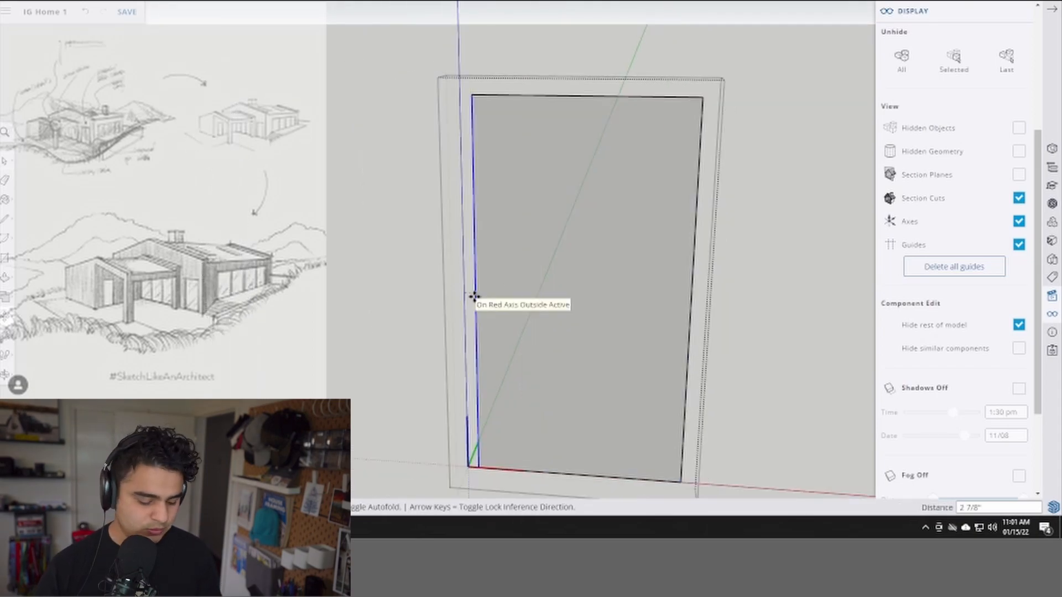
click(475, 297)
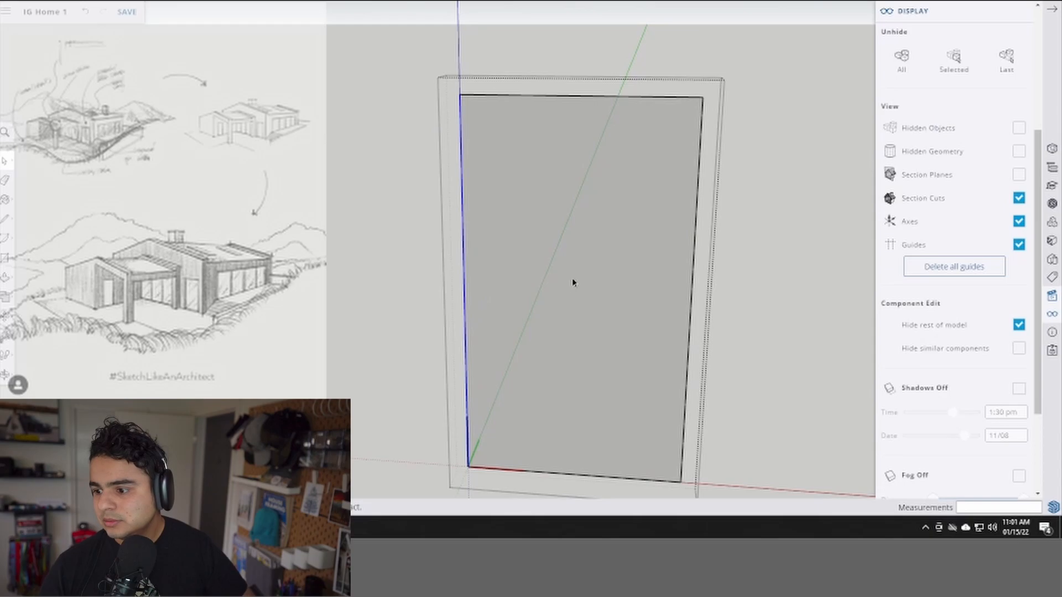
scroll(533, 227, down, 3)
key(Escape)
key(Escape)
- Open the recessed wall for editing and set the display to show the rest of the model
scroll(506, 221, up, 2)
middle_drag(501, 219, 547, 191)
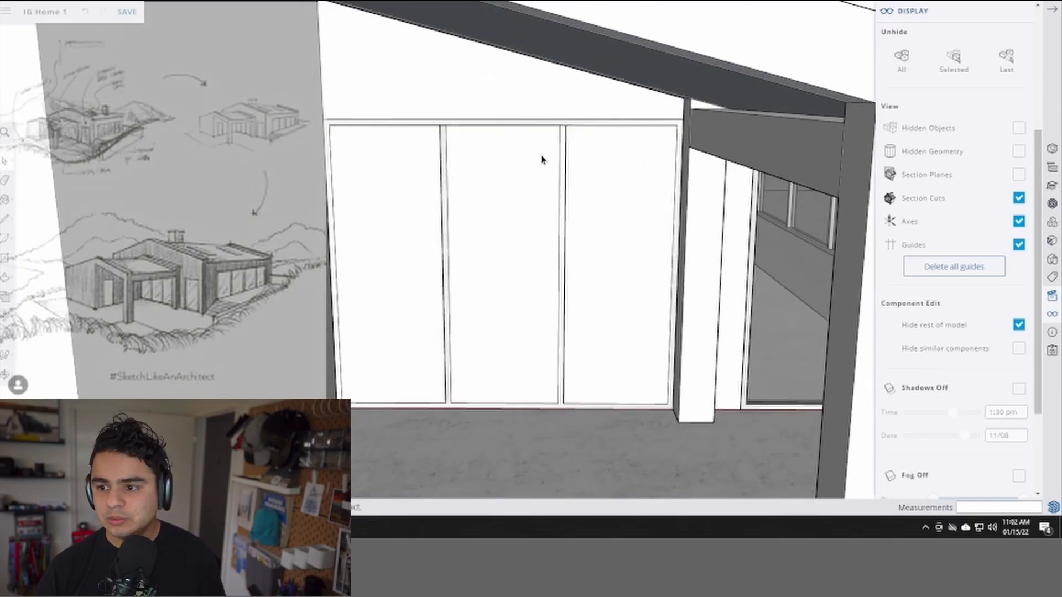
double_click(495, 95)
scroll(600, 157, down, 2)
middle_drag(652, 173, 513, 118)
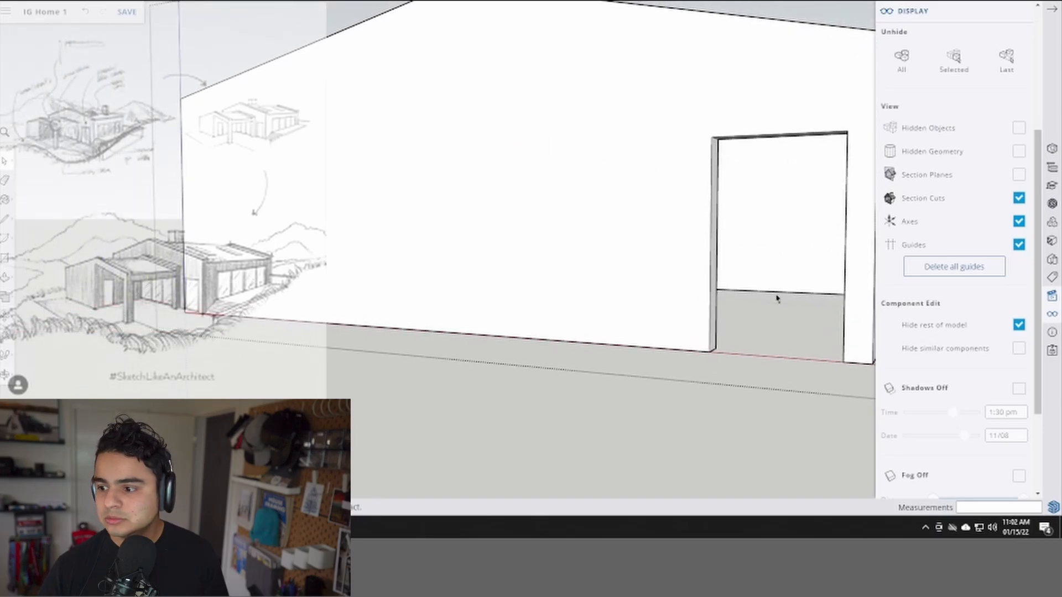
click(1020, 327)
- Draw a rectangle on the recessed wall, tracing the outer corners of the three-part door frame
middle_drag(659, 303, 754, 280)
scroll(728, 371, up, 3)
key(r)
click(728, 370)
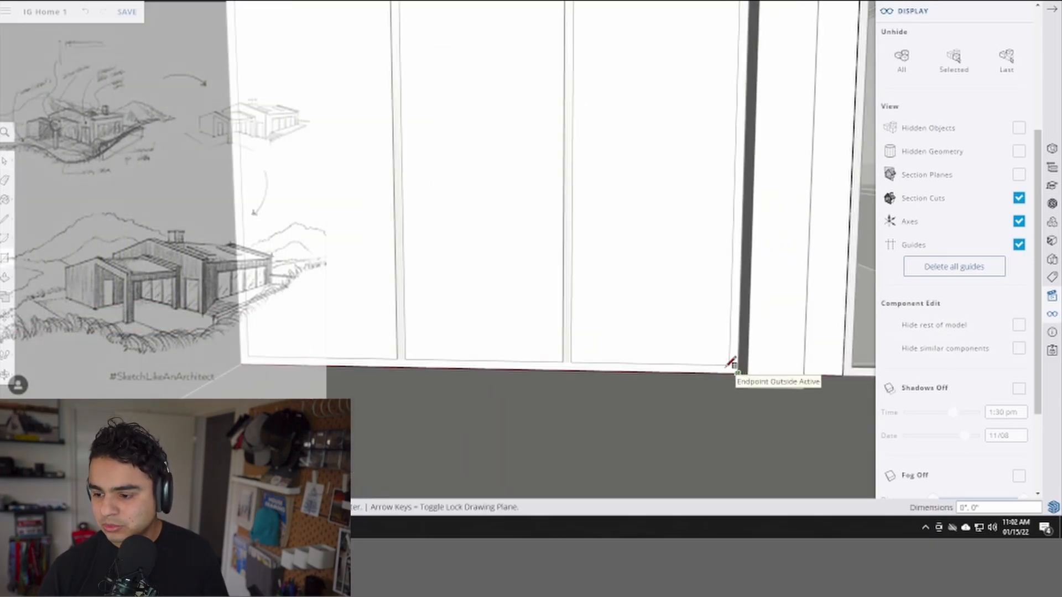
scroll(728, 371, down, 2)
click(327, 53)
key(space)
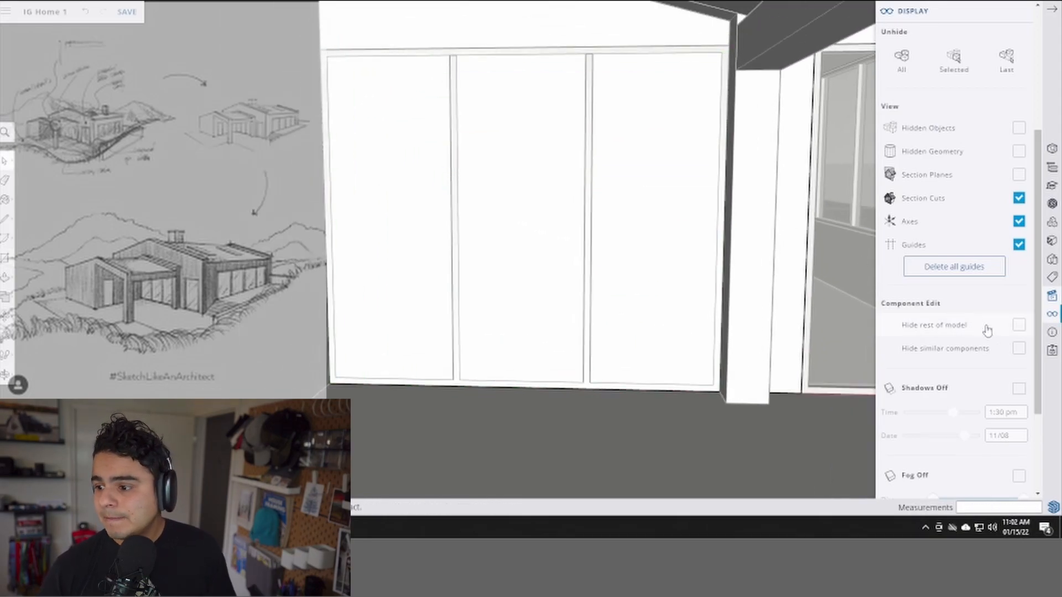
- Hide the rest of the model, Push/Pull the rectangle through the wall to cut the door opening, and close the wall
click(1019, 325)
middle_drag(549, 244, 449, 261)
scroll(450, 260, down, 5)
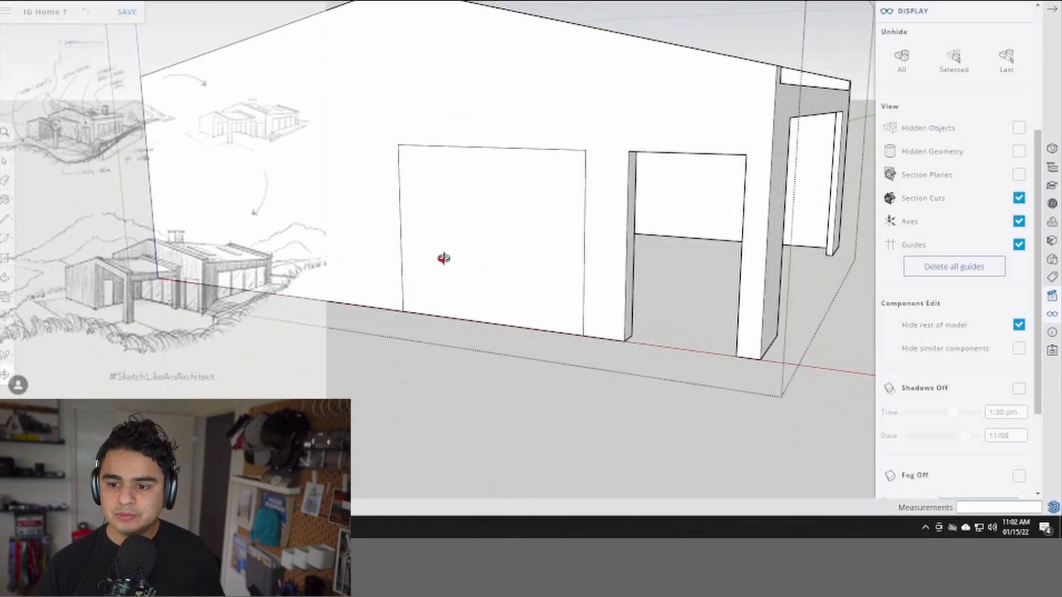
key(p)
drag(465, 265, 482, 249)
key(Escape)
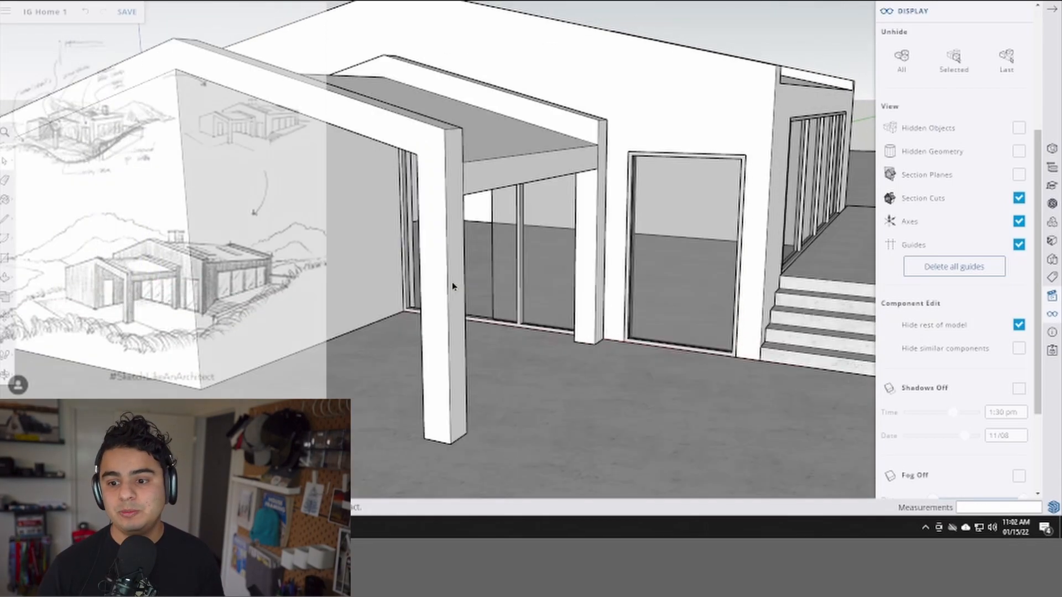
- Open the three-part door component and its nested glass pane for editing
scroll(475, 311, up, 10)
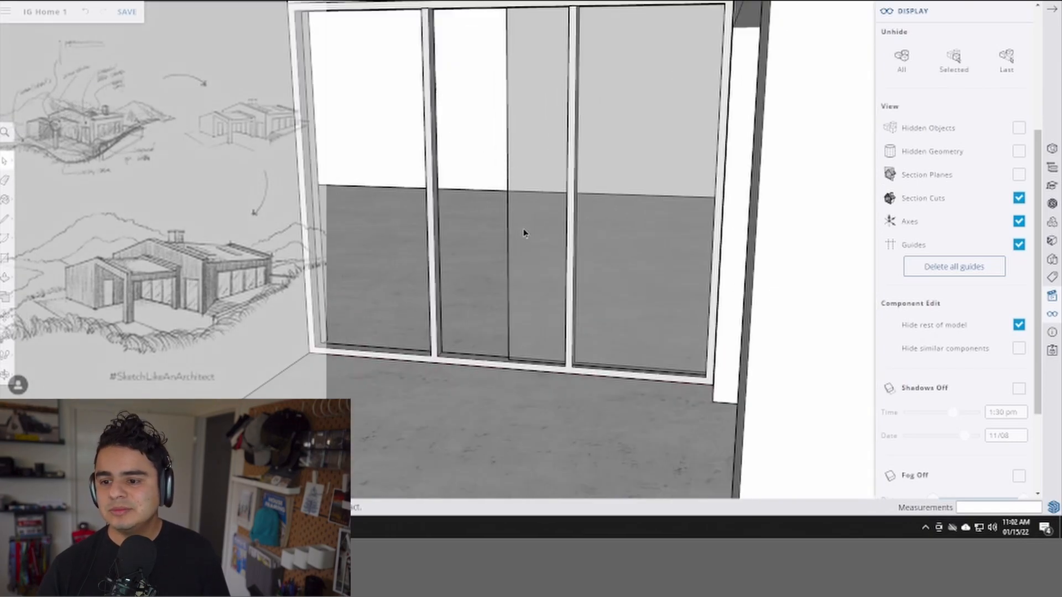
scroll(481, 263, down, 3)
double_click(483, 264)
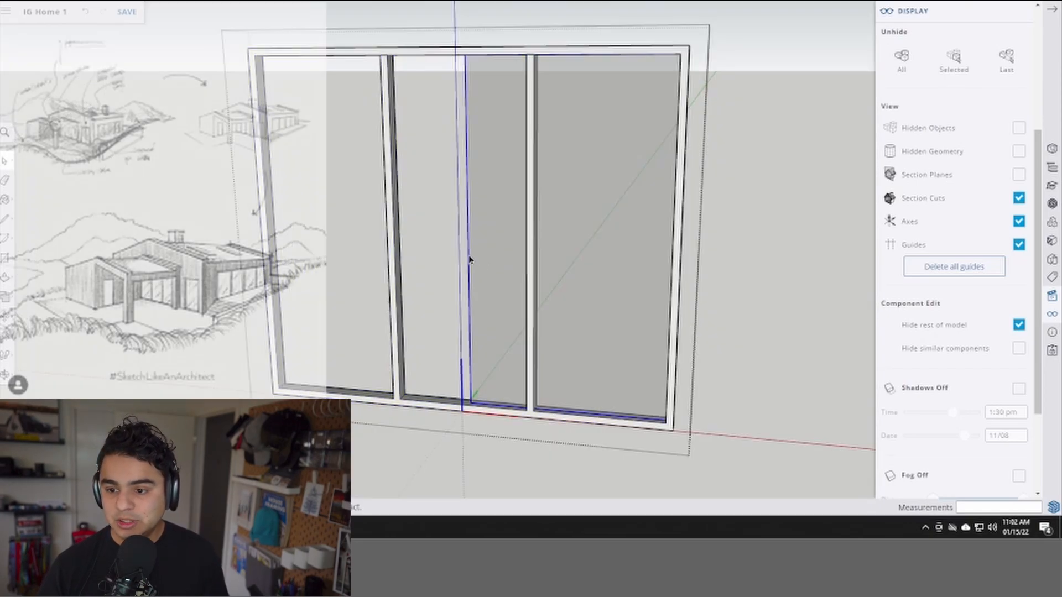
double_click(471, 260)
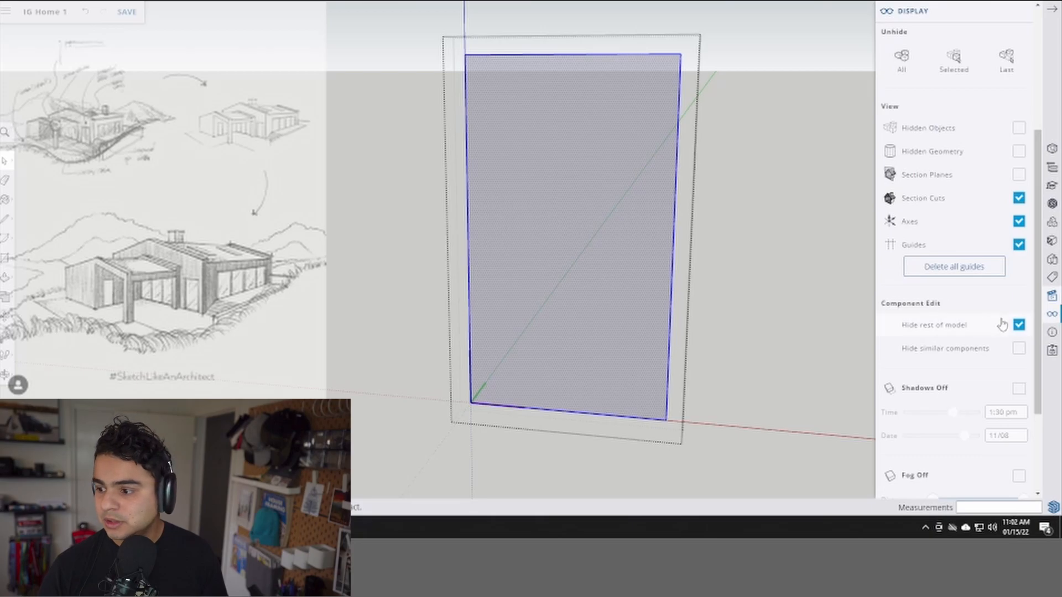
- Show the rest of the model and narrow the glass pane by moving its free side edge to the nearest mullion
click(1018, 325)
key(m)
click(473, 278)
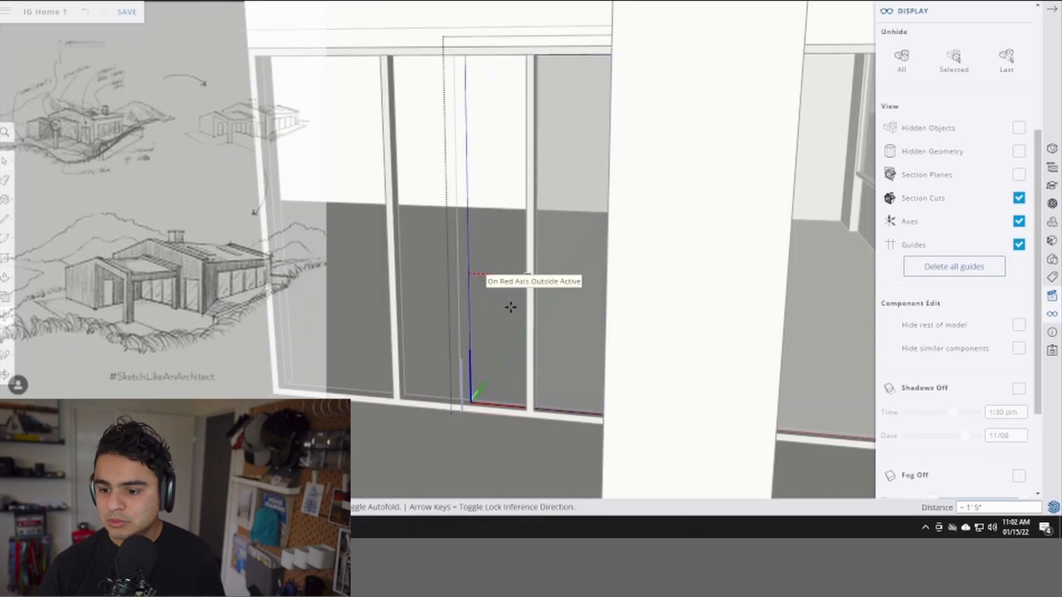
click(535, 407)
middle_drag(535, 407, 592, 392)
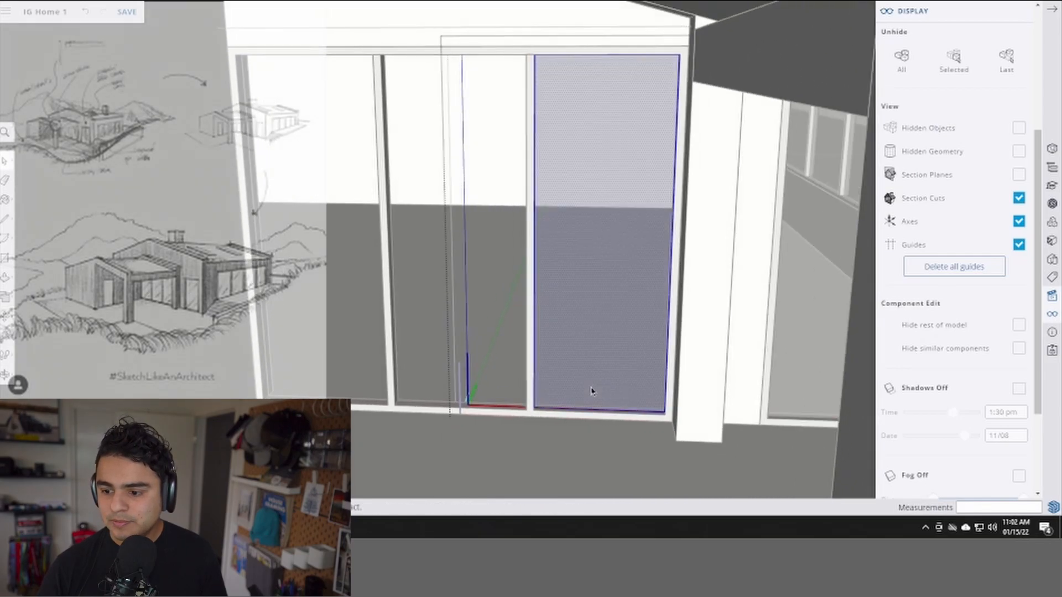
- Copy the narrowed glass pane 3' 3" sideways into the middle bay, against the mullion
scroll(583, 394, up, 3)
key(m)
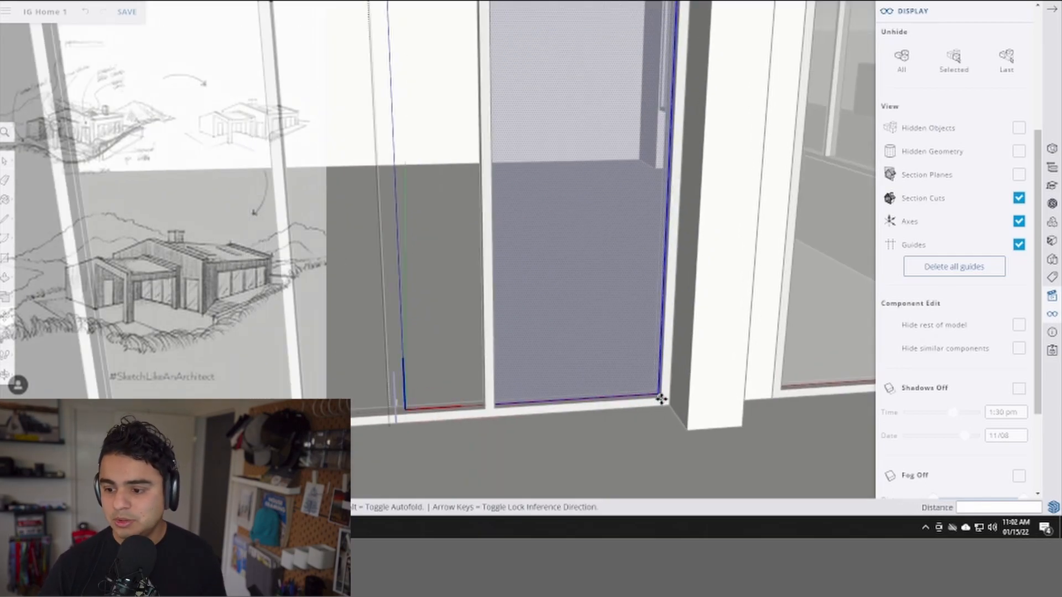
click(657, 403)
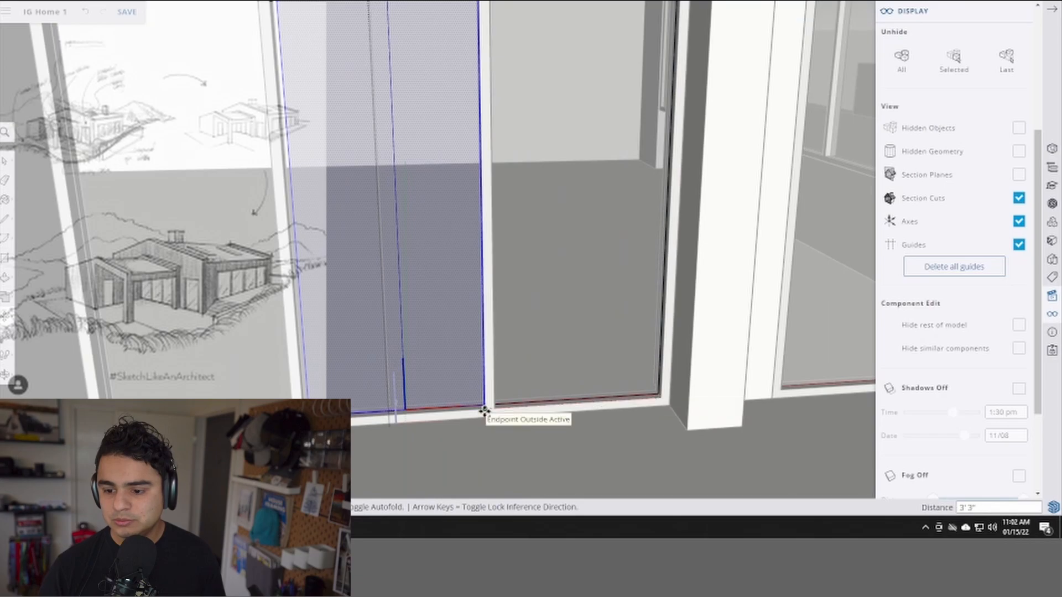
click(409, 415)
- Move the middle pane's far side edge 1" outward to meet the other mullion
middle_drag(409, 415, 468, 418)
key(m)
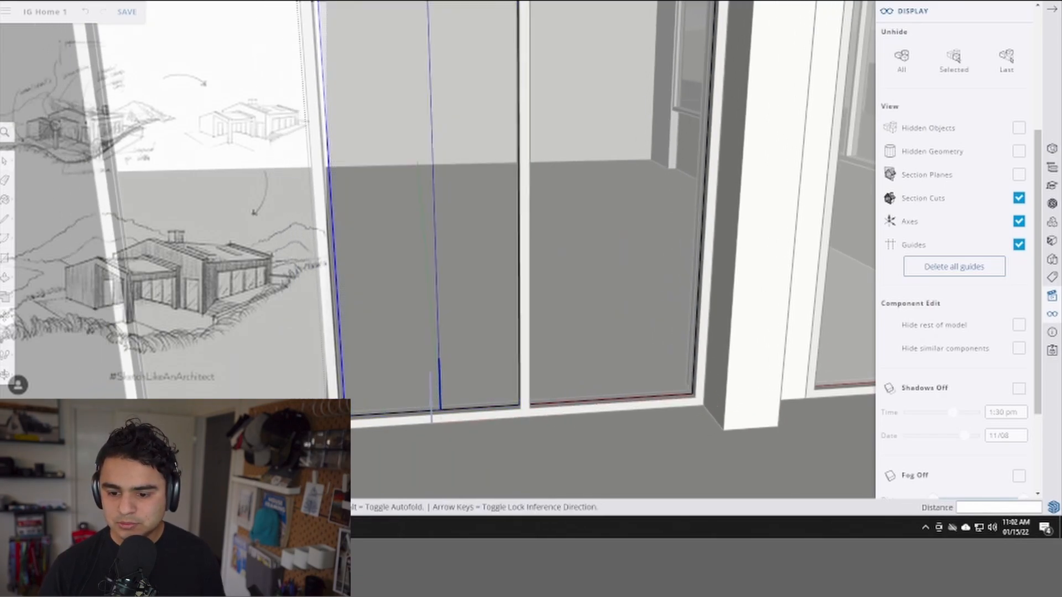
click(354, 406)
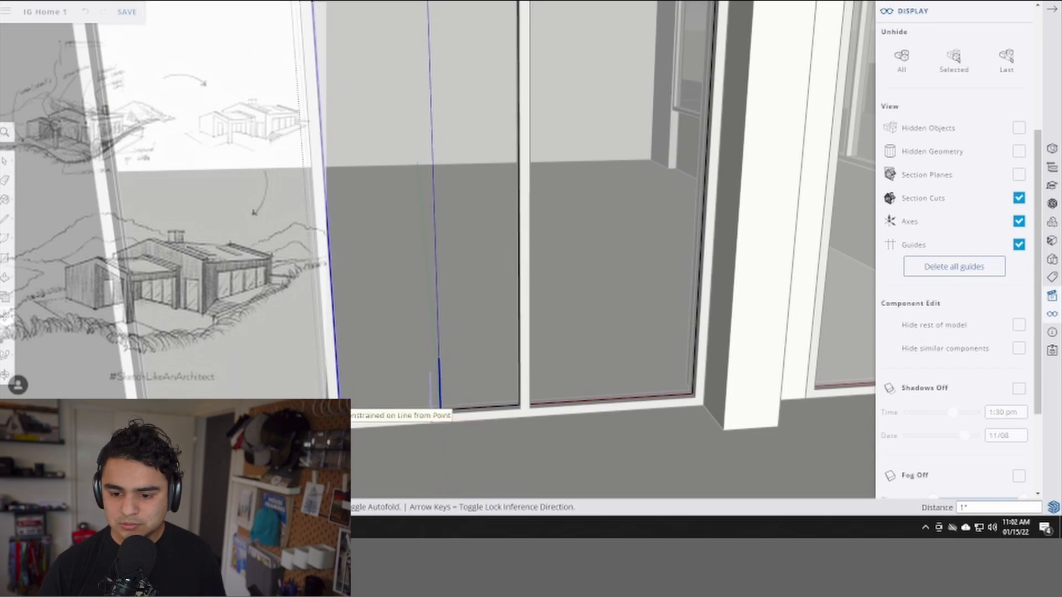
key(space)
- Copy the middle glass pane into the remaining outer bay of the door
key(m)
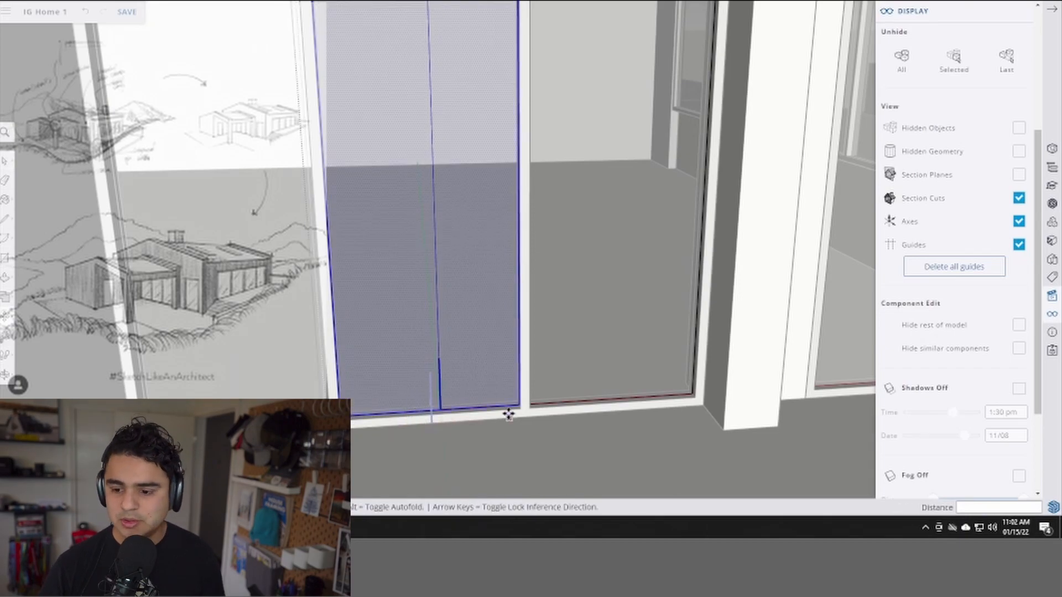
click(519, 409)
key(space)
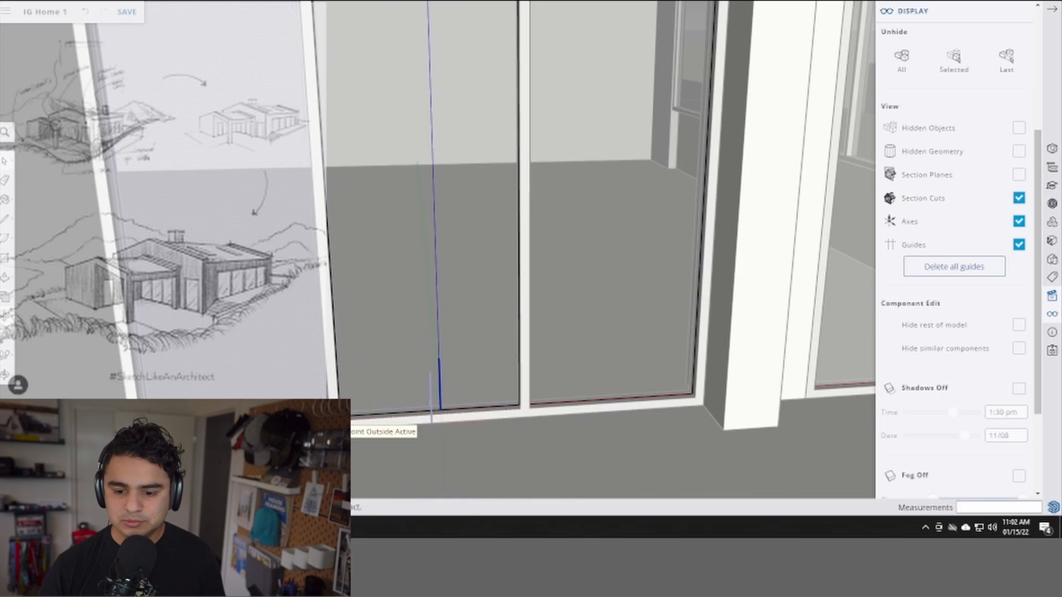
- Move the glass pane sideways into the neighbouring bay of the framed door
middle_drag(550, 400, 518, 399)
key(m)
click(496, 404)
click(153, 396)
key(space)
- Return the camera to the saved Scene 1 view of the whole house
scroll(235, 386, down, 5)
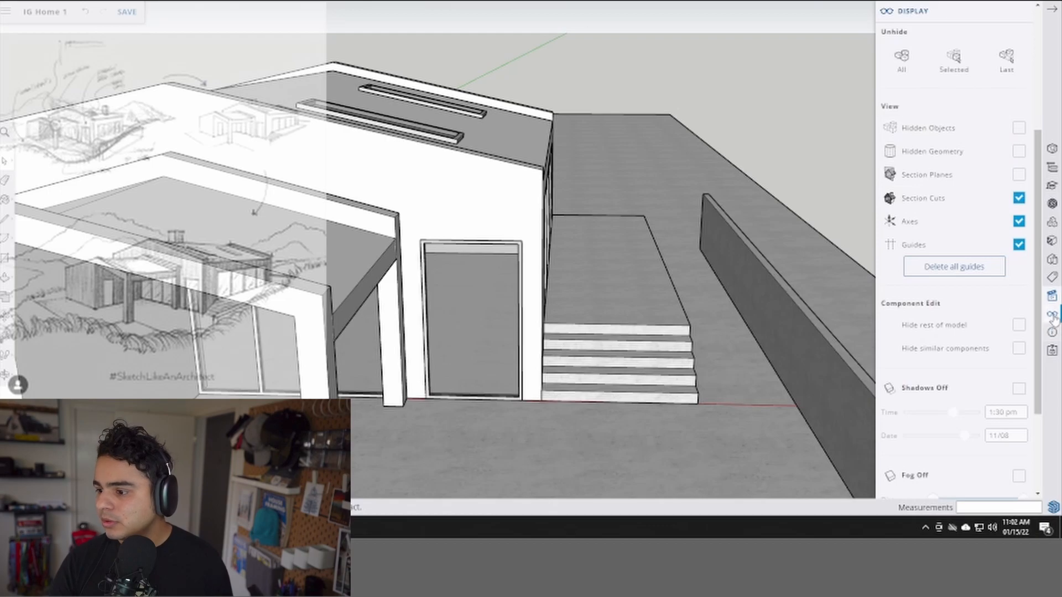
scroll(968, 371, down, 2)
scroll(953, 374, up, 6)
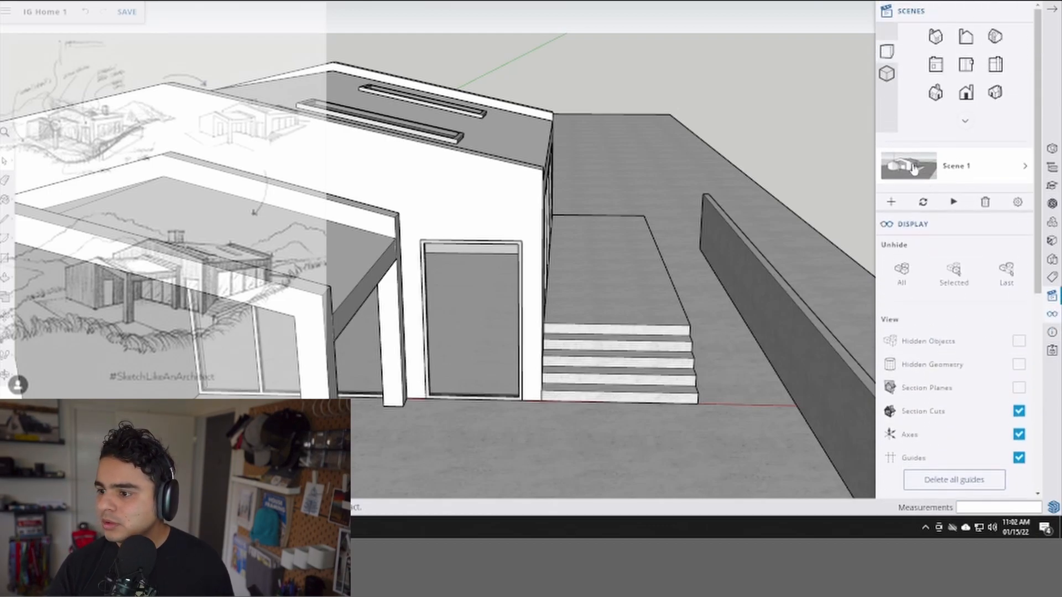
click(913, 168)
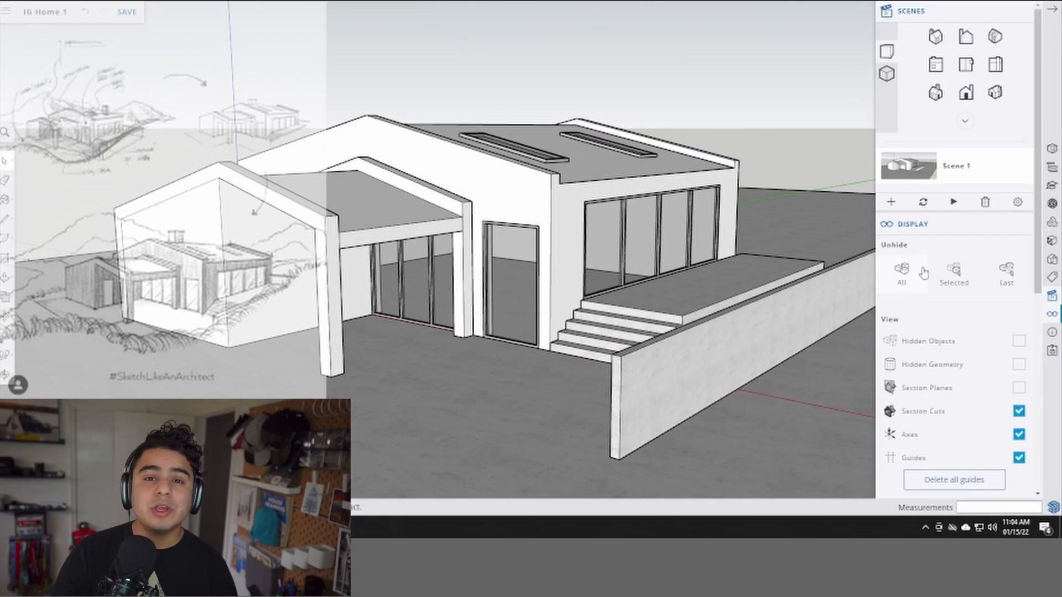
- Turn on shadows and set the sun to 12:47 pm on 09/11, keeping fog off
scroll(924, 272, down, 5)
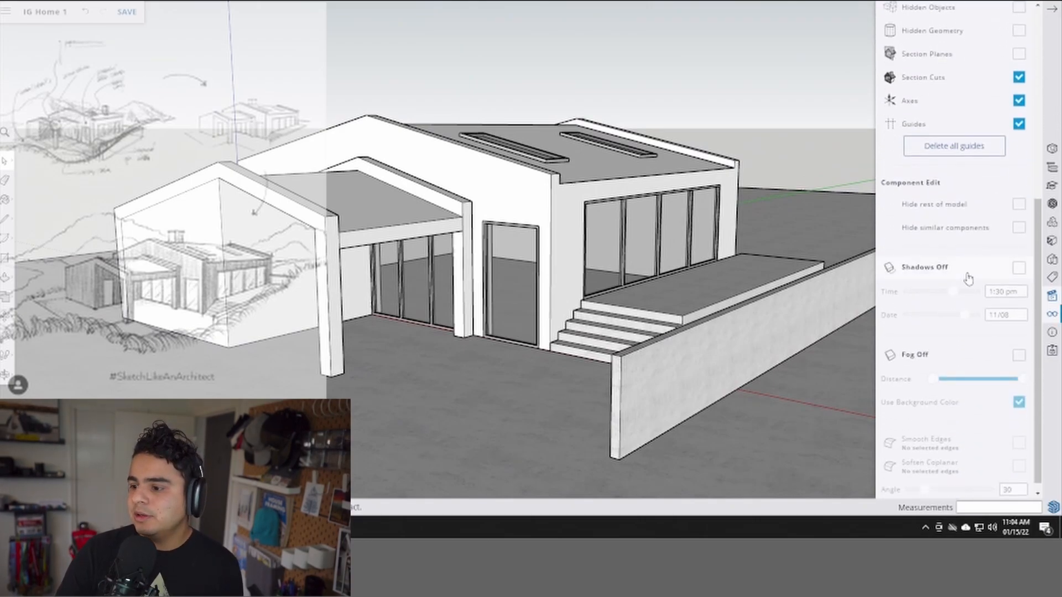
click(1019, 268)
drag(959, 290, 950, 298)
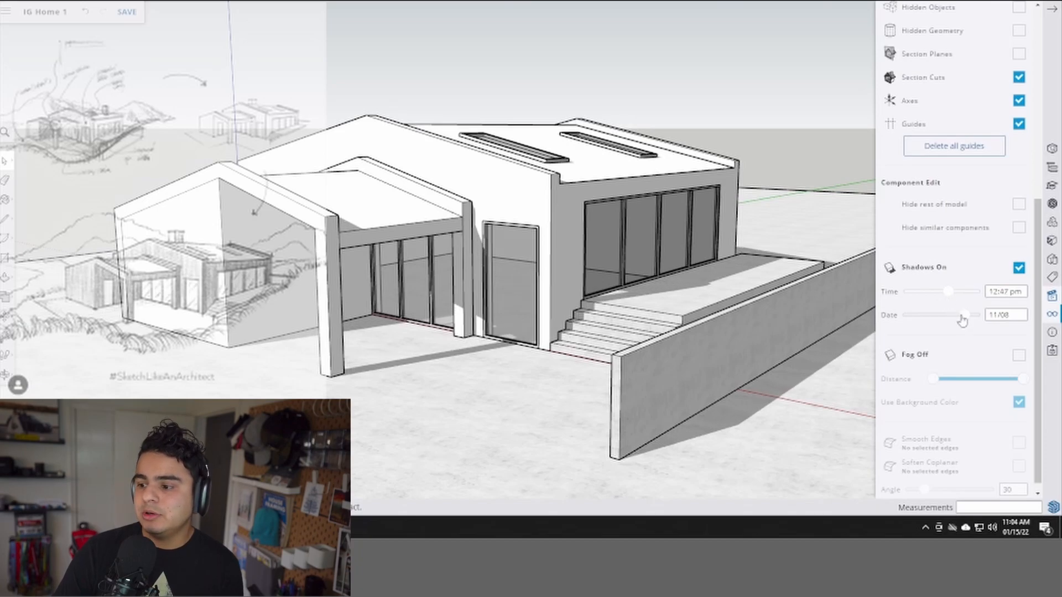
mouse_move(963, 321)
mouse_down()
mouse_move(973, 319)
mouse_move(952, 322)
mouse_up()
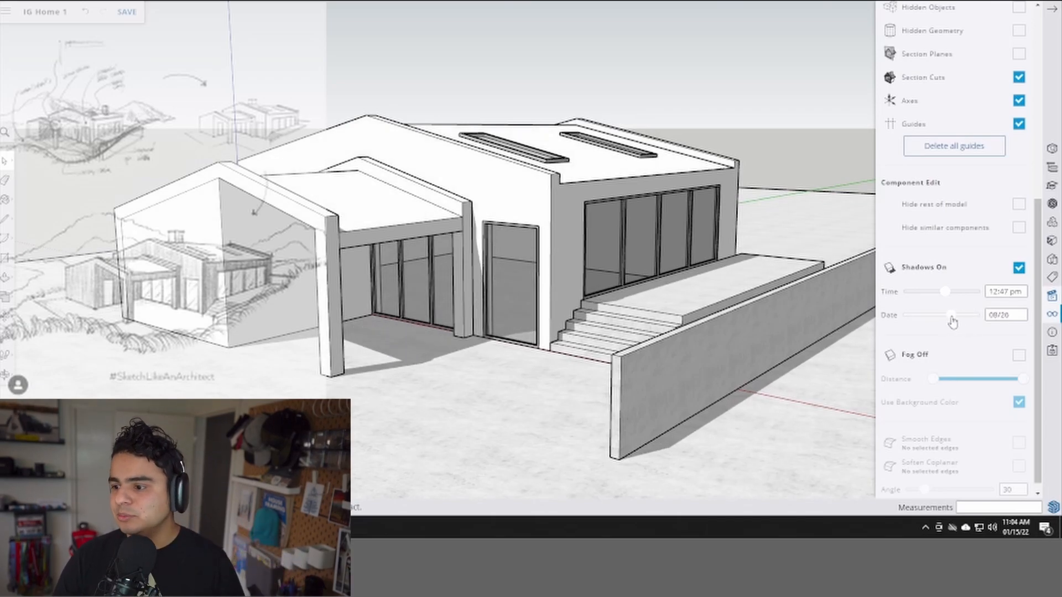
drag(952, 322, 955, 321)
click(1019, 355)
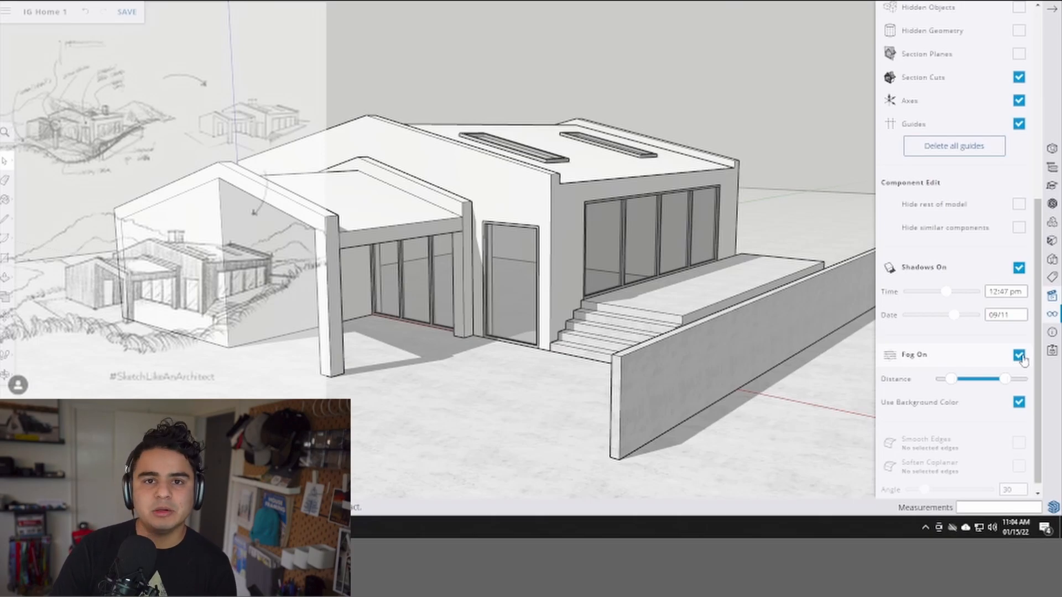
click(1020, 357)
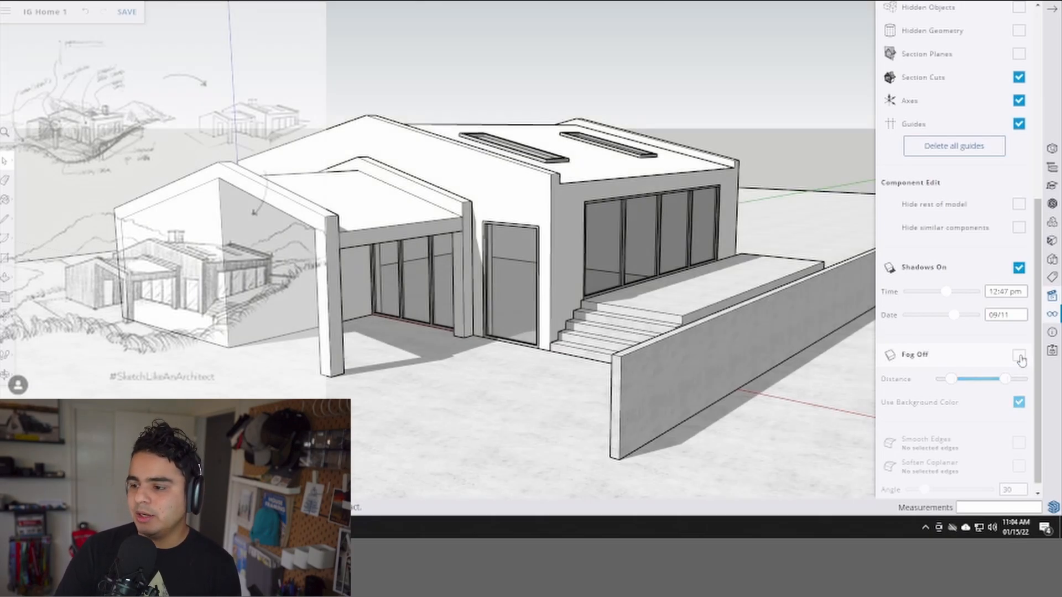
- Update Scene 1 with all its properties so it stores the current shadow settings
scroll(961, 285, up, 6)
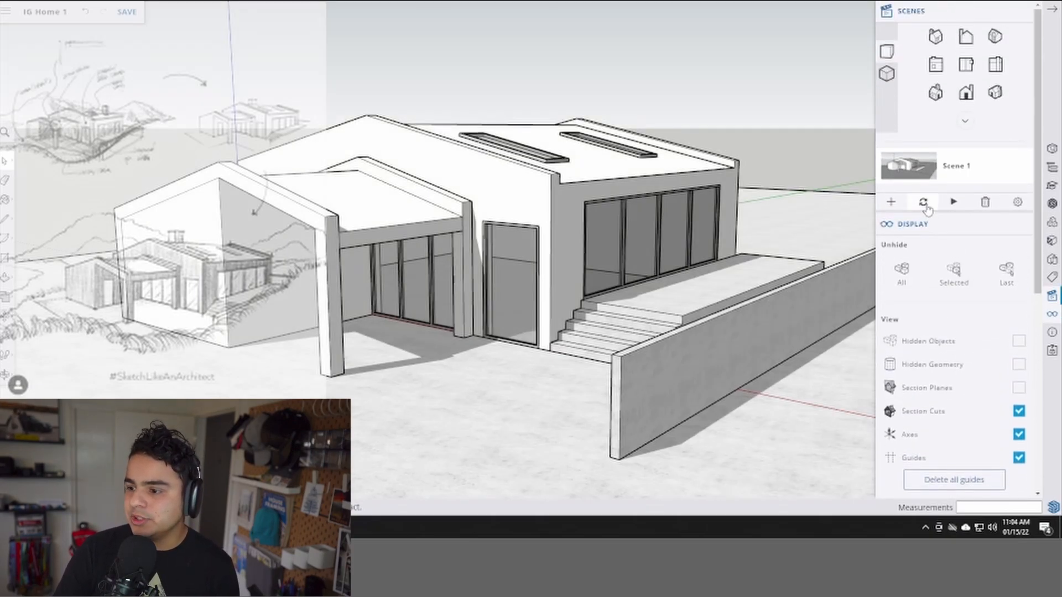
click(925, 203)
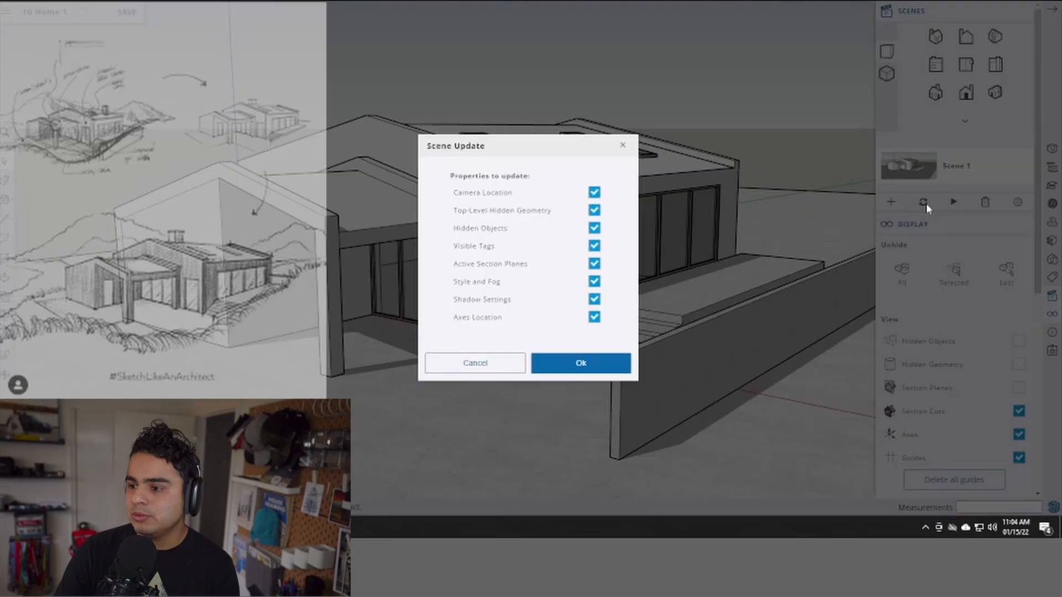
click(575, 365)
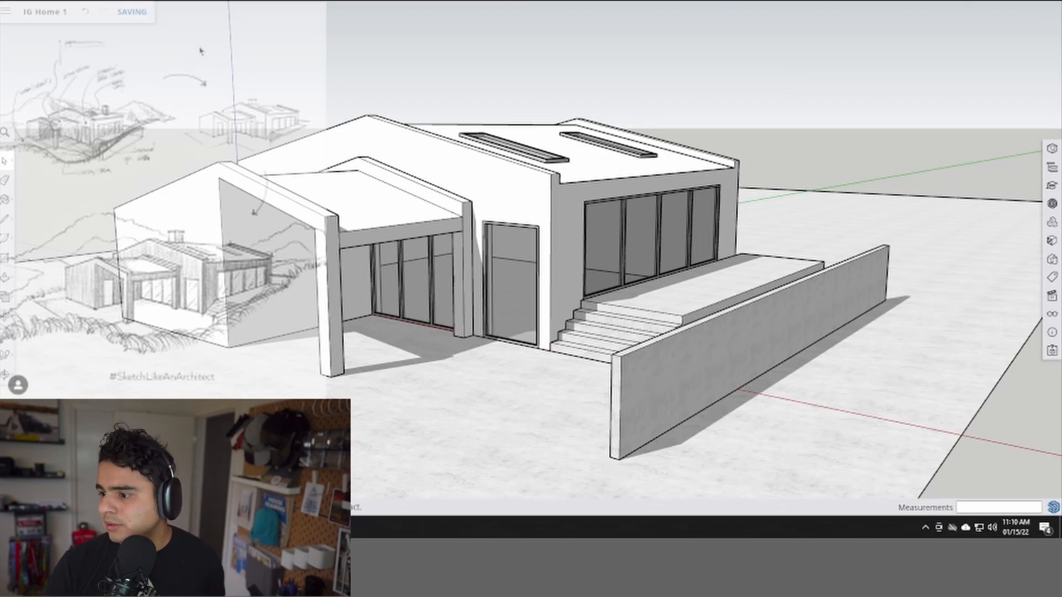
- Search the 3D Warehouse for "fireplace" and browse the product models for a suitable fireplace
click(1052, 204)
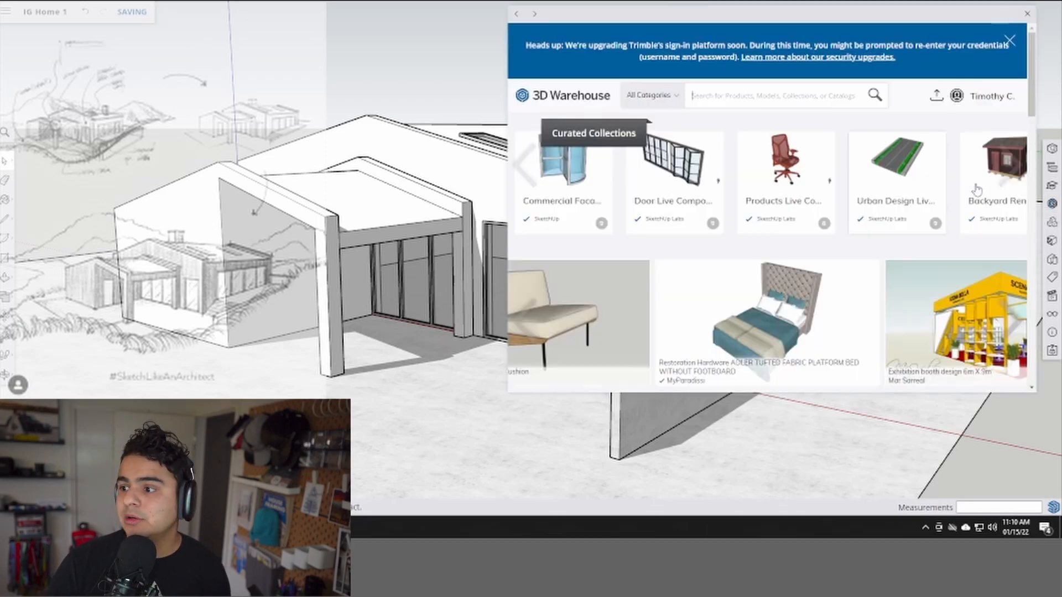
drag(796, 14, 675, 33)
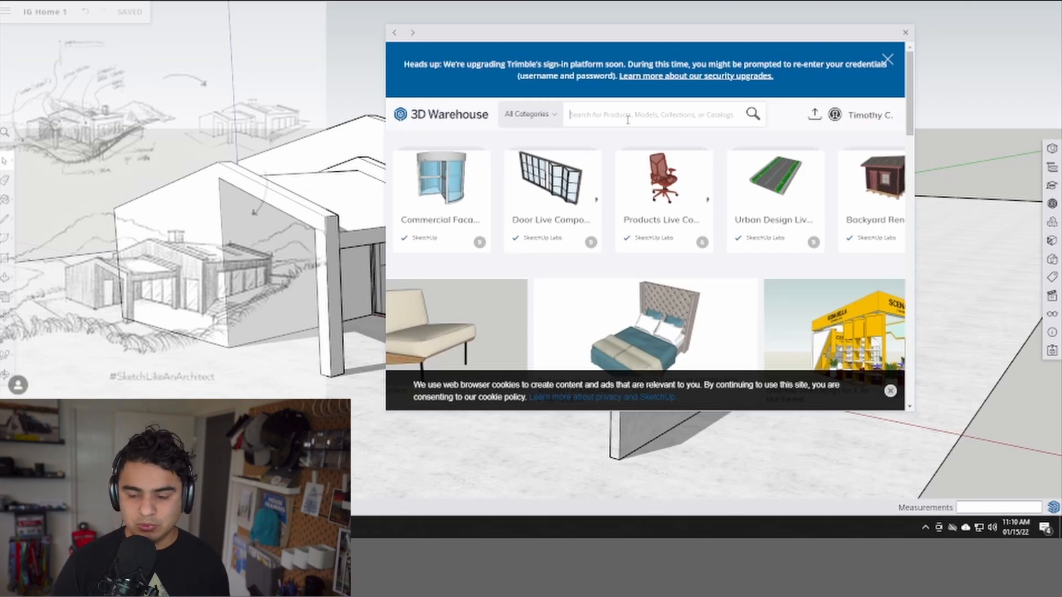
click(628, 120)
text(fireplace)
key(Return)
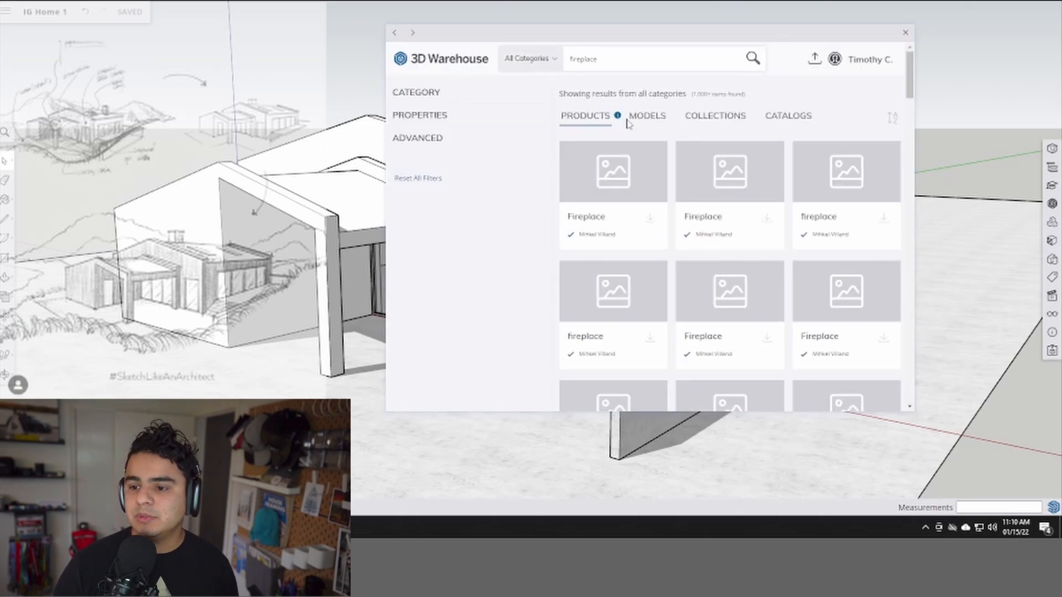
drag(642, 34, 469, 34)
scroll(561, 200, down, 5)
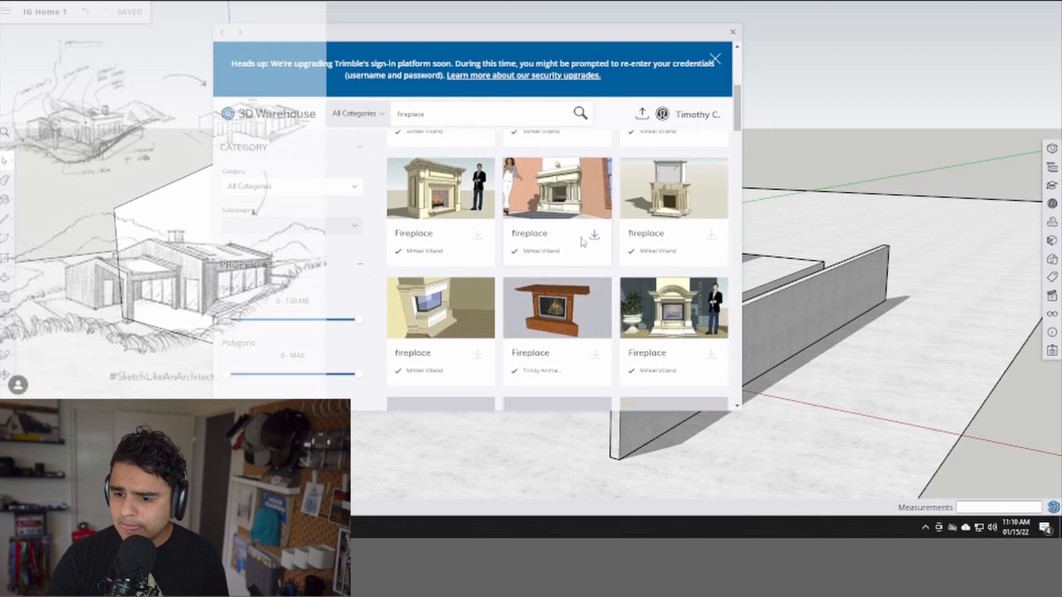
scroll(582, 242, down, 5)
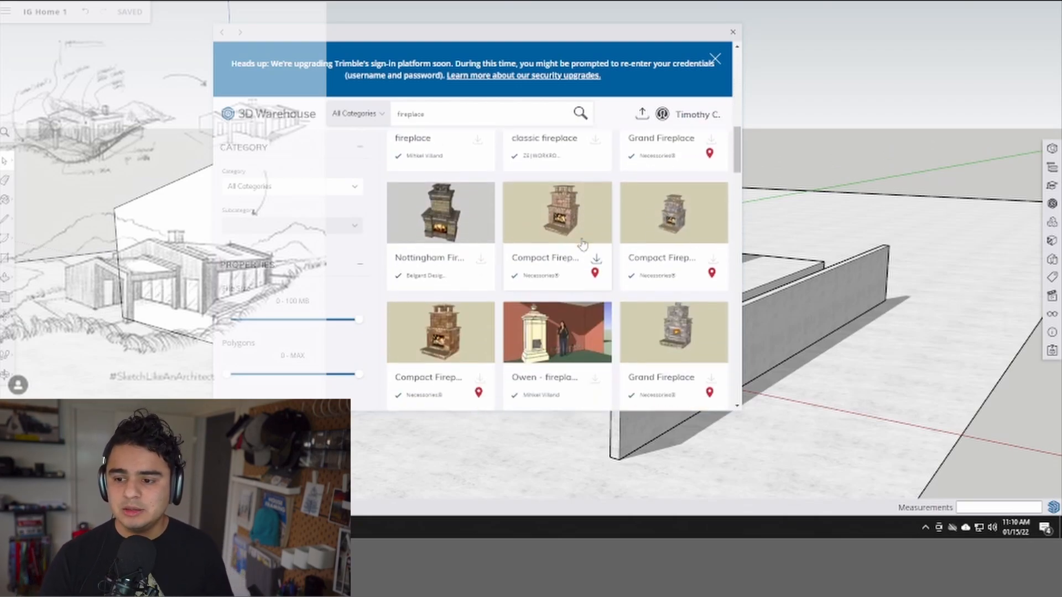
scroll(582, 242, down, 5)
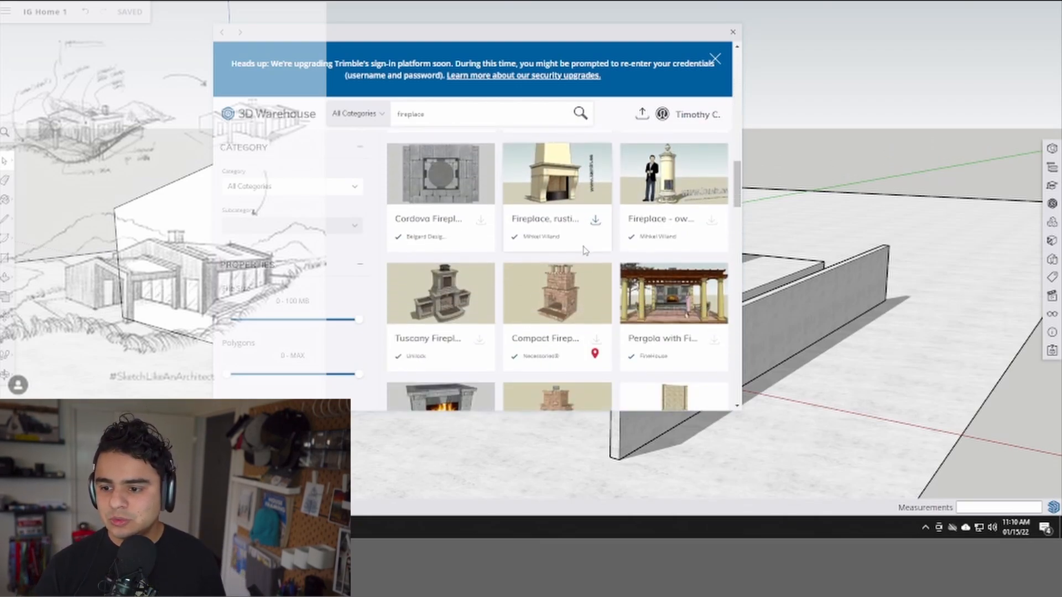
scroll(582, 242, down, 5)
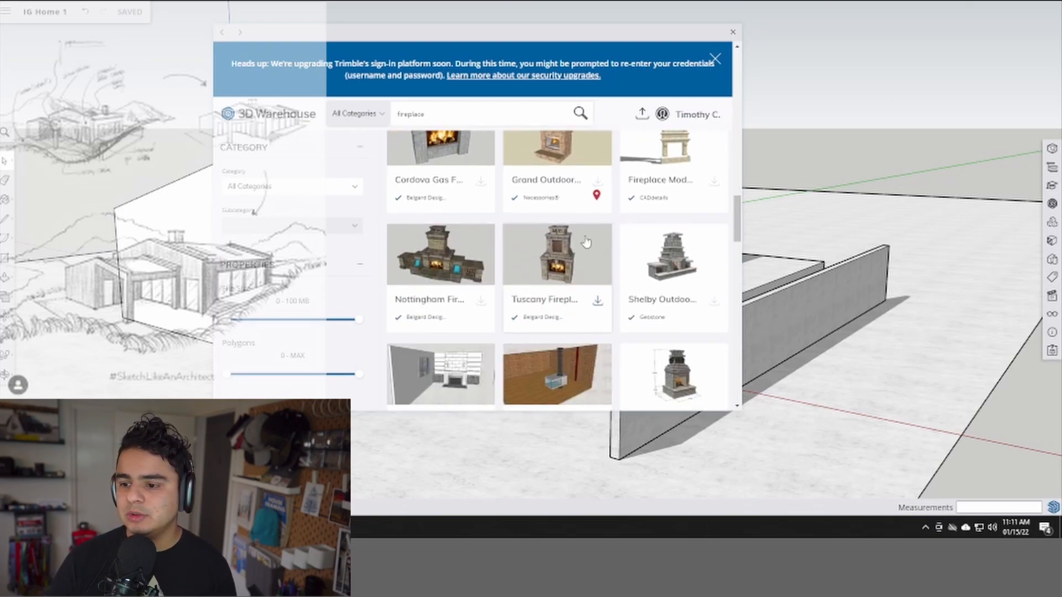
scroll(586, 240, down, 2)
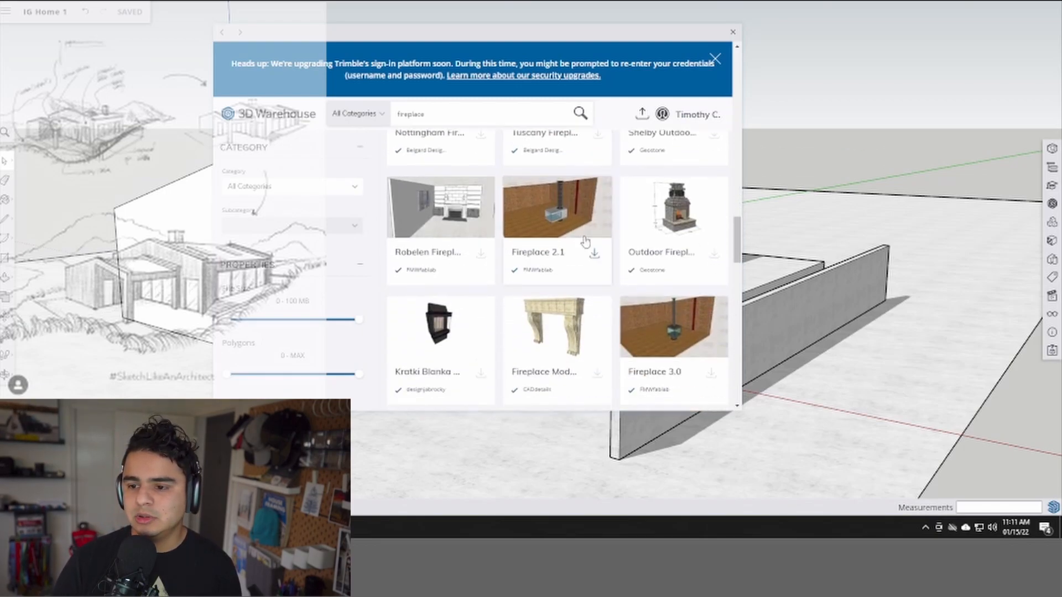
scroll(585, 242, down, 6)
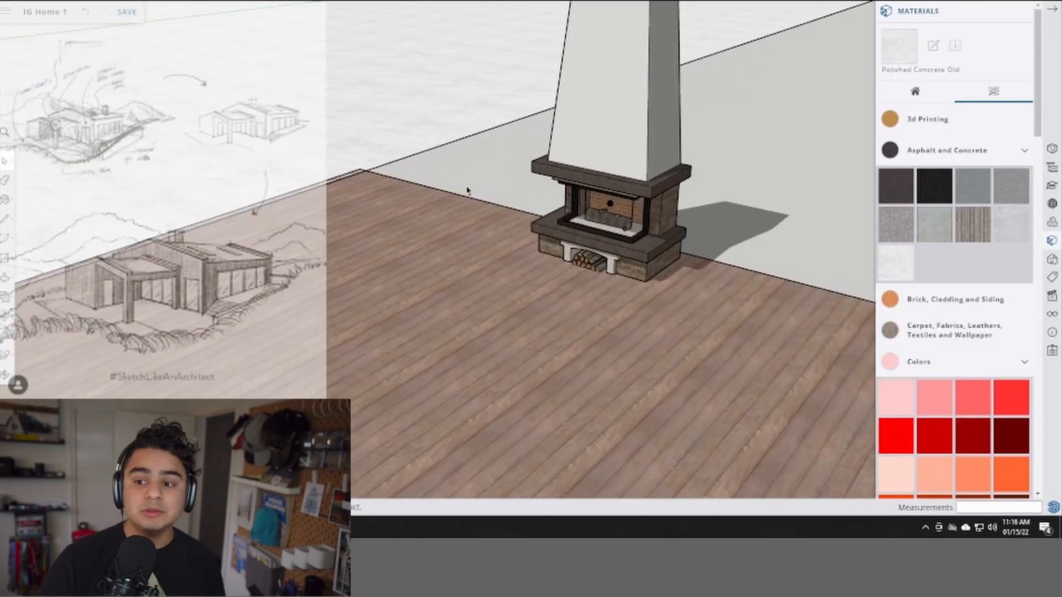
scroll(441, 244, up, 3)
scroll(493, 231, down, 5)
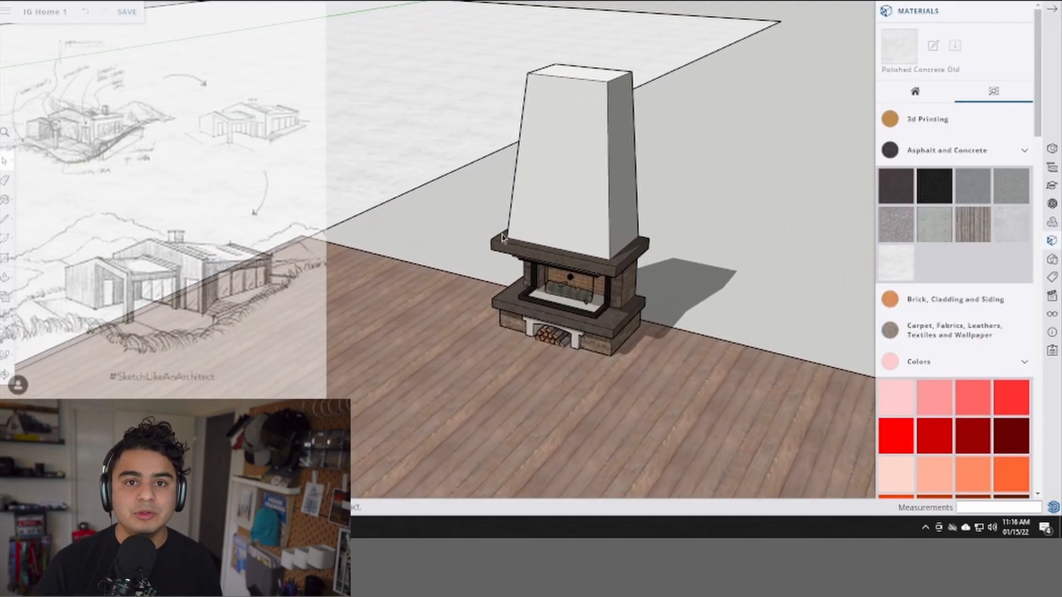
scroll(552, 259, up, 3)
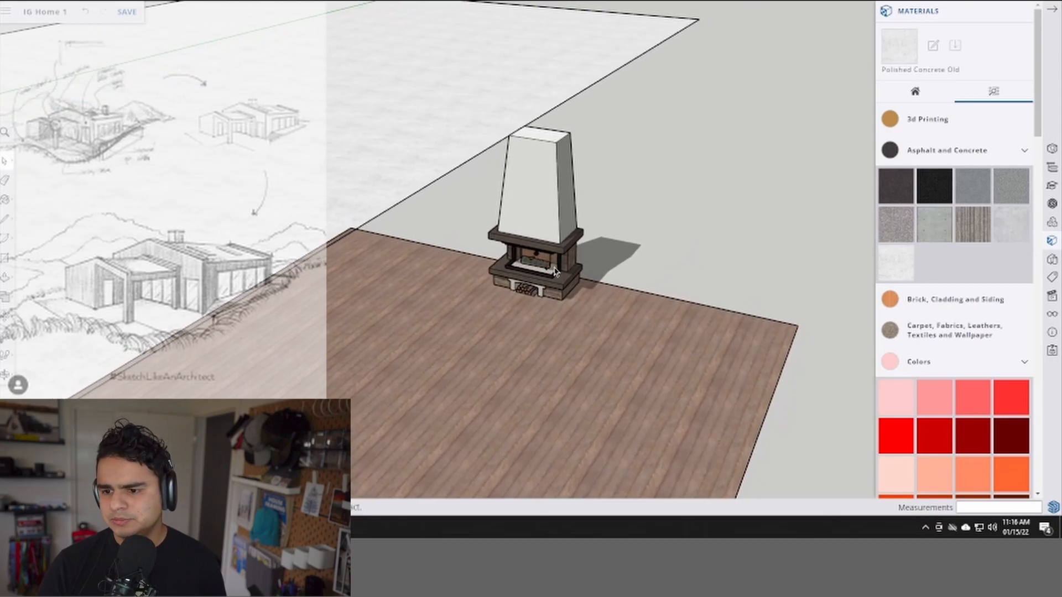
scroll(549, 262, down, 6)
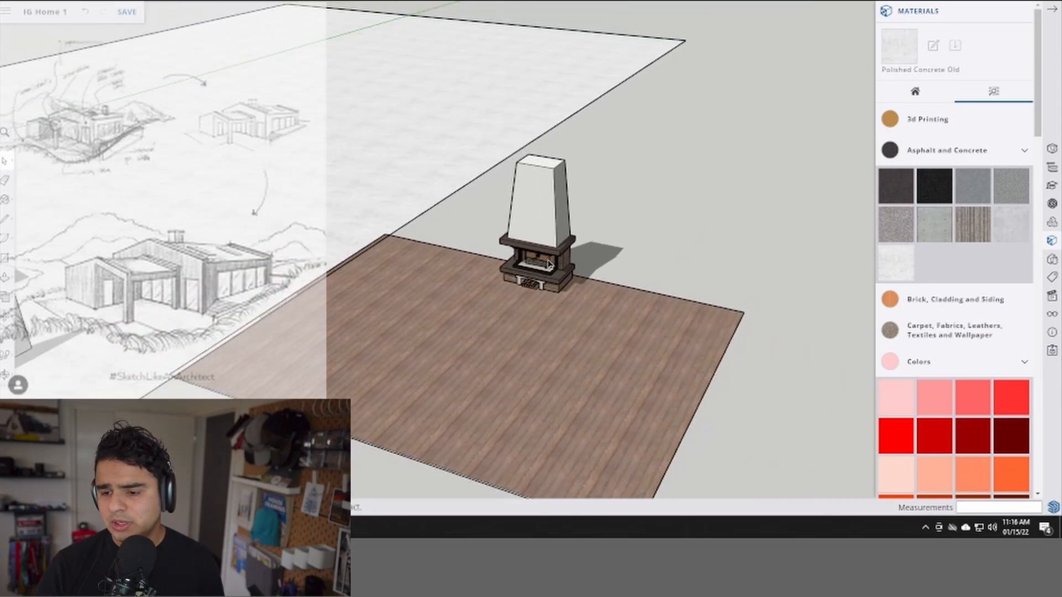
- Group the main house roof together with its two skylights
shift+middle_drag(467, 277, 690, 240)
scroll(551, 229, up, 5)
middle_drag(549, 228, 380, 177)
click(422, 142)
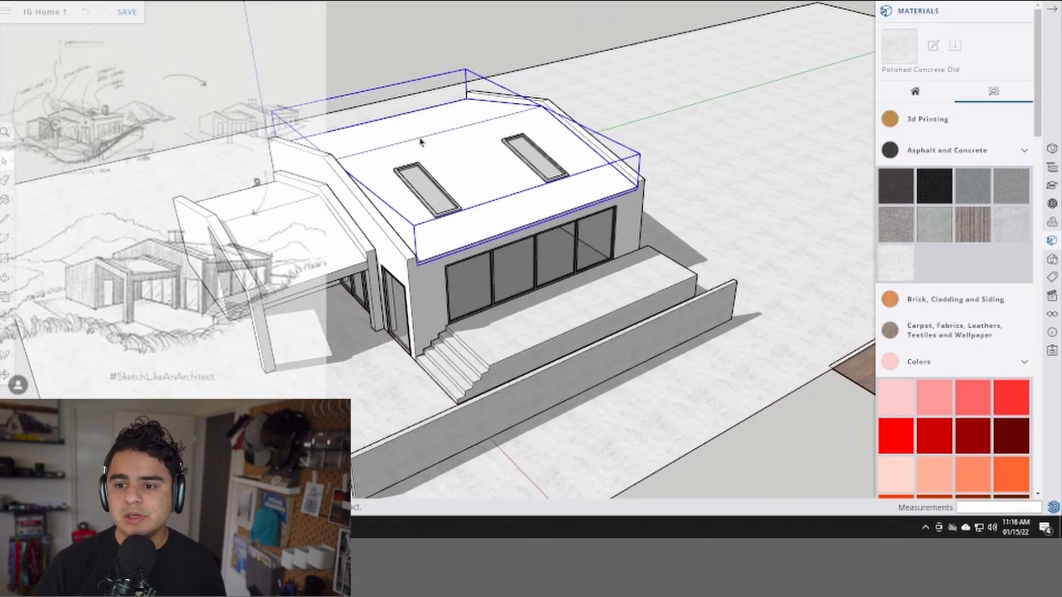
click(422, 195)
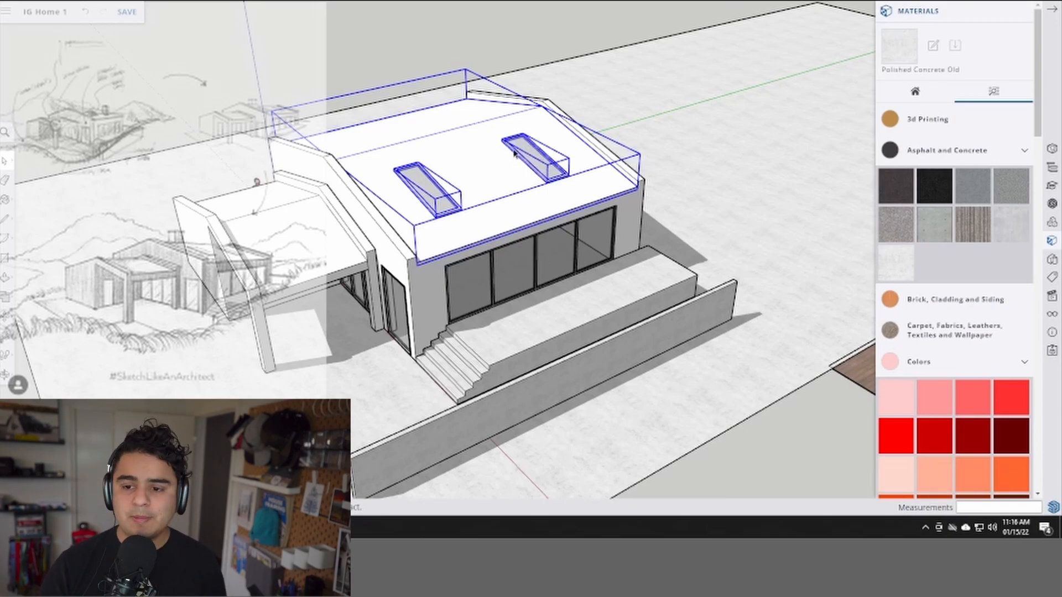
scroll(421, 200, up, 3)
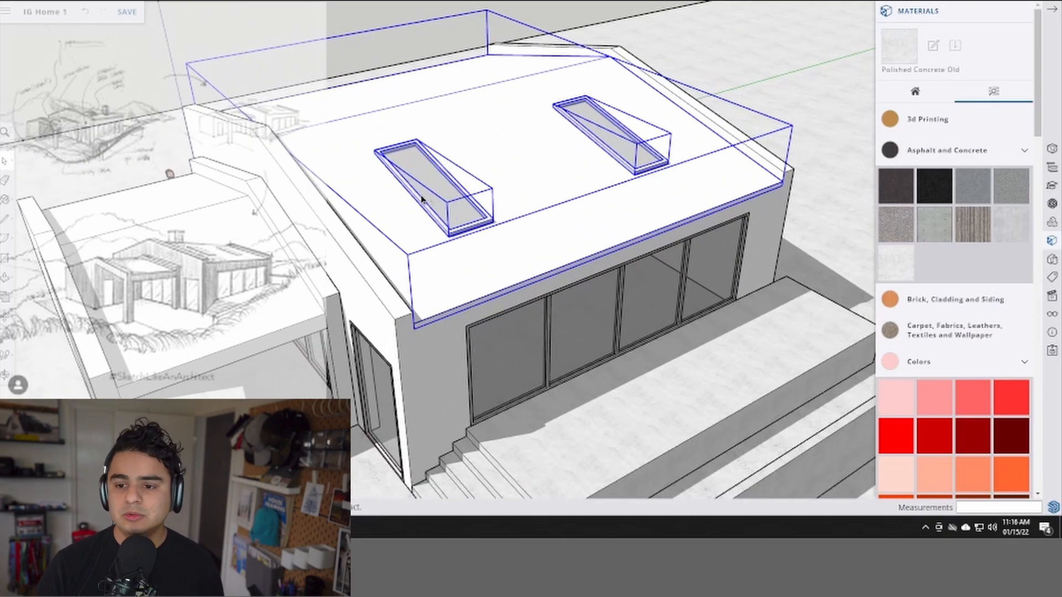
right_click(425, 122)
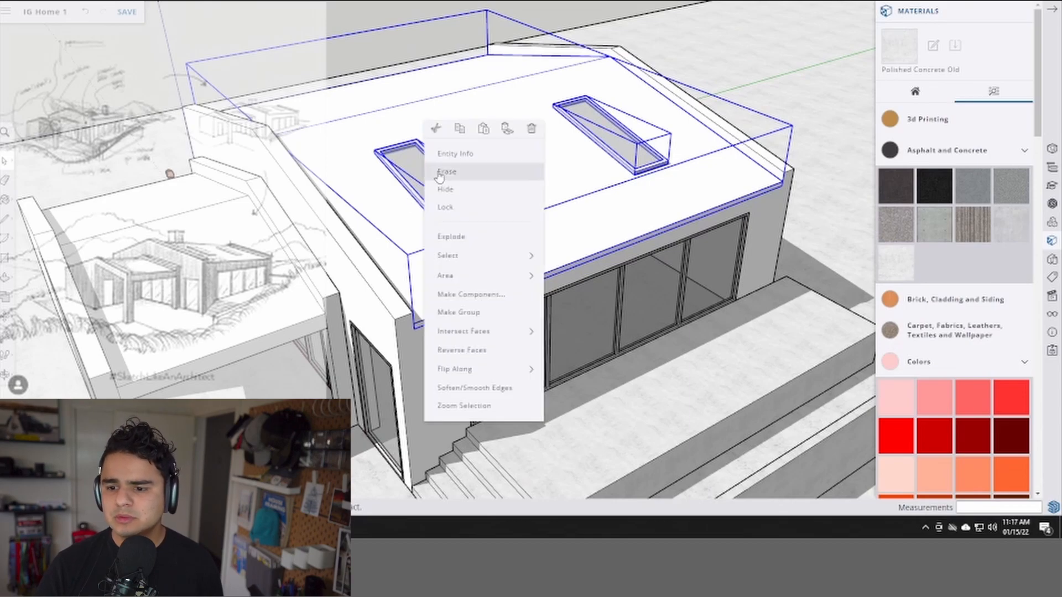
click(480, 311)
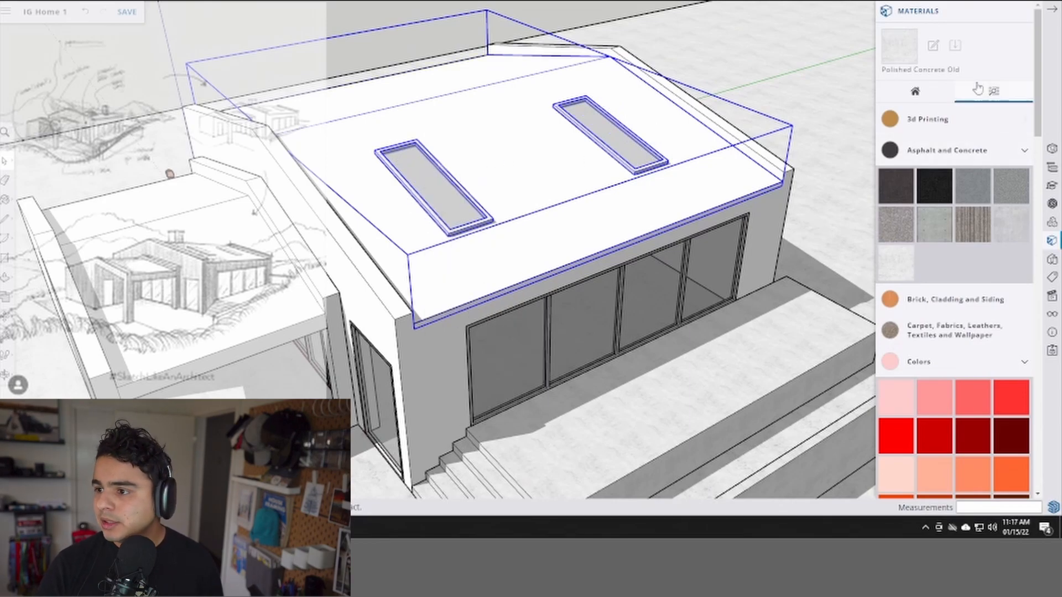
- Create a new tag named Element_Roof
click(1022, 12)
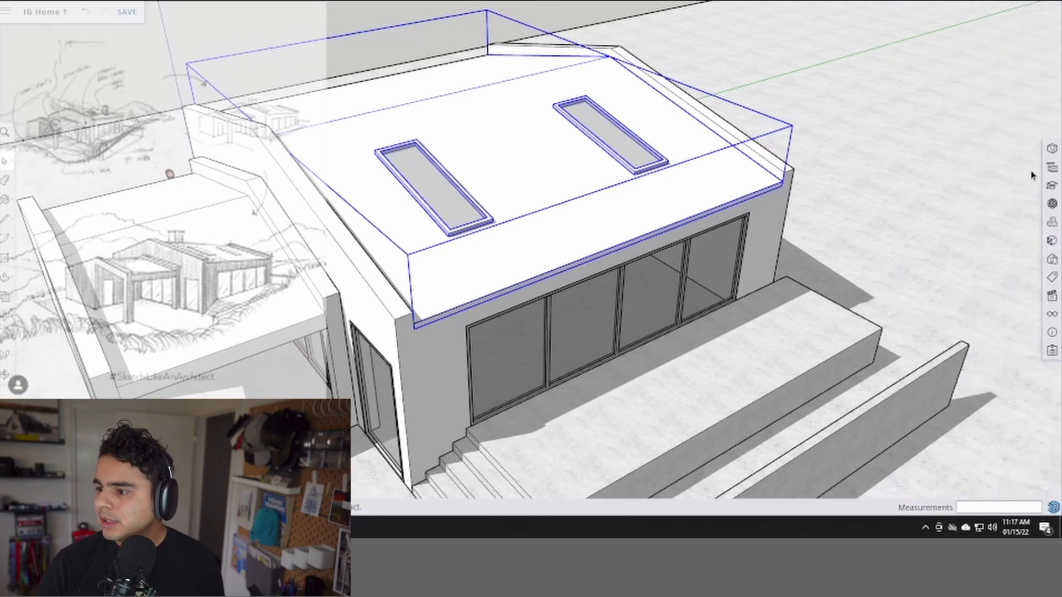
click(1051, 278)
click(915, 34)
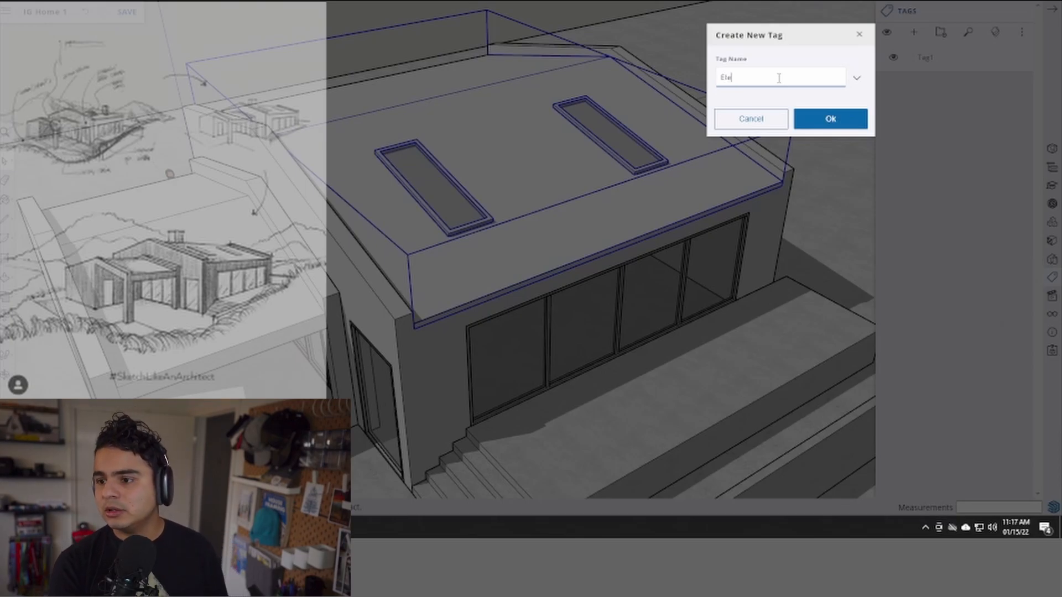
text(Element_Roof)
key(Return)
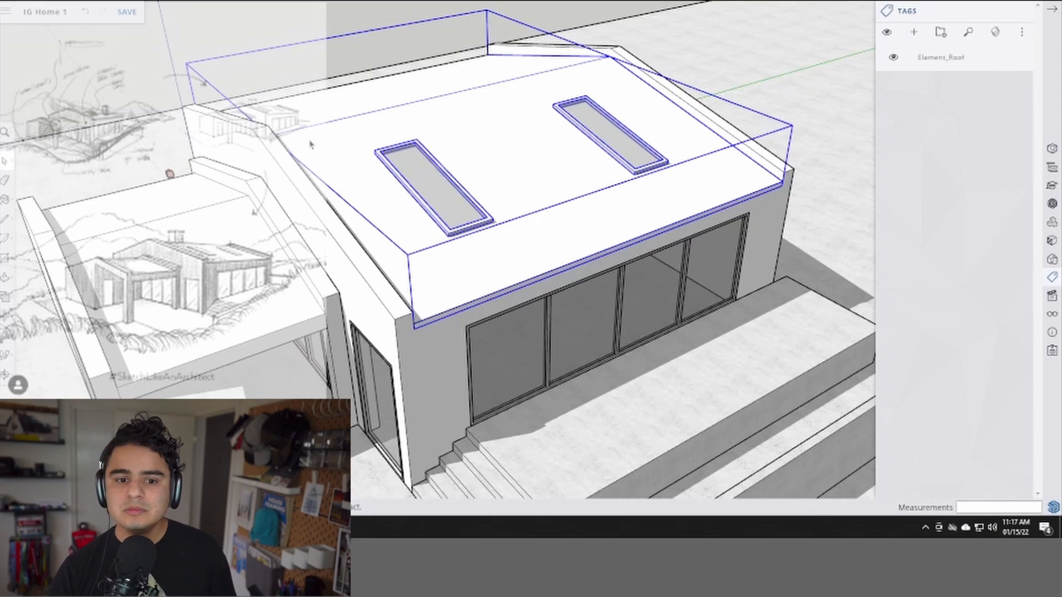
- Assign the Element_Roof tag to the roof group and hide that tag to open up the house interior
click(1052, 149)
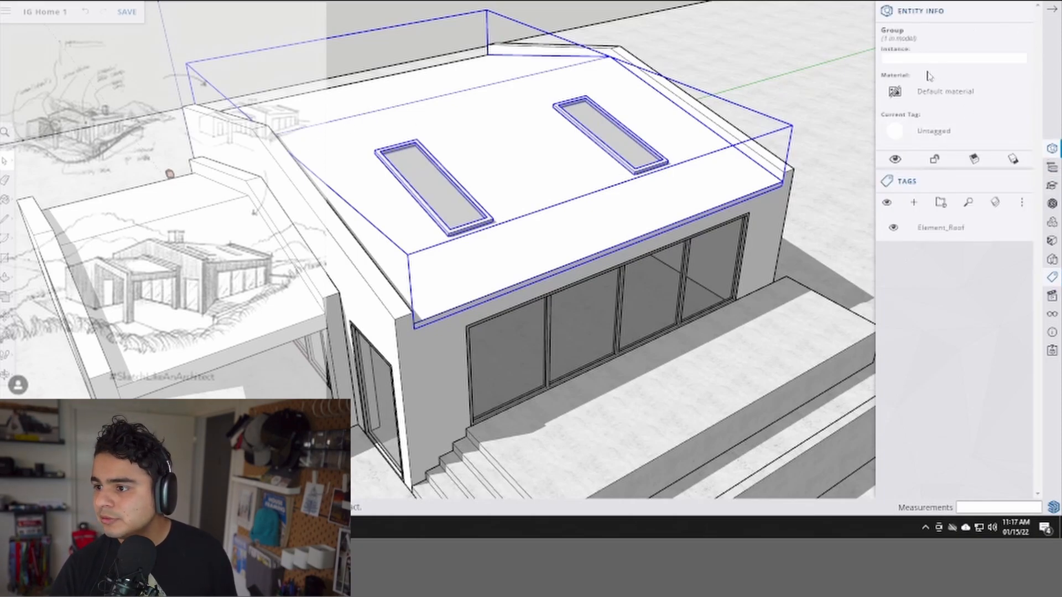
click(921, 133)
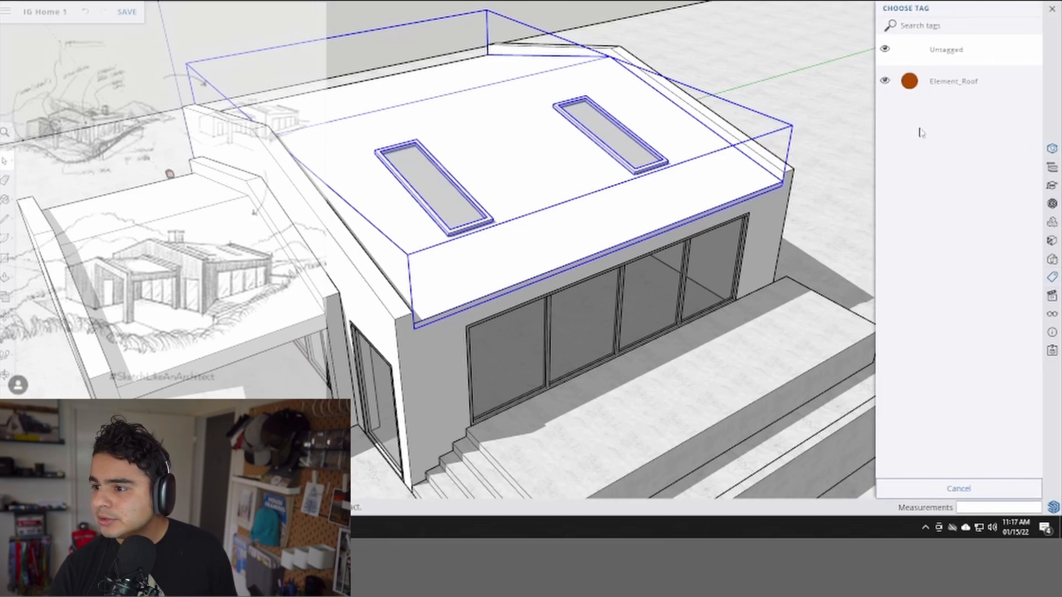
click(953, 88)
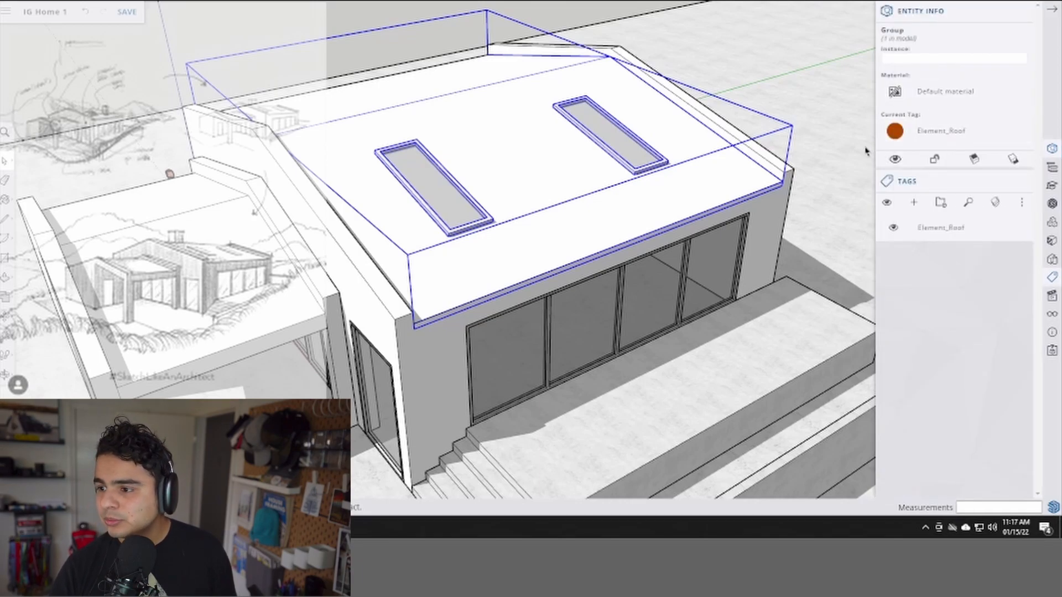
click(893, 227)
middle_drag(609, 231, 751, 264)
scroll(457, 222, down, 2)
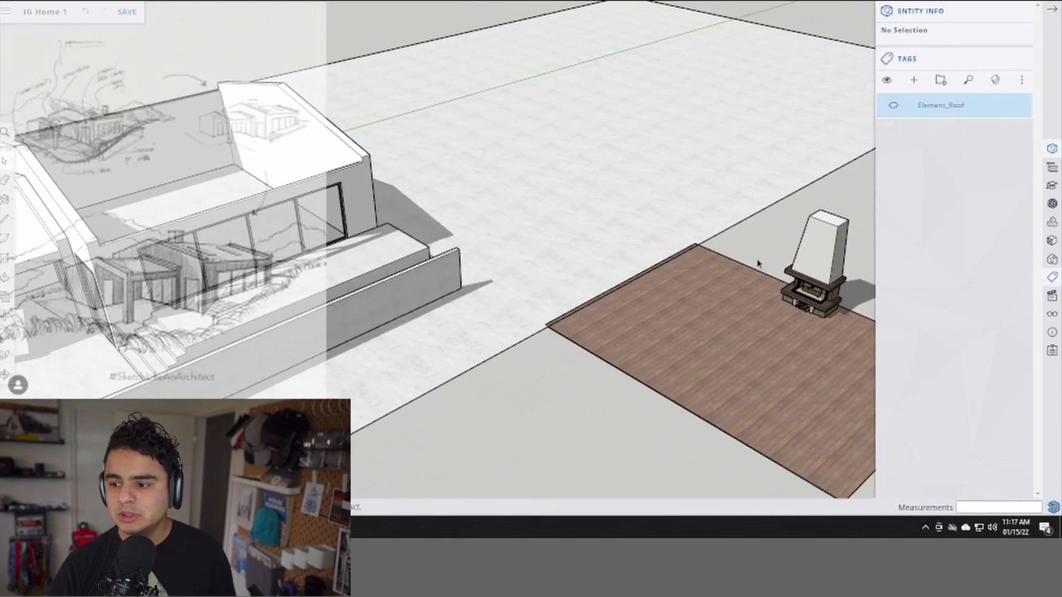
- Make the fireplace geometry inside the imported model into its own component, leaving the wood floor out and keeping the default name
double_click(802, 275)
shift+middle_drag(799, 289, 644, 267)
drag(611, 168, 697, 326)
middle_drag(686, 306, 704, 277)
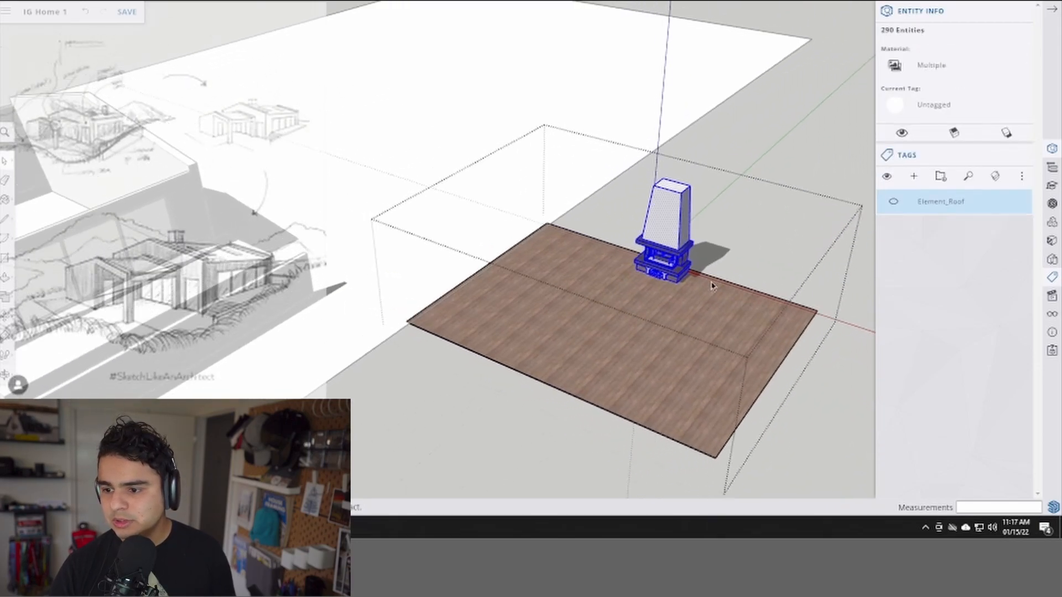
key(g)
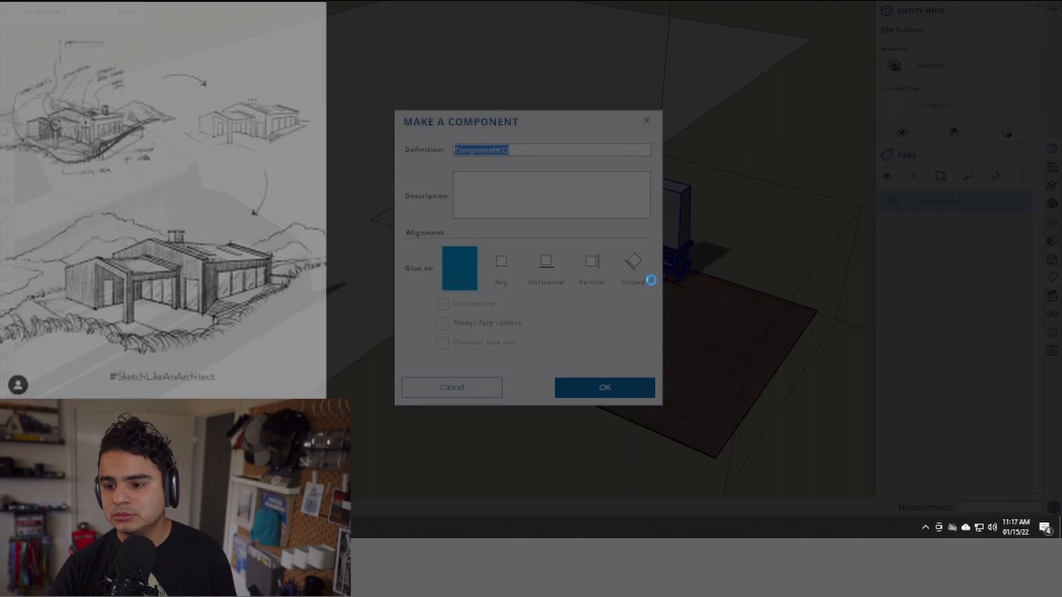
key(Return)
- Move the fireplace component off the wood floor and into the main room of the house, near the back wall
key(m)
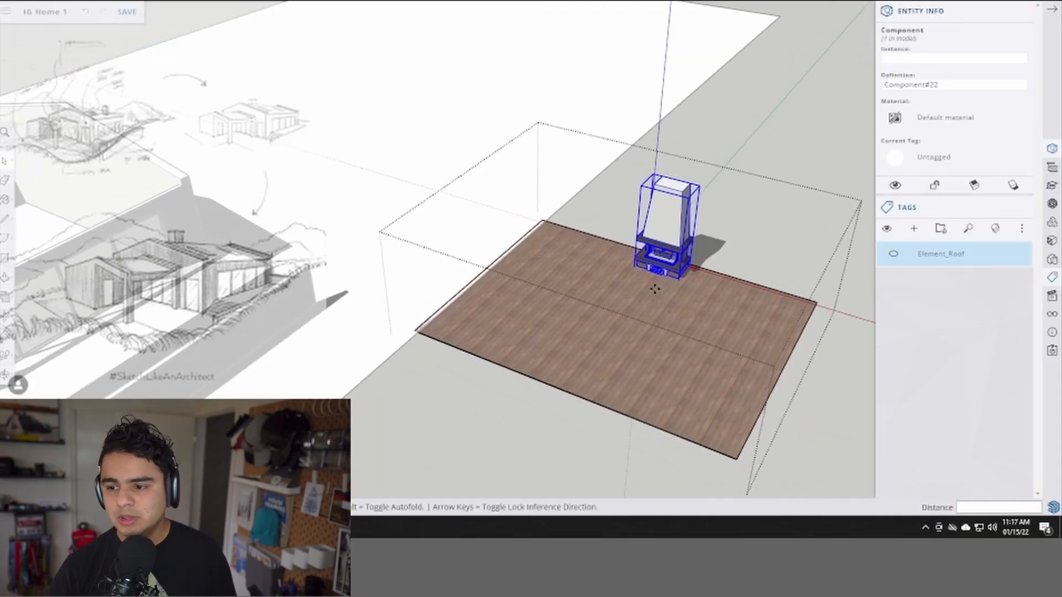
click(655, 285)
shift+middle_drag(573, 296, 869, 324)
middle_drag(487, 280, 412, 251)
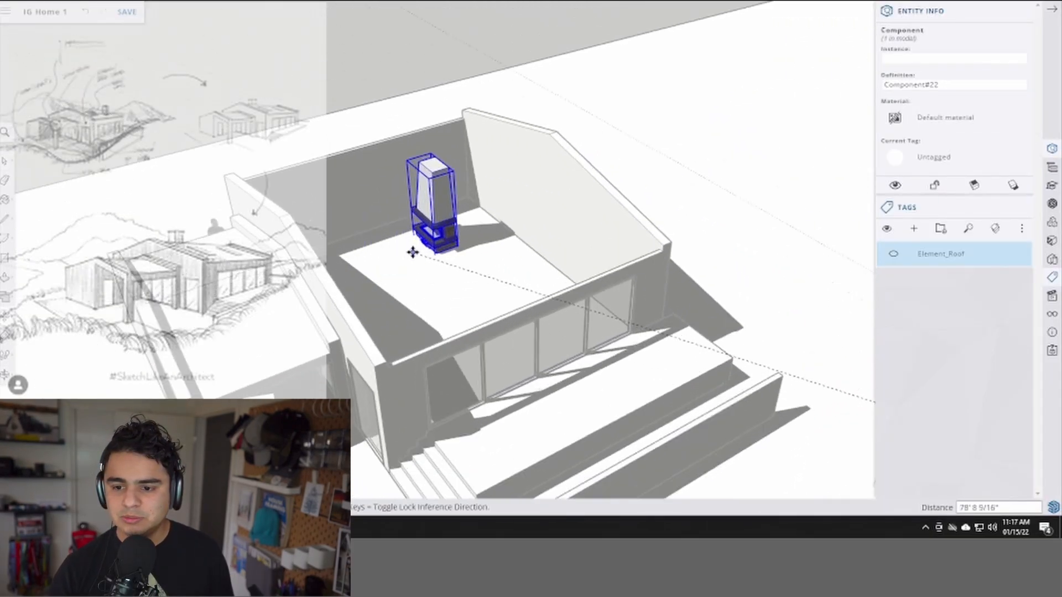
scroll(413, 252, up, 2)
click(361, 256)
- Rotate the fireplace on the floor plane so its opening faces into the room, away from the back wall
key(q)
scroll(370, 256, up, 5)
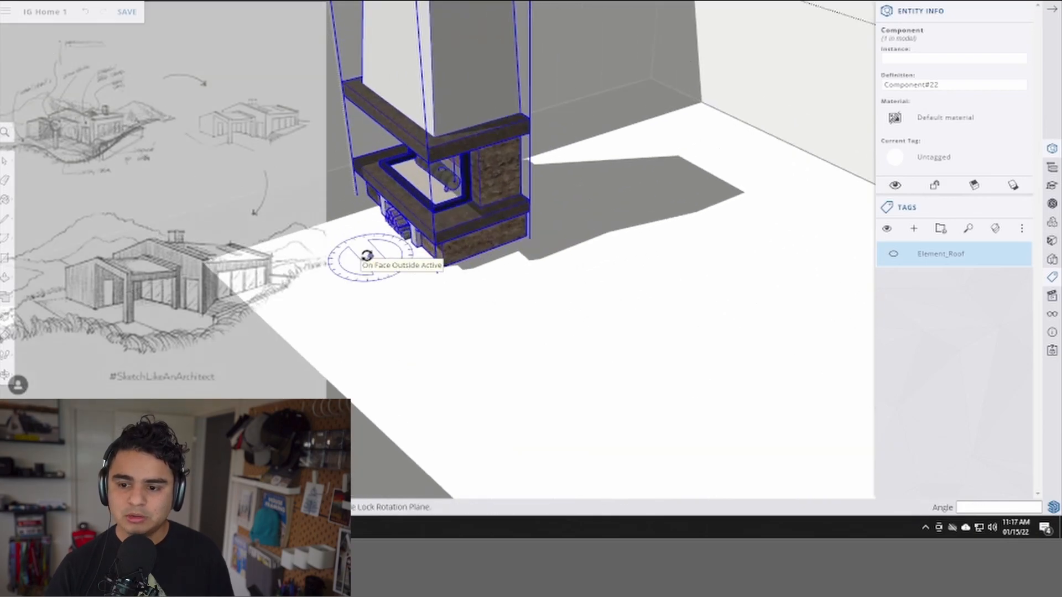
click(375, 260)
click(423, 226)
key(space)
- Position the fireplace along the back wall of the room and set its back against that wall
middle_drag(427, 227, 428, 256)
key(m)
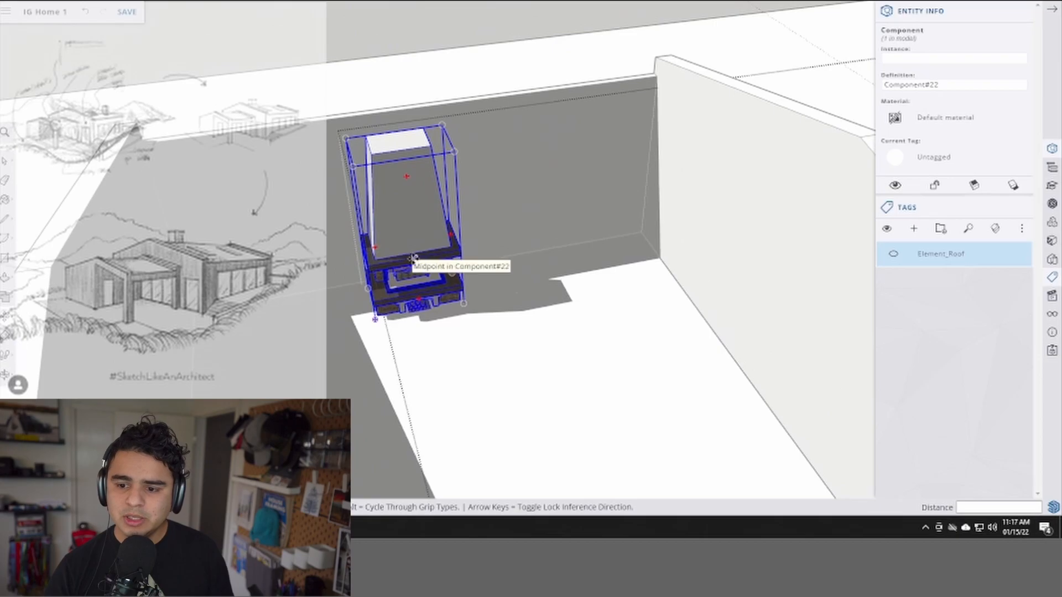
click(427, 256)
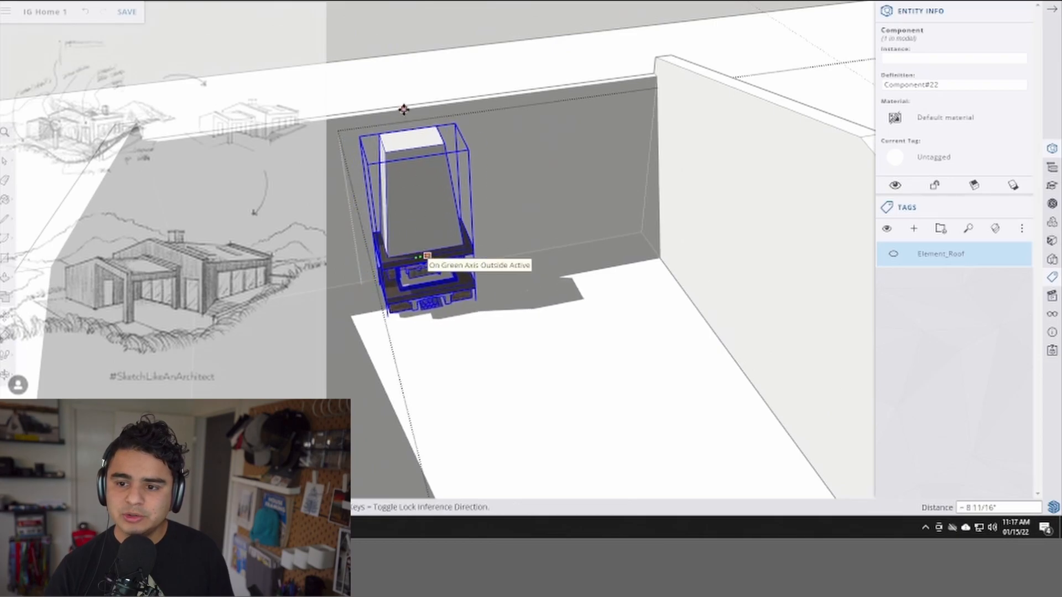
click(419, 107)
middle_drag(422, 108, 311, 222)
click(304, 228)
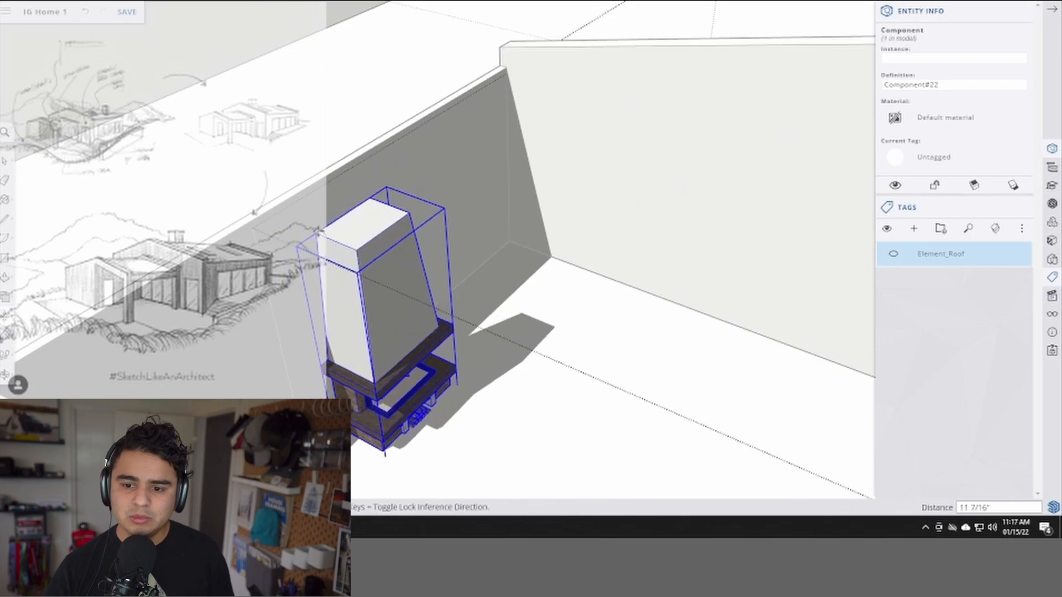
click(287, 208)
scroll(293, 216, down, 1)
key(space)
middle_drag(370, 237, 302, 237)
scroll(343, 251, down, 2)
click(293, 117)
scroll(384, 269, down, 2)
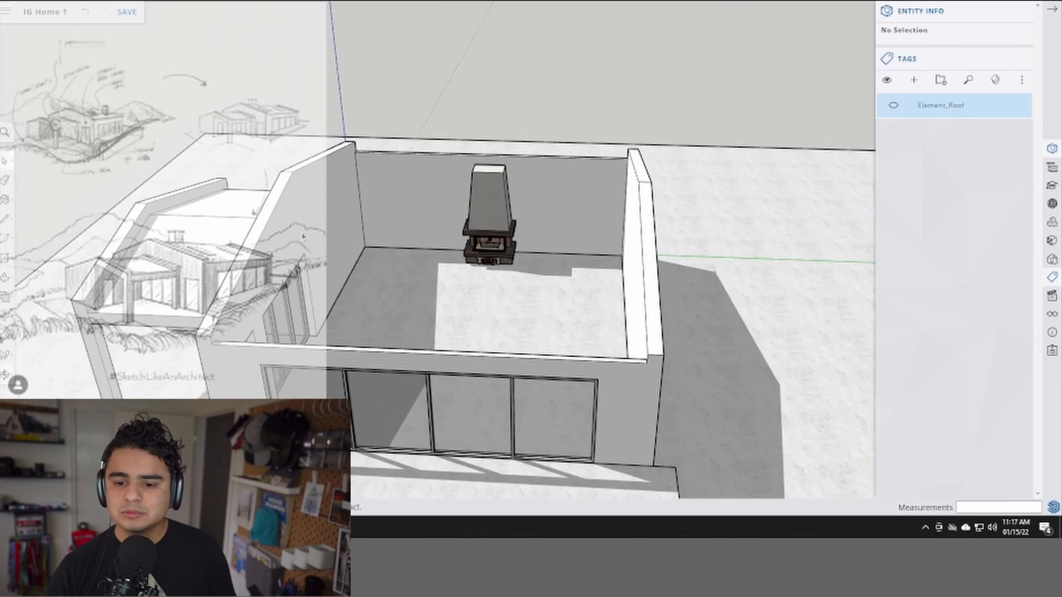
- Copy the three-panel glazed door unit from the side wall to the back wall beside the fireplace, oriented parallel to the back wall
middle_drag(343, 284, 316, 321)
click(297, 309)
key(m)
click(316, 321)
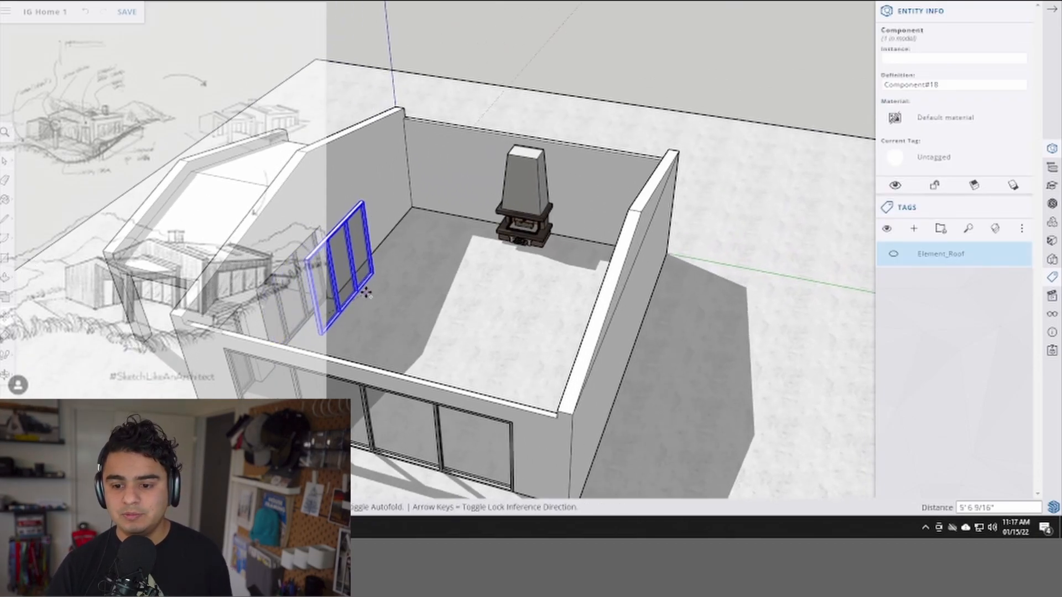
scroll(409, 260, up, 2)
scroll(429, 232, up, 2)
key(ctrl)
click(428, 275)
click(474, 278)
scroll(474, 278, up, 3)
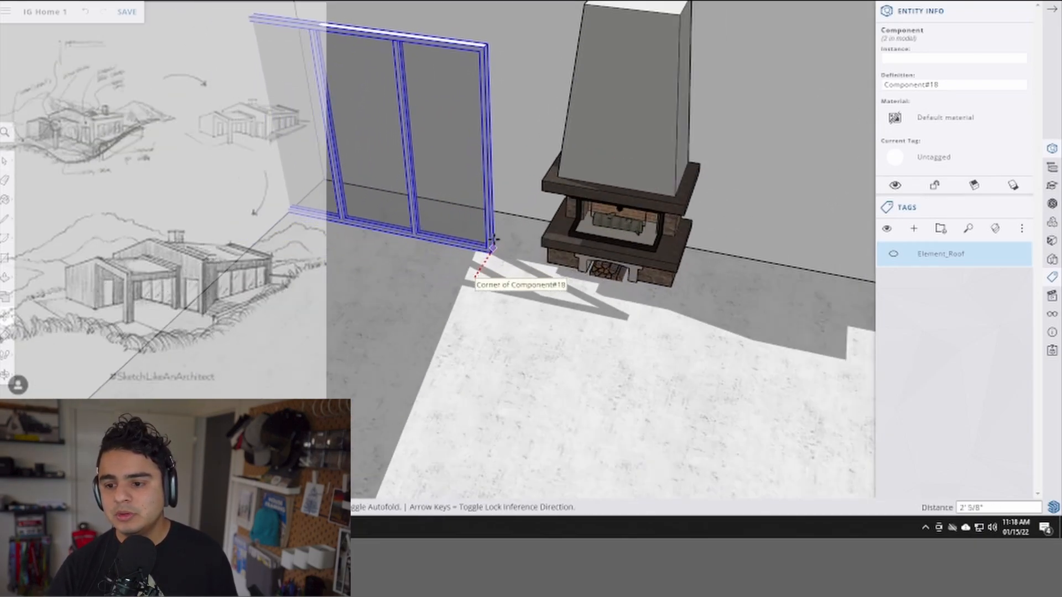
click(515, 248)
- Align the copied door unit with the back wall, between the side wall's corner and the fireplace
middle_drag(515, 250, 265, 191)
scroll(265, 191, up, 3)
click(265, 191)
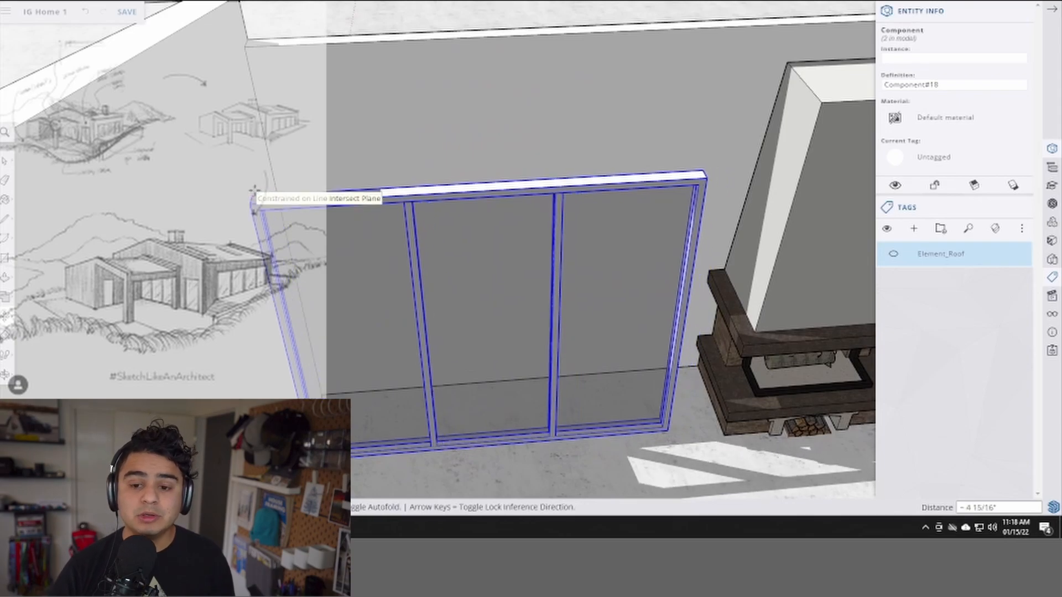
click(254, 191)
scroll(260, 199, down, 5)
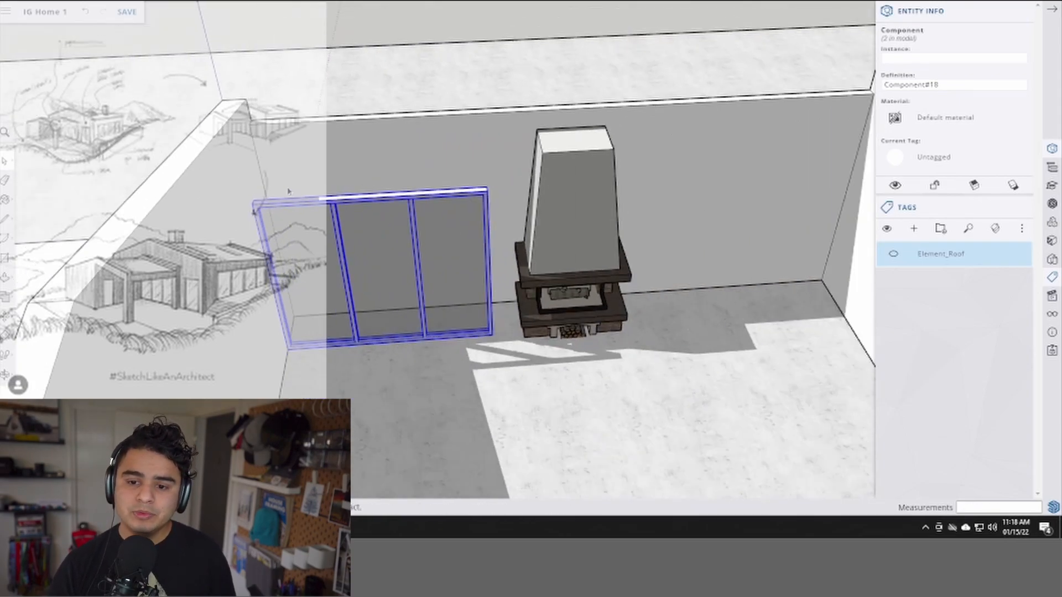
click(269, 192)
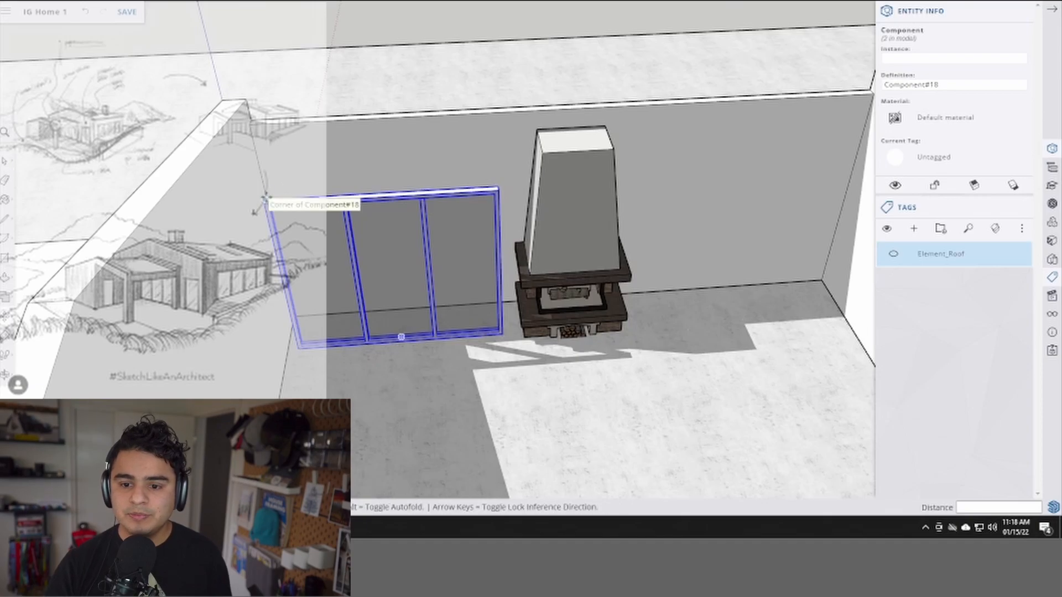
middle_drag(272, 185, 299, 200)
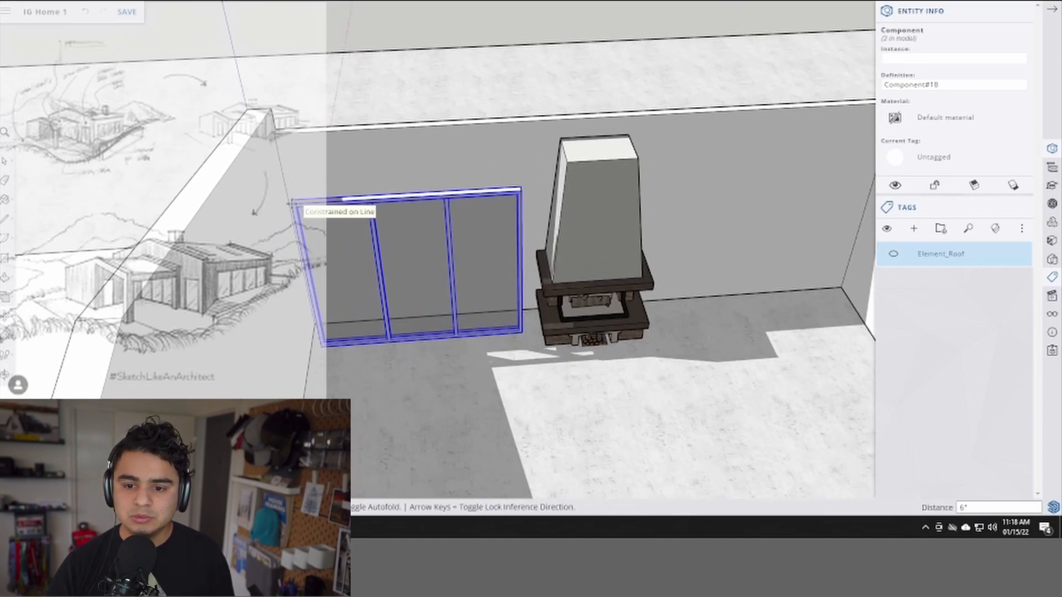
click(293, 185)
key(space)
- Draw a rectangle over the door unit's outline on the back wall and push it 5" through to cut the opening
middle_drag(337, 178, 289, 160)
key(r)
click(321, 146)
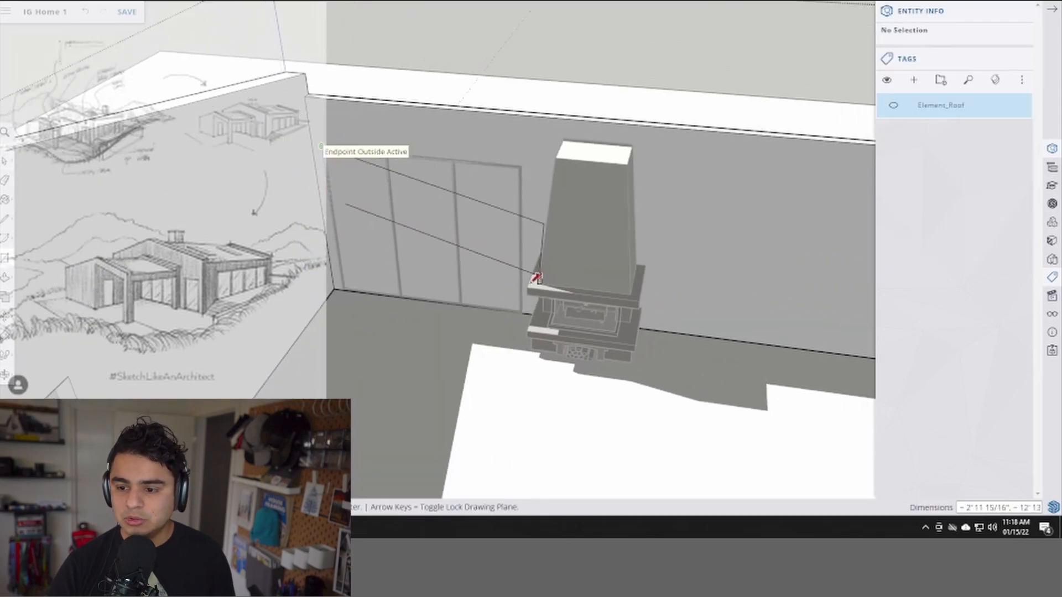
click(525, 312)
key(p)
click(471, 265)
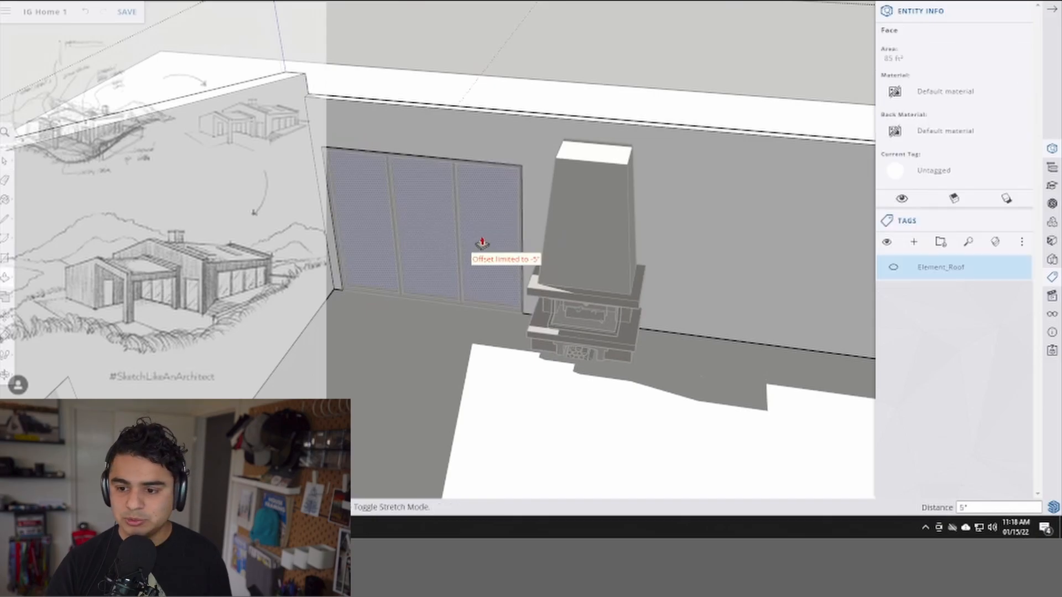
click(485, 241)
- Copy the three-panel door unit along the back wall to the other side of the fireplace
middle_drag(486, 230, 389, 261)
click(389, 260)
key(m)
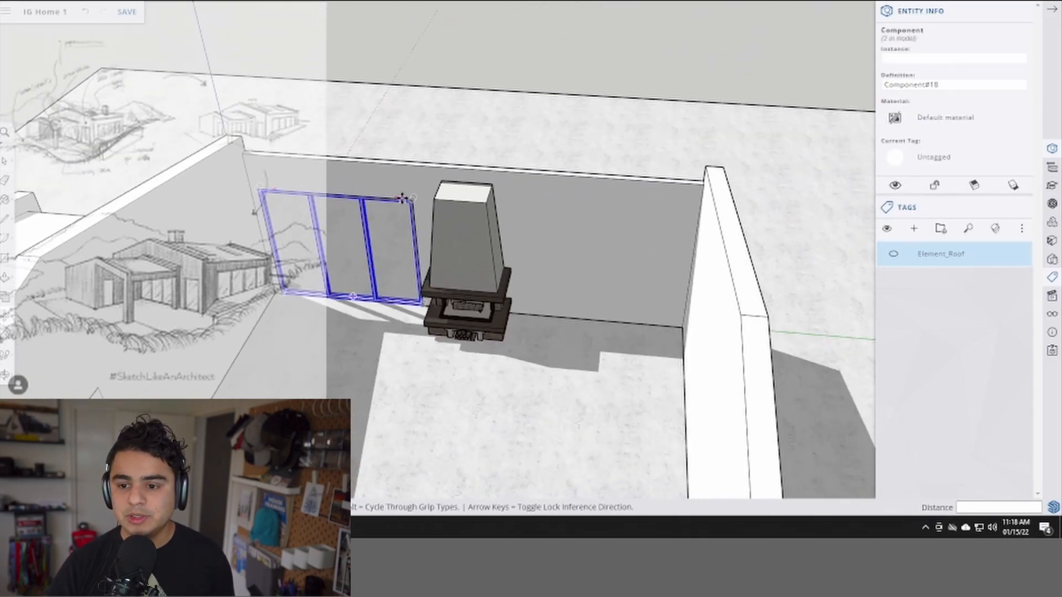
scroll(402, 197, up, 2)
click(402, 198)
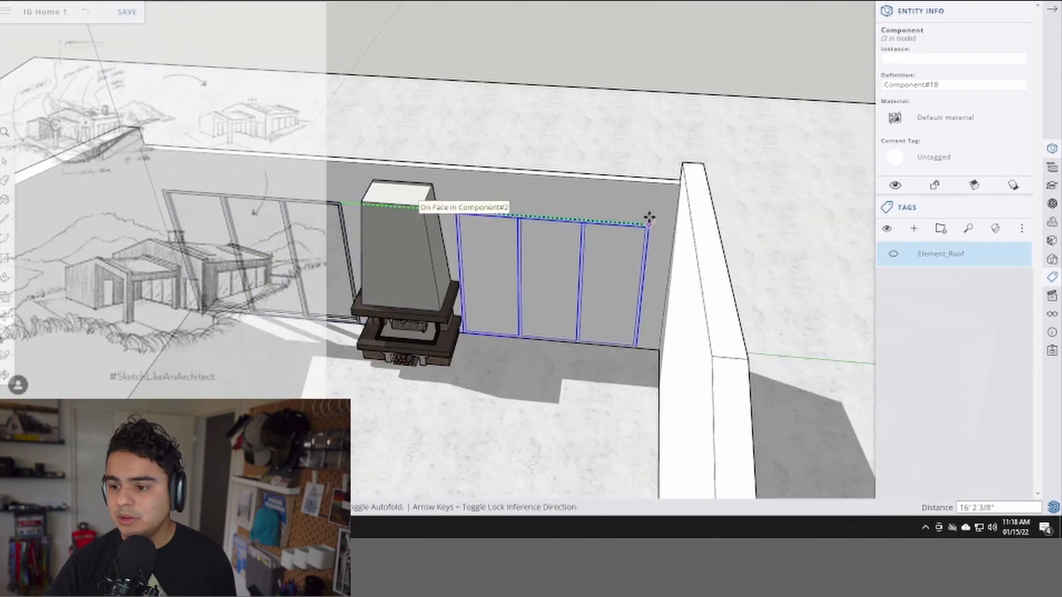
click(597, 78)
key(space)
- Trace the second door unit with a rectangle inside the wall group and push it 5" through to cut its opening
middle_drag(597, 78, 620, 200)
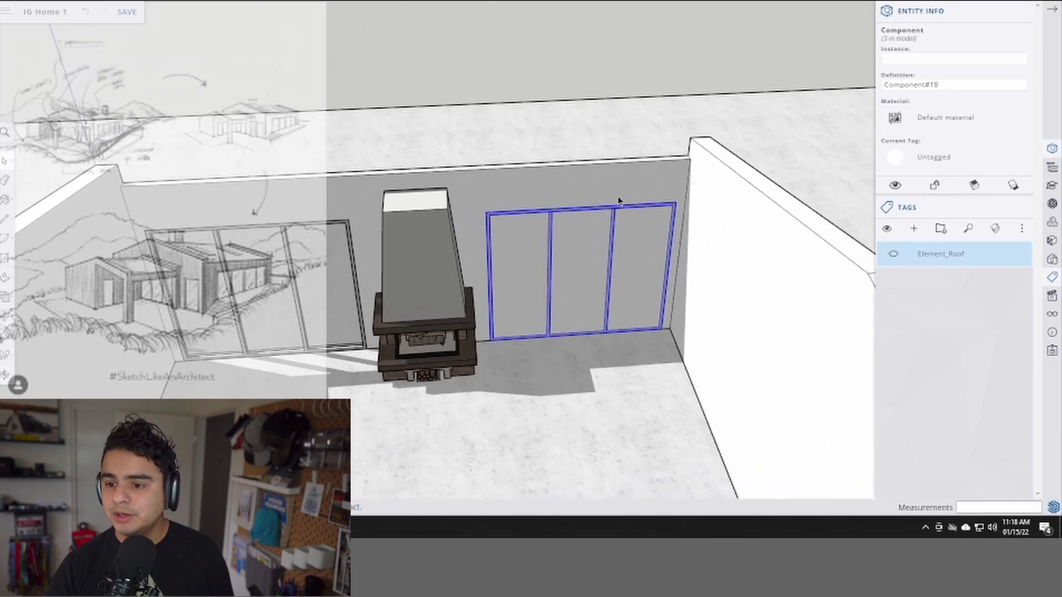
scroll(621, 200, up, 2)
double_click(612, 206)
key(r)
click(700, 203)
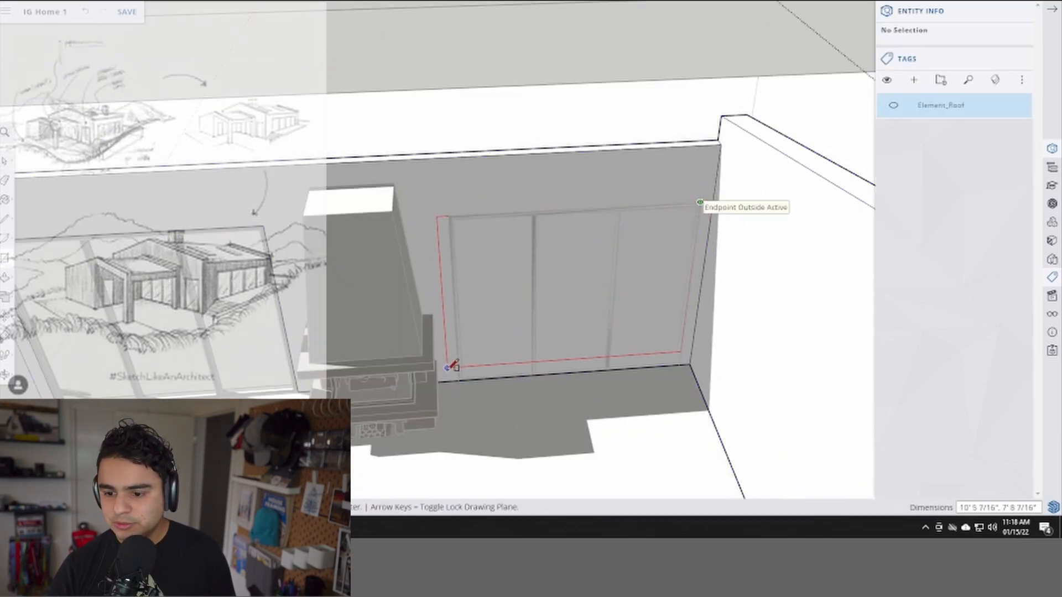
click(458, 381)
key(p)
click(498, 320)
middle_drag(492, 307, 786, 371)
middle_drag(533, 256, 664, 244)
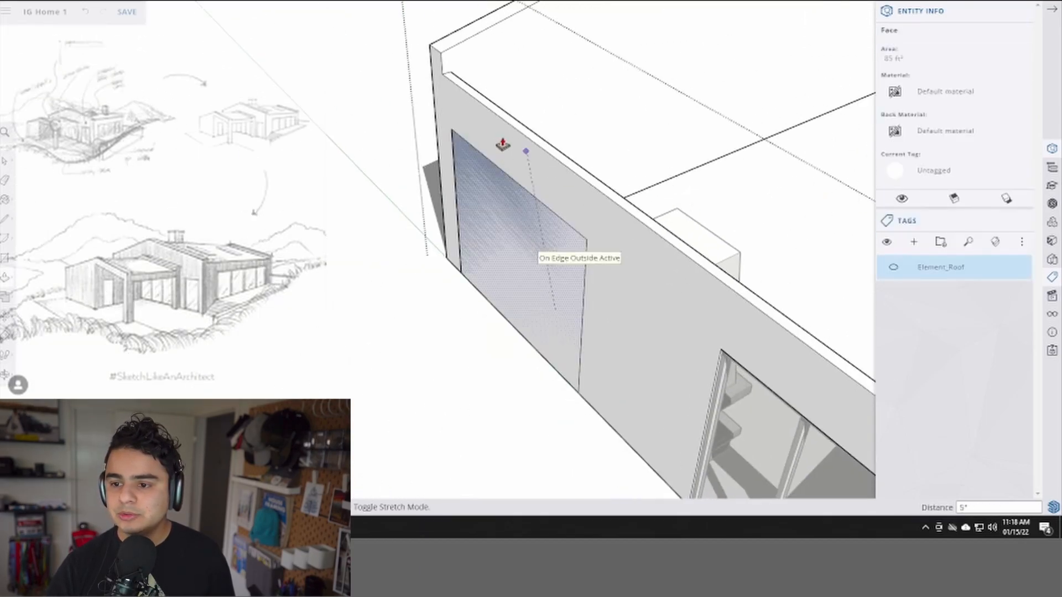
click(456, 91)
middle_drag(463, 208, 510, 223)
key(space)
key(Escape)
scroll(512, 224, down, 3)
- Fill the wall gap beneath the four-panel window by copying the jamb's base edge up 2' 11" and extruding the lower face 22' across
middle_drag(591, 277, 541, 233)
scroll(539, 238, up, 3)
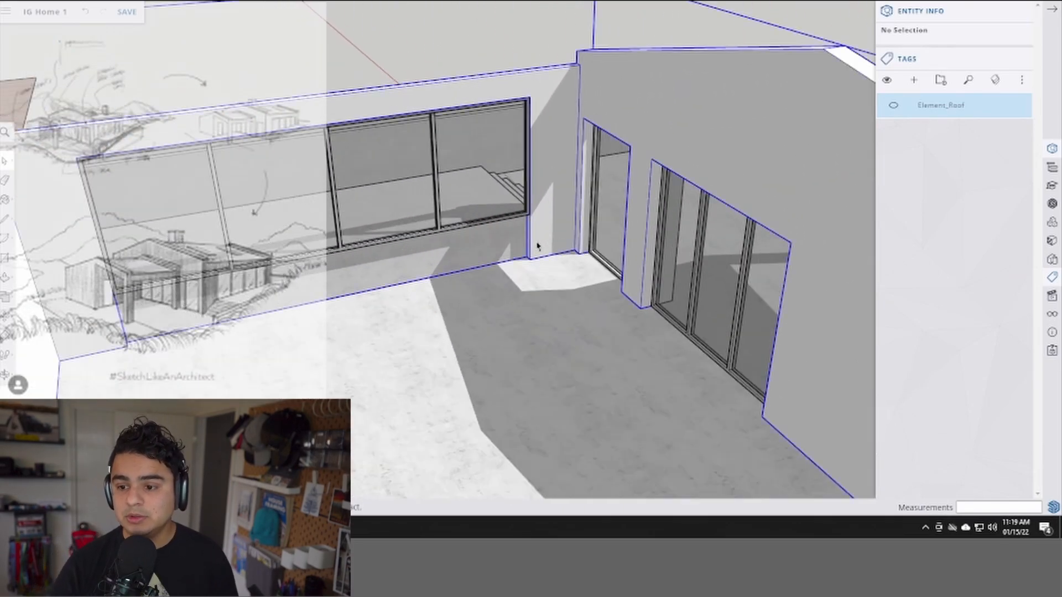
scroll(533, 244, up, 2)
scroll(520, 255, up, 2)
key(m)
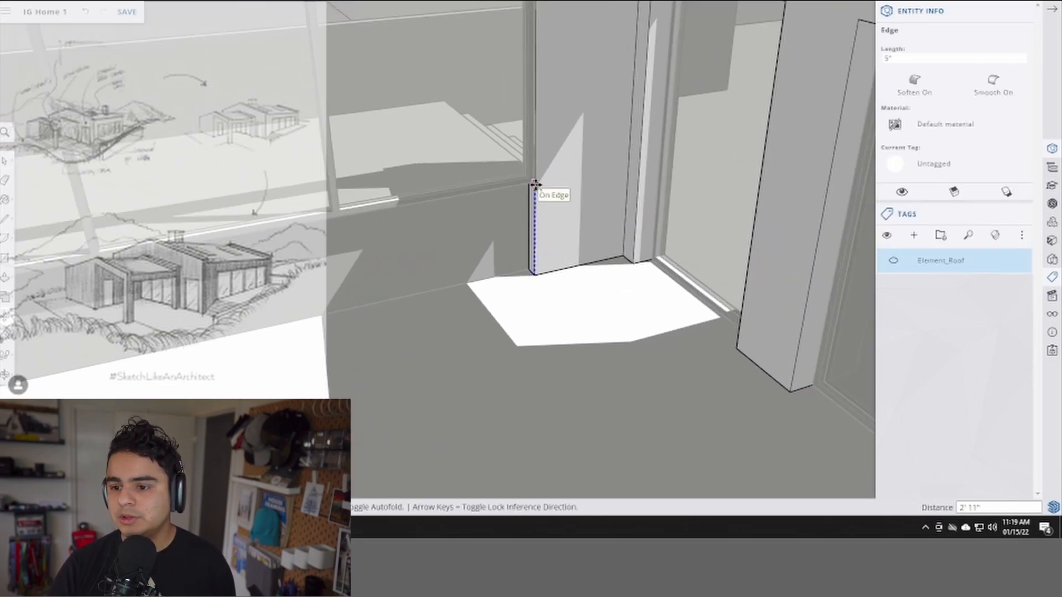
key(p)
click(533, 209)
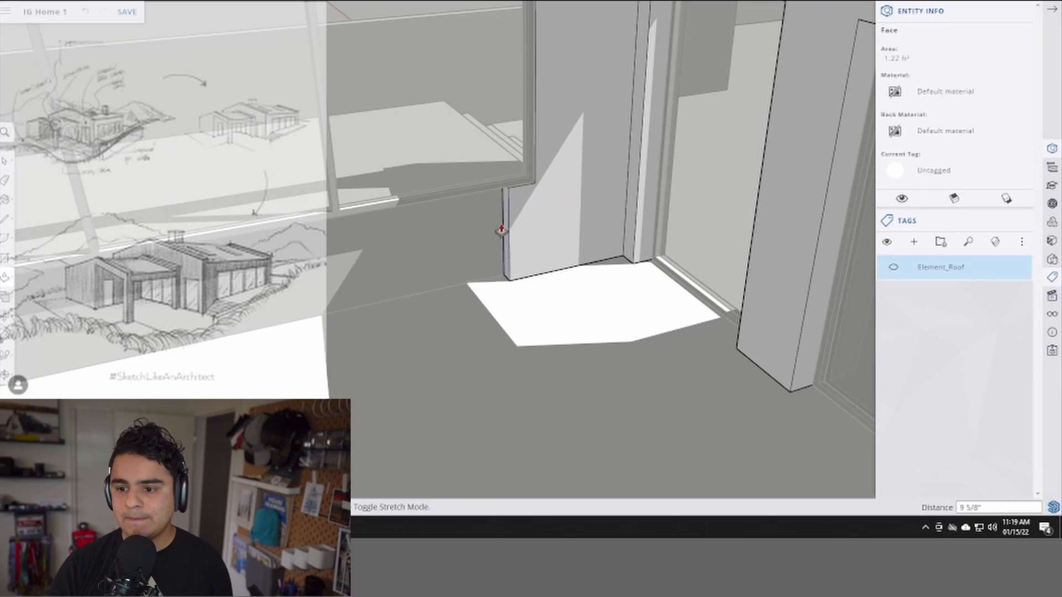
scroll(635, 241, down, 4)
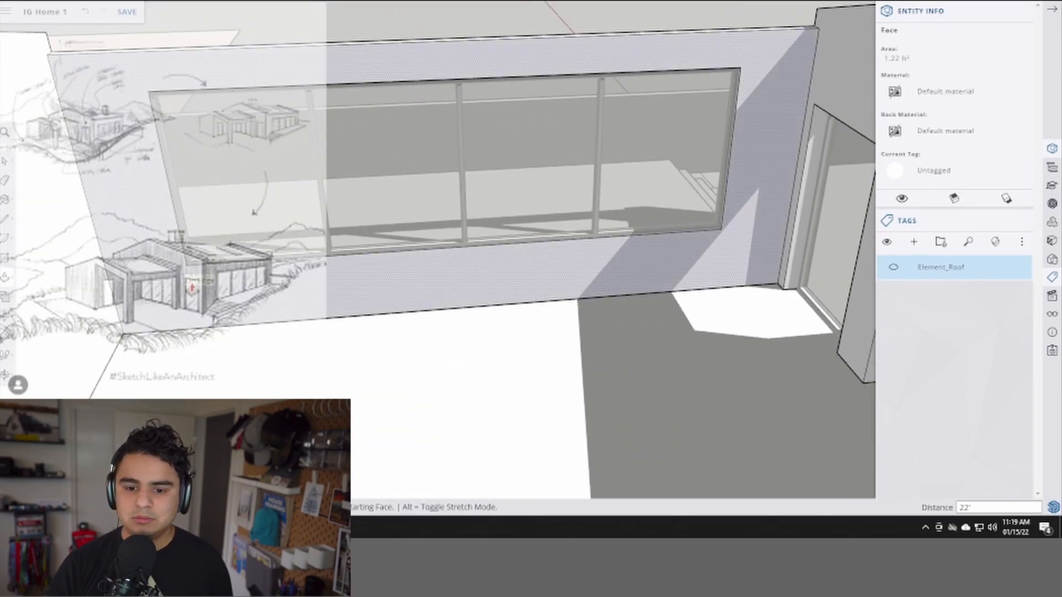
key(space)
- Measure the height from the floor to the sill of the four-panel window
scroll(332, 282, down, 5)
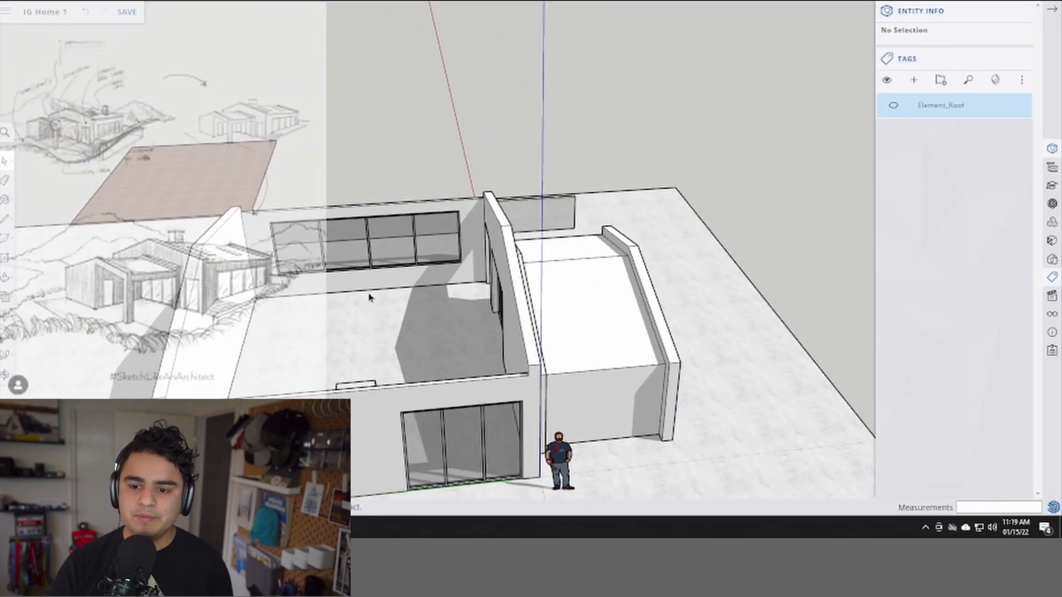
middle_drag(370, 297, 443, 240)
scroll(443, 240, up, 3)
key(t)
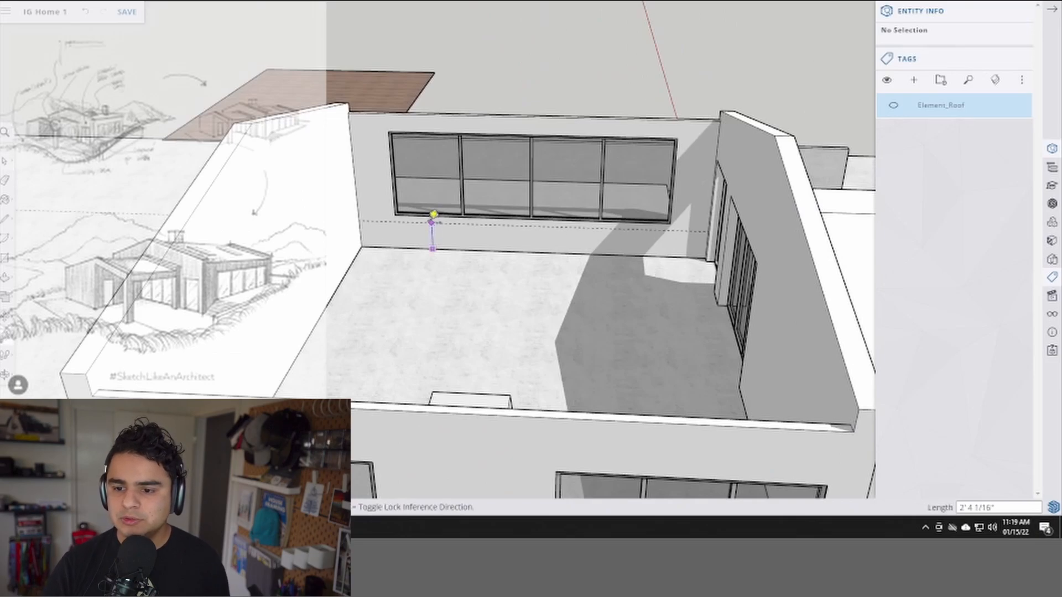
key(space)
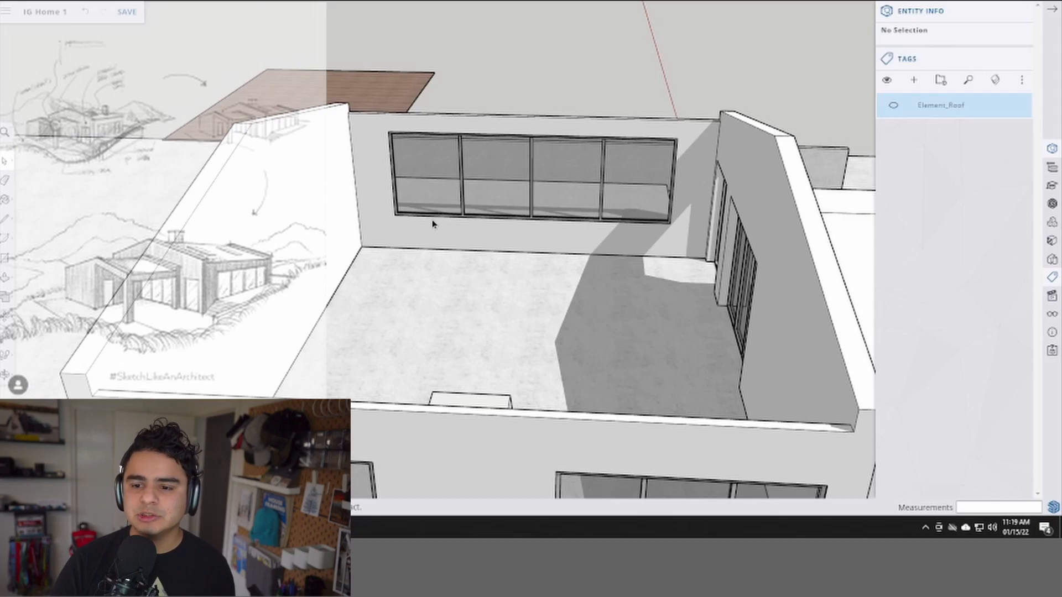
- Open the fireplace component and extrude the top face of its hood upward into a tall chimney that clears the roof
middle_drag(548, 255, 570, 252)
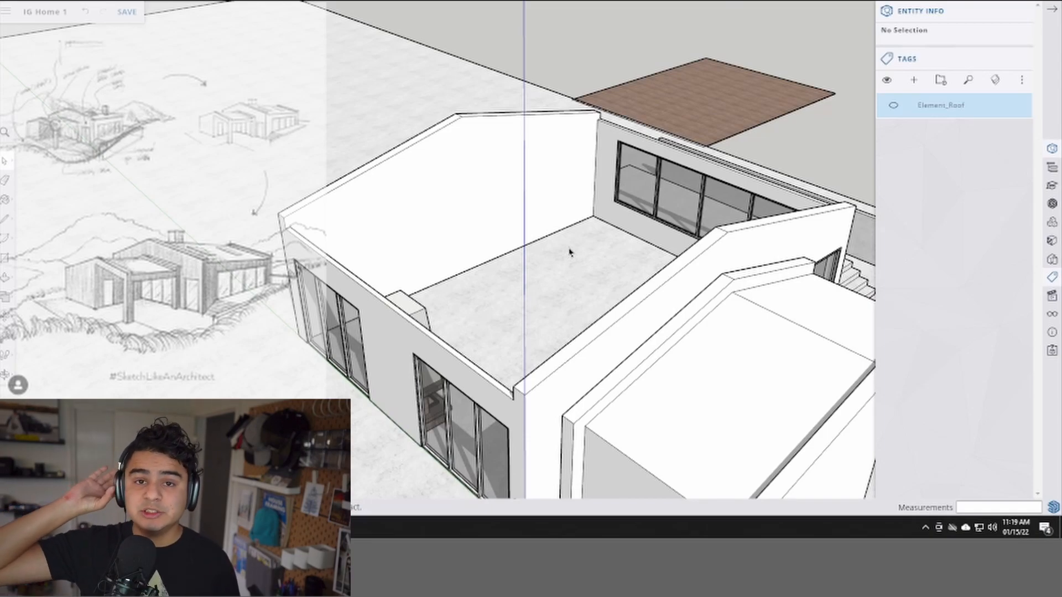
middle_drag(682, 266, 431, 232)
scroll(423, 231, up, 3)
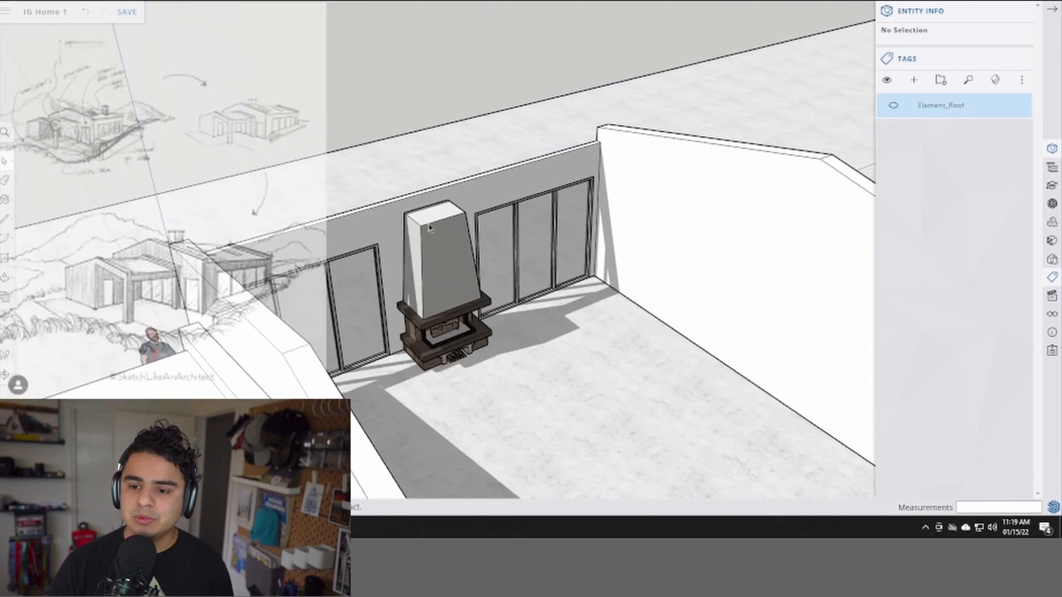
scroll(424, 231, up, 3)
triple_click(493, 243)
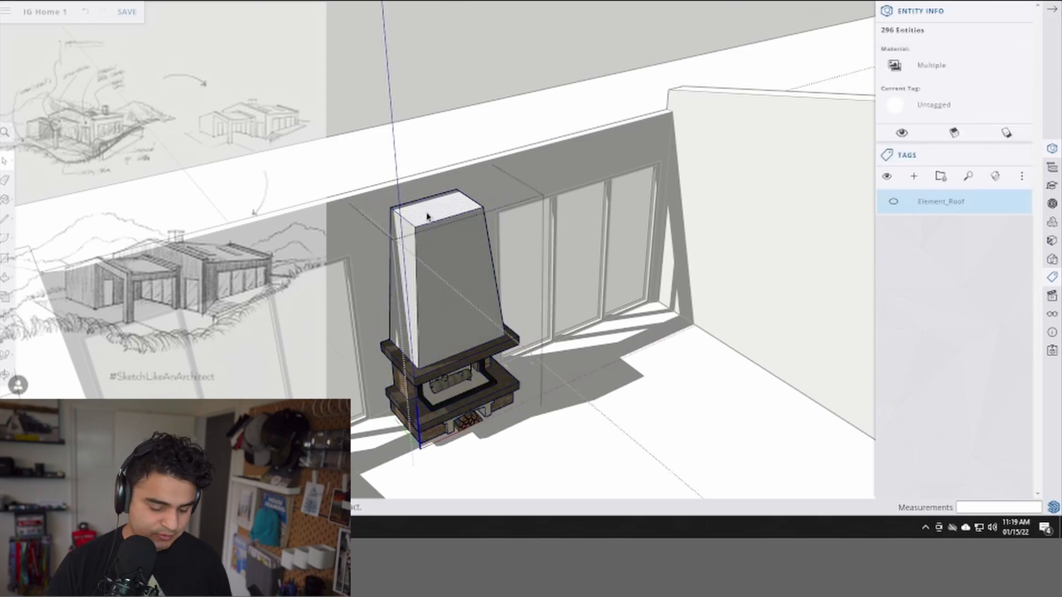
key(p)
click(427, 217)
scroll(423, 177, down, 2)
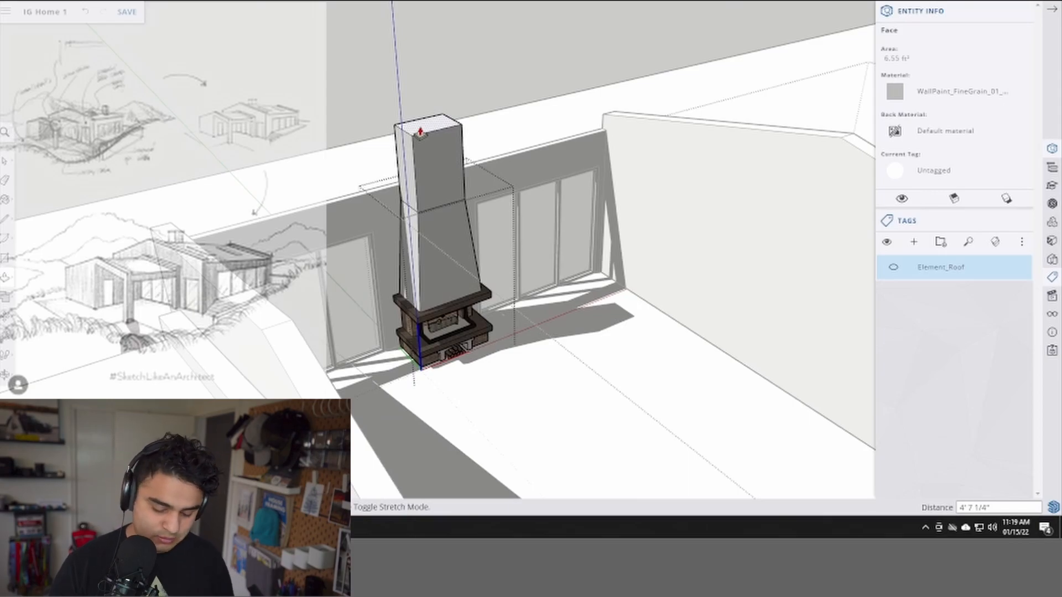
click(420, 111)
- Turn the Element_Roof tag's visibility back on to show the roof with the chimney
scroll(510, 216, down, 5)
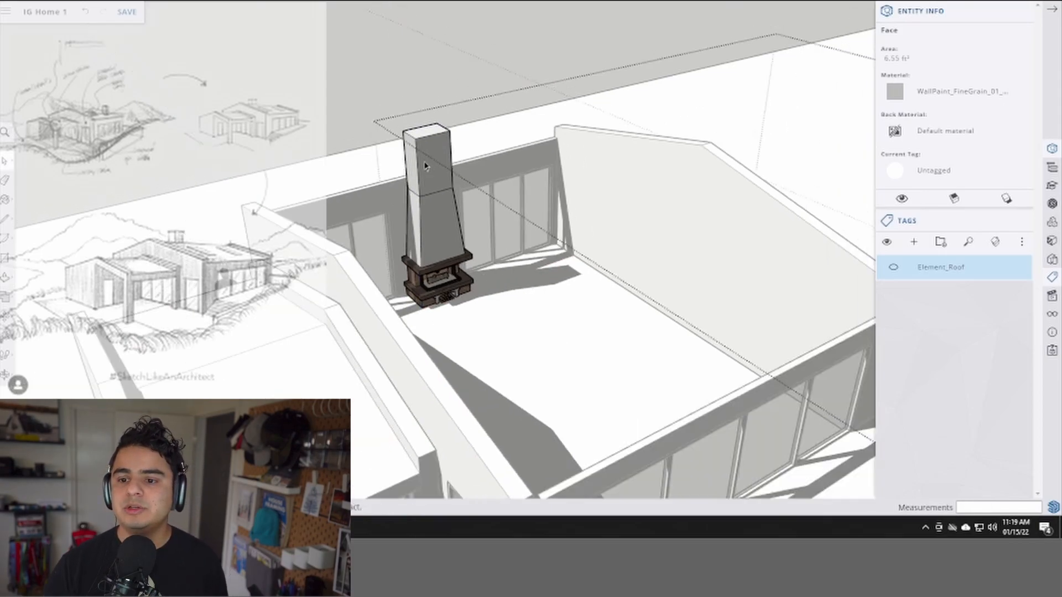
click(894, 105)
middle_drag(617, 289, 559, 189)
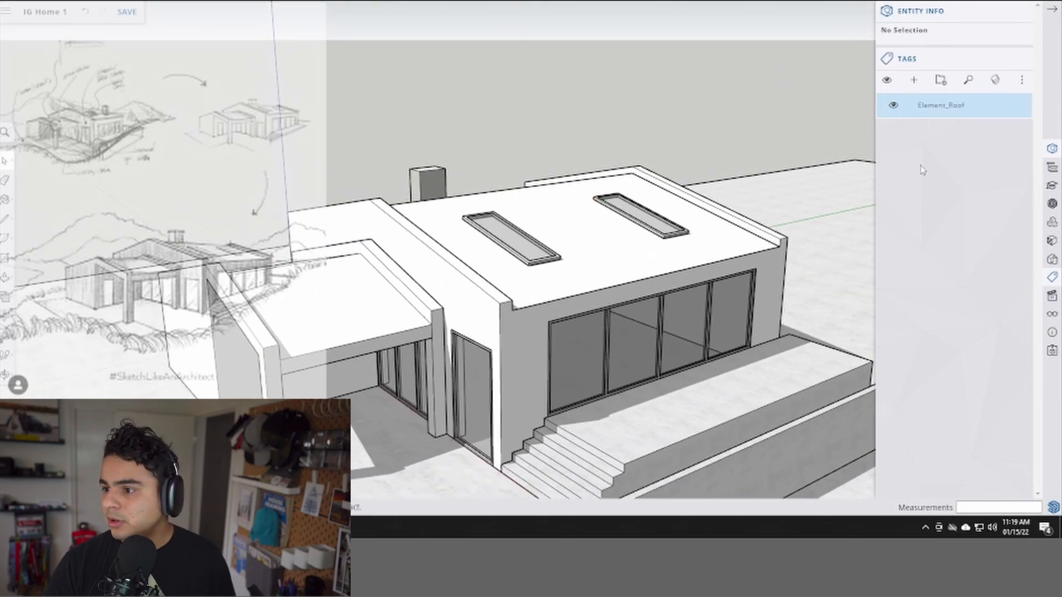
- Open the saved scenes and restore the Scene 1 view to check the chimney against the sketch
click(1053, 297)
middle_drag(636, 266, 391, 133)
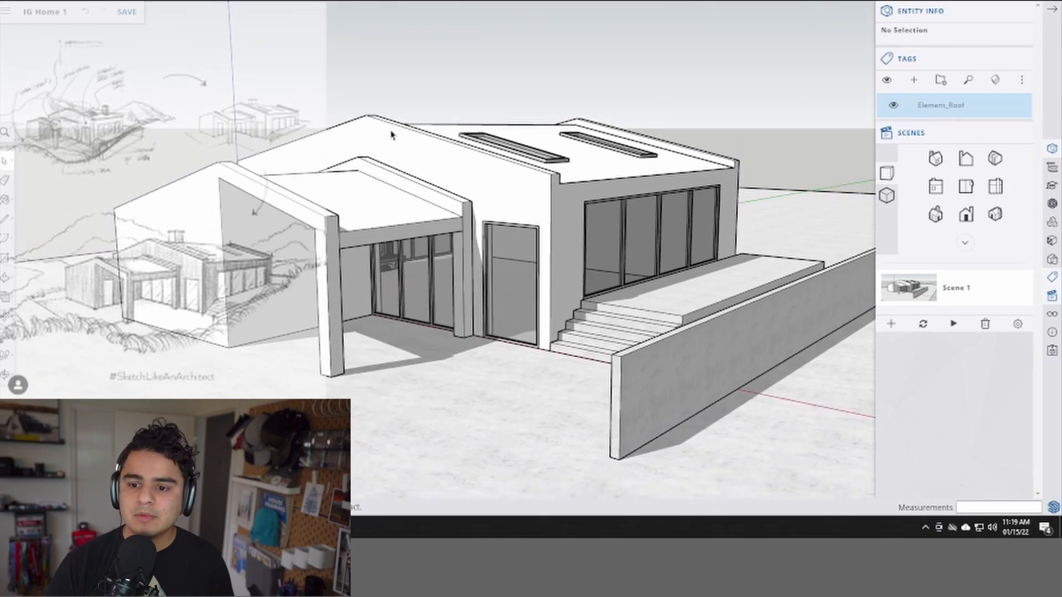
middle_drag(402, 181, 374, 125)
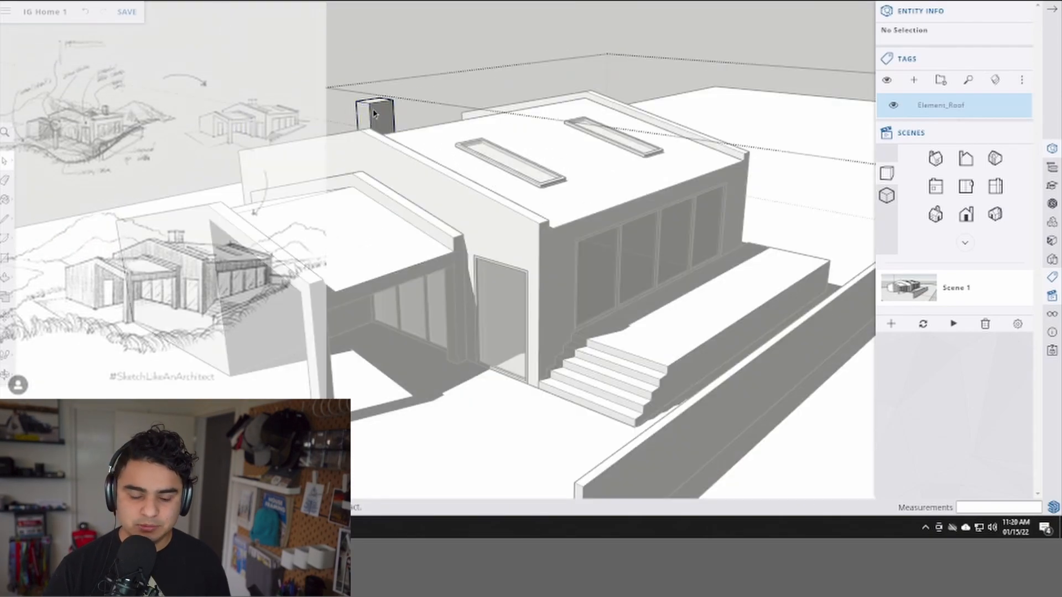
- Open the fireplace component and extrude the chimney's top face further upward above the roof
key(p)
key(space)
double_click(374, 107)
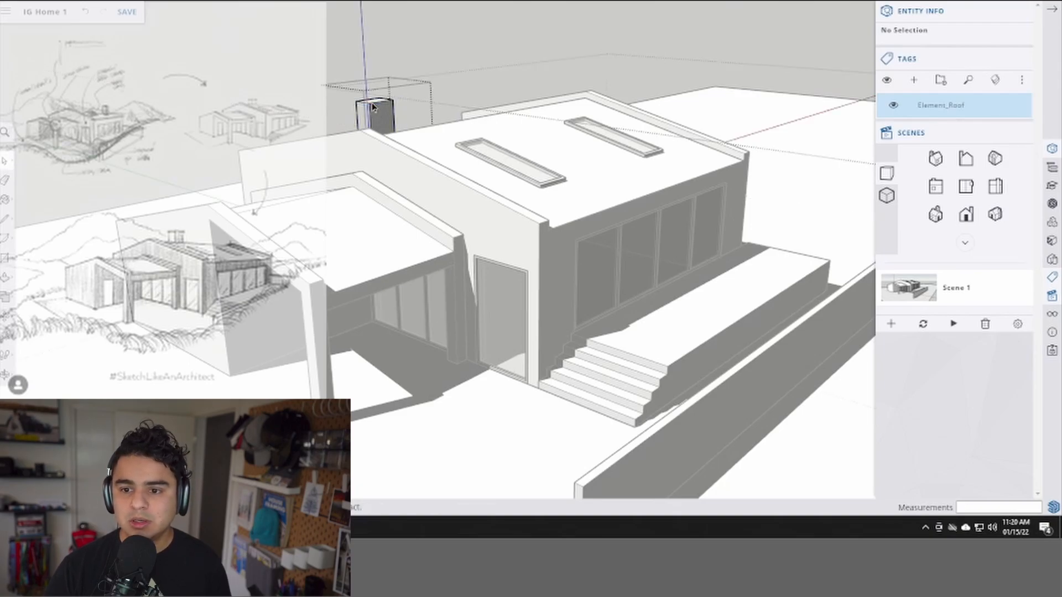
key(p)
click(372, 111)
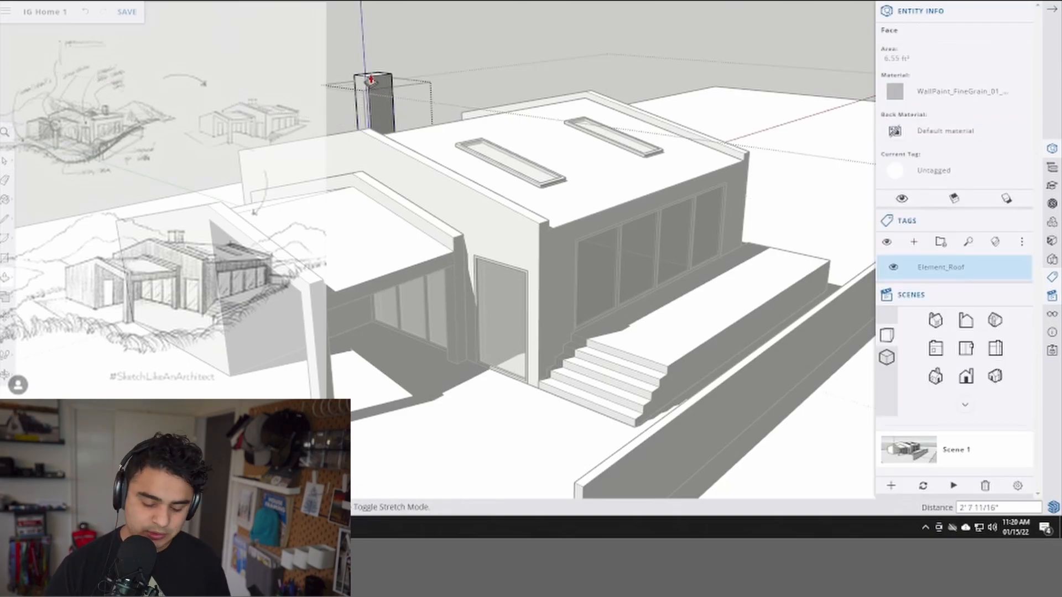
click(371, 81)
key(space)
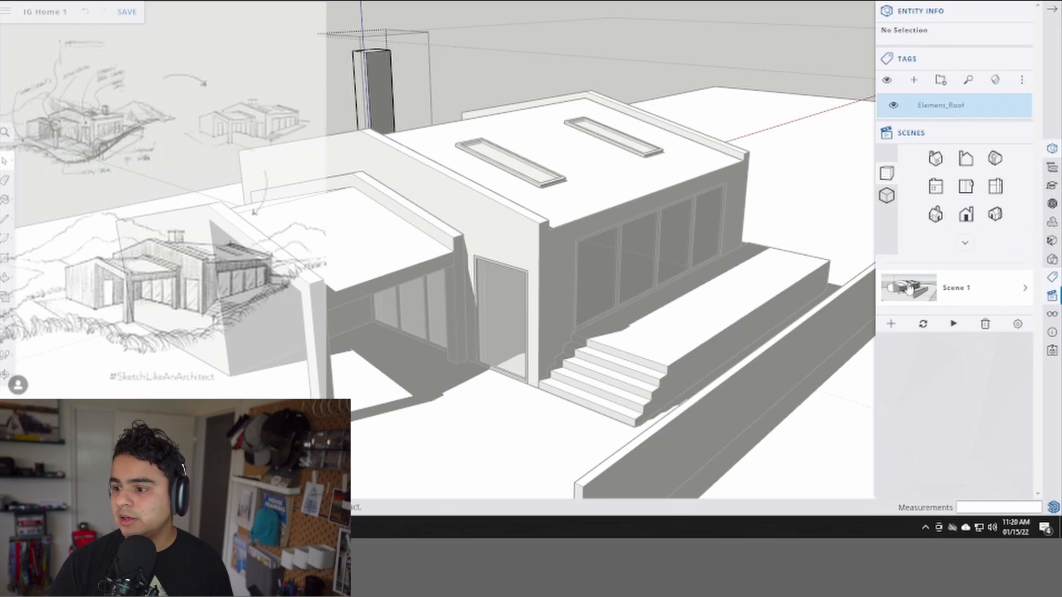
- Restore the Scene 1 view, lower the chimney's top about 1' 3" along the vertical axis, and close the component
click(910, 285)
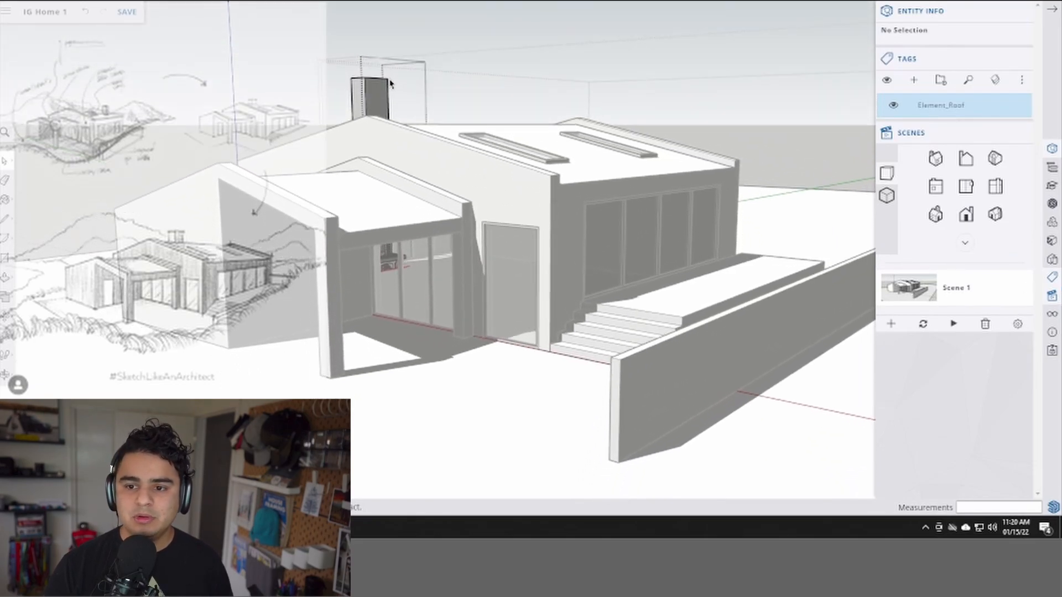
drag(444, 98, 445, 98)
key(m)
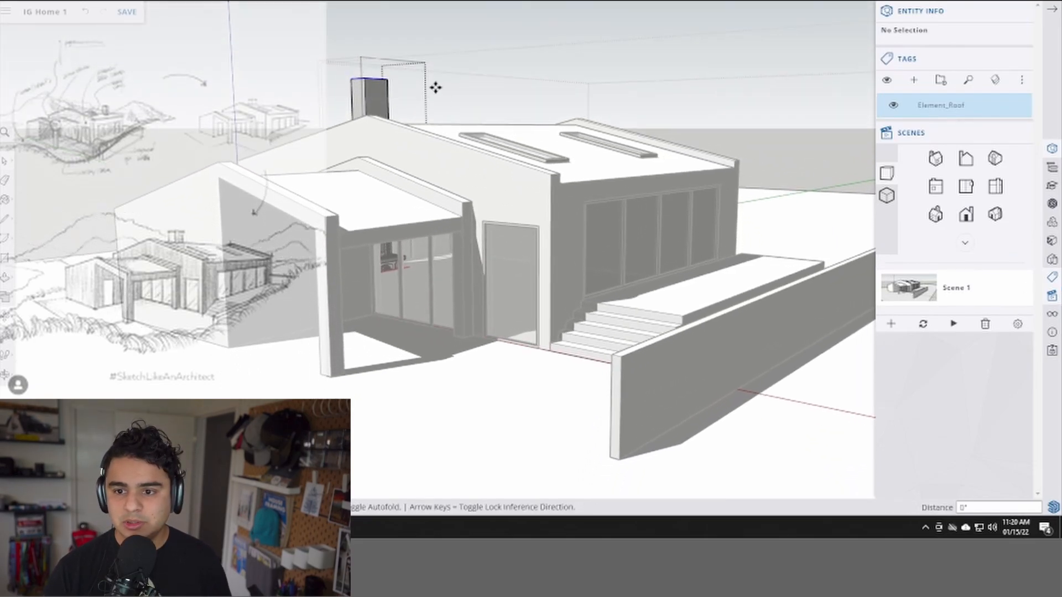
click(435, 89)
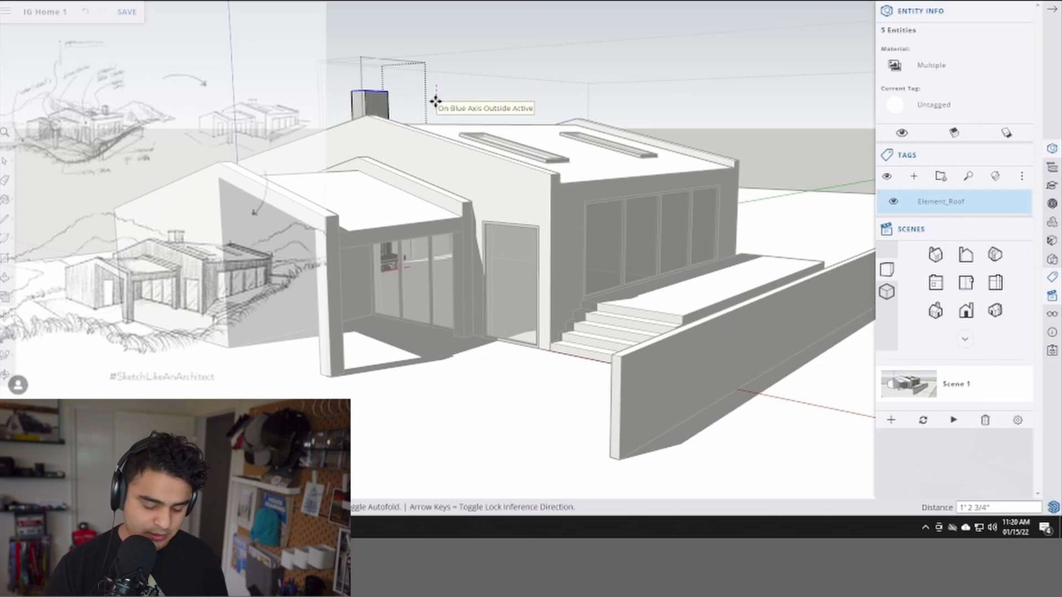
key(Return)
key(space)
click(432, 101)
click(432, 101)
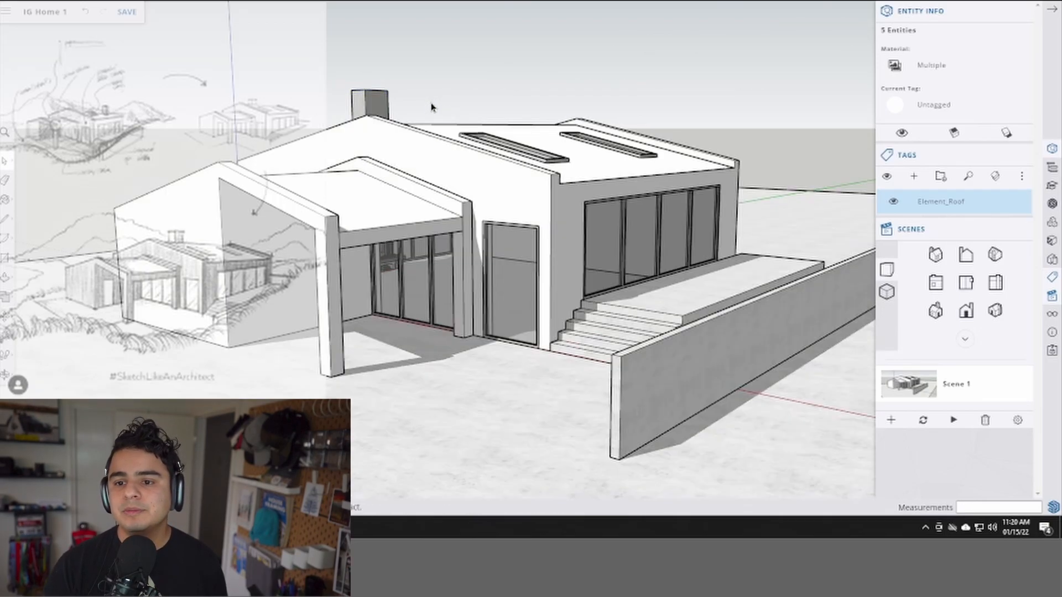
- Open the fireplace component and offset the outline of the chimney's top face outward by 4"
scroll(390, 106, up, 10)
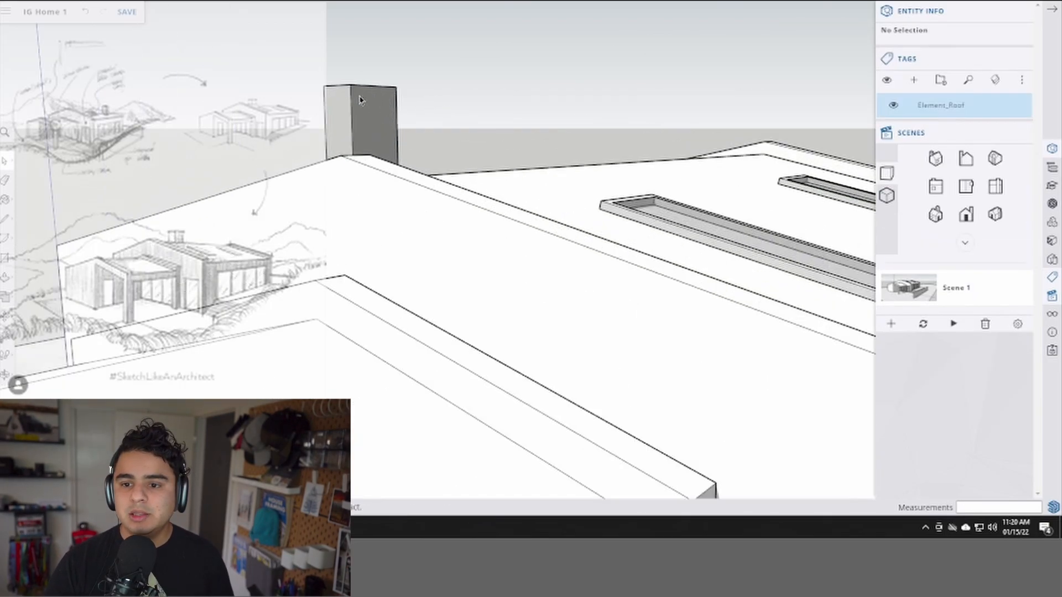
scroll(374, 133, up, 3)
key(f)
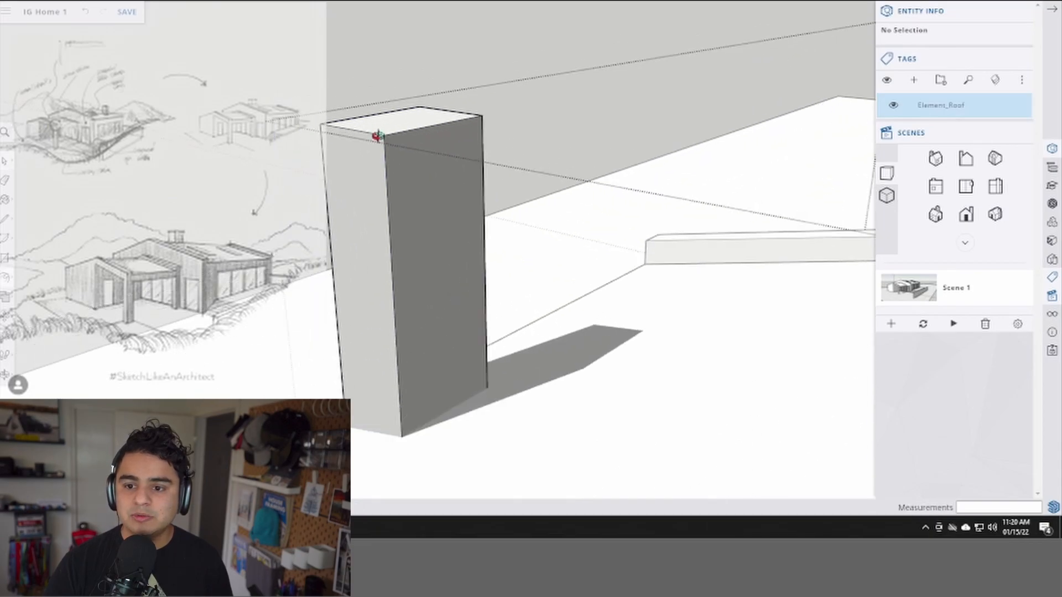
middle_drag(374, 132, 390, 172)
key(space)
double_click(391, 180)
key(f)
click(392, 186)
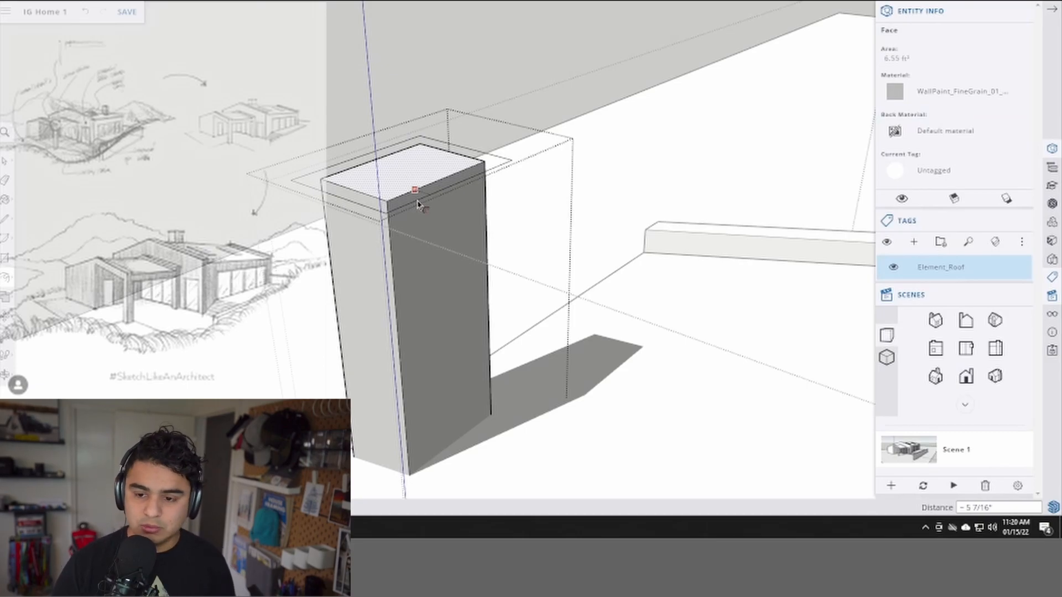
text(4)
key(Return)
- Extrude the offset rim of the chimney upward about 7" to form a cap, and close the component
key(p)
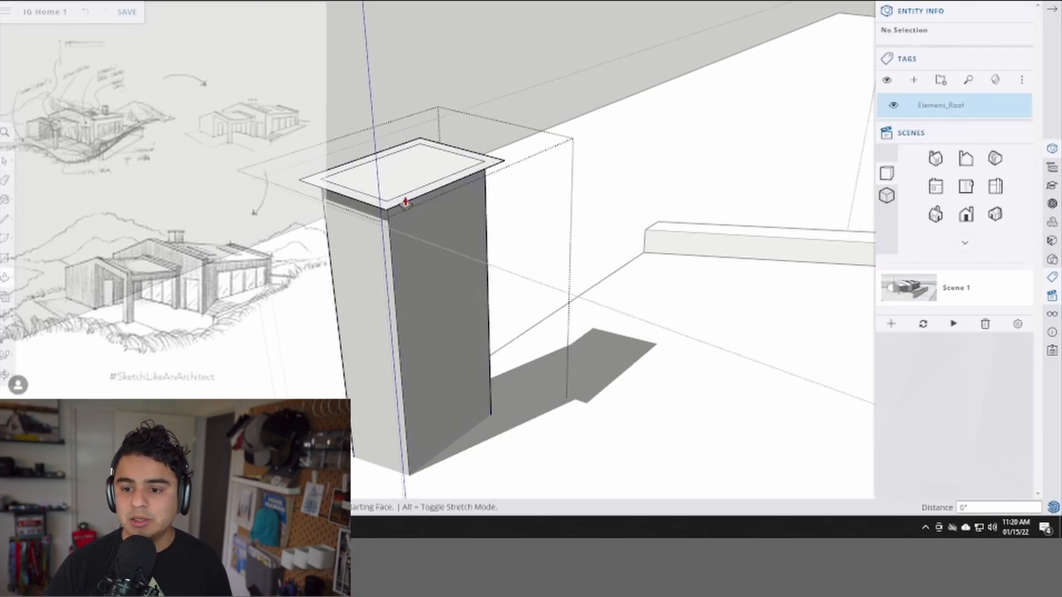
click(404, 199)
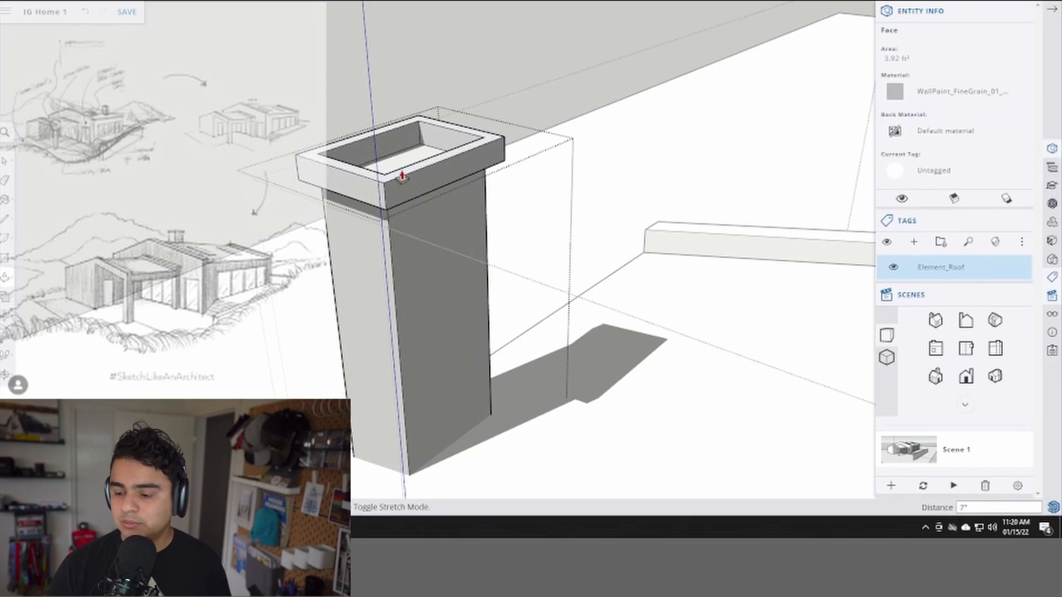
click(403, 177)
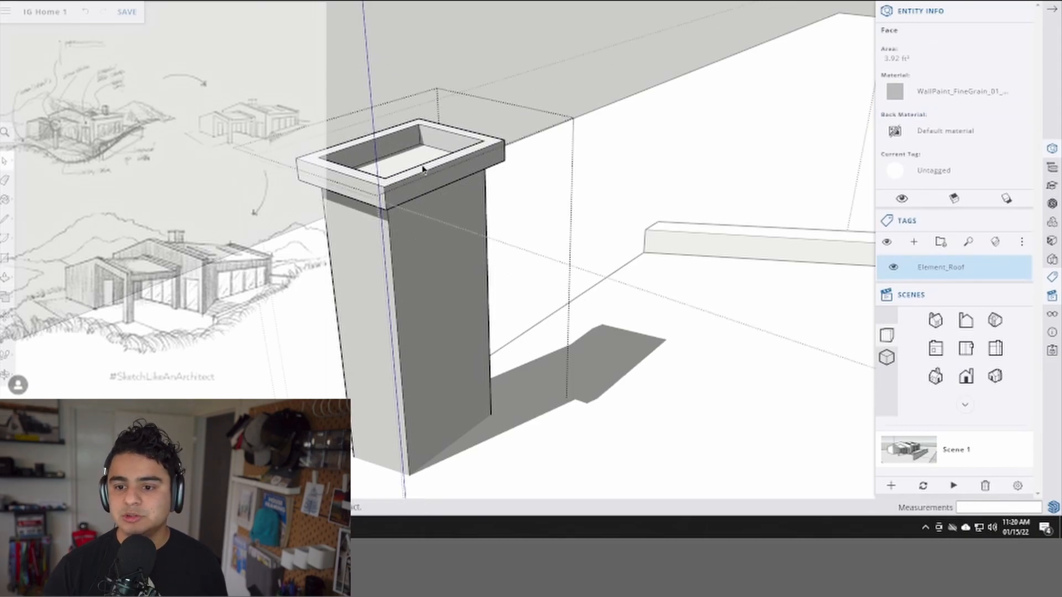
key(space)
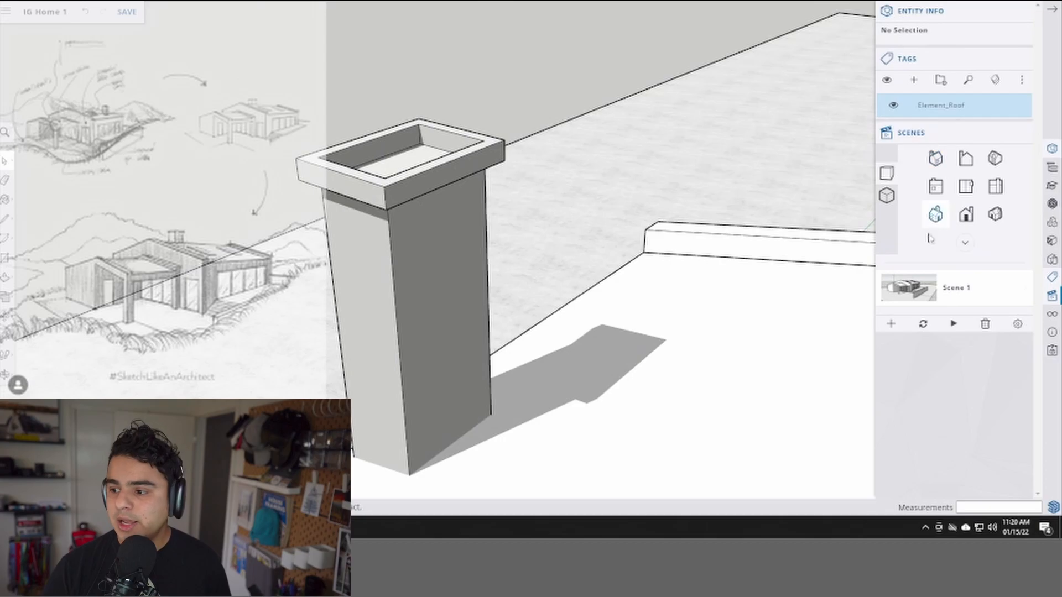
scroll(566, 49, down, 8)
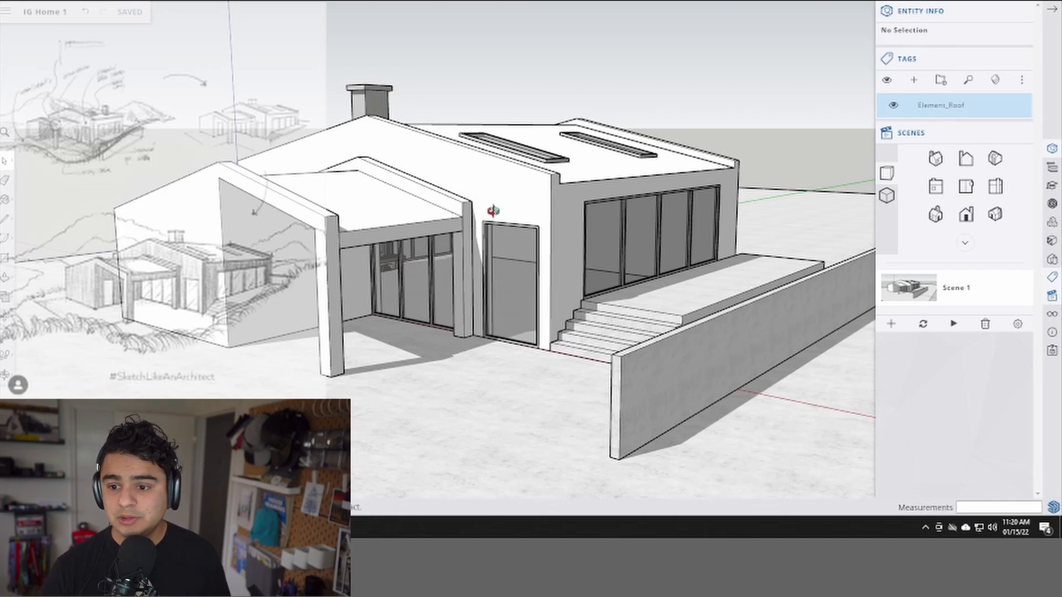
- Open the roof for editing and draw a 3' by 9' rectangle on it inside the first skylight frame
middle_drag(508, 196, 450, 208)
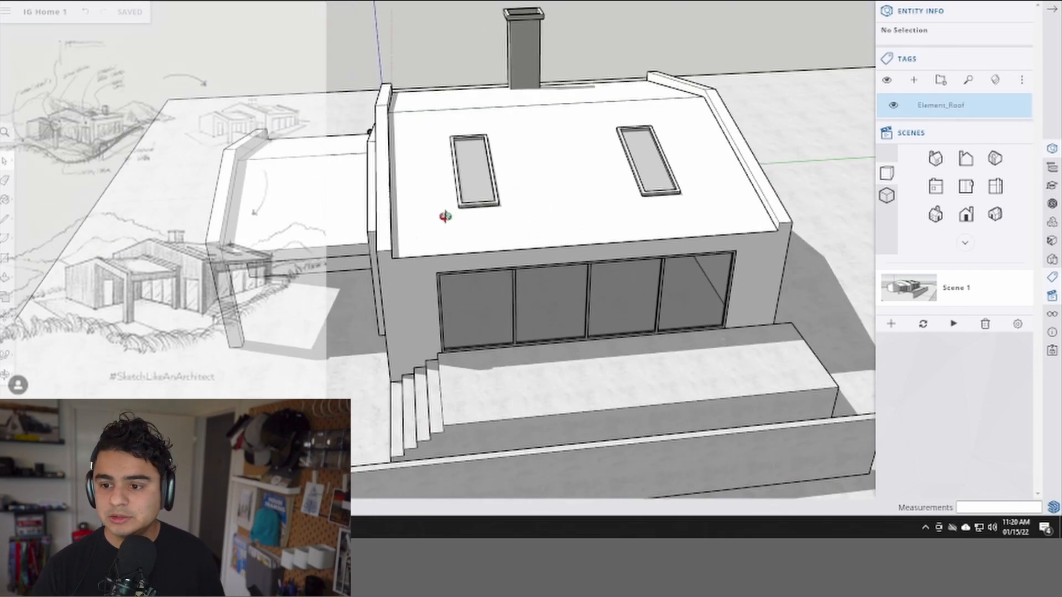
scroll(496, 188, up, 5)
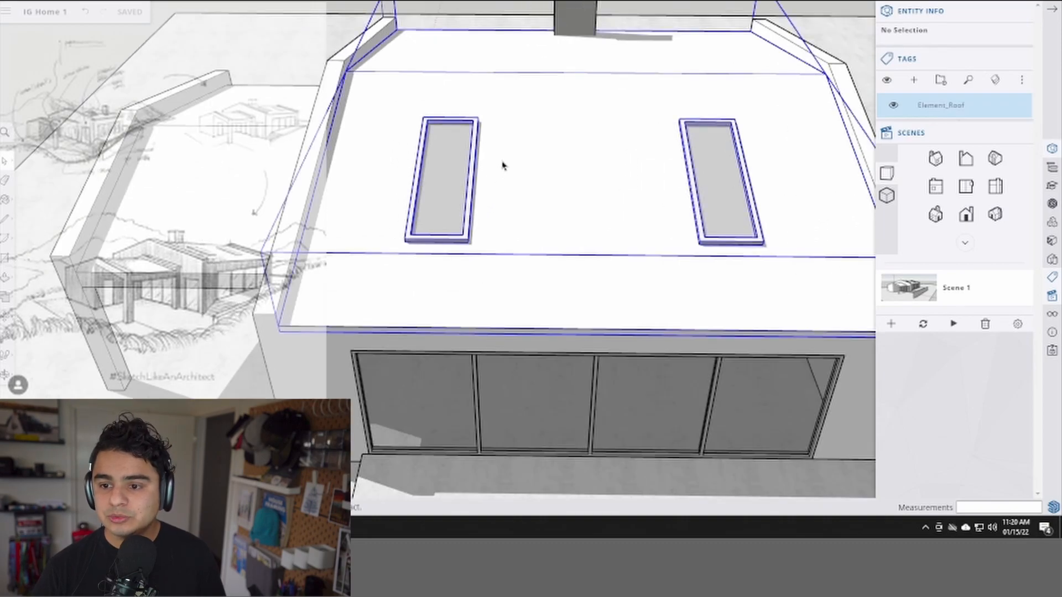
double_click(502, 164)
double_click(465, 157)
scroll(394, 102, up, 5)
key(l)
middle_drag(394, 102, 625, 135)
click(640, 143)
middle_drag(712, 247, 328, 172)
click(329, 171)
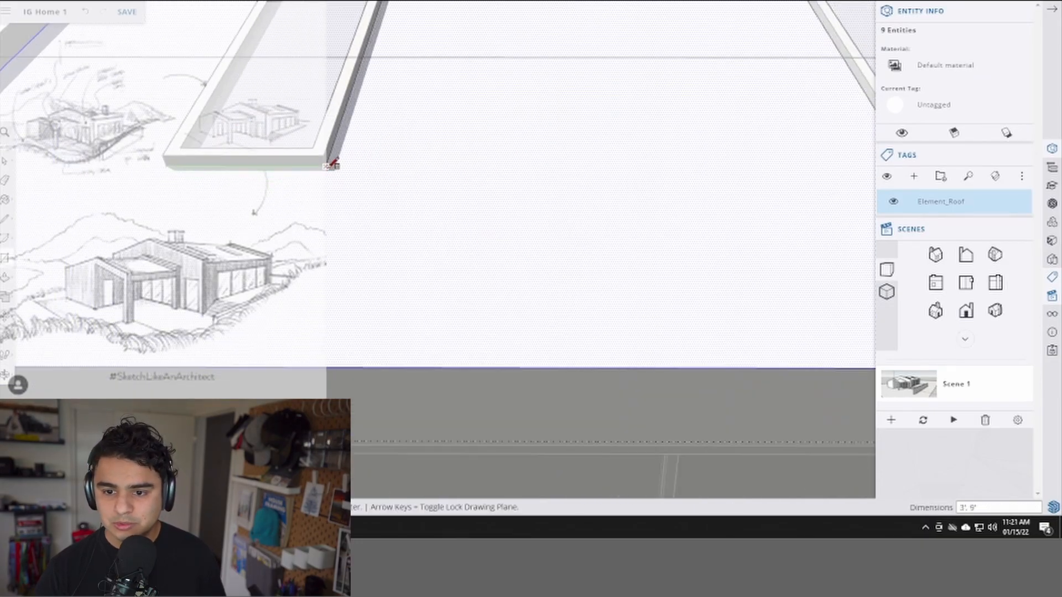
- Delete the roof face inside the first skylight frame to open it to the interior
key(space)
click(296, 117)
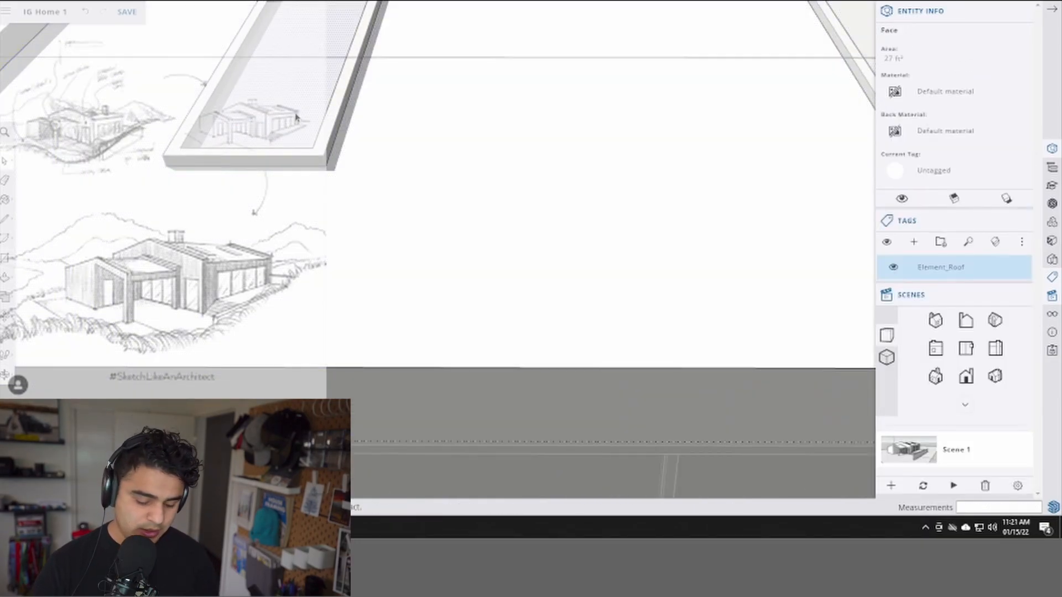
click(399, 147)
- Draw a matching rectangle inside the second skylight frame and delete the roof face within it
scroll(398, 148, down, 3)
mouse_move(475, 150)
middle_down()
mouse_move(375, 161)
mouse_move(415, 83)
middle_up()
key(l)
scroll(414, 83, up, 3)
click(455, 63)
middle_drag(633, 209, 680, 261)
key(space)
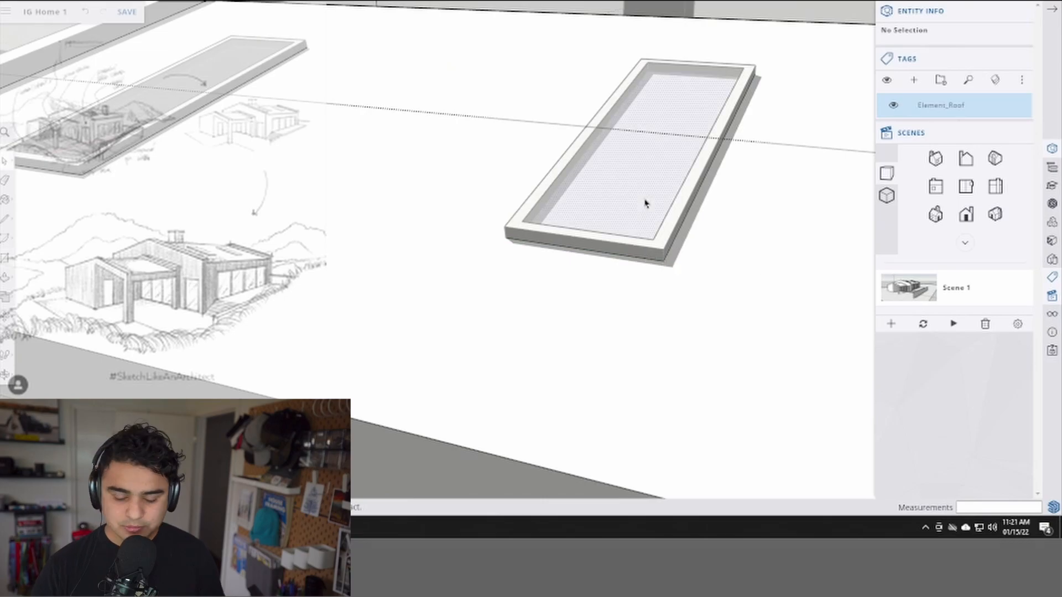
click(636, 213)
key(Delete)
- Review the opened skylights from outside and restore the Scene 1 view
scroll(498, 213, down, 3)
middle_drag(498, 214, 291, 209)
scroll(505, 204, down, 3)
mouse_move(505, 204)
middle_down()
mouse_move(589, 258)
mouse_move(714, 266)
mouse_move(704, 249)
mouse_move(541, 254)
middle_up()
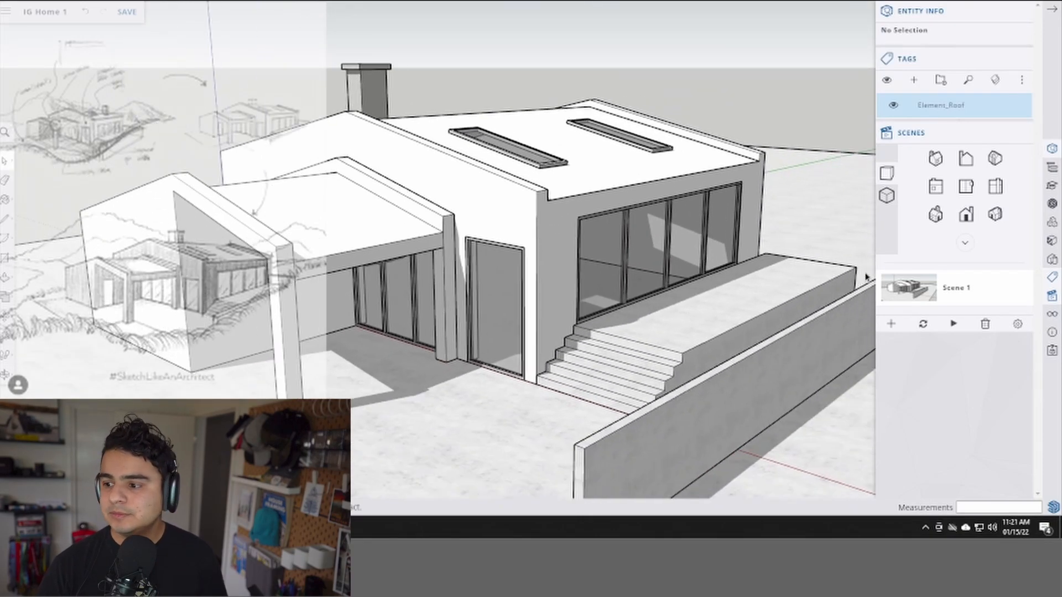
click(910, 287)
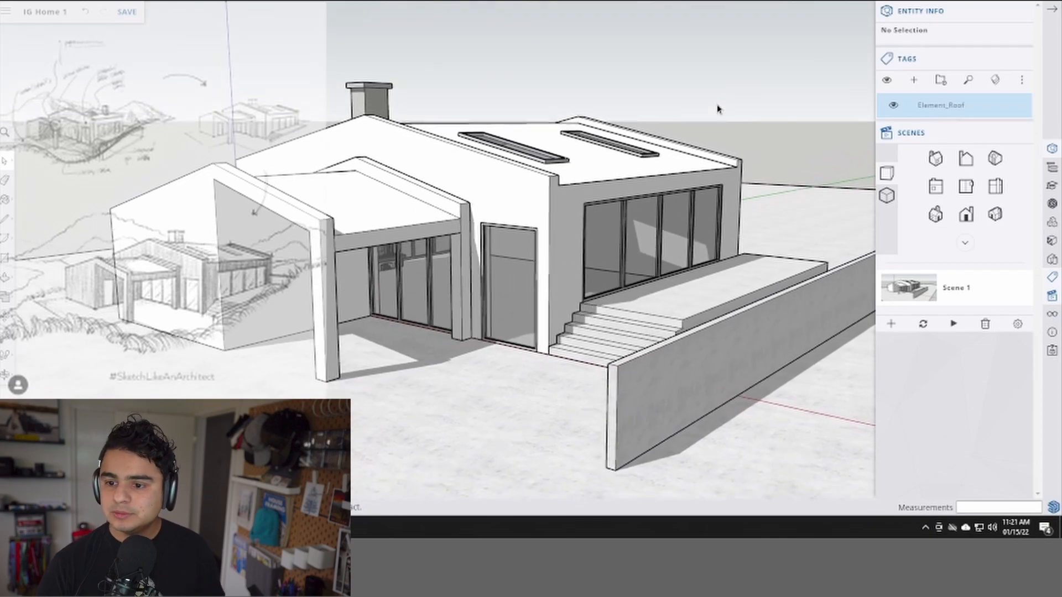
- Place a vertical guide 2' in from the outer corner of the front wing's porch-side wall
key(r)
key(space)
key(l)
click(228, 325)
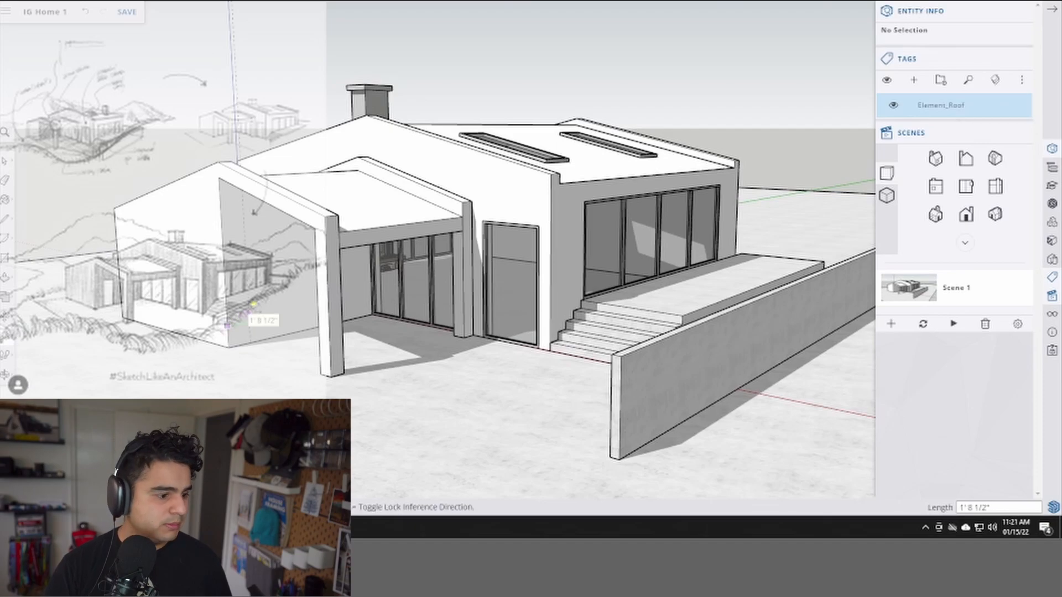
text(2')
key(Return)
- Place a second vertical guide 36" beyond the first one to mark the door's width
key(space)
key(t)
click(252, 305)
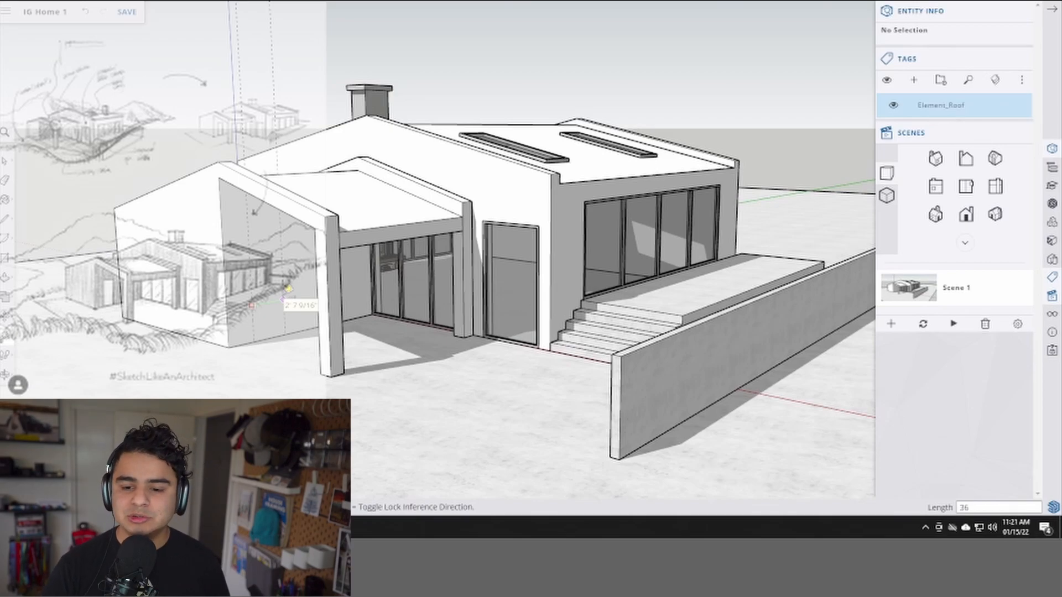
click(251, 302)
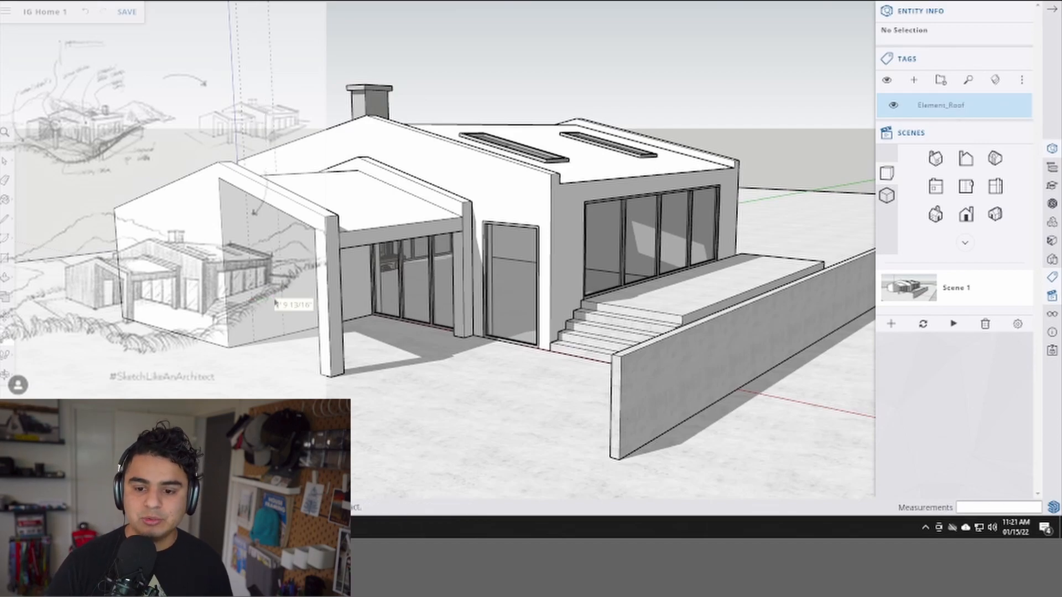
key(Return)
- Draw a 6' 10" by 2' 10" door rectangle on the porch-side wall
click(273, 336)
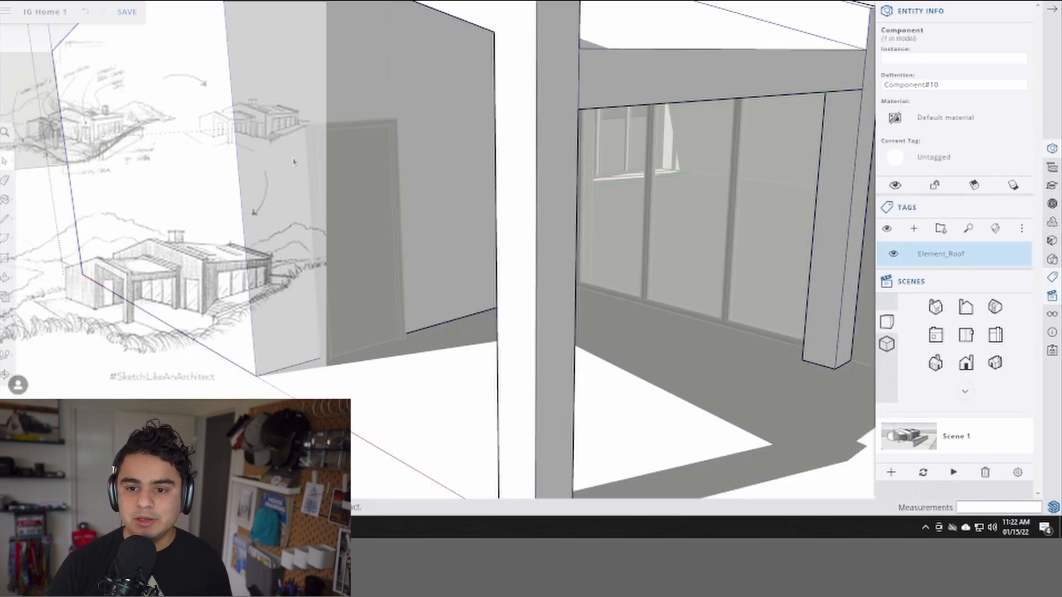
scroll(308, 122, up, 6)
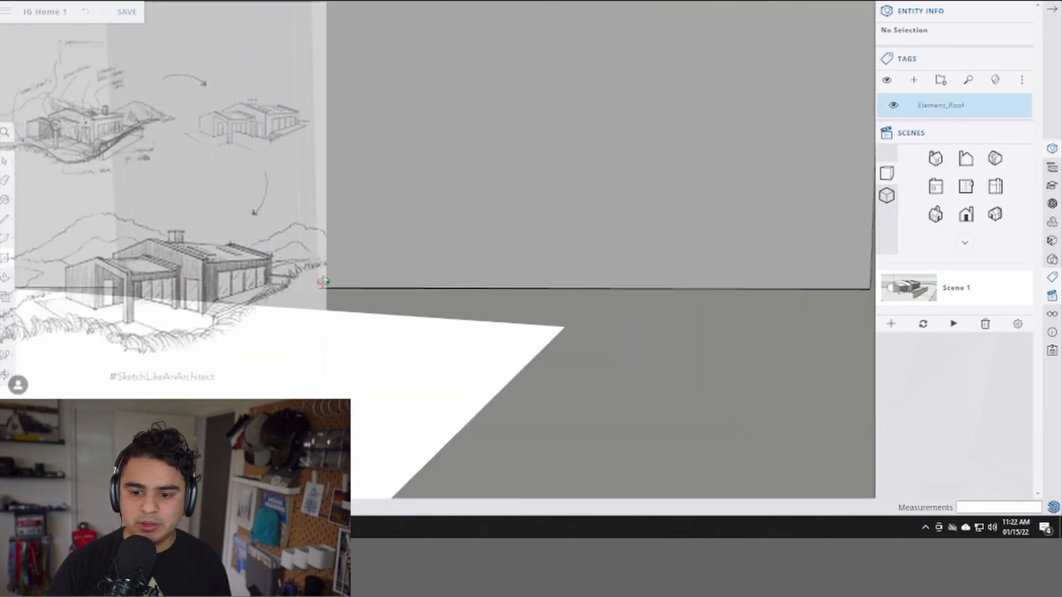
click(330, 285)
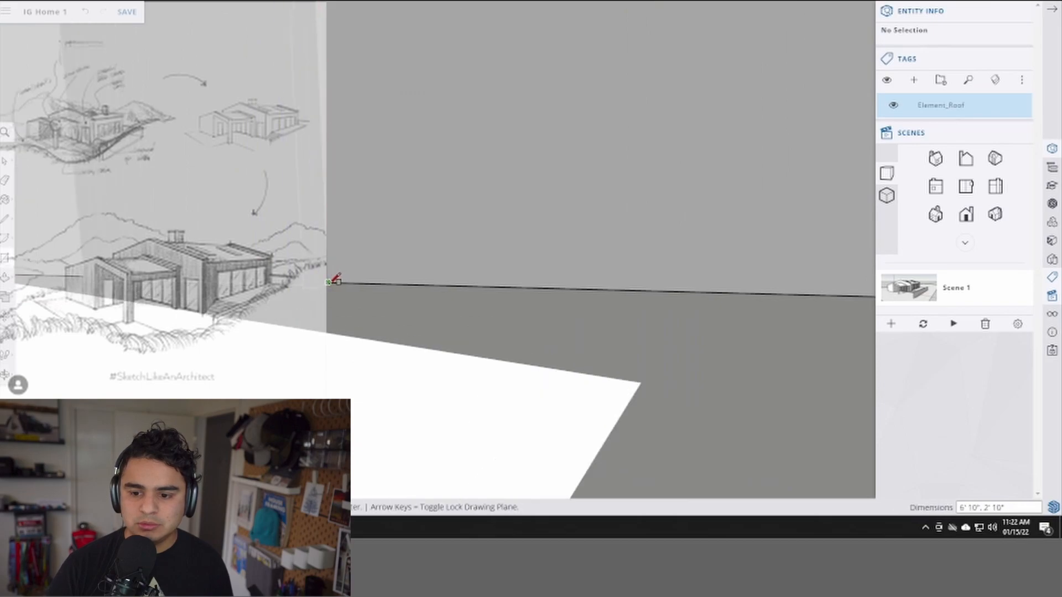
key(space)
- Open the display options and turn on Hide rest of model for component editing
scroll(330, 286, down, 3)
middle_drag(329, 287, 755, 274)
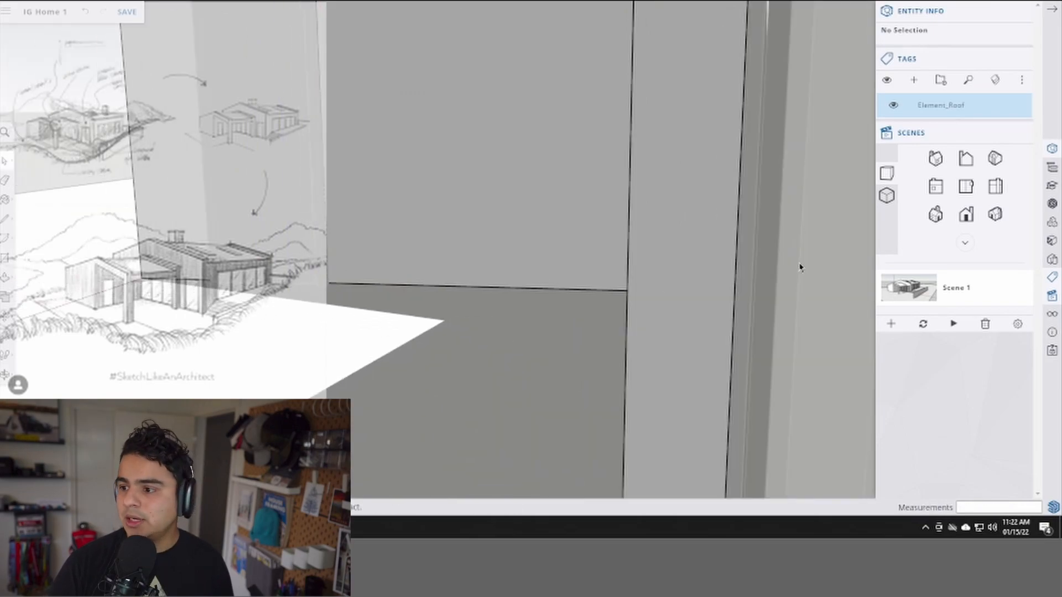
click(1053, 314)
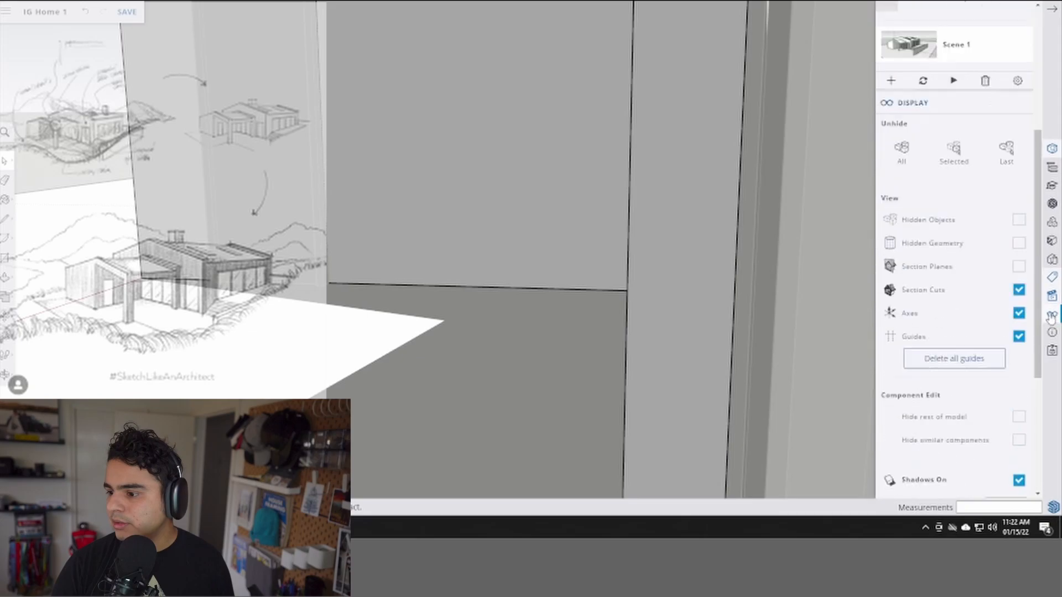
click(1019, 325)
mouse_move(387, 250)
middle_down()
mouse_move(457, 287)
mouse_move(380, 320)
mouse_move(436, 329)
mouse_move(427, 351)
middle_up()
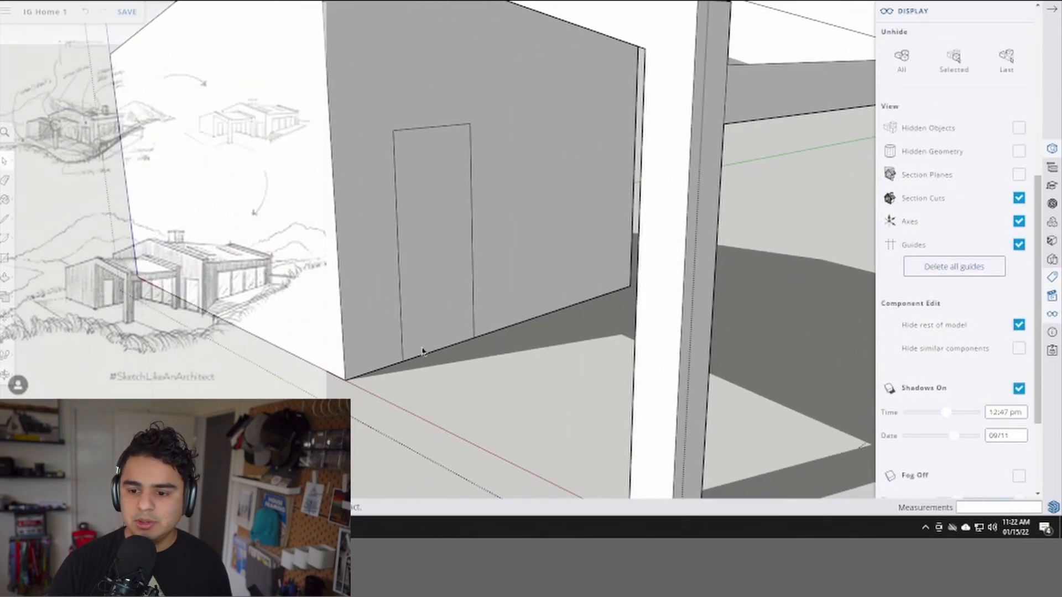
- Cut the doorway opening out of the porch-side wall component and inspect it from below
double_click(438, 353)
mouse_move(458, 384)
middle_down()
mouse_move(478, 362)
mouse_move(493, 207)
mouse_move(455, 308)
mouse_move(434, 171)
mouse_move(429, 241)
mouse_move(498, 235)
mouse_move(409, 167)
mouse_move(358, 207)
middle_up()
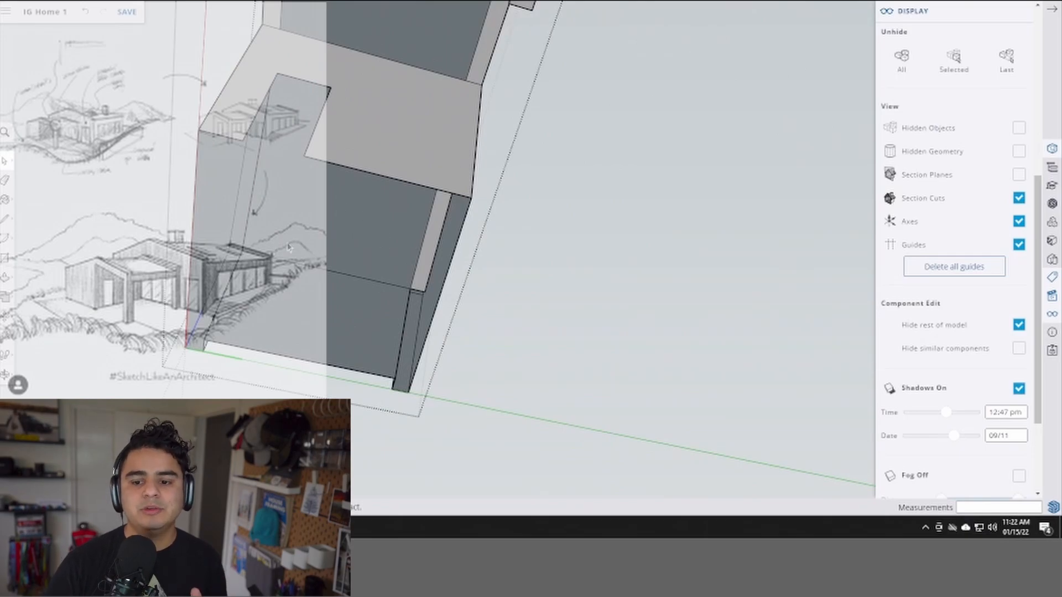
middle_drag(292, 256, 417, 219)
mouse_move(450, 267)
middle_down()
mouse_move(427, 230)
mouse_move(438, 262)
middle_up()
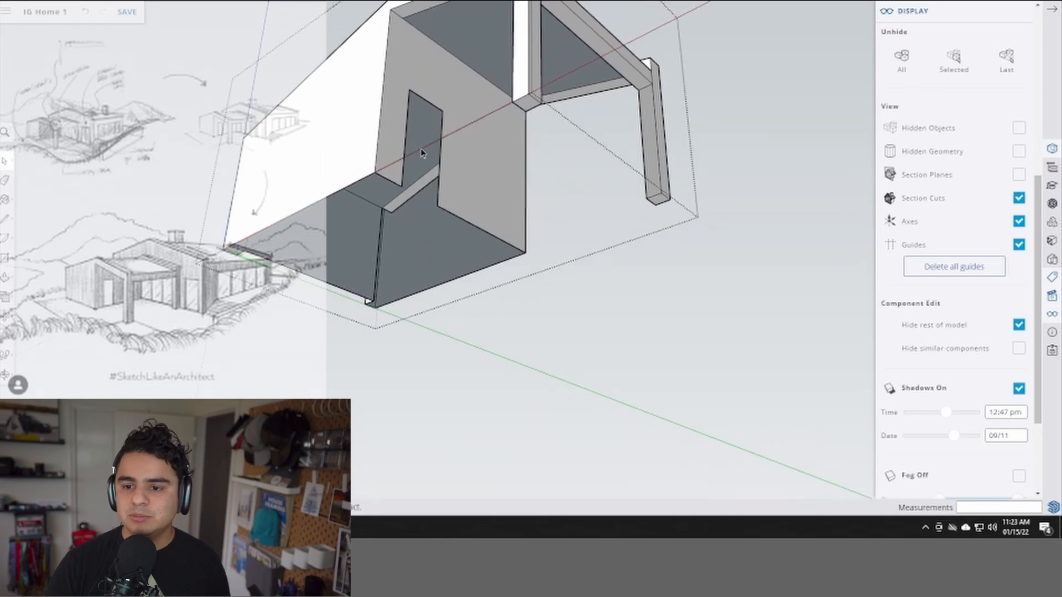
- Move the door frame component about 4" into the doorway and erase the guides around it
click(421, 313)
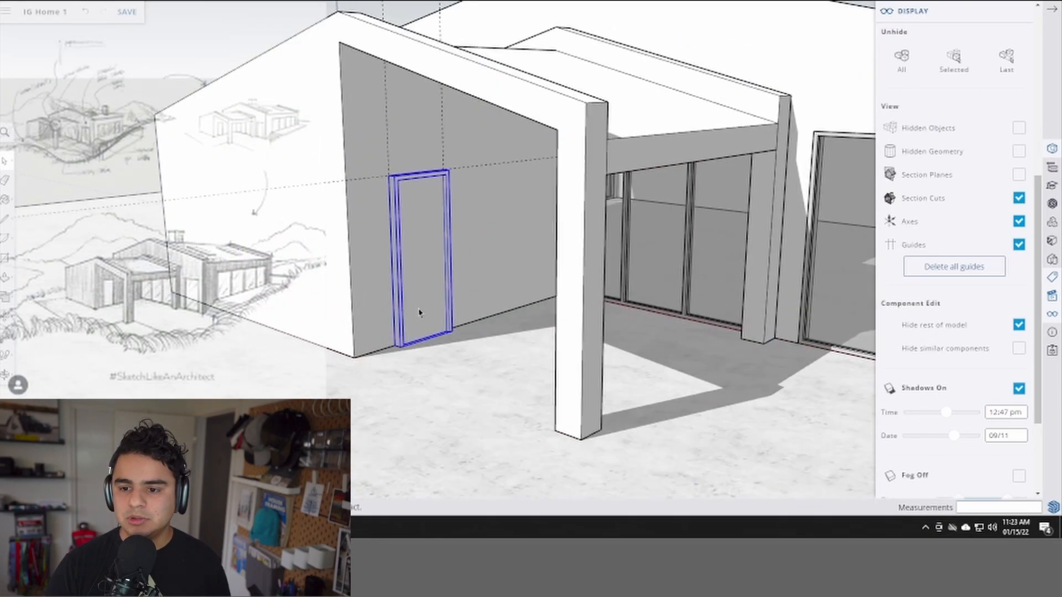
key(m)
scroll(421, 313, up, 5)
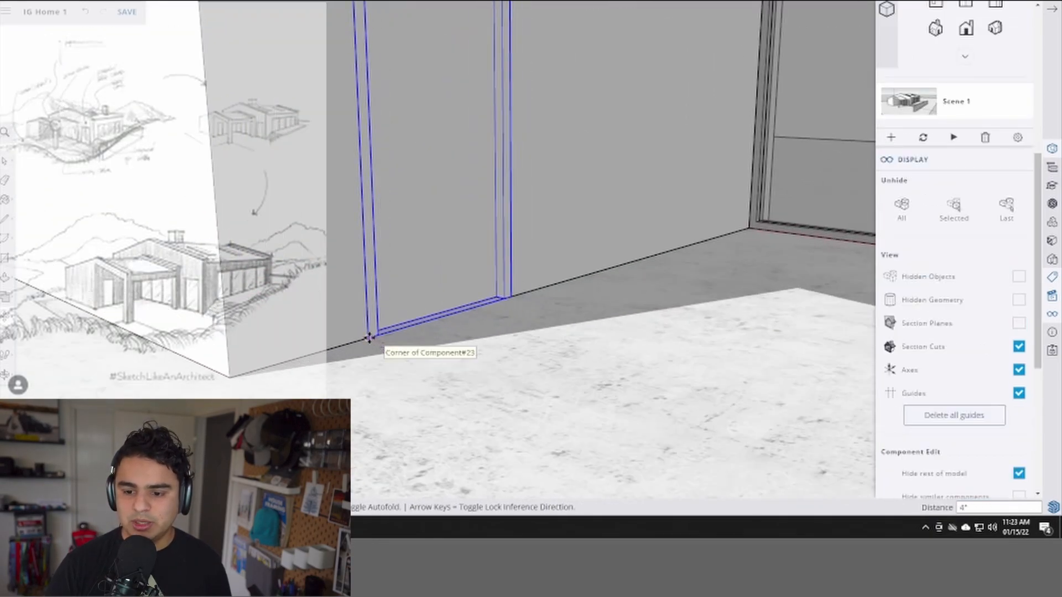
scroll(369, 337, down, 5)
middle_drag(379, 296, 429, 227)
key(e)
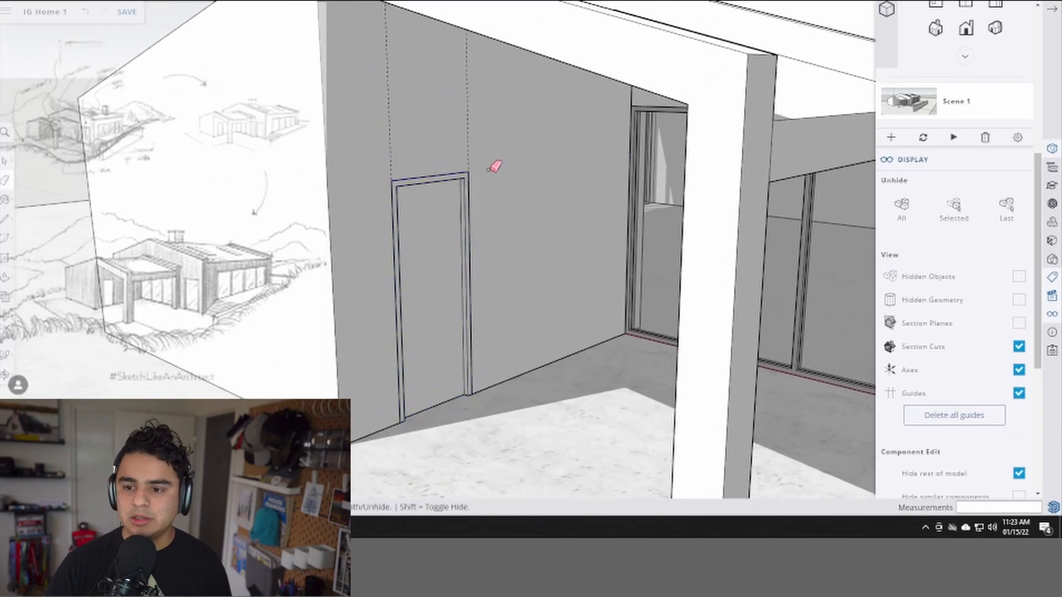